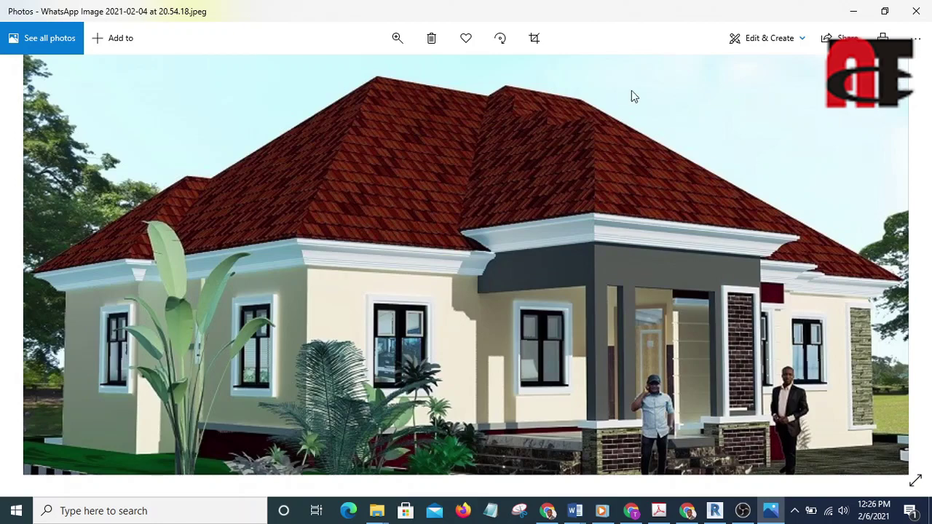
Step: Switch to Revit and examine the roofless house model in 3D, including the porch and walls, from several angles
{"action": "left_click", "coordinate": [716, 512]}
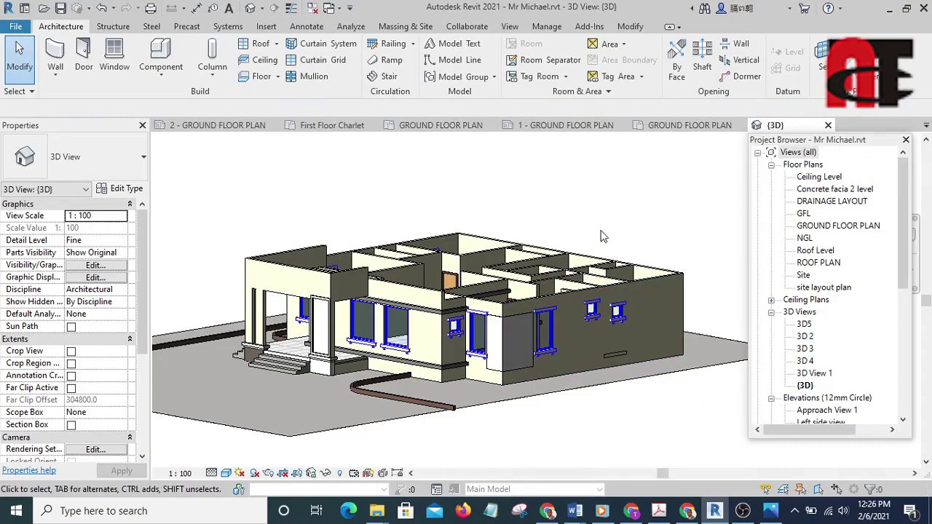
{"action": "middle_click_drag", "start_coordinate": [558, 212], "coordinate": [624, 309], "text": "shift"}
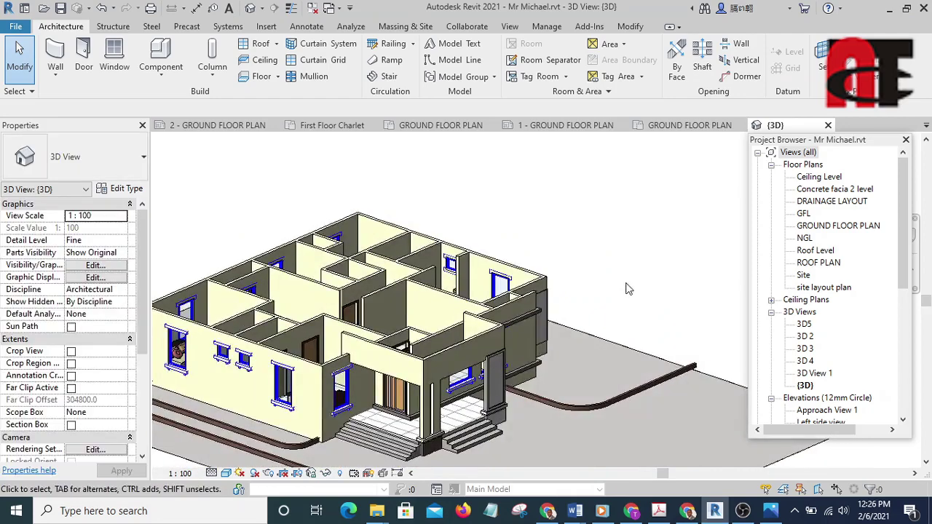
{"action": "scroll", "coordinate": [451, 342], "scroll_direction": "up", "scroll_amount": 5}
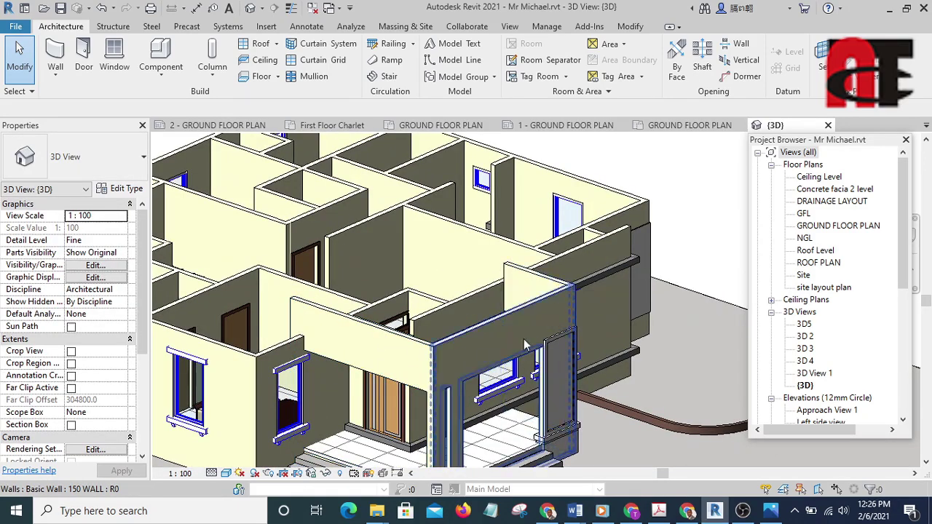
{"action": "scroll", "coordinate": [525, 277], "scroll_direction": "down", "scroll_amount": 3}
{"action": "scroll", "coordinate": [515, 361], "scroll_direction": "up", "scroll_amount": 4}
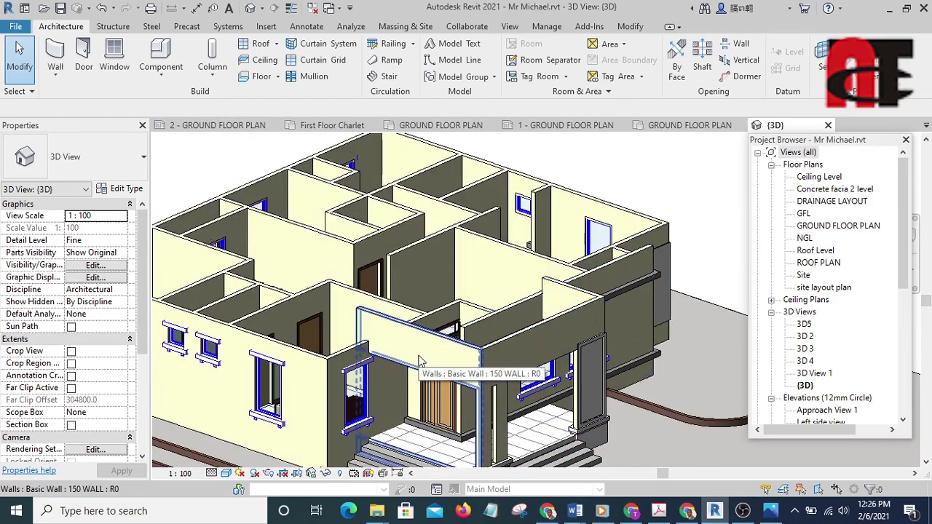
{"action": "scroll", "coordinate": [509, 276], "scroll_direction": "down", "scroll_amount": 3}
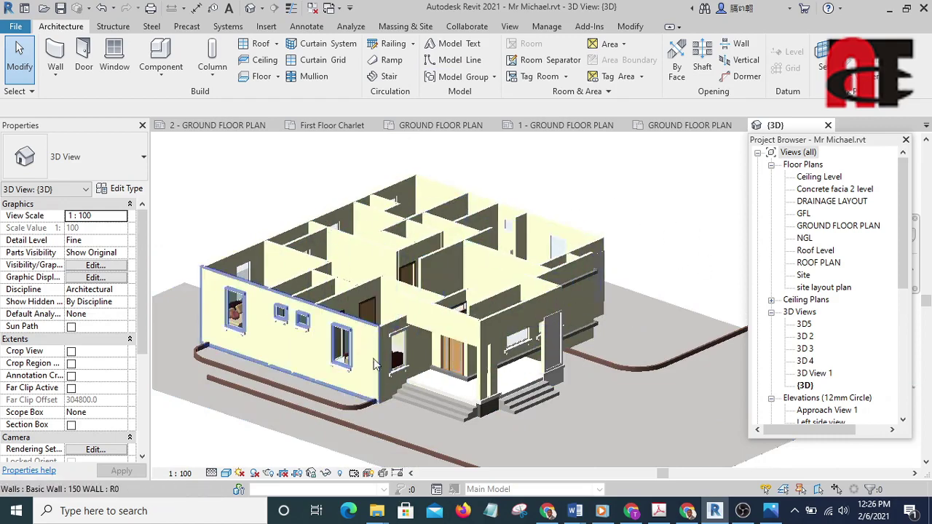
{"action": "middle_click_drag", "start_coordinate": [604, 350], "coordinate": [695, 293], "text": "shift"}
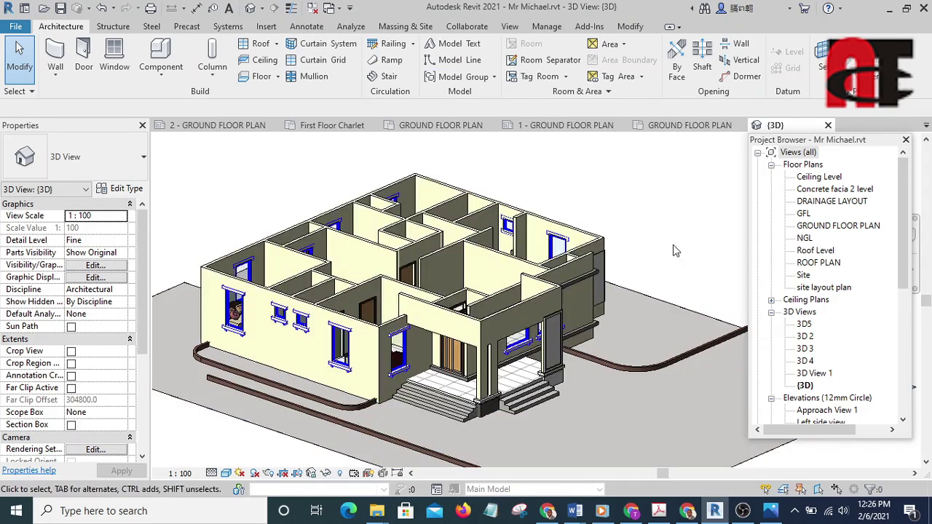
{"action": "middle_click_drag", "start_coordinate": [675, 251], "coordinate": [673, 301], "text": "shift"}
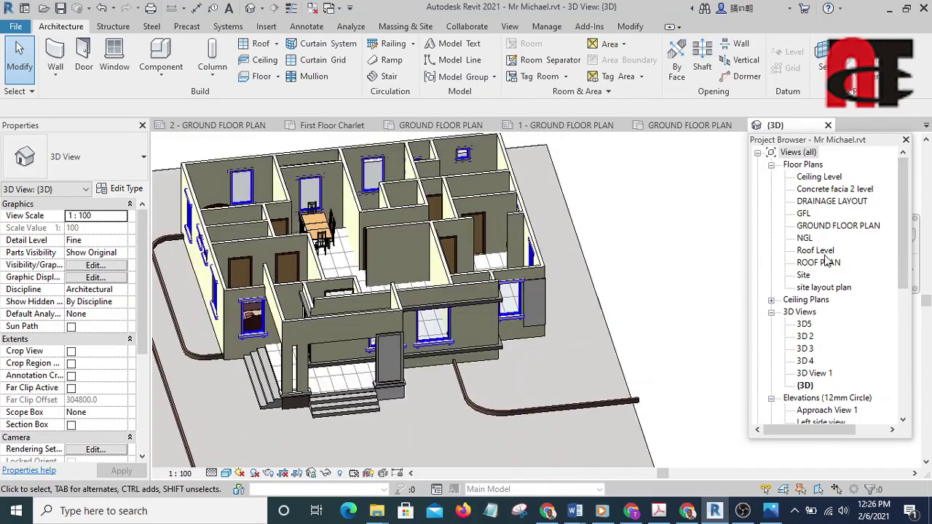
Step: Open the GROUND FLOOR PLAN view and start a Roof by Footprint sketch with boundary lines made by Pick Lines
{"action": "double_click", "coordinate": [835, 228]}
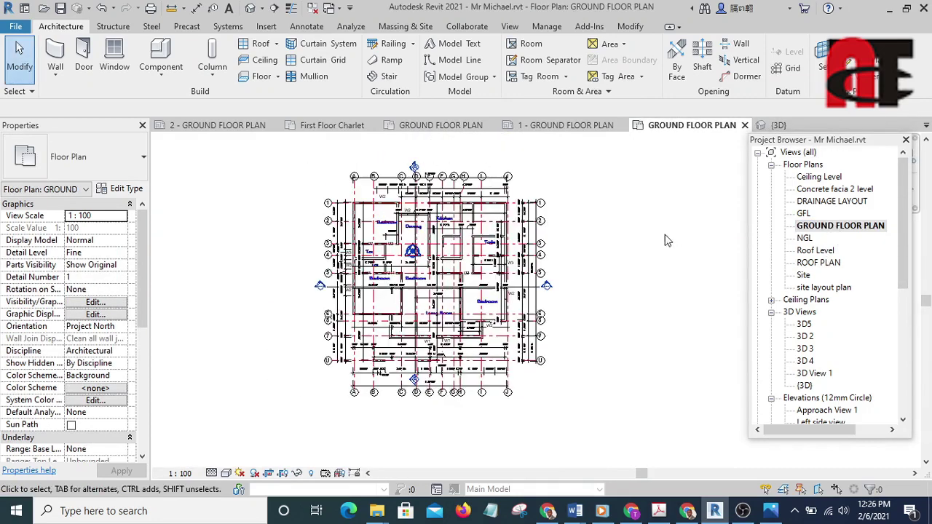
{"action": "middle_click_drag", "start_coordinate": [624, 253], "coordinate": [616, 225]}
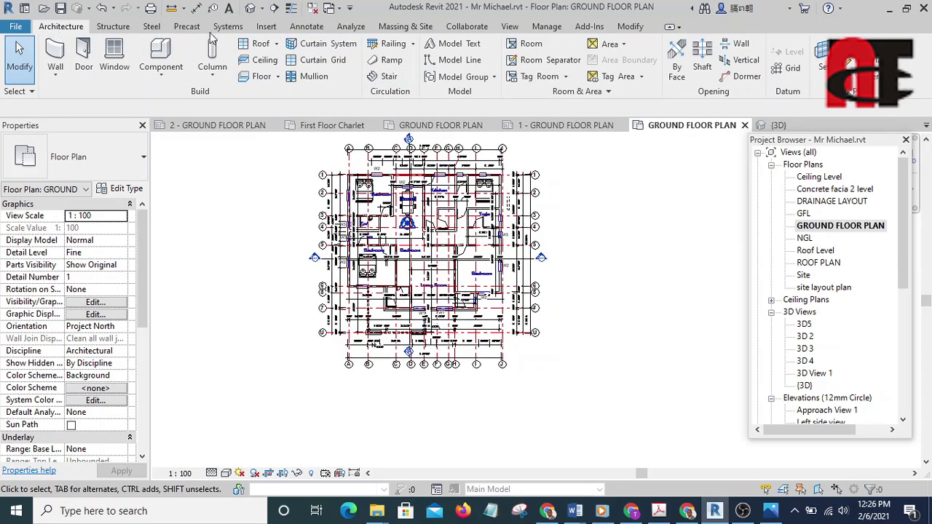
{"action": "left_click", "coordinate": [277, 45]}
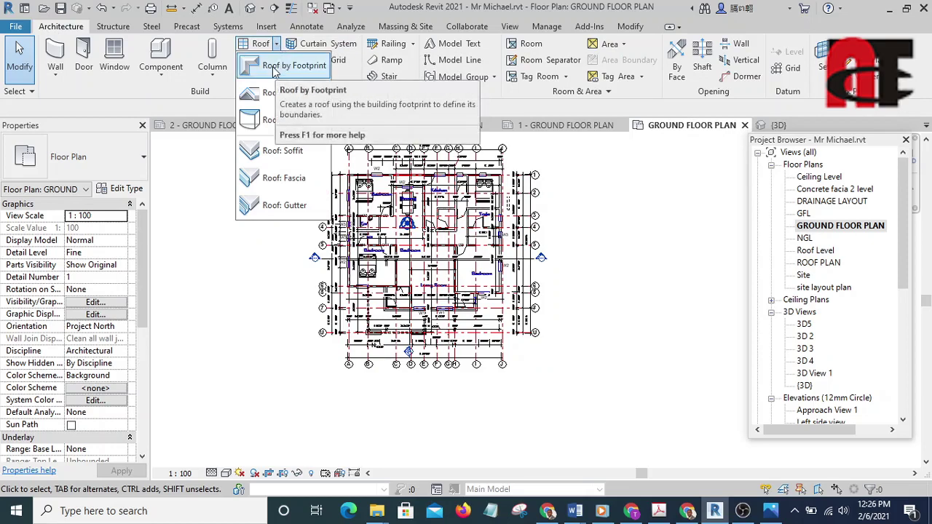
{"action": "left_click", "coordinate": [274, 67]}
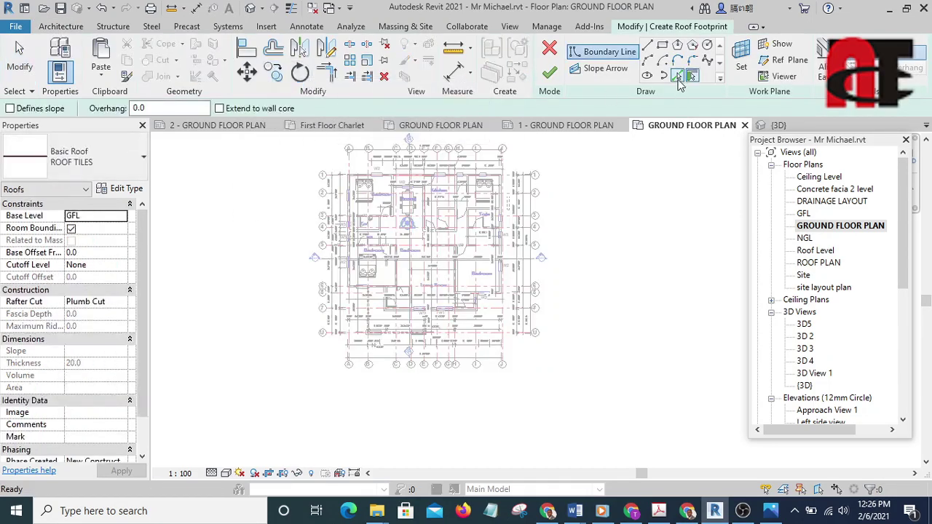
{"action": "left_click", "coordinate": [677, 77]}
{"action": "middle_click_drag", "start_coordinate": [555, 194], "coordinate": [576, 230]}
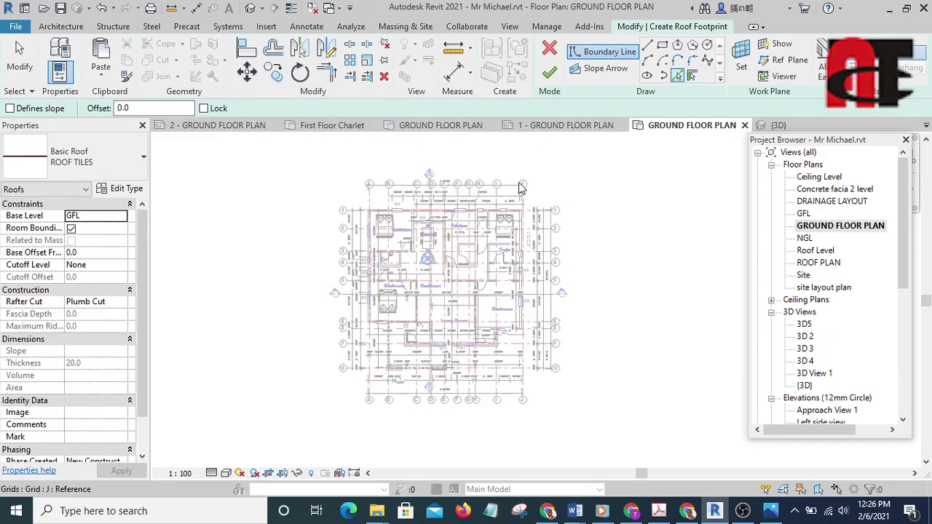
Step: Enable Defines slope with a 600 offset and add roof boundary lines along the walls at grids 1 and A
{"action": "scroll", "coordinate": [519, 188], "scroll_direction": "up", "scroll_amount": 8}
{"action": "middle_click_drag", "start_coordinate": [453, 218], "coordinate": [535, 221]}
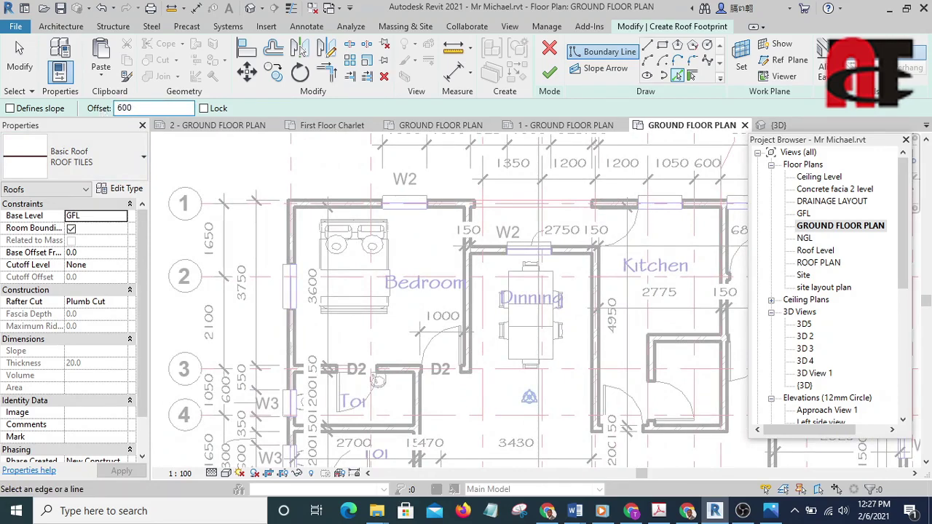
{"action": "scroll", "coordinate": [283, 190], "scroll_direction": "up", "scroll_amount": 1}
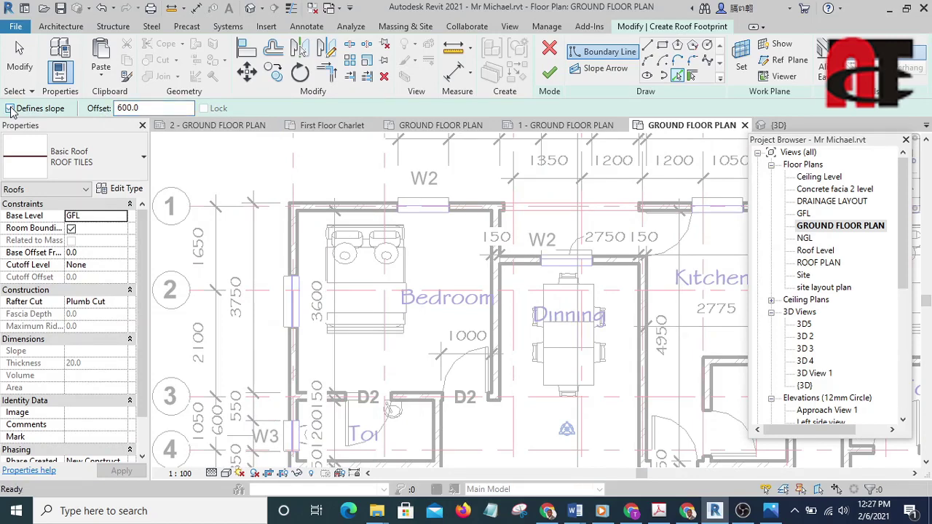
{"action": "scroll", "coordinate": [341, 212], "scroll_direction": "up", "scroll_amount": 4}
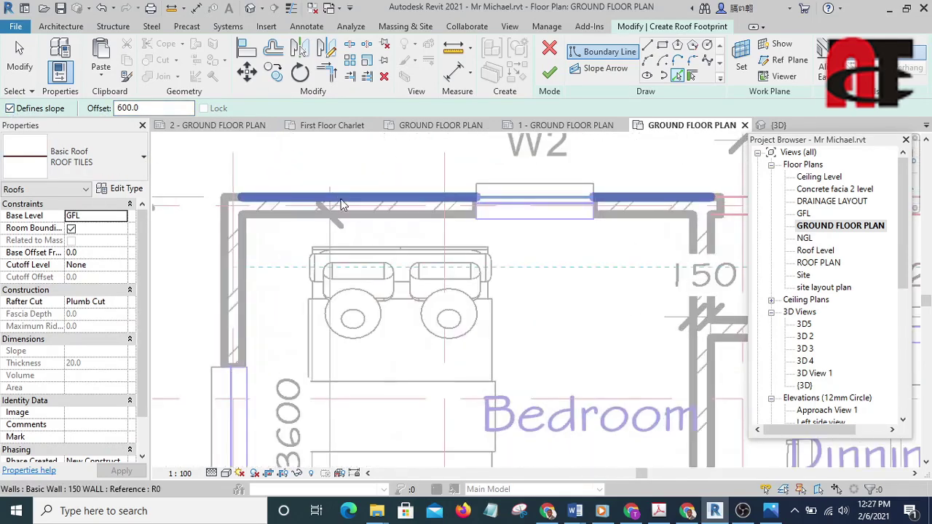
{"action": "left_click", "coordinate": [342, 198]}
{"action": "scroll", "coordinate": [348, 200], "scroll_direction": "down", "scroll_amount": 4}
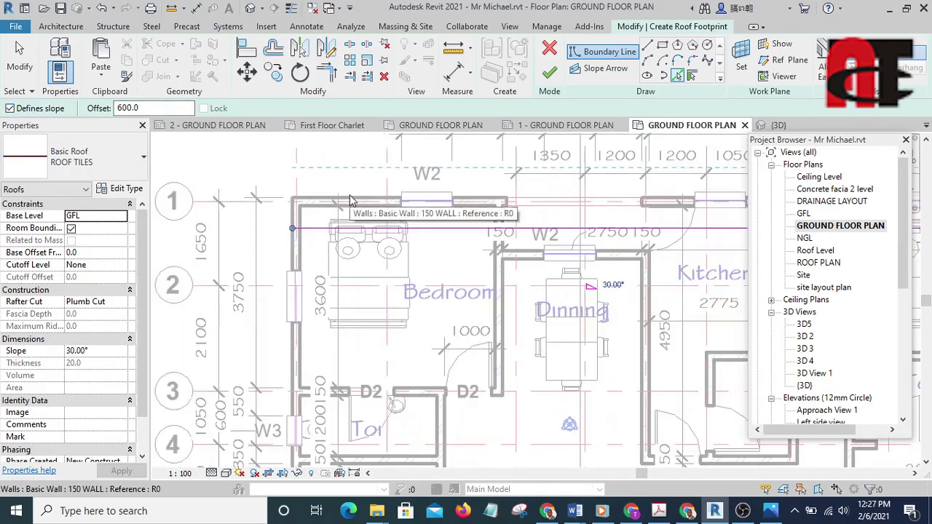
{"action": "scroll", "coordinate": [295, 219], "scroll_direction": "up", "scroll_amount": 4}
{"action": "left_click", "coordinate": [295, 229]}
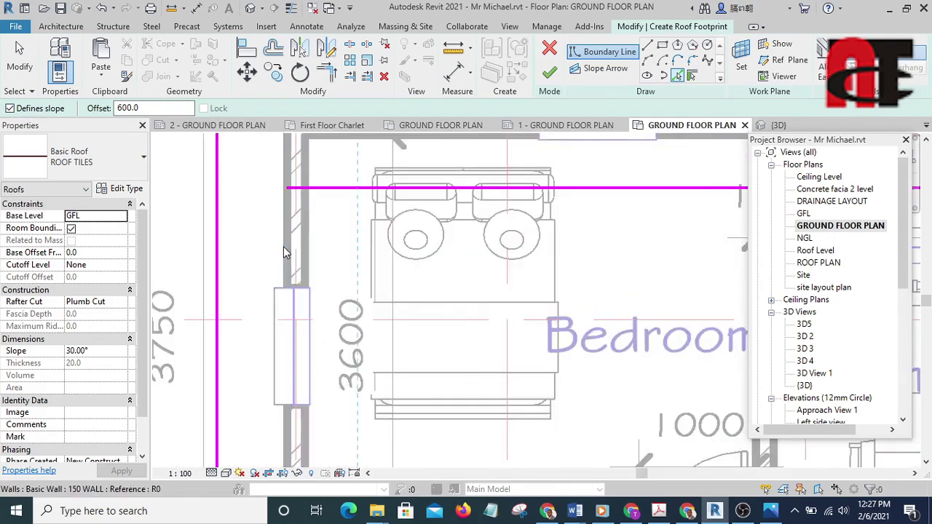
Step: Add a sloped boundary line at 600 offset outside the bedroom wall near grid 6
{"action": "scroll", "coordinate": [298, 211], "scroll_direction": "down", "scroll_amount": 4}
{"action": "scroll", "coordinate": [309, 197], "scroll_direction": "down", "scroll_amount": 4}
{"action": "scroll", "coordinate": [364, 224], "scroll_direction": "up", "scroll_amount": 4}
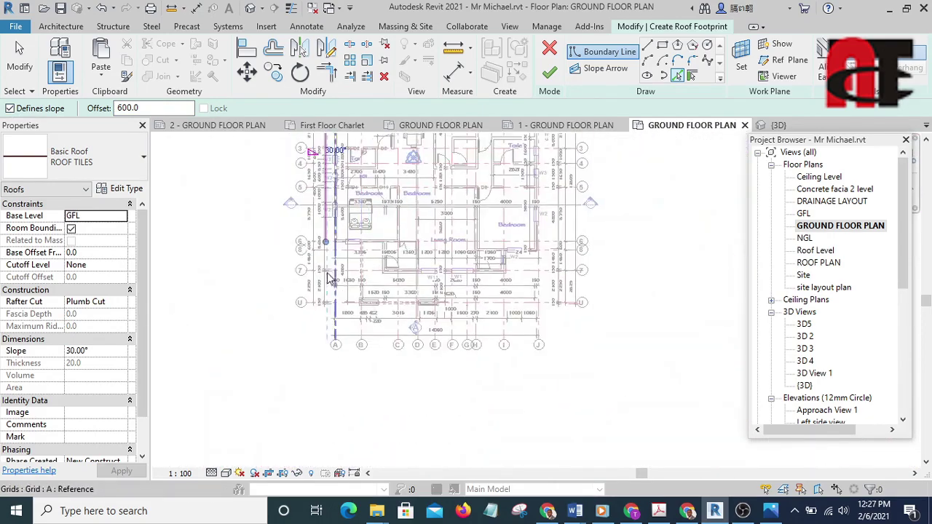
{"action": "scroll", "coordinate": [357, 223], "scroll_direction": "up", "scroll_amount": 4}
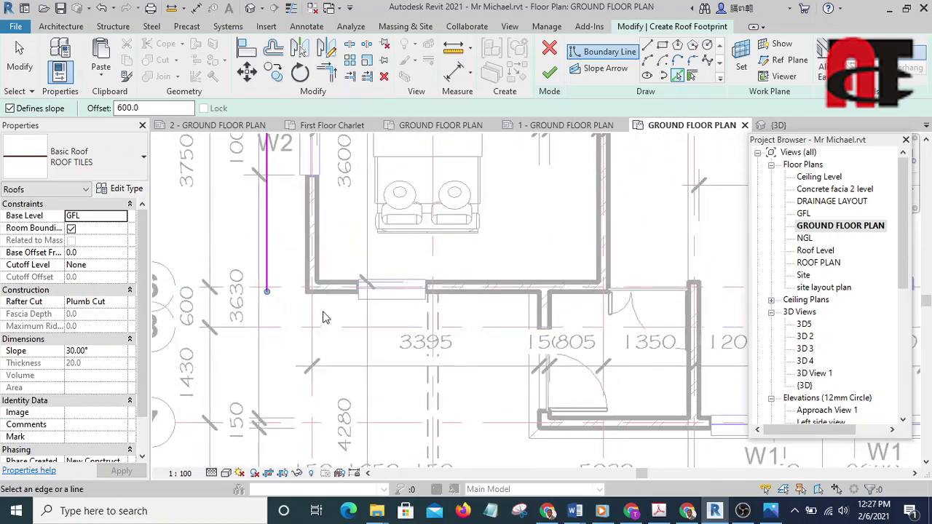
{"action": "left_click", "coordinate": [335, 291]}
{"action": "scroll", "coordinate": [334, 292], "scroll_direction": "down", "scroll_amount": 3}
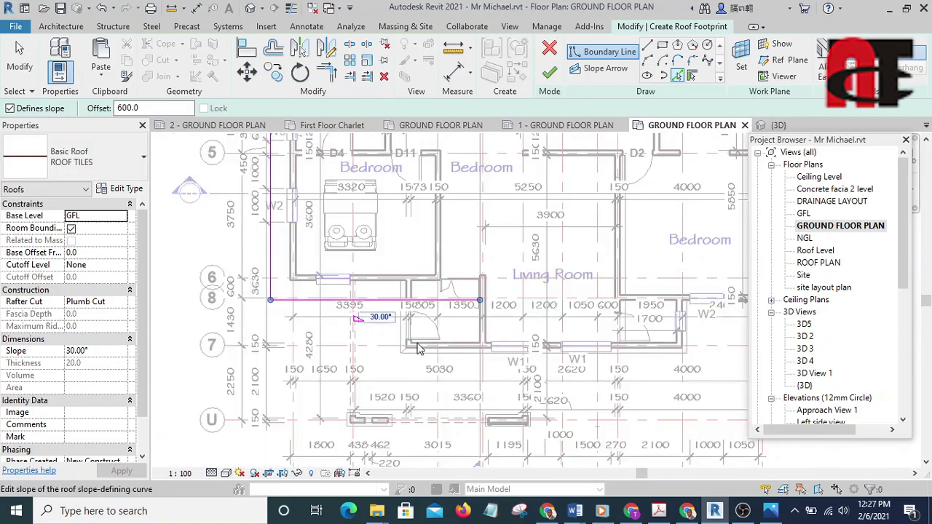
Step: Add sloped boundary lines at 600 offset around both sides and the front of the porch at grid U
{"action": "scroll", "coordinate": [348, 363], "scroll_direction": "up", "scroll_amount": 3}
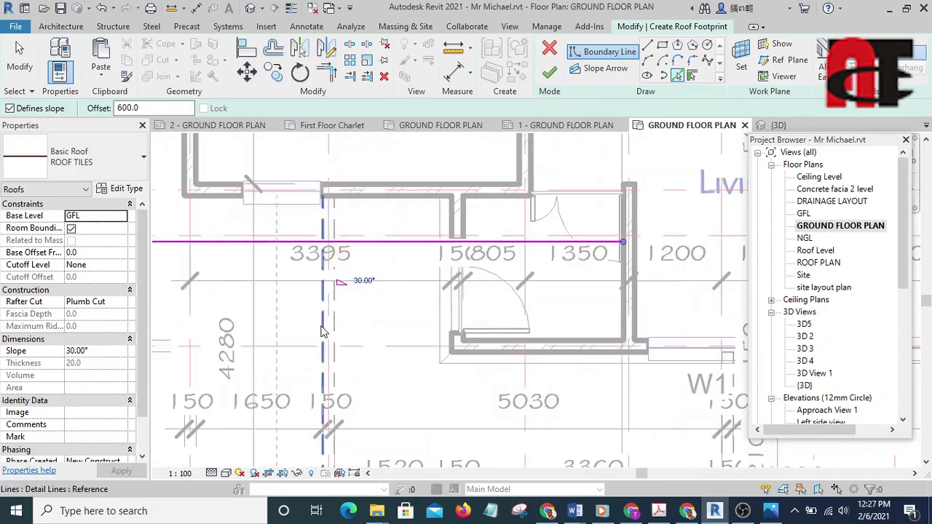
{"action": "left_click", "coordinate": [320, 313]}
{"action": "scroll", "coordinate": [410, 364], "scroll_direction": "up", "scroll_amount": 1}
{"action": "middle_click_drag", "start_coordinate": [410, 364], "coordinate": [351, 177]}
{"action": "scroll", "coordinate": [336, 335], "scroll_direction": "up", "scroll_amount": 2}
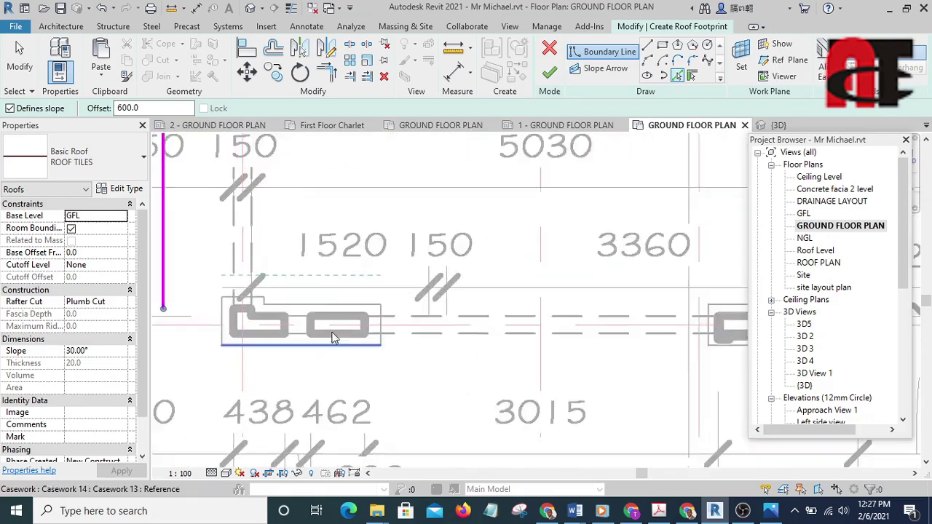
{"action": "left_click", "coordinate": [343, 341]}
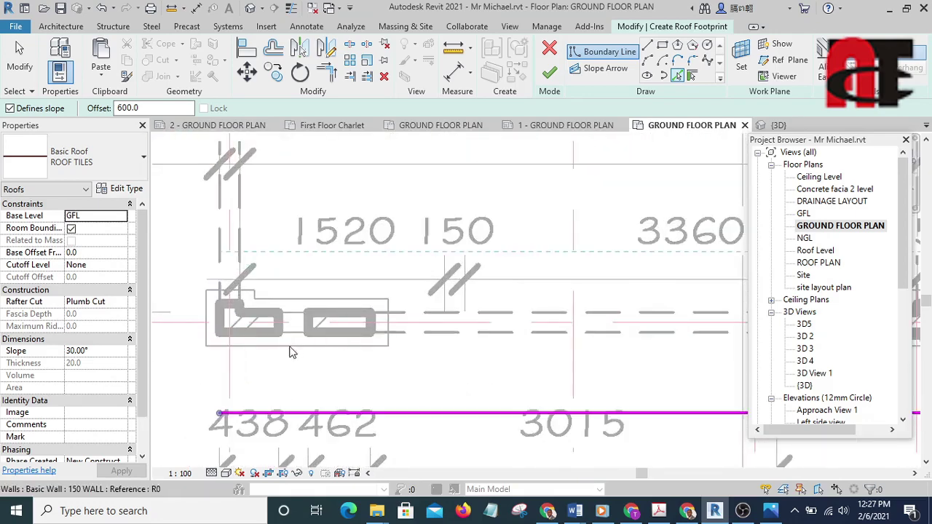
{"action": "scroll", "coordinate": [289, 350], "scroll_direction": "down", "scroll_amount": 3}
{"action": "scroll", "coordinate": [407, 349], "scroll_direction": "up", "scroll_amount": 4}
{"action": "scroll", "coordinate": [450, 331], "scroll_direction": "up", "scroll_amount": 2}
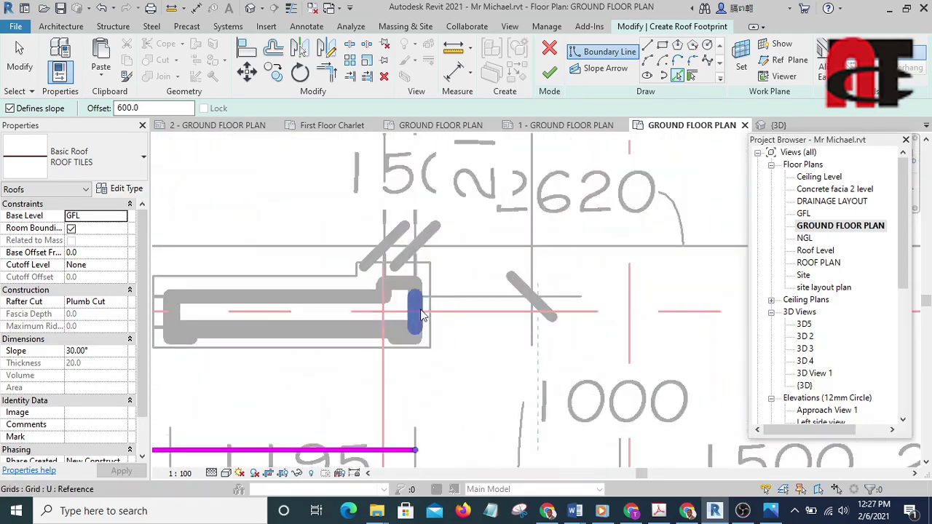
{"action": "left_click", "coordinate": [415, 255]}
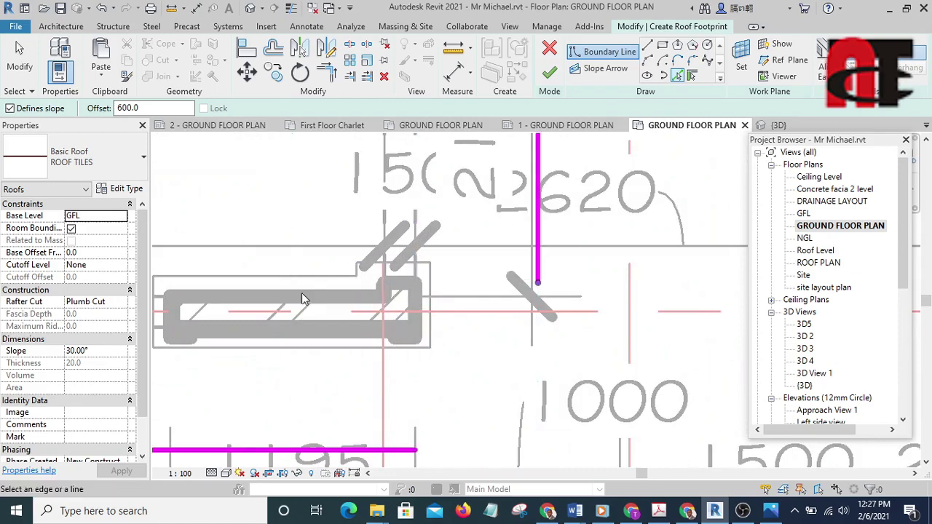
Step: Add 600-offset boundary lines outside the front wall at grid 7 and the adjoining side wall with the window
{"action": "scroll", "coordinate": [301, 293], "scroll_direction": "down", "scroll_amount": 3}
{"action": "scroll", "coordinate": [487, 327], "scroll_direction": "up", "scroll_amount": 3}
{"action": "scroll", "coordinate": [496, 234], "scroll_direction": "up", "scroll_amount": 2}
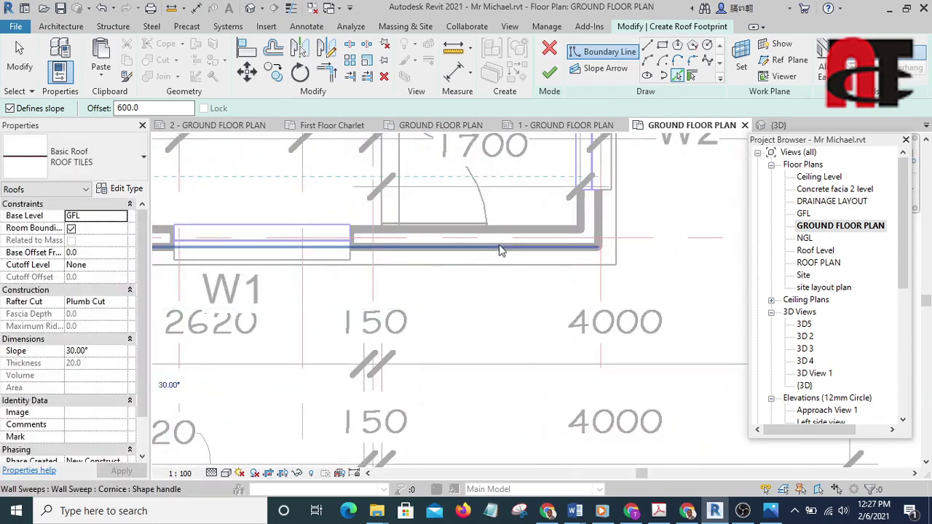
{"action": "left_click", "coordinate": [537, 314]}
{"action": "scroll", "coordinate": [570, 297], "scroll_direction": "down", "scroll_amount": 3}
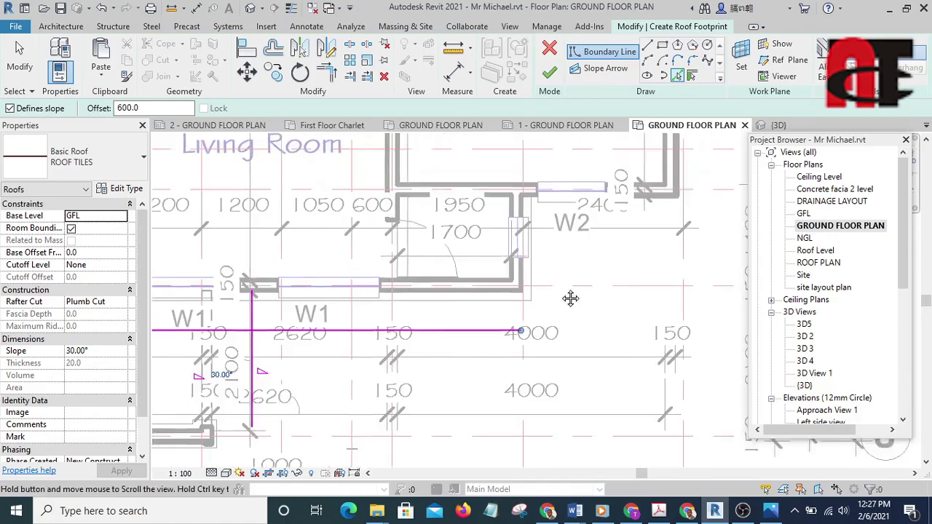
{"action": "scroll", "coordinate": [494, 294], "scroll_direction": "up", "scroll_amount": 3}
{"action": "left_click", "coordinate": [446, 331]}
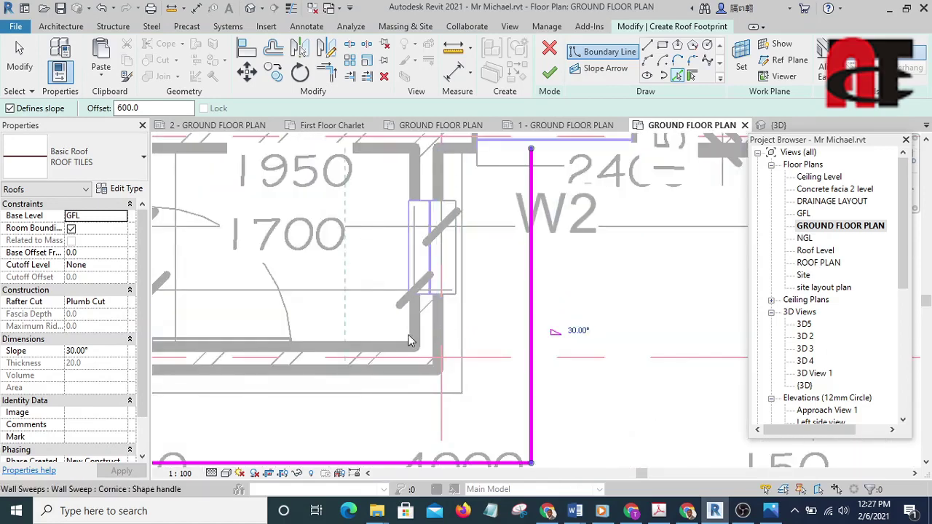
Step: Add 600-offset boundary lines outside the corner bedroom's front wall near grid 8 and its side wall at grid J
{"action": "scroll", "coordinate": [517, 303], "scroll_direction": "down", "scroll_amount": 2}
{"action": "scroll", "coordinate": [517, 303], "scroll_direction": "up", "scroll_amount": 2}
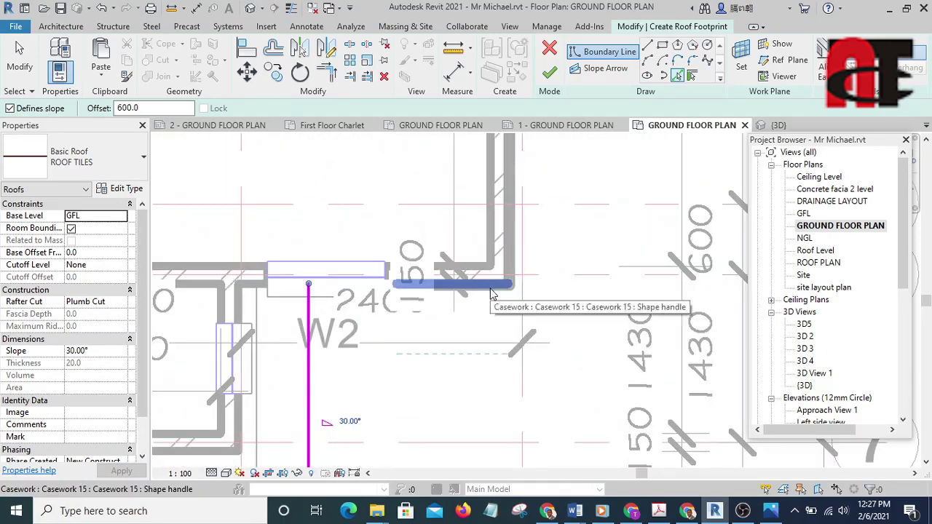
{"action": "left_click", "coordinate": [474, 339]}
{"action": "scroll", "coordinate": [473, 338], "scroll_direction": "down", "scroll_amount": 2}
{"action": "left_click", "coordinate": [522, 305]}
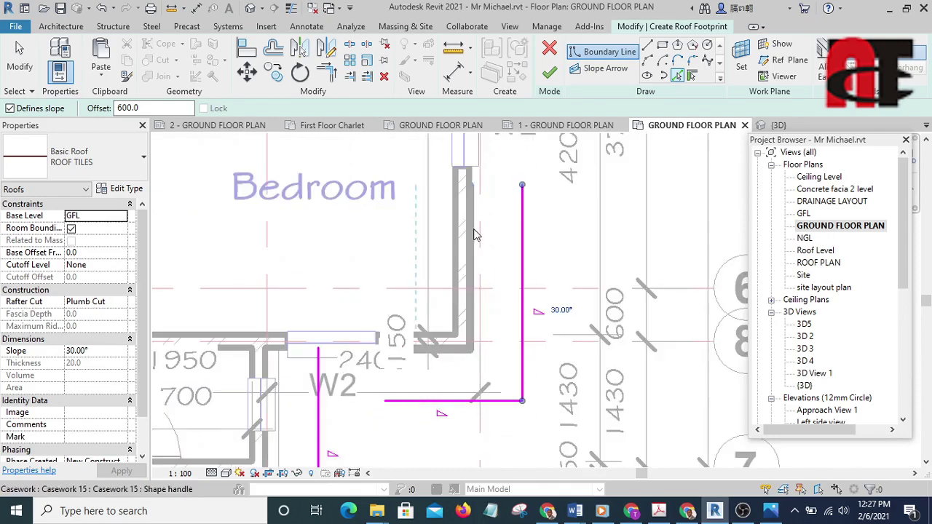
{"action": "scroll", "coordinate": [507, 334], "scroll_direction": "up", "scroll_amount": 2}
Step: Trim the outer boundary line above grid 1 and the boundary line beside grid J to a corner
{"action": "scroll", "coordinate": [507, 335], "scroll_direction": "down", "scroll_amount": 6}
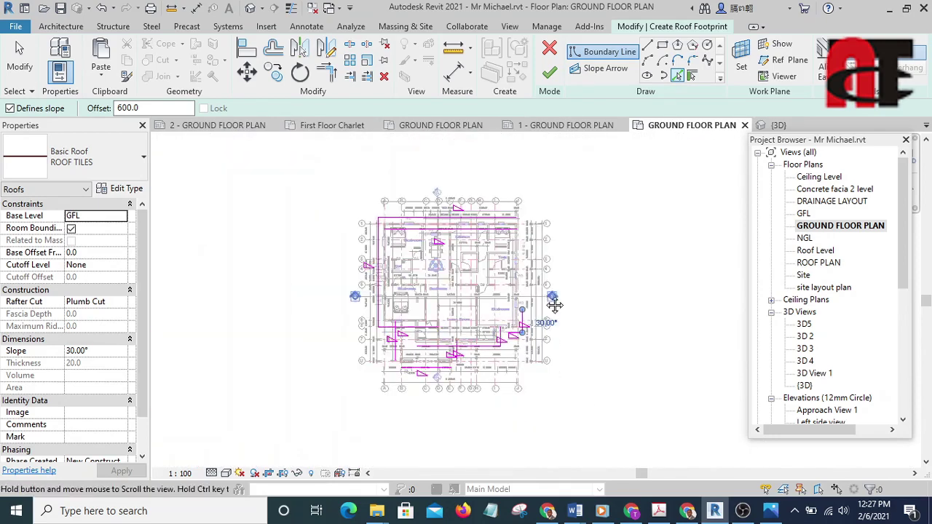
{"action": "middle_click_drag", "start_coordinate": [551, 301], "coordinate": [540, 294]}
{"action": "scroll", "coordinate": [540, 294], "scroll_direction": "up", "scroll_amount": 2}
{"action": "key", "text": "t"}
{"action": "key", "text": "r"}
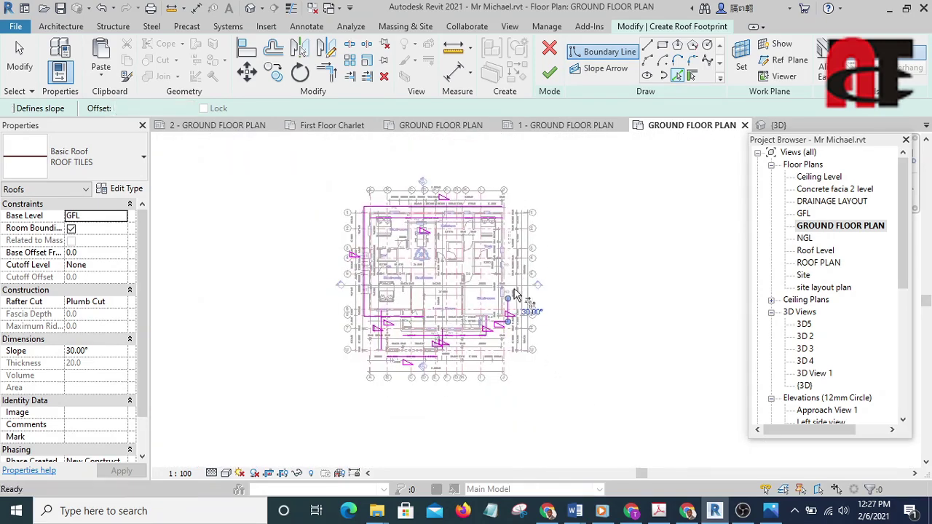
{"action": "scroll", "coordinate": [471, 206], "scroll_direction": "up", "scroll_amount": 4}
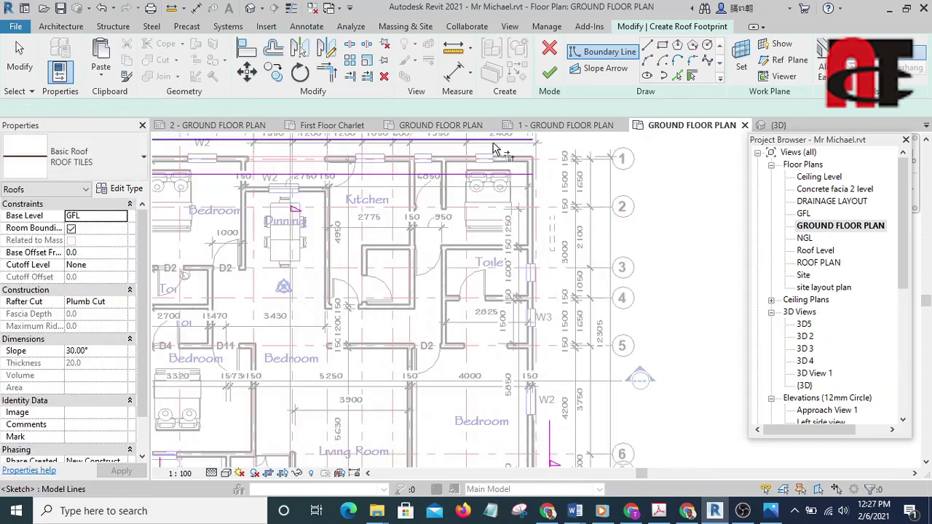
{"action": "left_click", "coordinate": [489, 173]}
{"action": "left_click", "coordinate": [550, 449]}
{"action": "scroll", "coordinate": [520, 297], "scroll_direction": "down", "scroll_amount": 4}
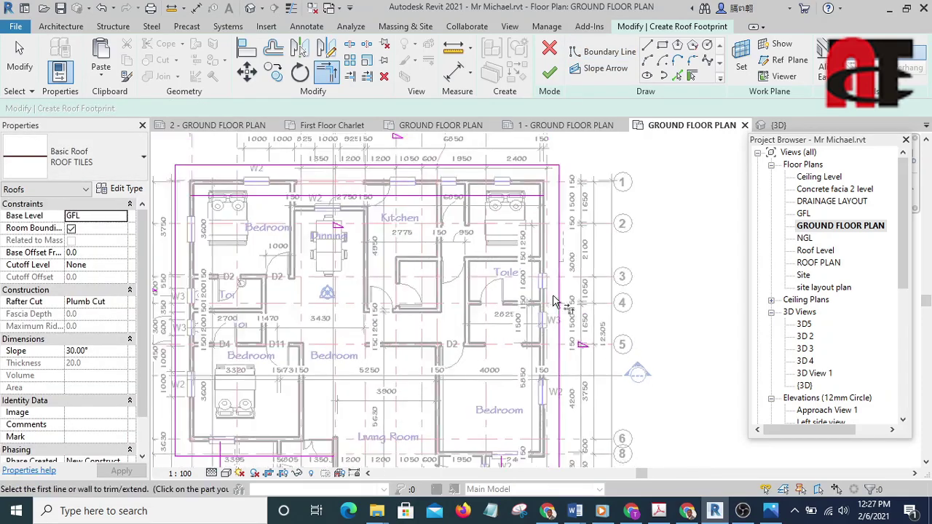
{"action": "scroll", "coordinate": [520, 297], "scroll_direction": "up", "scroll_amount": 4}
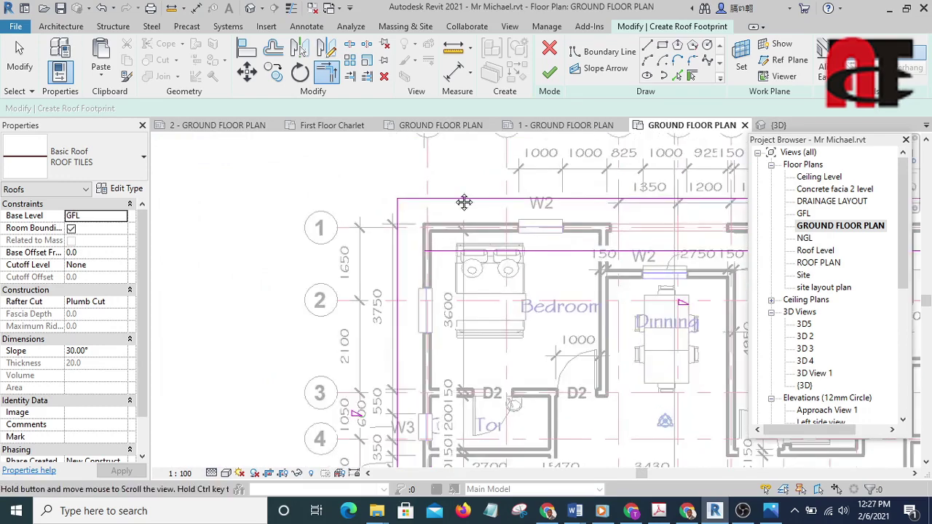
Step: Trim the boundary line outside grid A's side wall and the porch's side line near grid B to the grid 8 line
{"action": "scroll", "coordinate": [442, 268], "scroll_direction": "down", "scroll_amount": 3}
{"action": "middle_click_drag", "start_coordinate": [443, 234], "coordinate": [441, 245]}
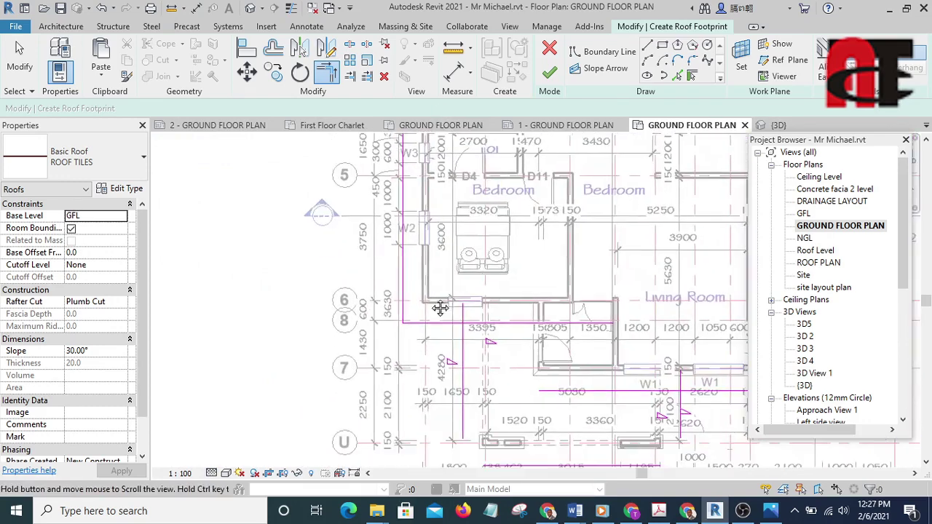
{"action": "scroll", "coordinate": [441, 306], "scroll_direction": "up", "scroll_amount": 4}
{"action": "left_click", "coordinate": [442, 313]}
{"action": "left_click", "coordinate": [493, 364]}
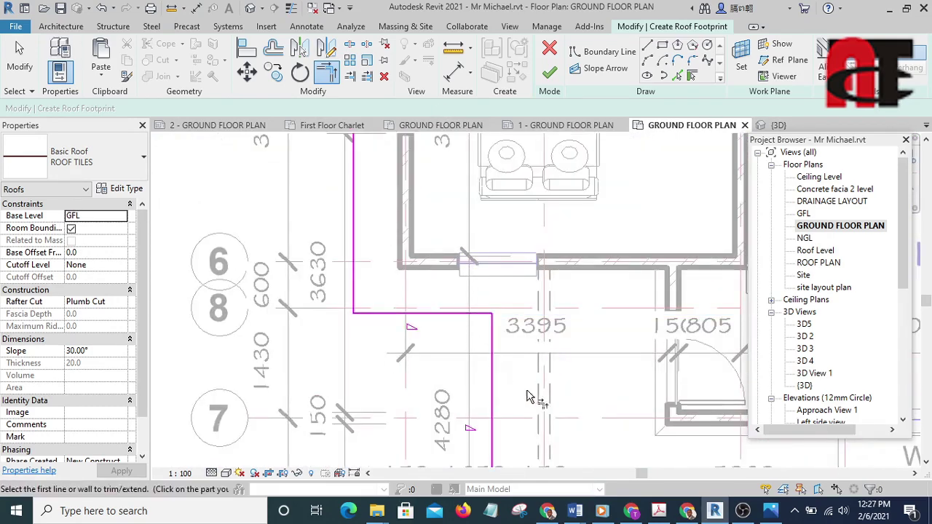
{"action": "mouse_move", "coordinate": [493, 364]}
{"action": "middle_mouse_down"}
{"action": "mouse_move", "coordinate": [364, 270]}
{"action": "mouse_move", "coordinate": [271, 258]}
{"action": "middle_mouse_up"}
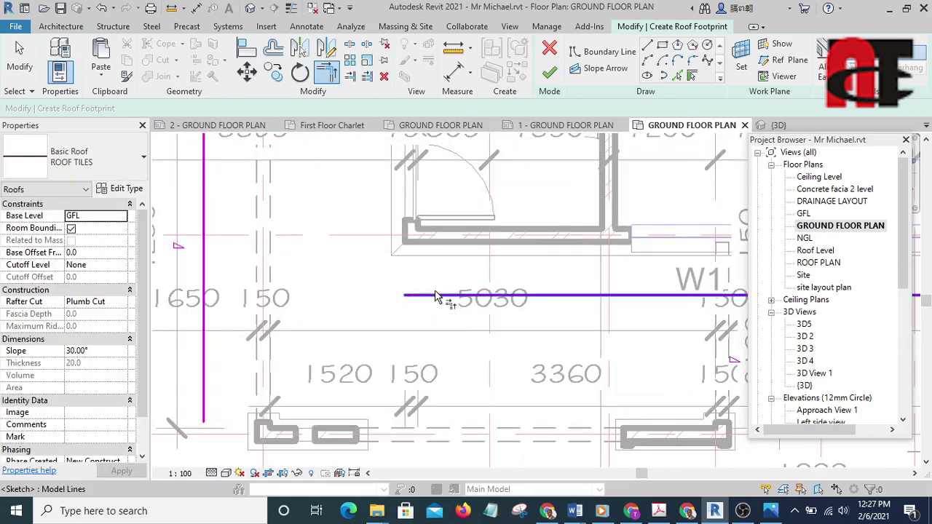
Step: Trim the front boundary line at grid 7 to the porch side line and the adjoining side wall line, continuing to the grid 8 line
{"action": "scroll", "coordinate": [443, 297], "scroll_direction": "down", "scroll_amount": 3}
{"action": "scroll", "coordinate": [612, 318], "scroll_direction": "up", "scroll_amount": 2}
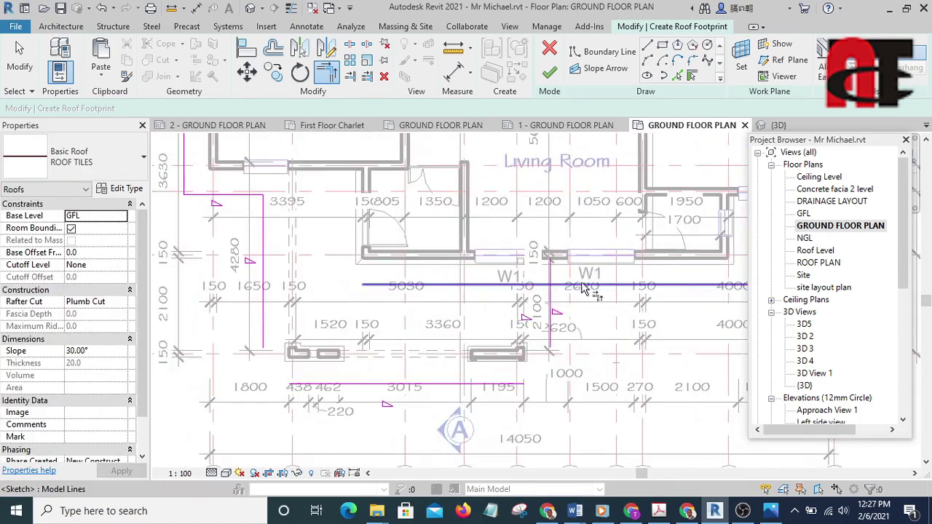
{"action": "left_click", "coordinate": [556, 299]}
{"action": "middle_click_drag", "start_coordinate": [714, 240], "coordinate": [527, 238]}
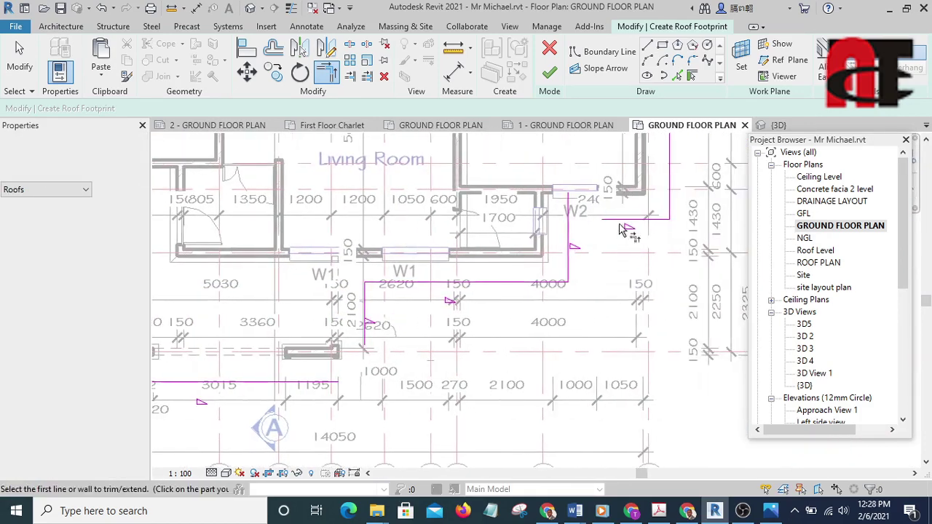
{"action": "scroll", "coordinate": [623, 228], "scroll_direction": "up", "scroll_amount": 3}
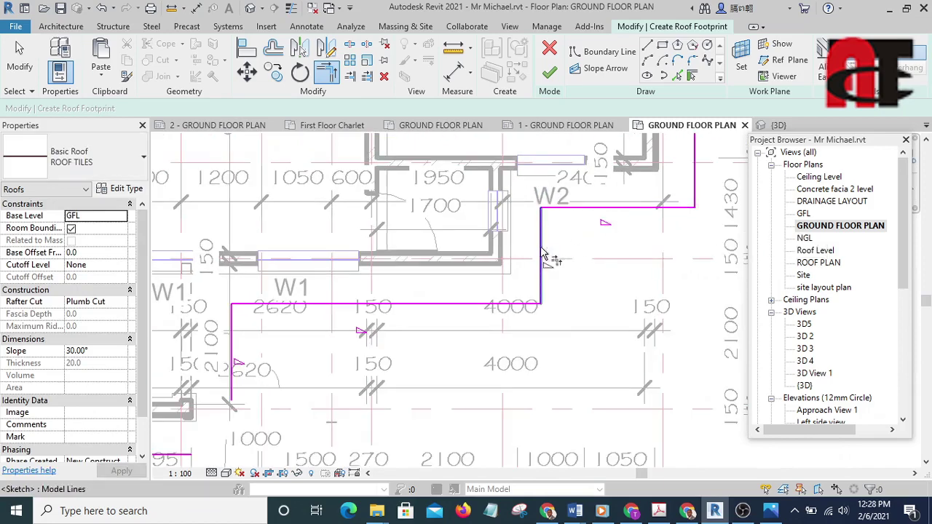
Step: Trim the porch's front boundary line to corners with both of its side lines below grid U
{"action": "scroll", "coordinate": [542, 254], "scroll_direction": "down", "scroll_amount": 5}
{"action": "middle_click_drag", "start_coordinate": [575, 266], "coordinate": [519, 237]}
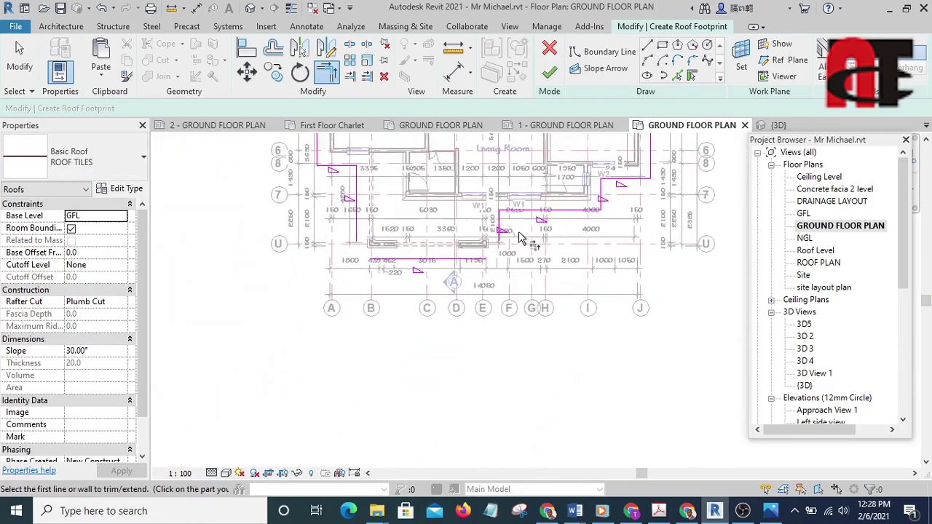
{"action": "scroll", "coordinate": [519, 237], "scroll_direction": "up", "scroll_amount": 8}
{"action": "left_click", "coordinate": [498, 234]}
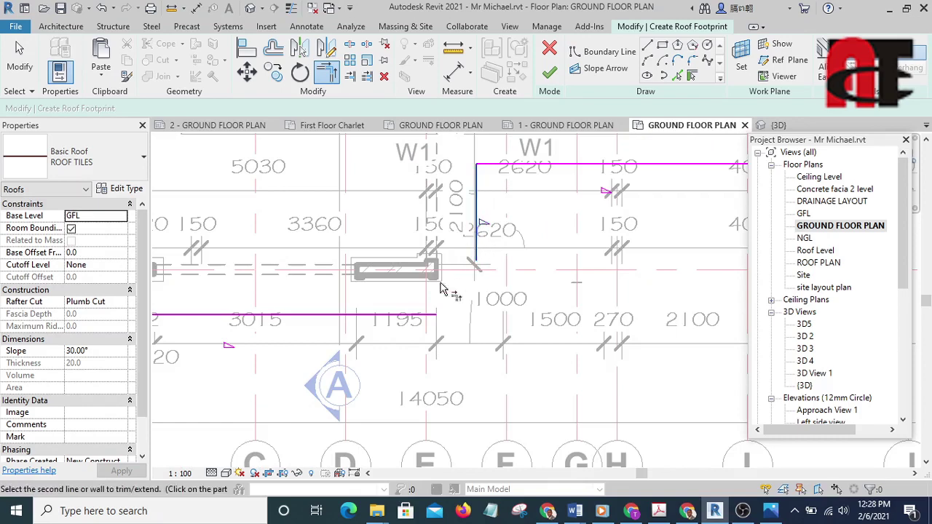
{"action": "left_click", "coordinate": [426, 314]}
{"action": "scroll", "coordinate": [532, 368], "scroll_direction": "down", "scroll_amount": 6}
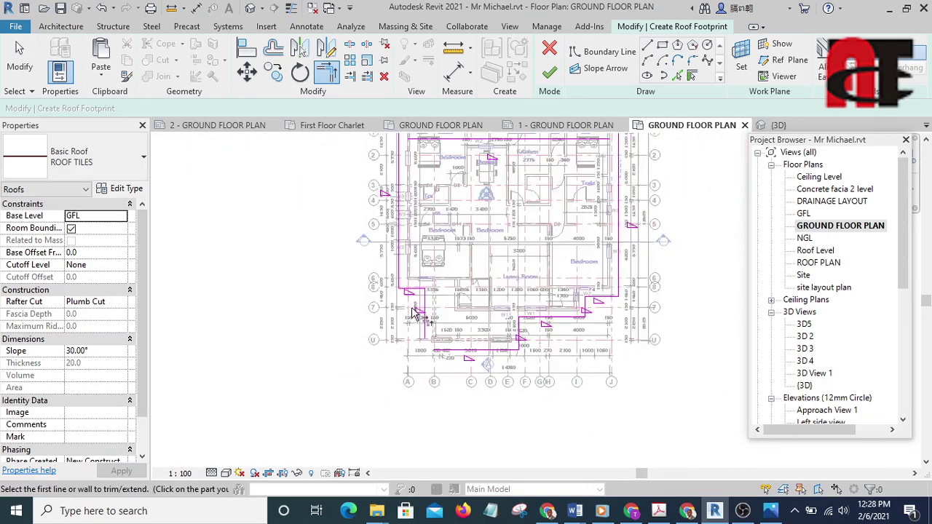
{"action": "scroll", "coordinate": [413, 313], "scroll_direction": "up", "scroll_amount": 6}
{"action": "left_click", "coordinate": [427, 321]}
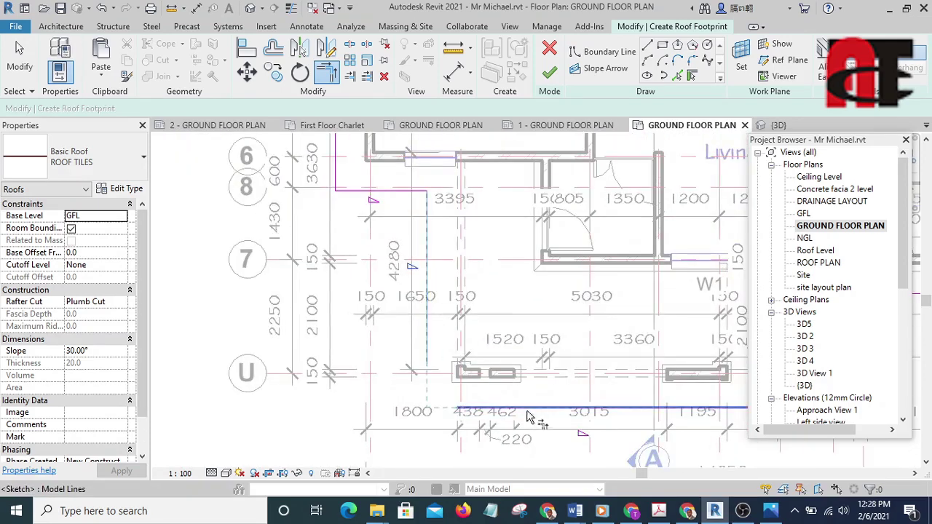
{"action": "left_click", "coordinate": [528, 412]}
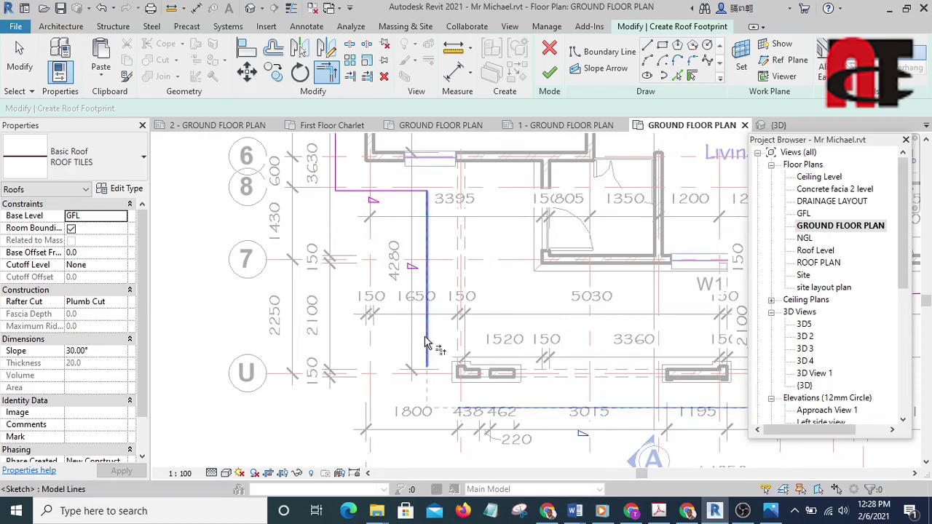
Step: Delete the stray horizontal boundary line running through the rooms between grids 1 and 2
{"action": "scroll", "coordinate": [489, 408], "scroll_direction": "down", "scroll_amount": 3}
{"action": "middle_click_drag", "start_coordinate": [446, 378], "coordinate": [383, 422]}
{"action": "scroll", "coordinate": [382, 422], "scroll_direction": "down", "scroll_amount": 3}
{"action": "middle_click_drag", "start_coordinate": [542, 276], "coordinate": [589, 195]}
{"action": "right_click", "coordinate": [588, 195]}
{"action": "left_click", "coordinate": [616, 201]}
{"action": "scroll", "coordinate": [568, 225], "scroll_direction": "up", "scroll_amount": 3}
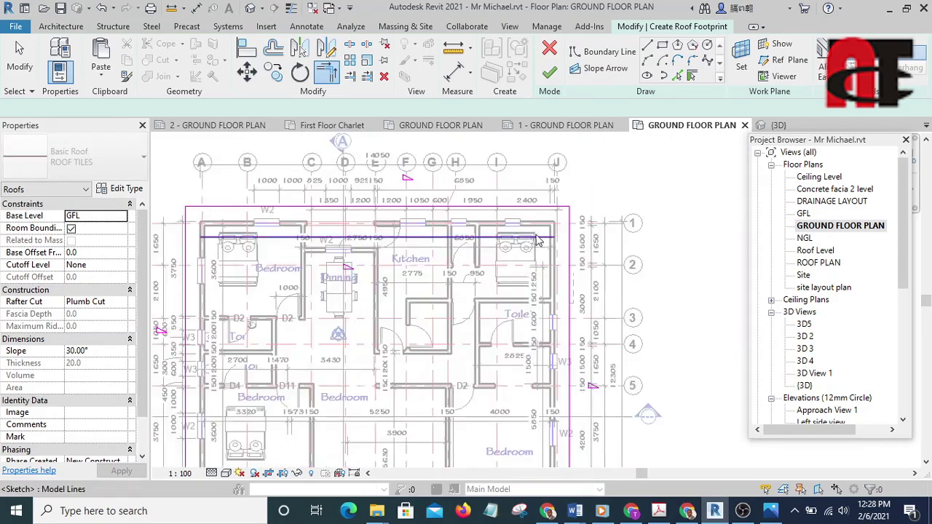
{"action": "left_click", "coordinate": [540, 238]}
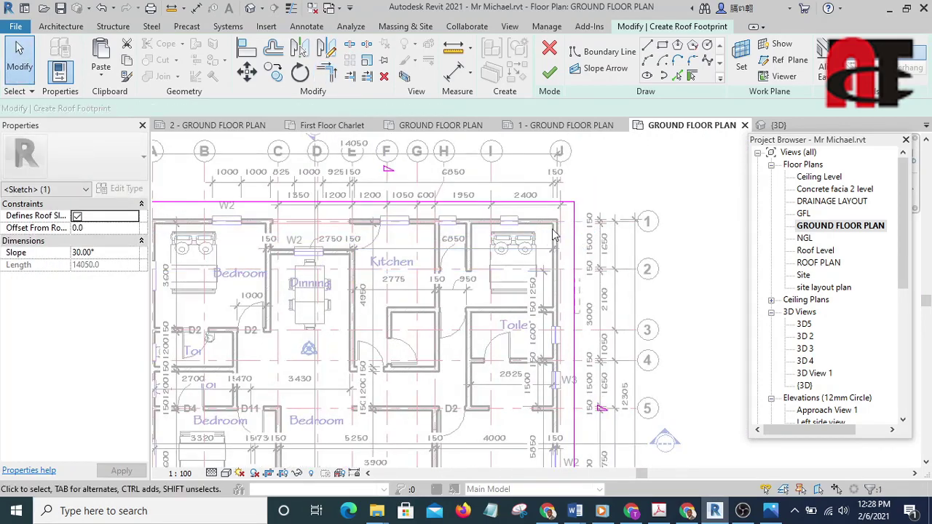
{"action": "scroll", "coordinate": [631, 215], "scroll_direction": "down", "scroll_amount": 3}
{"action": "key", "text": "Escape"}
Step: Finish the closed roof footprint sketch and display the model in the default 3D view
{"action": "middle_click_drag", "start_coordinate": [489, 215], "coordinate": [462, 152]}
{"action": "scroll", "coordinate": [466, 158], "scroll_direction": "up", "scroll_amount": 1}
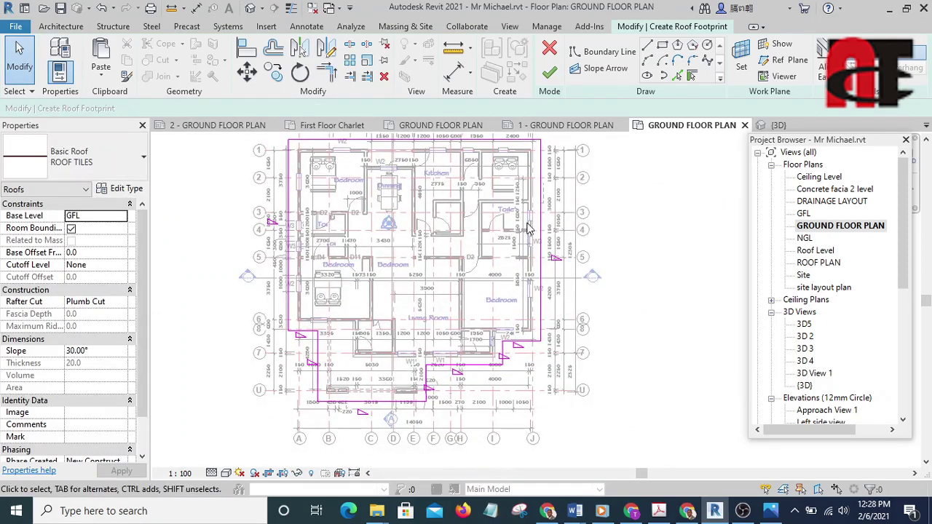
{"action": "left_click", "coordinate": [548, 76]}
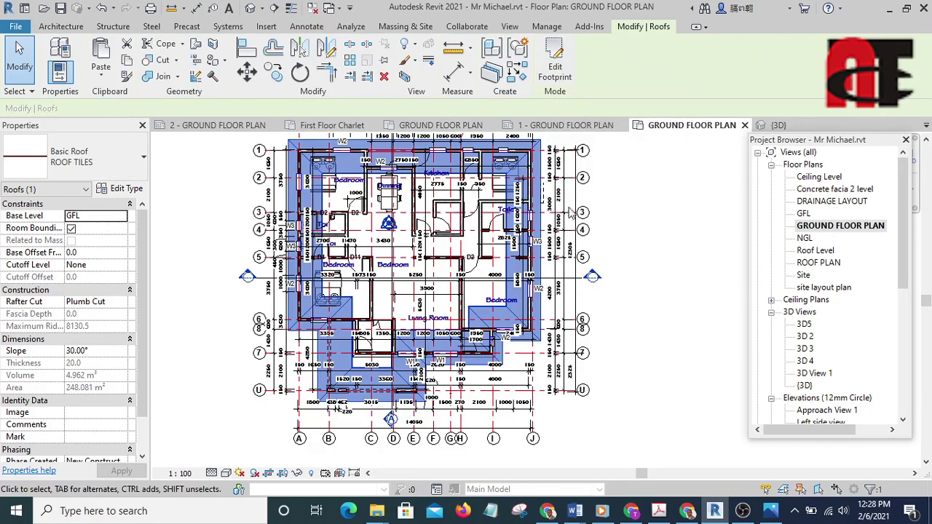
{"action": "left_click", "coordinate": [251, 10]}
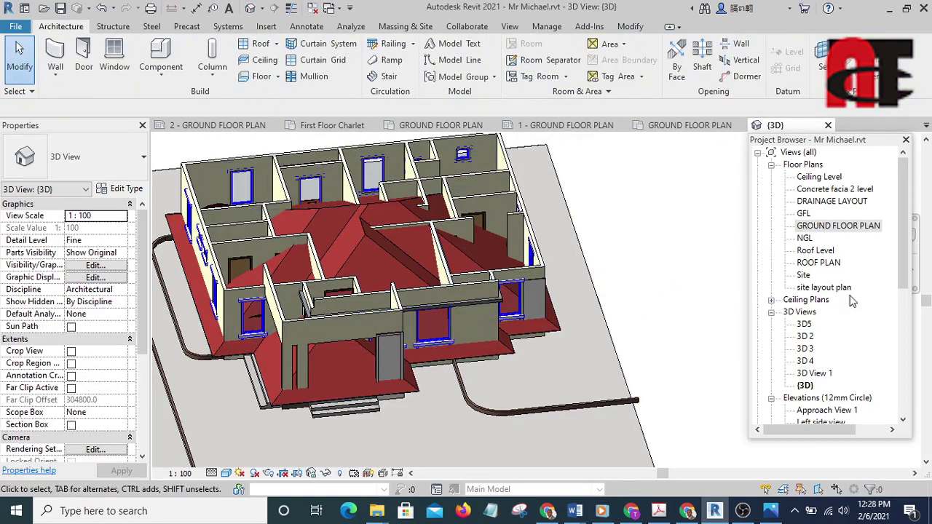
Step: Open the Approach View 1 elevation and hide the gable vents and loose casework elements above the building
{"action": "left_click_drag", "start_coordinate": [897, 241], "coordinate": [897, 312]}
{"action": "double_click", "coordinate": [809, 263]}
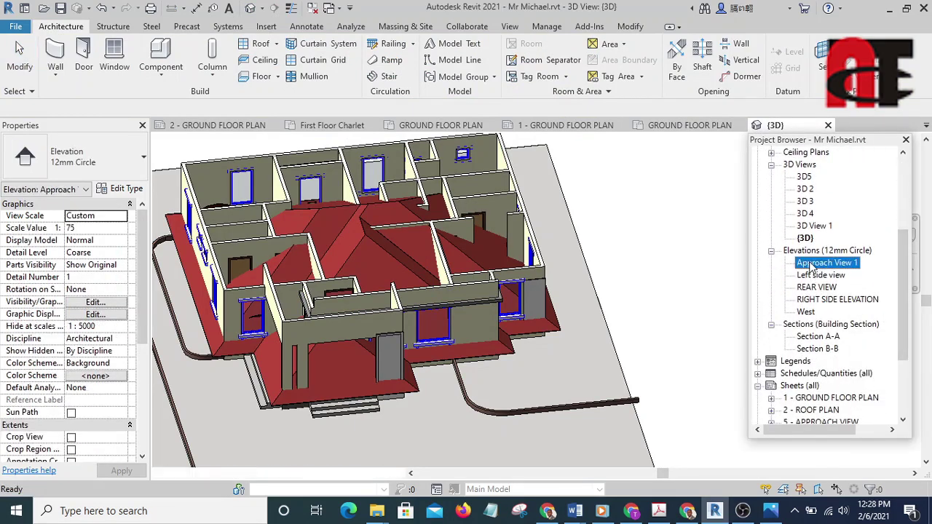
{"action": "scroll", "coordinate": [663, 209], "scroll_direction": "up", "scroll_amount": 4}
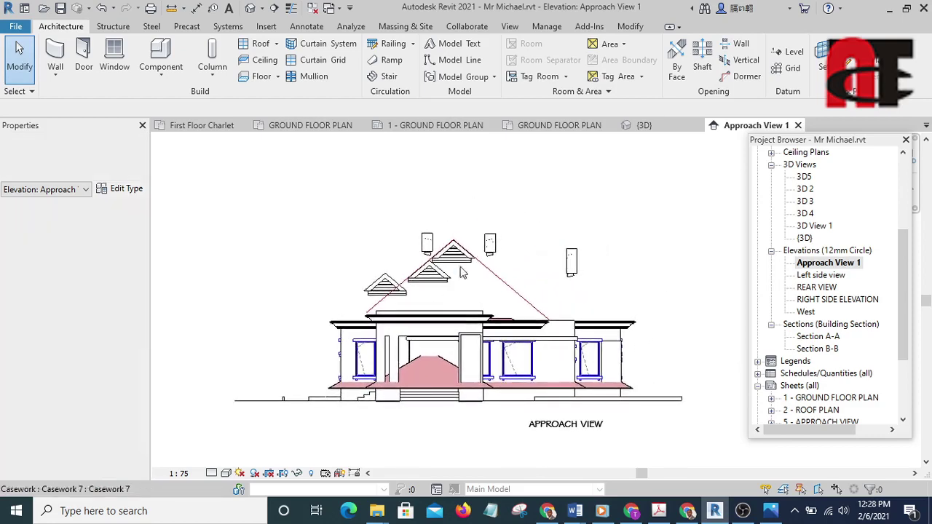
{"action": "left_click_drag", "start_coordinate": [572, 243], "coordinate": [302, 315]}
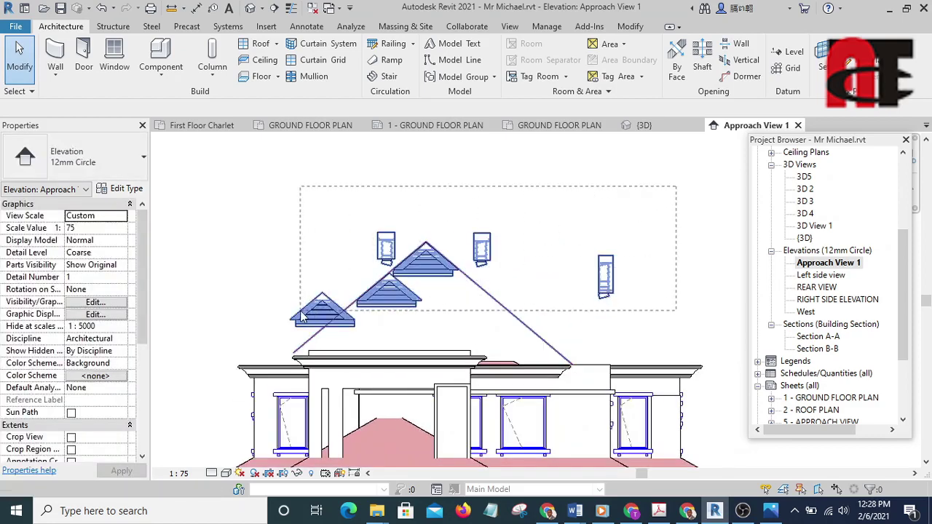
{"action": "left_click_drag", "start_coordinate": [222, 151], "coordinate": [673, 329]}
{"action": "key", "text": "e"}
{"action": "key", "text": "h"}
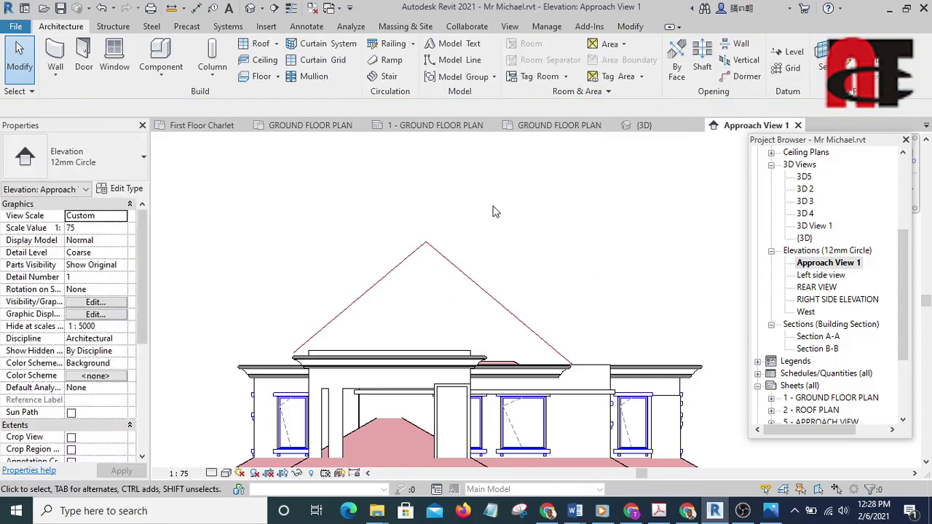
Step: Delete the two sloping furniture-style detail lines that form a peak above the building
{"action": "left_click_drag", "start_coordinate": [493, 205], "coordinate": [364, 293]}
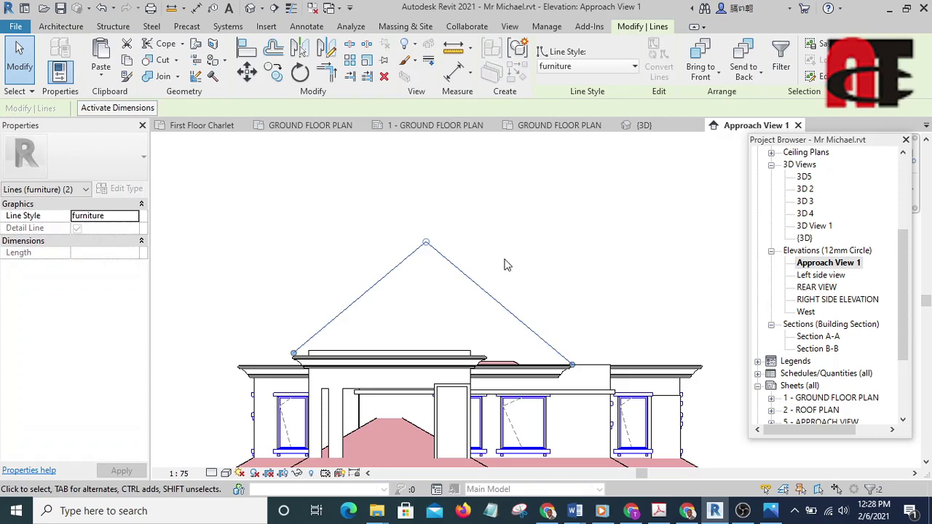
{"action": "key", "text": "Delete"}
{"action": "scroll", "coordinate": [476, 293], "scroll_direction": "down", "scroll_amount": 2}
{"action": "scroll", "coordinate": [459, 324], "scroll_direction": "up", "scroll_amount": 3}
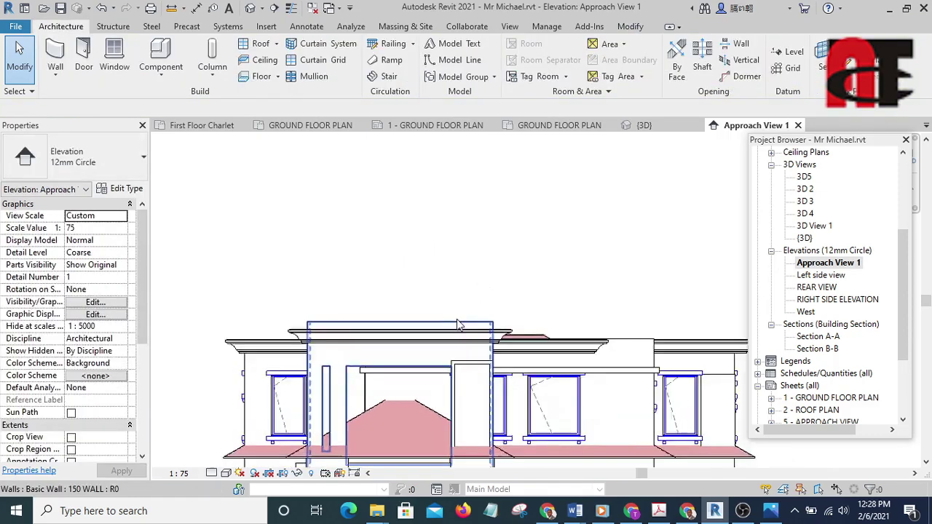
Step: Remove the two casework fascia mouldings along the porch and main wall tops from the elevation
{"action": "scroll", "coordinate": [478, 233], "scroll_direction": "up", "scroll_amount": 1}
{"action": "scroll", "coordinate": [478, 233], "scroll_direction": "down", "scroll_amount": 2}
{"action": "scroll", "coordinate": [574, 307], "scroll_direction": "up", "scroll_amount": 2}
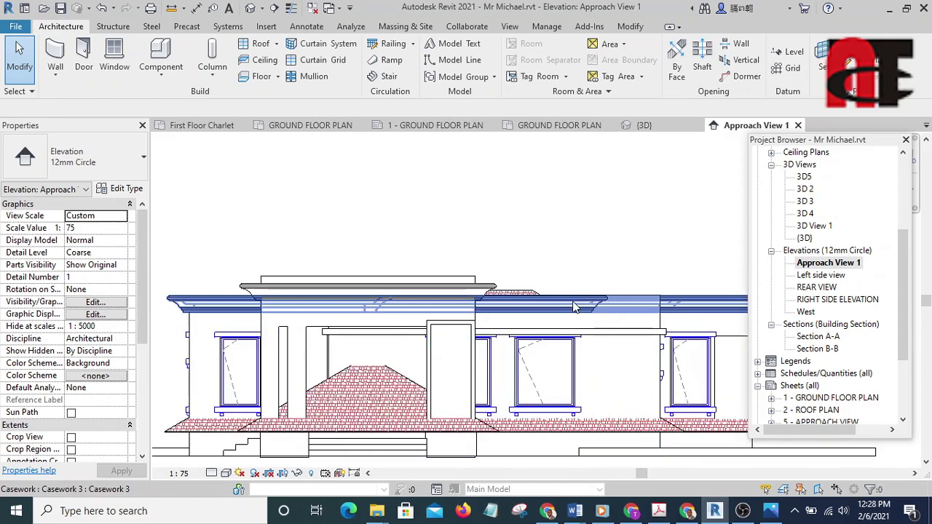
{"action": "left_click", "coordinate": [574, 307]}
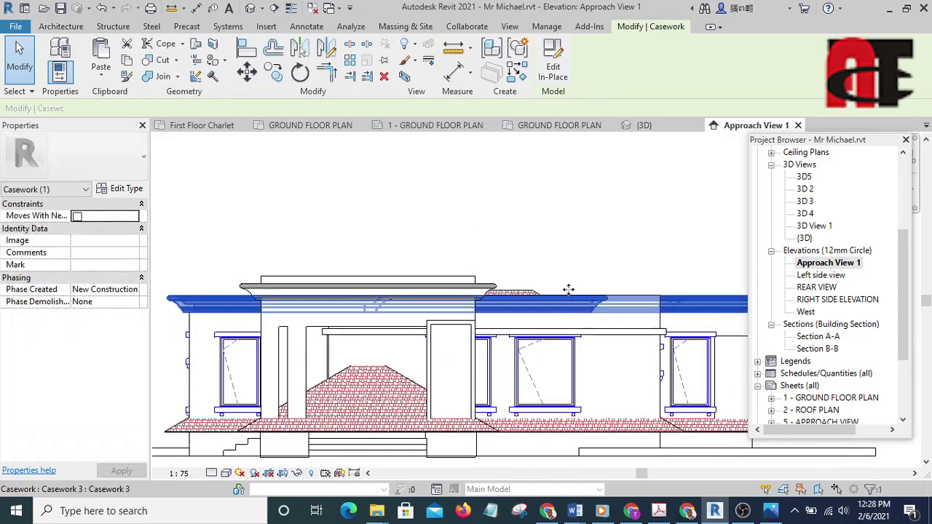
{"action": "left_click", "coordinate": [251, 292]}
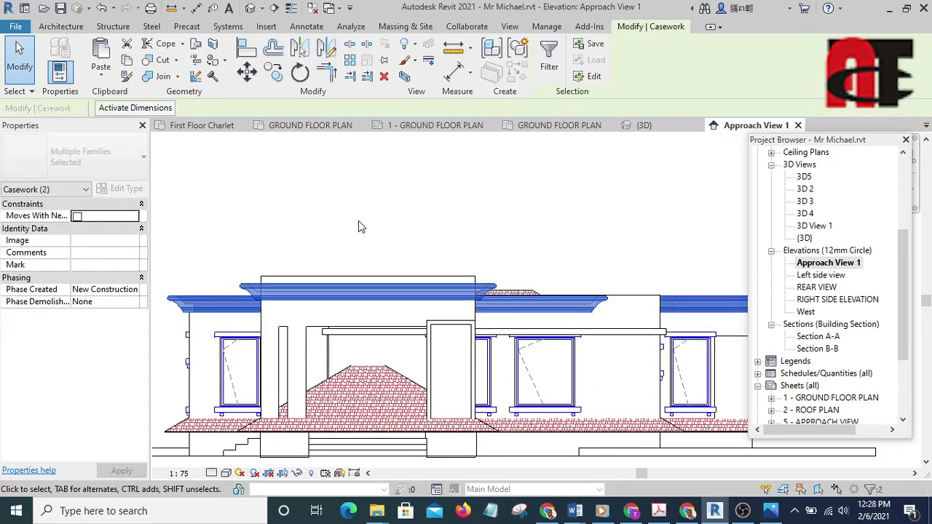
{"action": "left_click", "coordinate": [358, 231]}
{"action": "scroll", "coordinate": [410, 234], "scroll_direction": "down", "scroll_amount": 1}
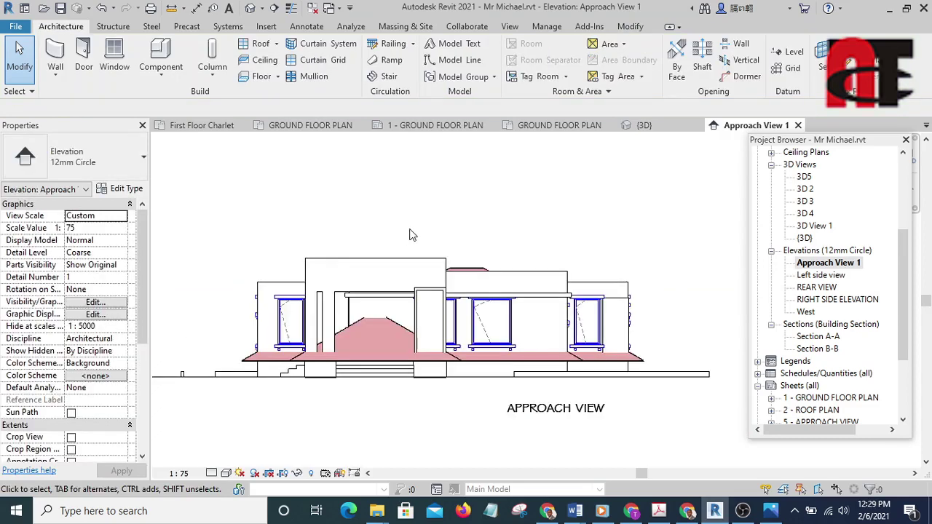
Step: Move the tiled roof vertically up to the top of the walls, at a base offset of 3100
{"action": "scroll", "coordinate": [597, 386], "scroll_direction": "up", "scroll_amount": 2}
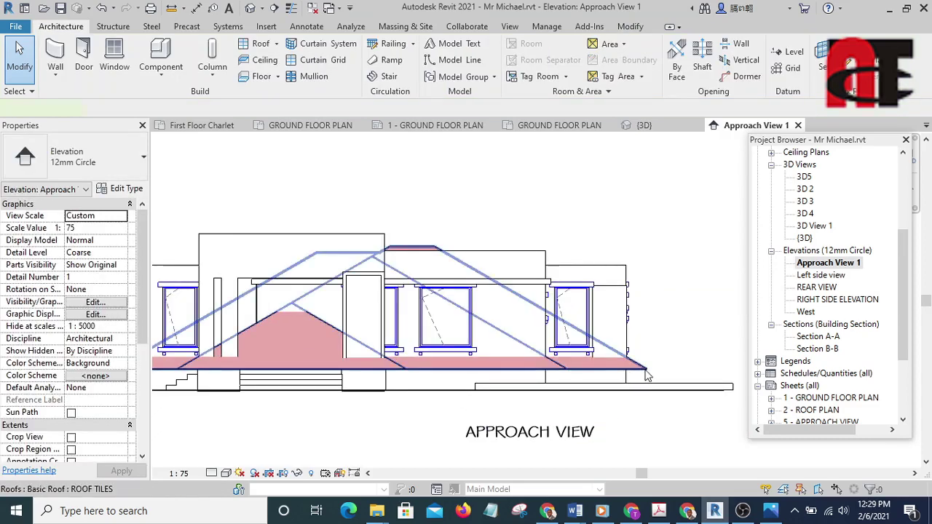
{"action": "left_click", "coordinate": [647, 375]}
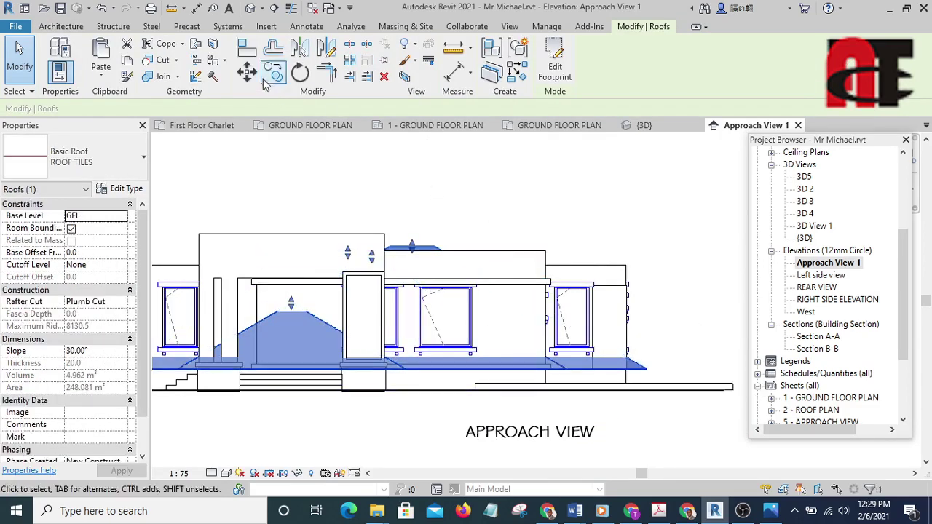
{"action": "left_click", "coordinate": [251, 69]}
{"action": "scroll", "coordinate": [628, 379], "scroll_direction": "up", "scroll_amount": 4}
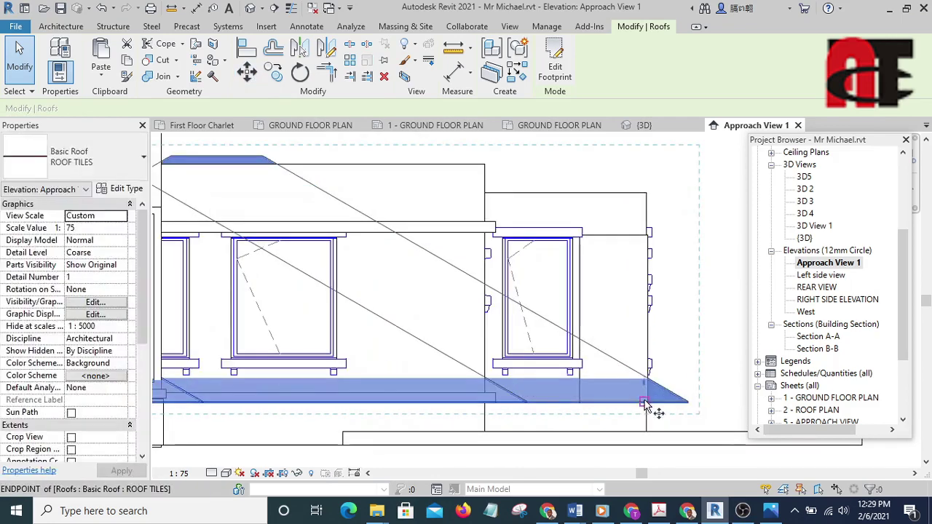
{"action": "left_click", "coordinate": [642, 385]}
{"action": "left_click", "coordinate": [643, 170]}
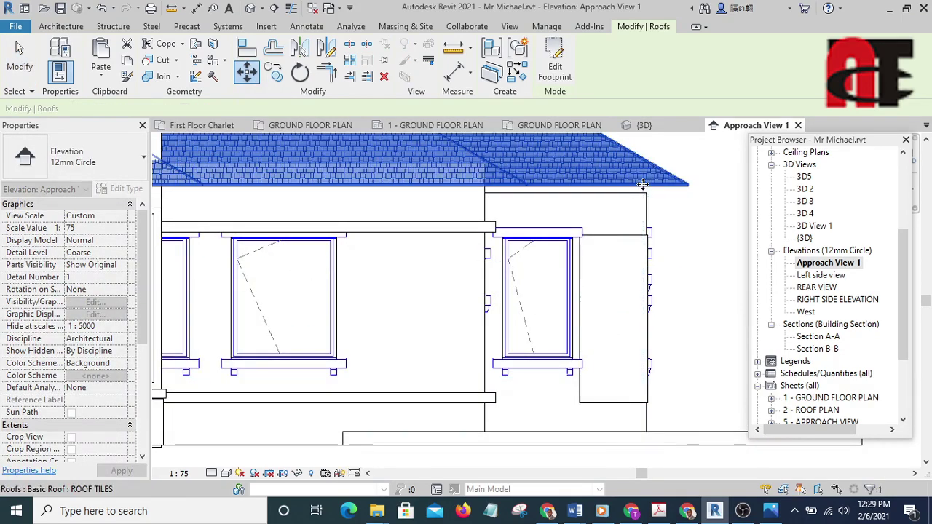
{"action": "scroll", "coordinate": [670, 211], "scroll_direction": "down", "scroll_amount": 3}
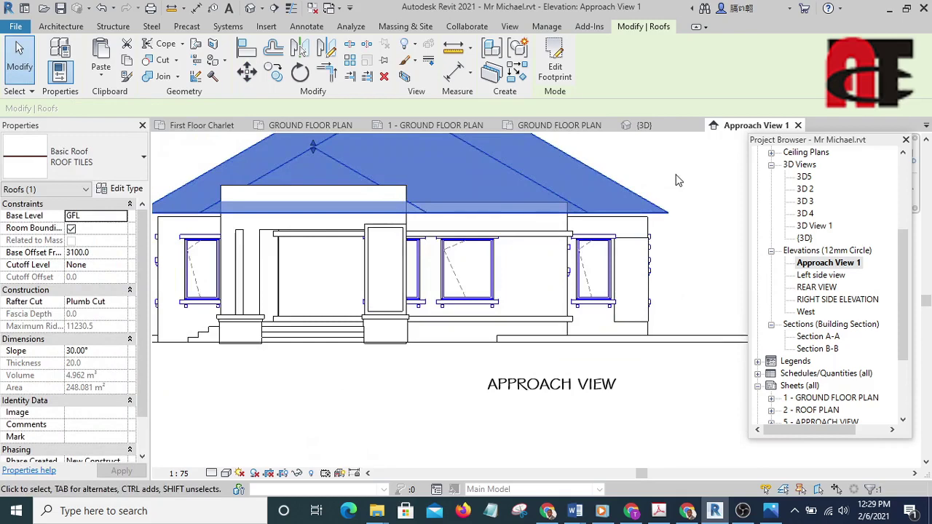
Step: Nudge the roof vertically until its base offset is 3380, then deselect it
{"action": "key", "text": "Down"}
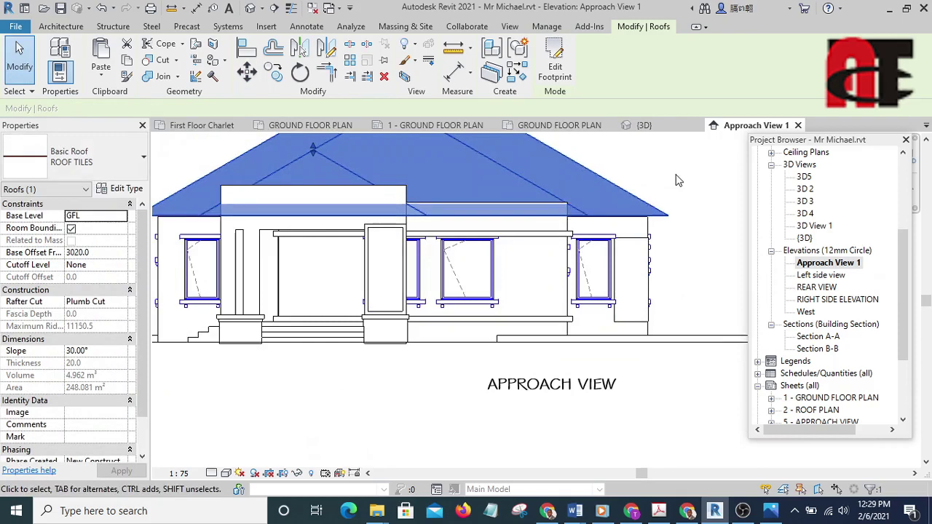
{"action": "scroll", "coordinate": [633, 163], "scroll_direction": "up", "scroll_amount": 3}
{"action": "middle_click_drag", "start_coordinate": [580, 269], "coordinate": [571, 255]}
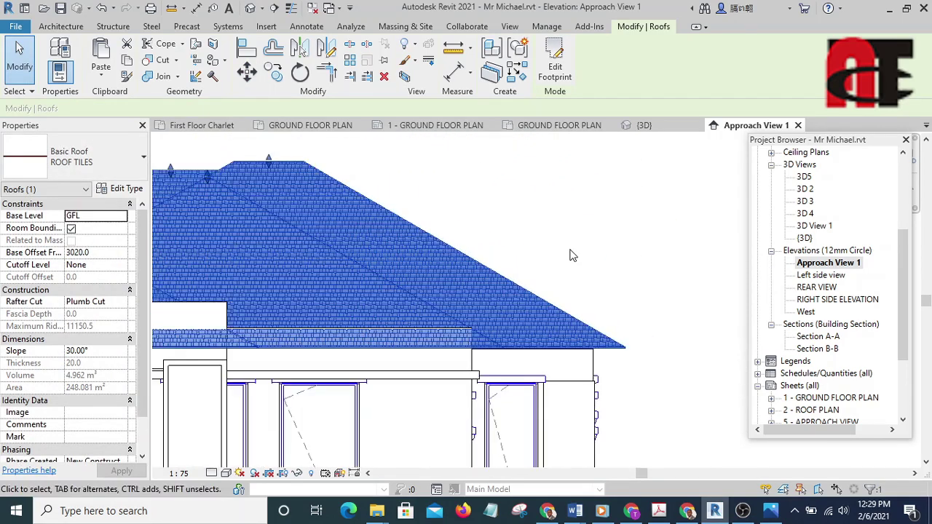
{"action": "key", "text": "Up"}
{"action": "key", "text": "Up"}
{"action": "key", "text": "Up"}
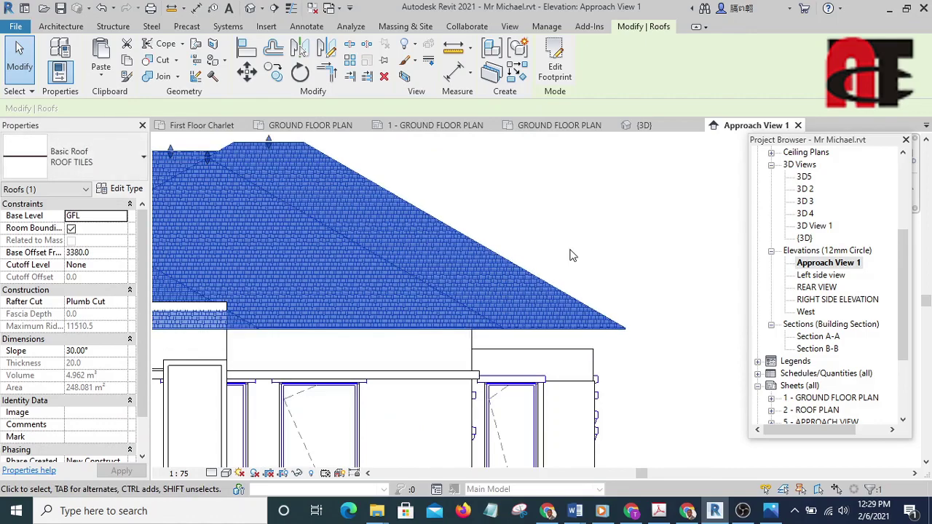
{"action": "left_click", "coordinate": [600, 223]}
{"action": "scroll", "coordinate": [597, 233], "scroll_direction": "down", "scroll_amount": 3}
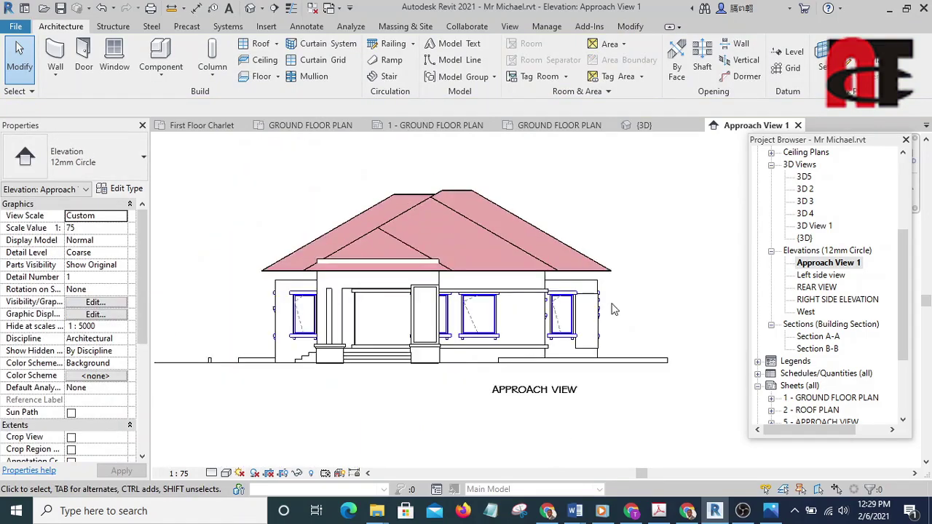
{"action": "scroll", "coordinate": [611, 309], "scroll_direction": "up", "scroll_amount": 2}
{"action": "key", "text": "d"}
{"action": "key", "text": "i"}
{"action": "scroll", "coordinate": [589, 287], "scroll_direction": "up", "scroll_amount": 3}
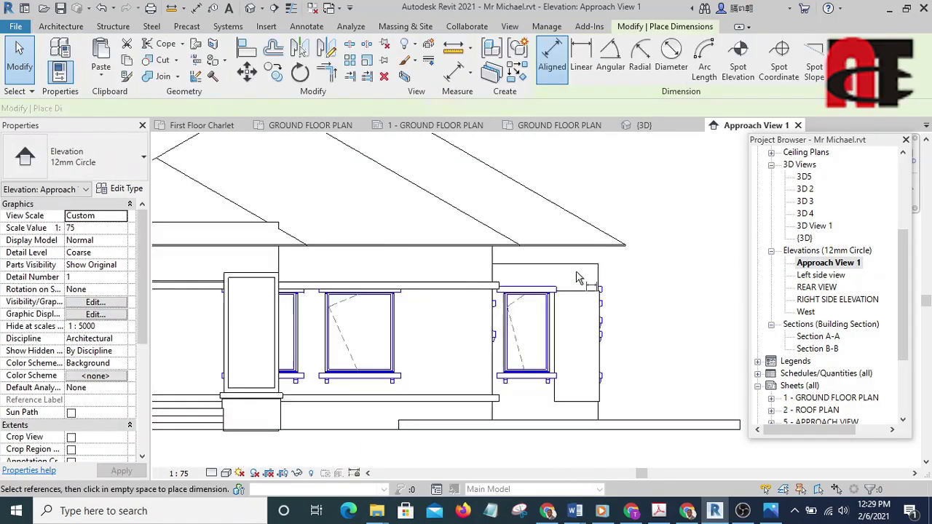
{"action": "left_click", "coordinate": [580, 264]}
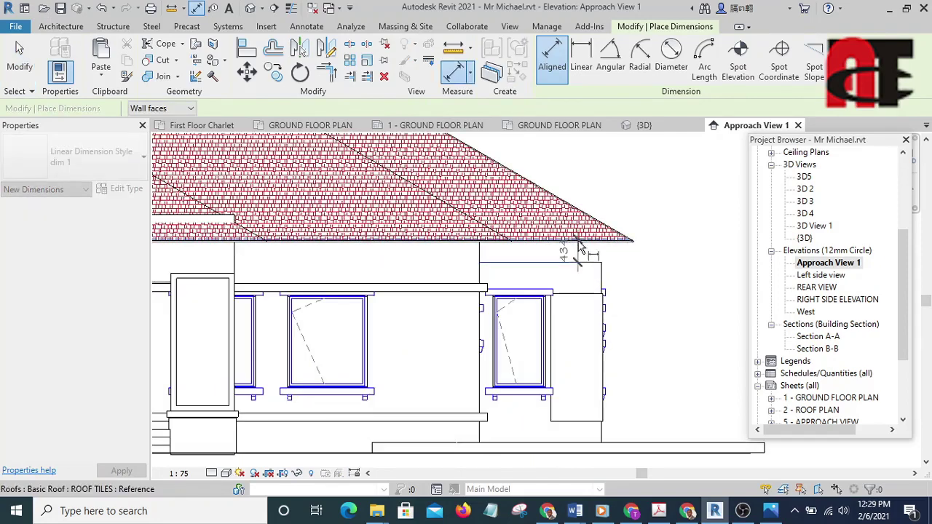
{"action": "scroll", "coordinate": [582, 236], "scroll_direction": "up", "scroll_amount": 3}
{"action": "scroll", "coordinate": [575, 236], "scroll_direction": "up", "scroll_amount": 4}
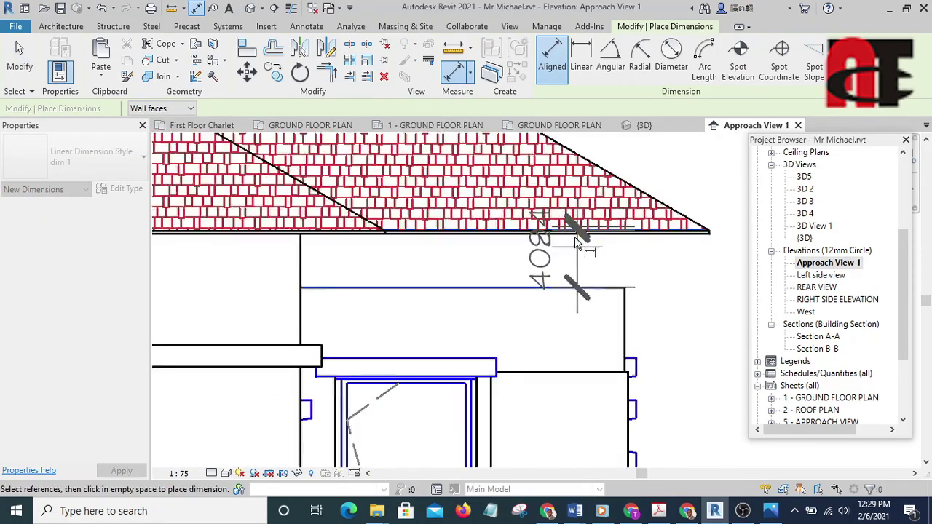
{"action": "scroll", "coordinate": [539, 254], "scroll_direction": "down", "scroll_amount": 5}
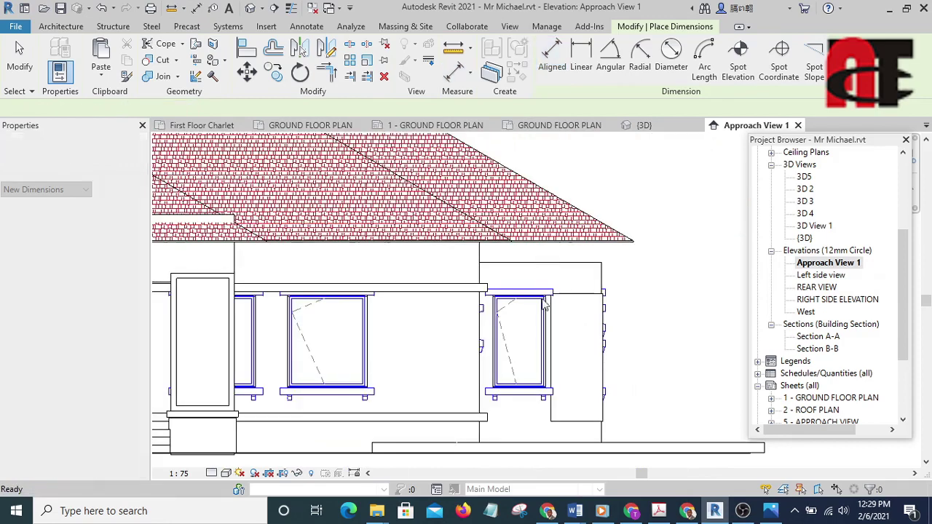
{"action": "key", "text": "Escape"}
{"action": "key", "text": "Escape"}
Step: Place an aligned dimension between the top of the right-hand wall and the roof eave in the approach elevation
{"action": "scroll", "coordinate": [561, 287], "scroll_direction": "up", "scroll_amount": 4}
{"action": "scroll", "coordinate": [573, 240], "scroll_direction": "up", "scroll_amount": 3}
{"action": "key", "text": "d"}
{"action": "key", "text": "i"}
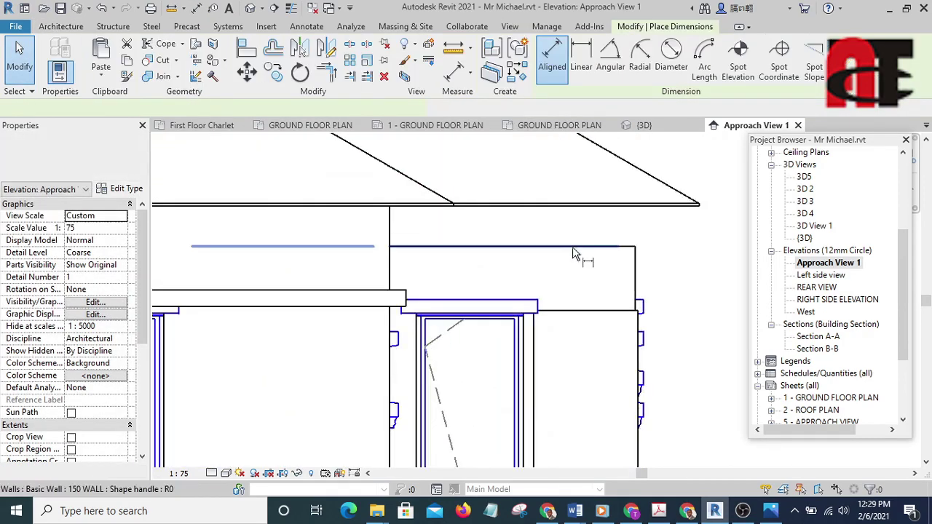
{"action": "left_click", "coordinate": [577, 211]}
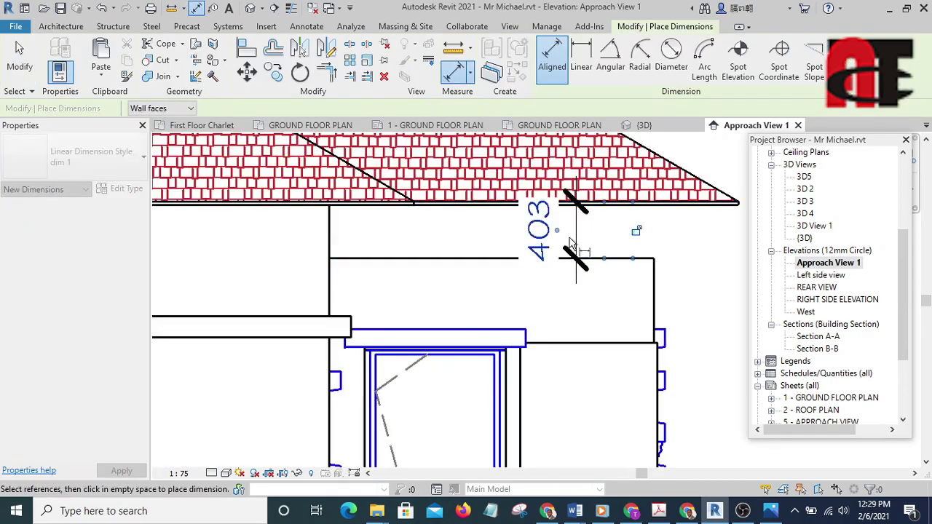
{"action": "left_click", "coordinate": [572, 243]}
{"action": "scroll", "coordinate": [572, 247], "scroll_direction": "down", "scroll_amount": 3}
{"action": "scroll", "coordinate": [650, 209], "scroll_direction": "up", "scroll_amount": 2}
{"action": "key", "text": "Escape"}
{"action": "key", "text": "Escape"}
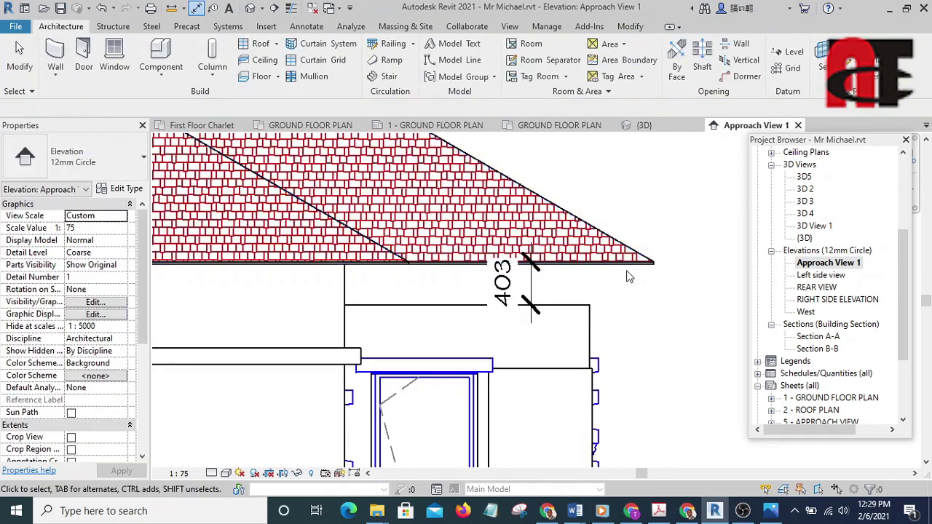
Step: Reposition the tiled roof by setting its dimension above the right-hand wall to 400, then deselect the roof
{"action": "left_click", "coordinate": [636, 258]}
{"action": "left_click", "coordinate": [512, 283]}
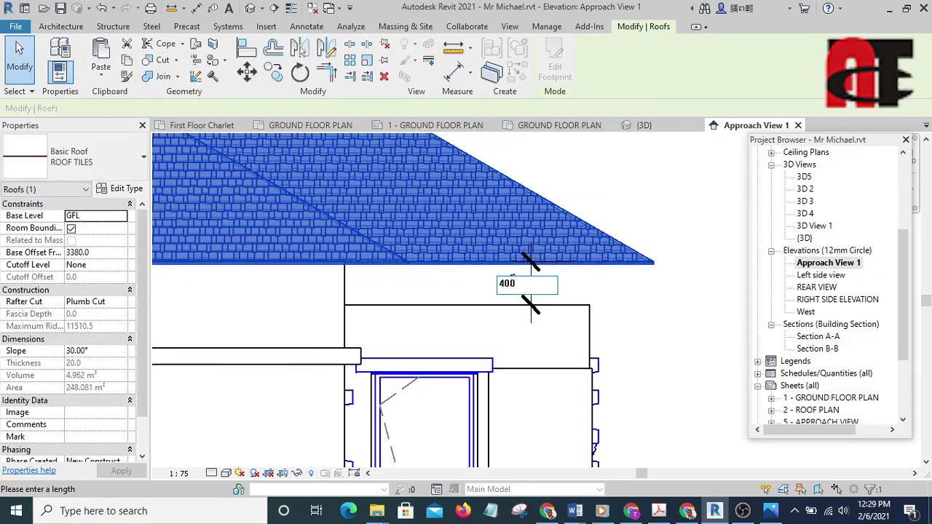
{"action": "type", "text": "400"}
{"action": "key", "text": "Return"}
{"action": "left_click", "coordinate": [624, 138]}
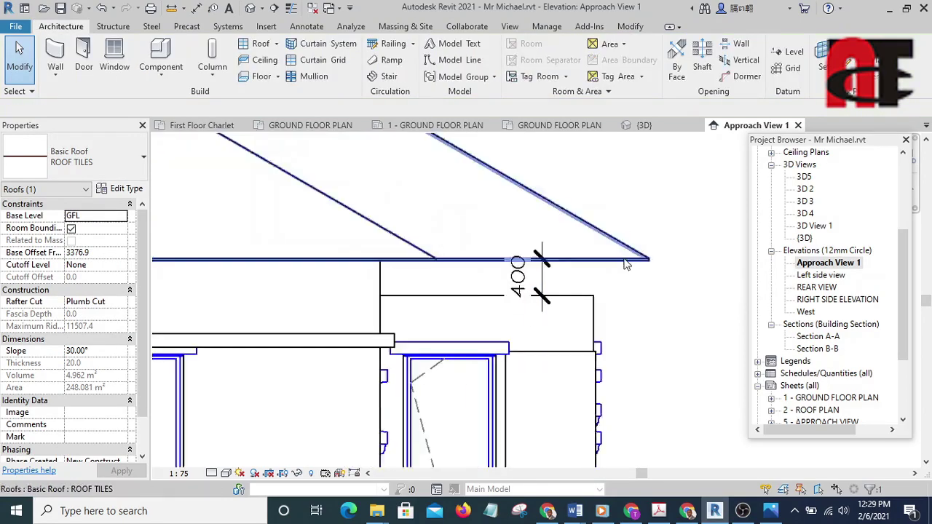
{"action": "scroll", "coordinate": [623, 264], "scroll_direction": "down", "scroll_amount": 4}
{"action": "scroll", "coordinate": [586, 321], "scroll_direction": "up", "scroll_amount": 3}
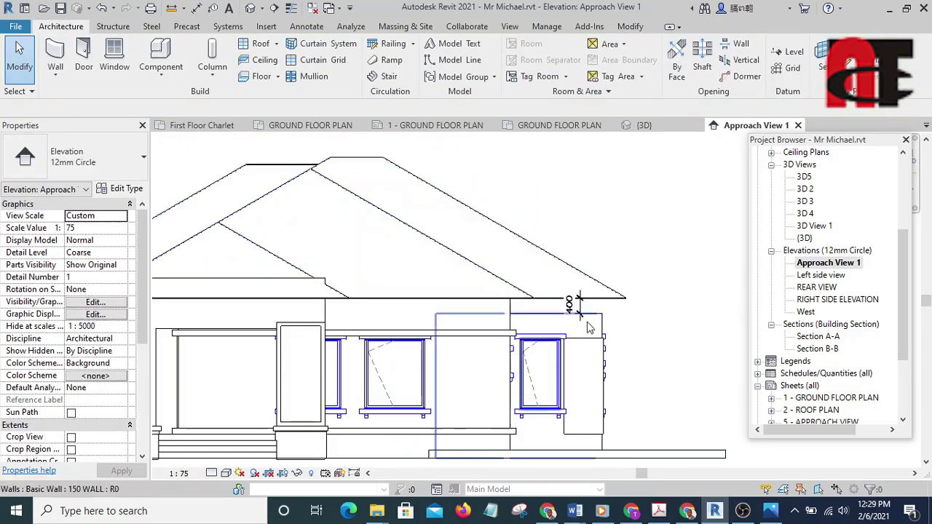
Step: Open the ROOF PLAN floor plan view and clear the selection
{"action": "left_click", "coordinate": [581, 314]}
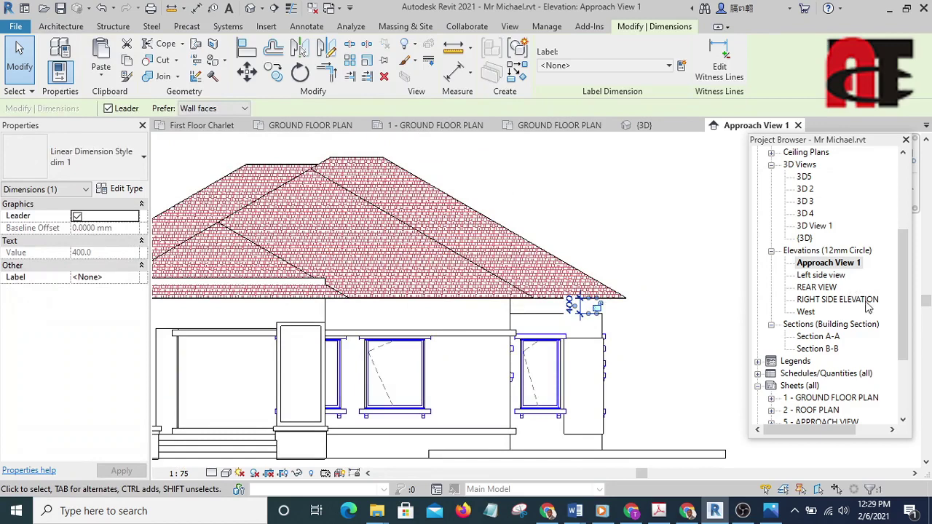
{"action": "left_click_drag", "start_coordinate": [897, 283], "coordinate": [894, 185]}
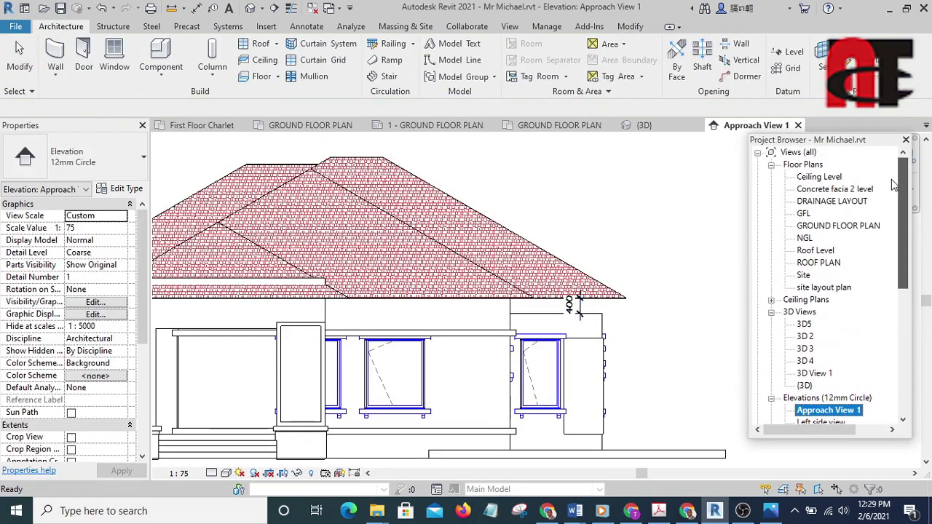
{"action": "double_click", "coordinate": [818, 262]}
{"action": "scroll", "coordinate": [535, 282], "scroll_direction": "down", "scroll_amount": 3}
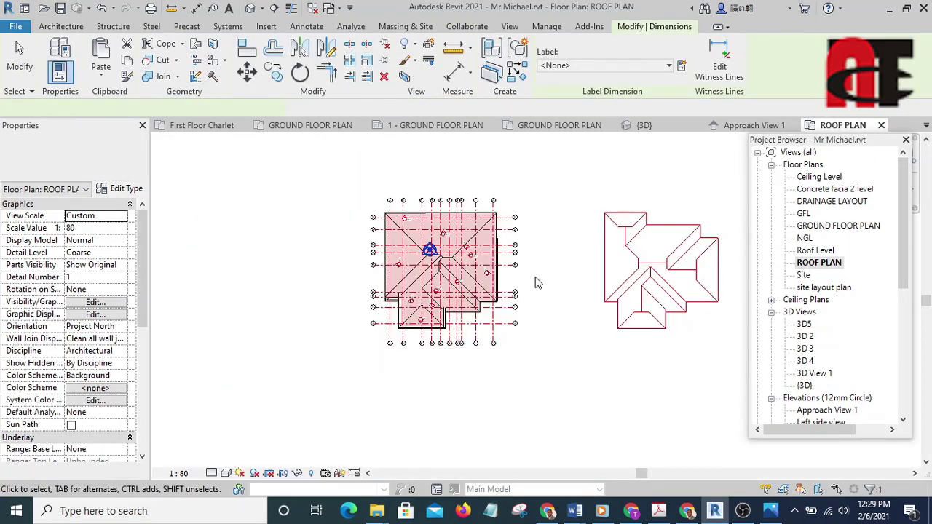
{"action": "scroll", "coordinate": [535, 282], "scroll_direction": "up", "scroll_amount": 2}
{"action": "key", "text": "Escape"}
{"action": "left_click_drag", "start_coordinate": [293, 159], "coordinate": [582, 373]}
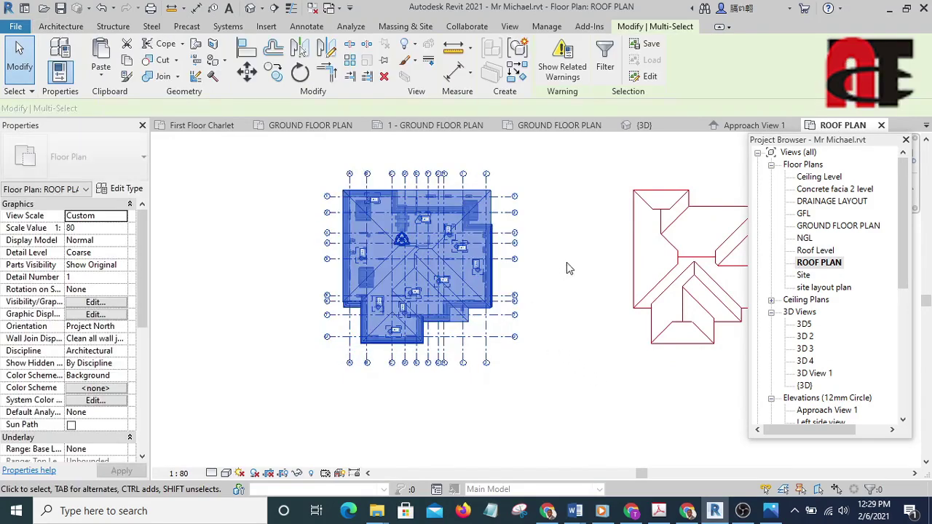
{"action": "key", "text": "f"}
{"action": "key", "text": "i"}
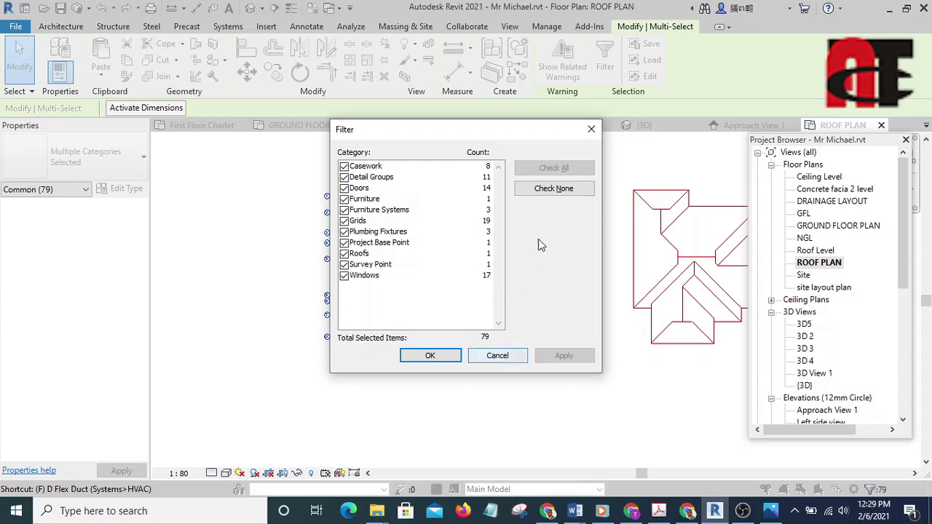
{"action": "left_click", "coordinate": [556, 192]}
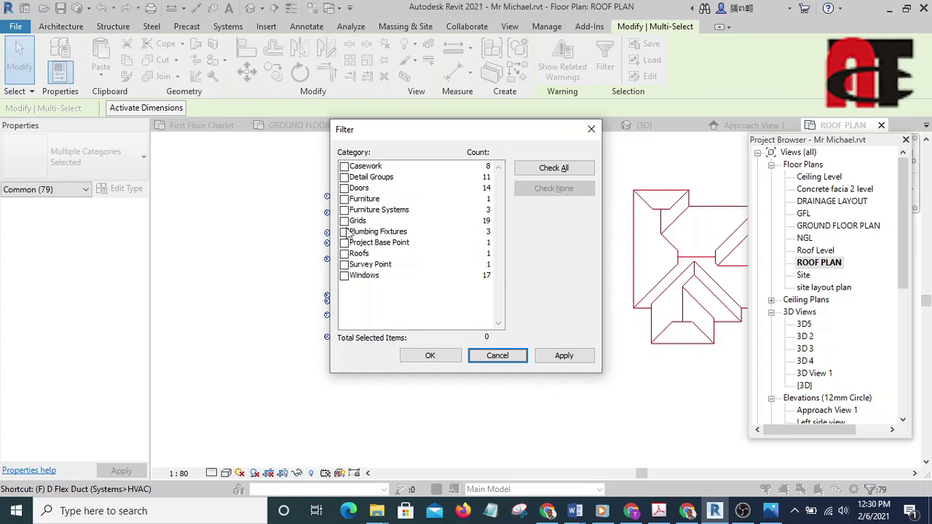
{"action": "left_click", "coordinate": [591, 141]}
{"action": "scroll", "coordinate": [574, 241], "scroll_direction": "down", "scroll_amount": 3}
{"action": "key", "text": "Escape"}
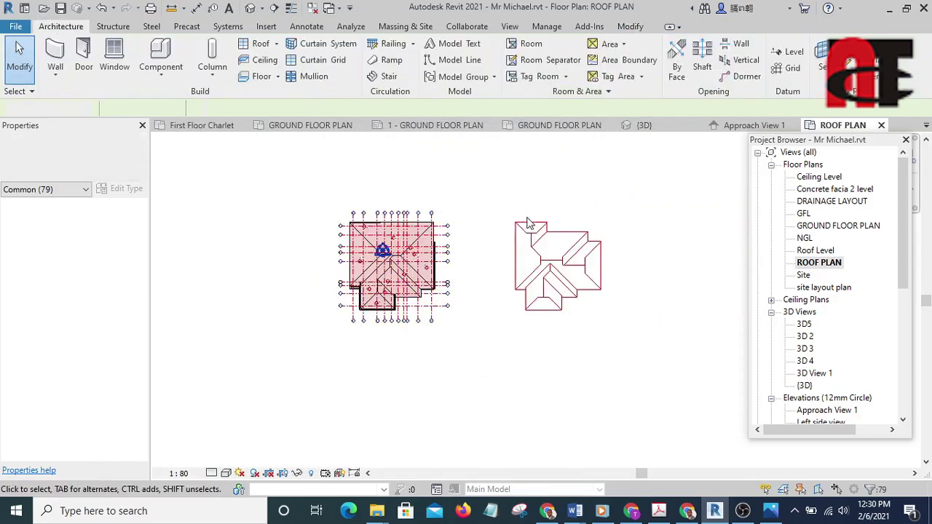
Step: Delete the old red roof outline drawn beside the building in the roof plan
{"action": "left_click_drag", "start_coordinate": [499, 183], "coordinate": [662, 347]}
{"action": "key", "text": "Delete"}
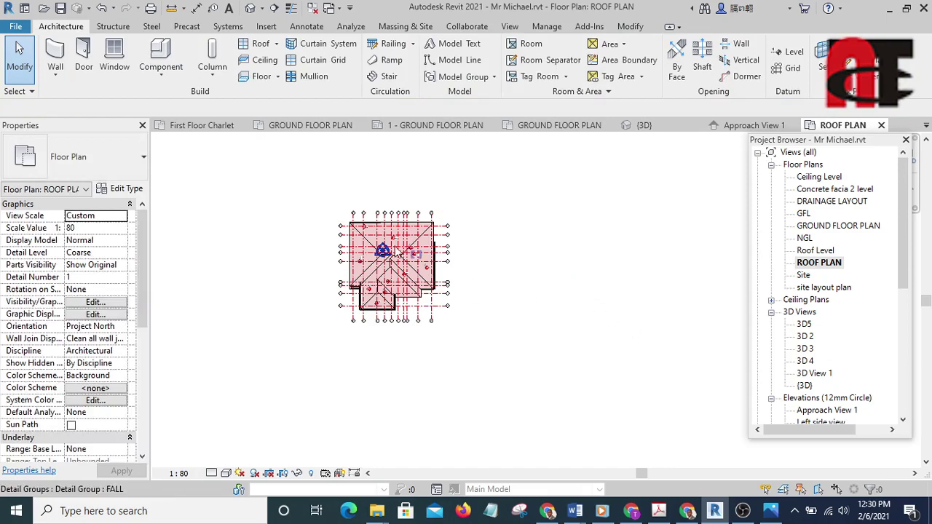
Step: Hide all the grid lines in the roof plan view
{"action": "scroll", "coordinate": [661, 343], "scroll_direction": "up", "scroll_amount": 4}
{"action": "scroll", "coordinate": [677, 273], "scroll_direction": "down", "scroll_amount": 3}
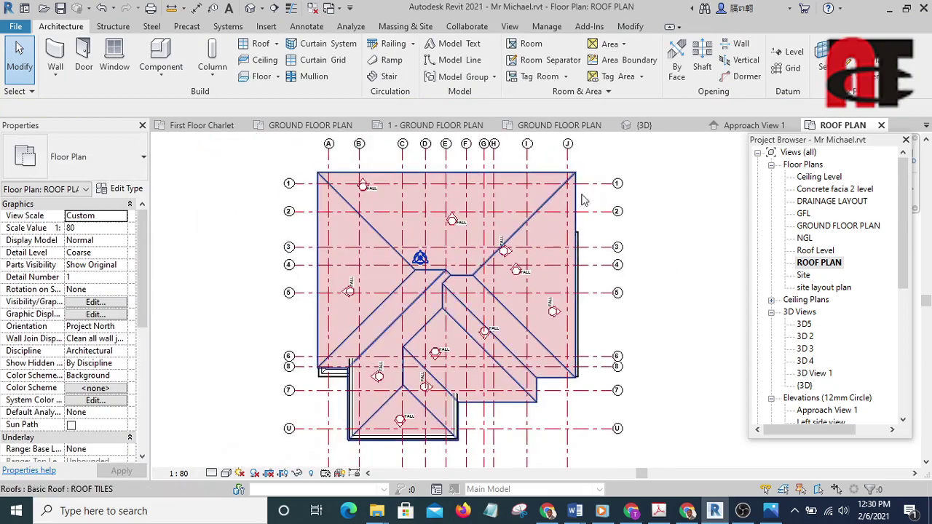
{"action": "middle_click_drag", "start_coordinate": [594, 146], "coordinate": [629, 204]}
{"action": "left_click_drag", "start_coordinate": [629, 204], "coordinate": [626, 354]}
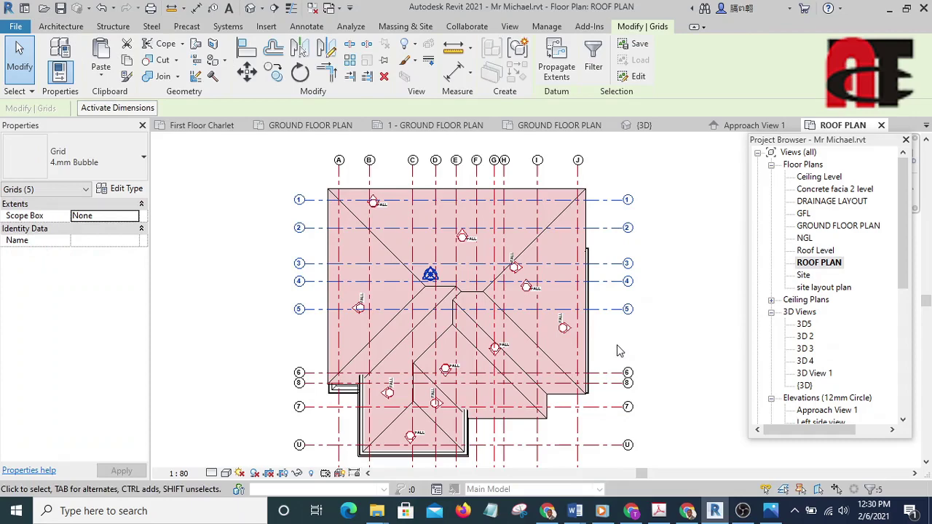
{"action": "key", "text": "h"}
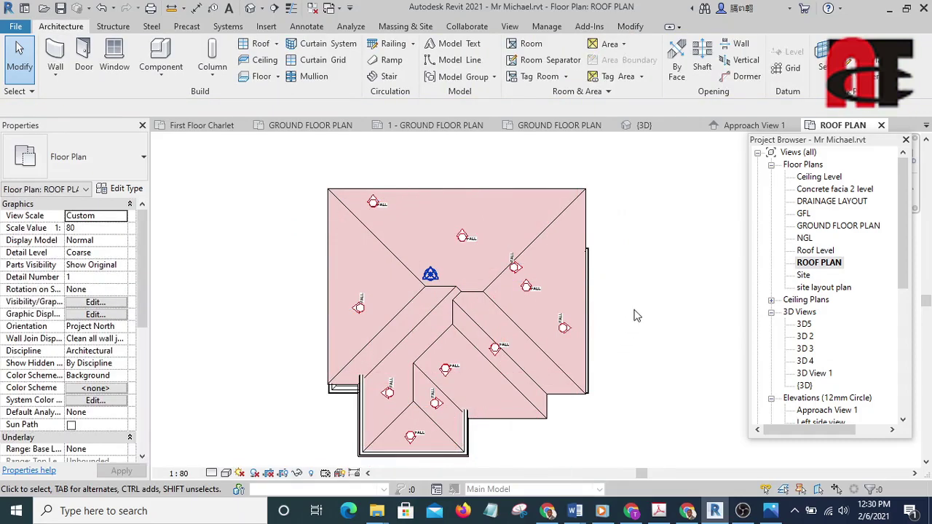
Step: Open the Roofing - Tile 2 material of the Finish 2 layer in the ROOF TILES type's structure for editing
{"action": "scroll", "coordinate": [633, 315], "scroll_direction": "up", "scroll_amount": 3}
{"action": "scroll", "coordinate": [629, 335], "scroll_direction": "down", "scroll_amount": 2}
{"action": "scroll", "coordinate": [624, 354], "scroll_direction": "up", "scroll_amount": 1}
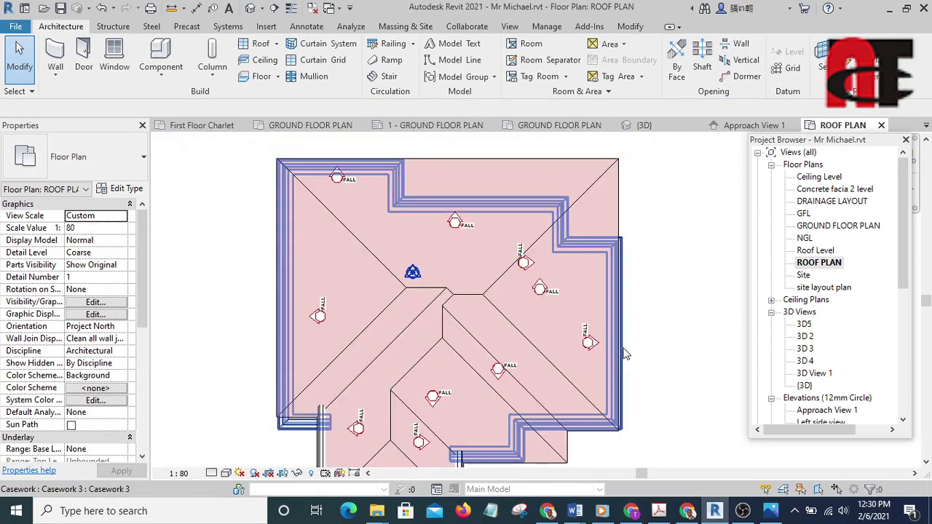
{"action": "middle_click_drag", "start_coordinate": [625, 355], "coordinate": [602, 312]}
{"action": "scroll", "coordinate": [677, 371], "scroll_direction": "down", "scroll_amount": 1}
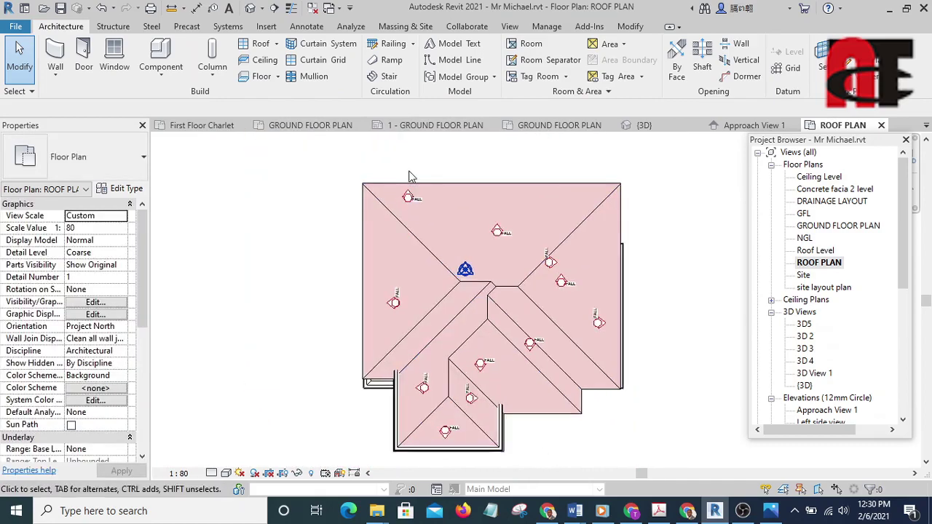
{"action": "scroll", "coordinate": [419, 182], "scroll_direction": "up", "scroll_amount": 4}
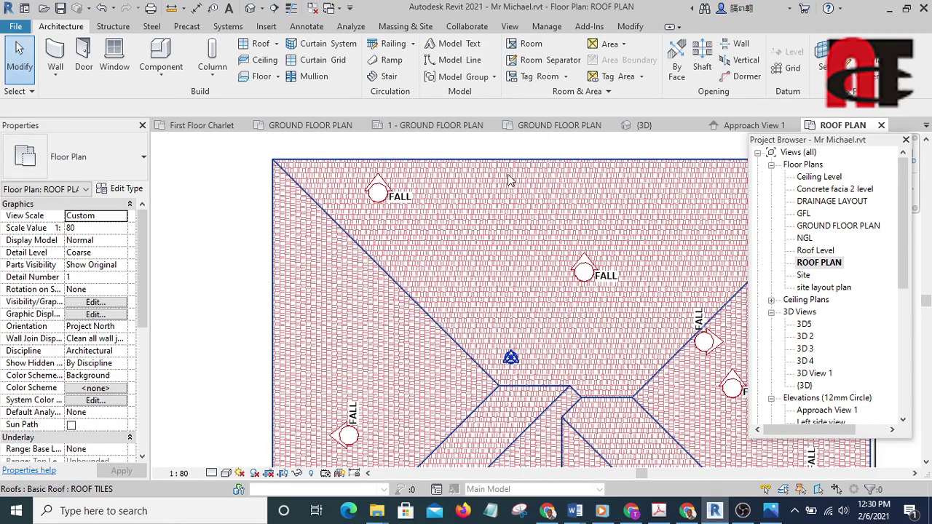
{"action": "left_click", "coordinate": [508, 174]}
{"action": "scroll", "coordinate": [502, 281], "scroll_direction": "up", "scroll_amount": 2}
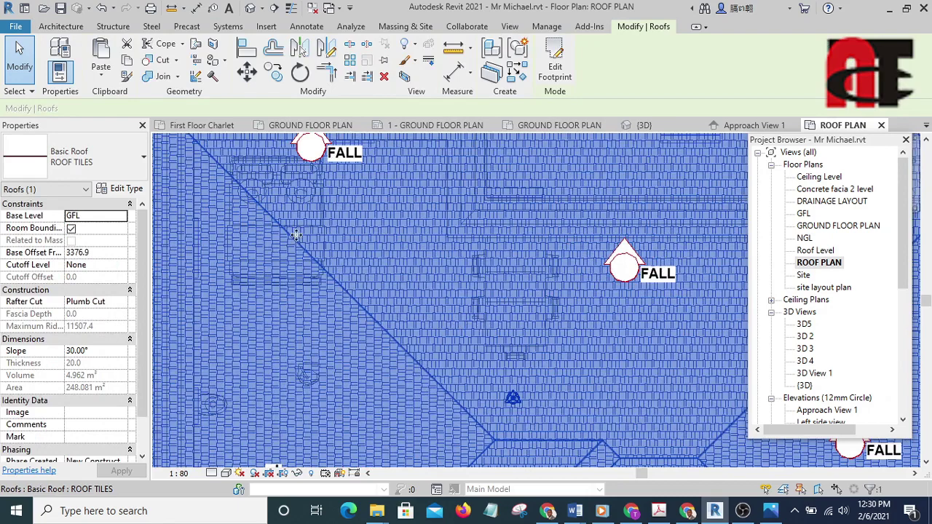
{"action": "left_click", "coordinate": [127, 190]}
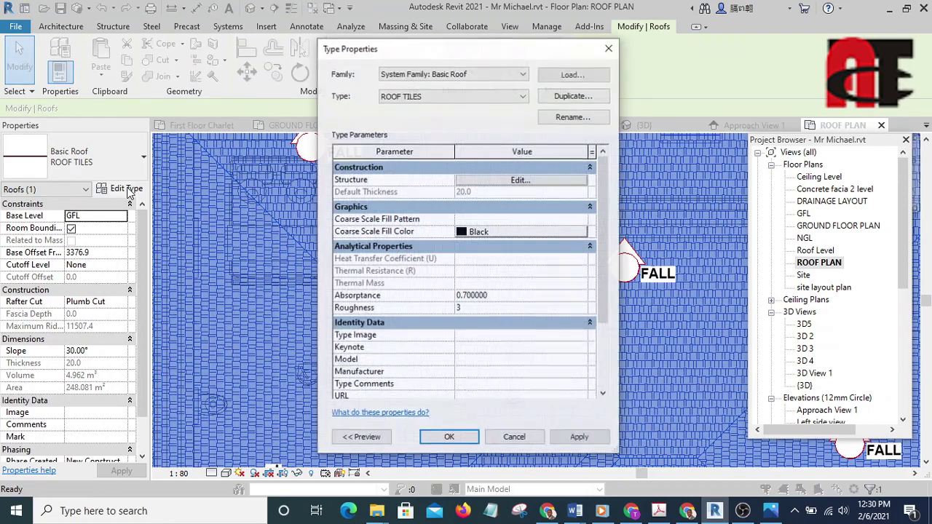
{"action": "left_click", "coordinate": [520, 182]}
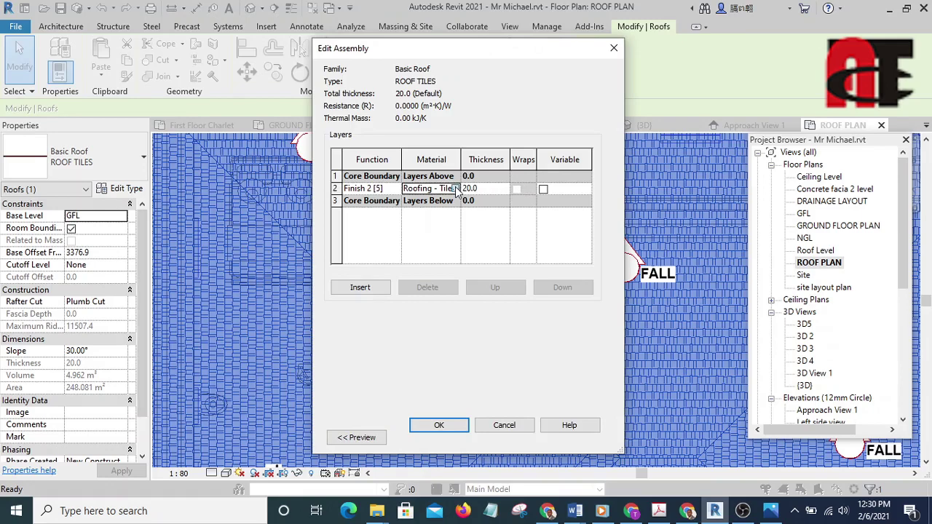
{"action": "left_click", "coordinate": [454, 188]}
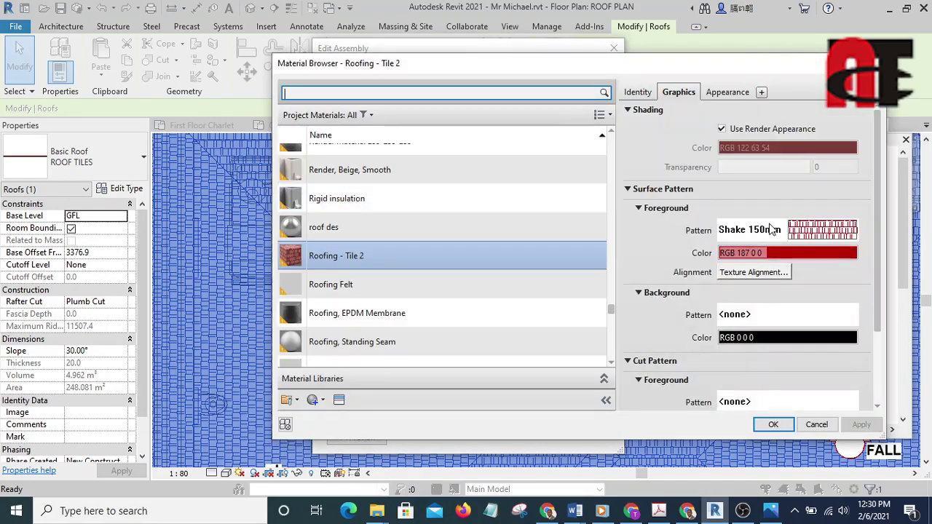
Step: Set the roof material's surface foreground pattern to No pattern, accept the material and type changes, and deselect the roof
{"action": "left_click", "coordinate": [767, 232]}
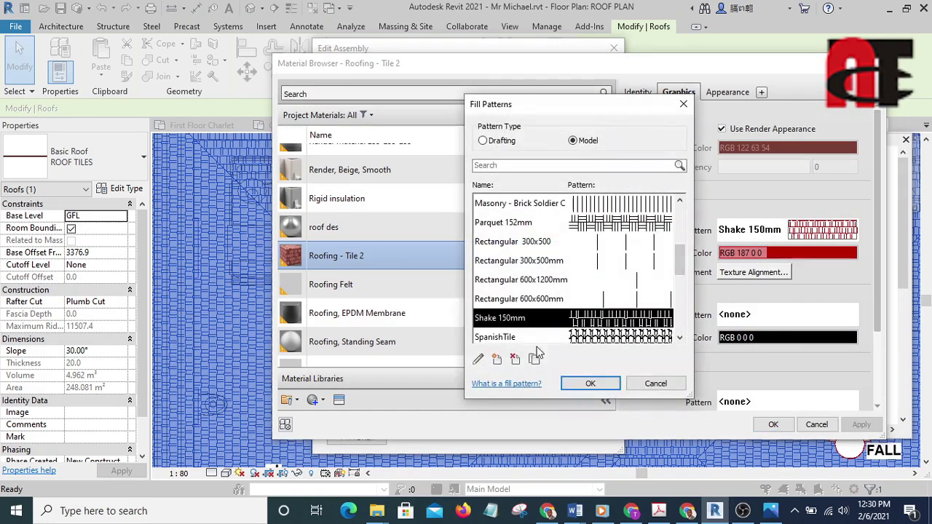
{"action": "left_click_drag", "start_coordinate": [677, 268], "coordinate": [680, 218]}
{"action": "left_click", "coordinate": [584, 202]}
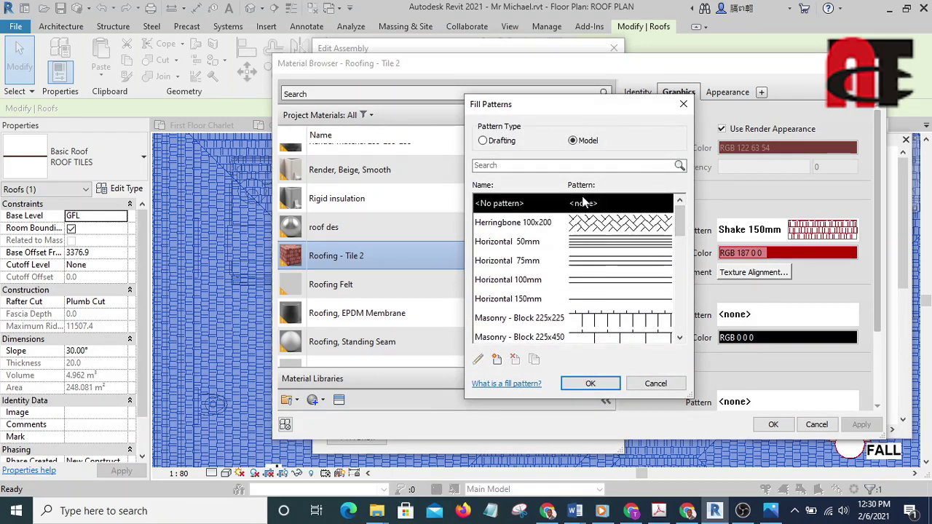
{"action": "left_click", "coordinate": [591, 384]}
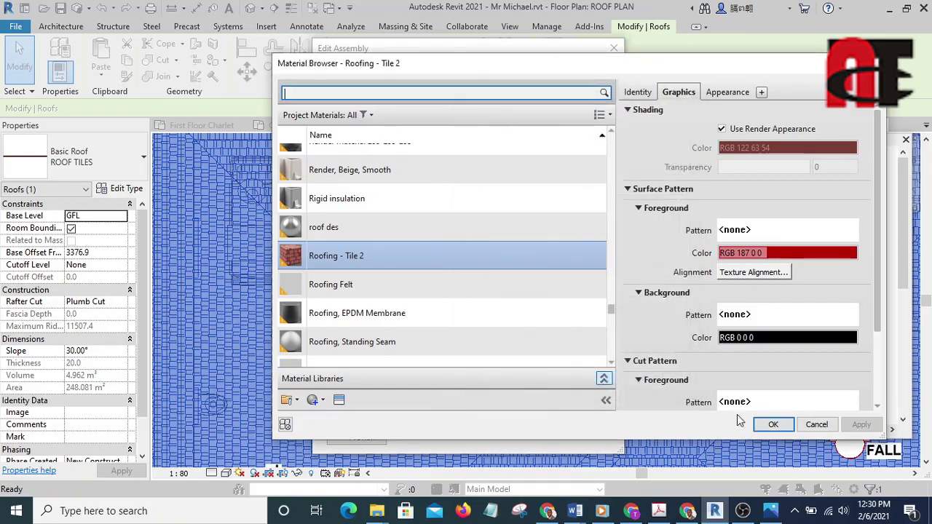
{"action": "left_click", "coordinate": [771, 425]}
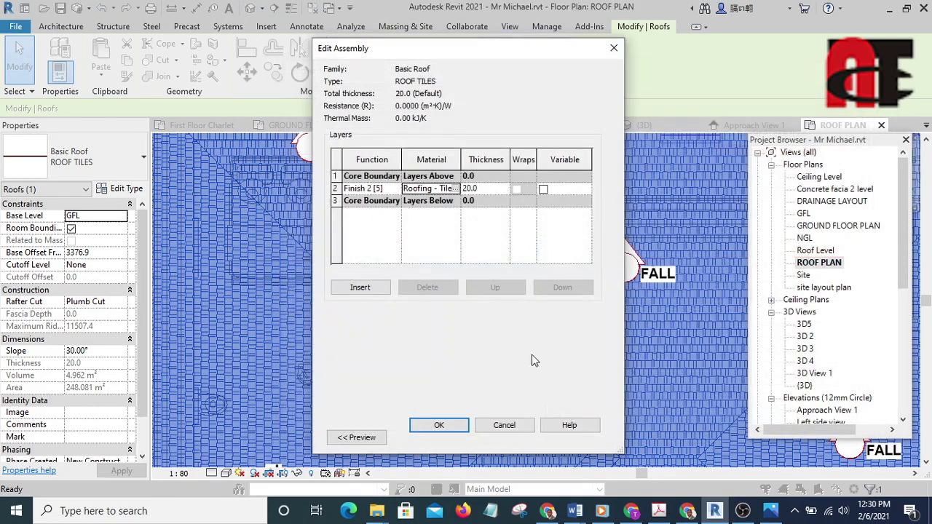
{"action": "left_click", "coordinate": [443, 425]}
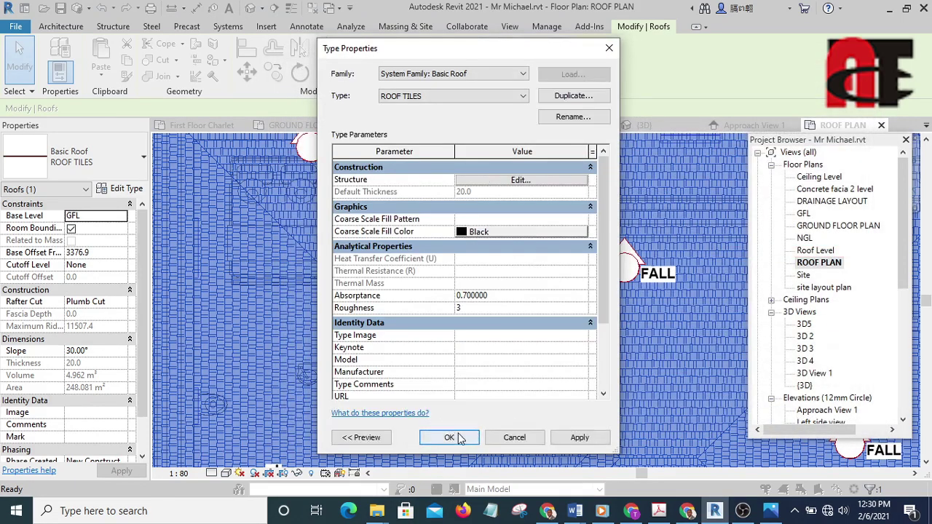
{"action": "left_click", "coordinate": [449, 438]}
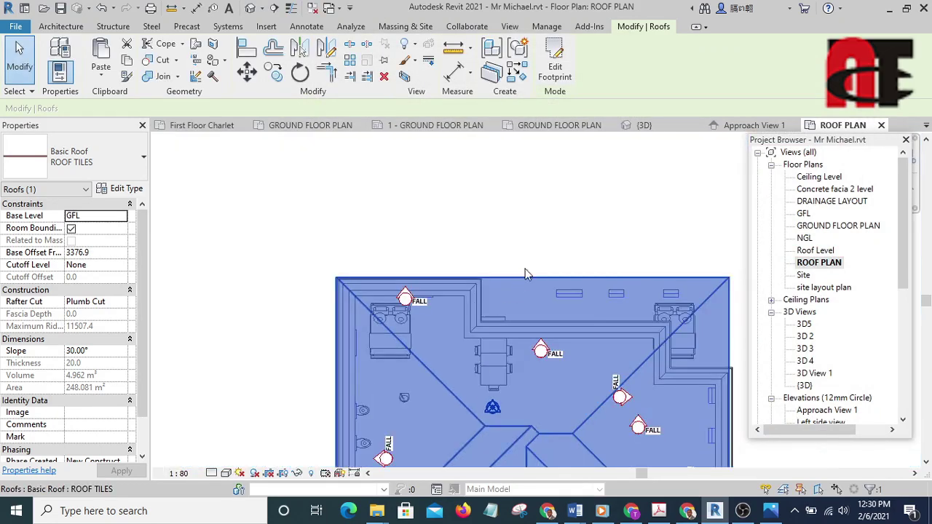
{"action": "left_click", "coordinate": [536, 248]}
{"action": "middle_click_drag", "start_coordinate": [536, 248], "coordinate": [433, 144]}
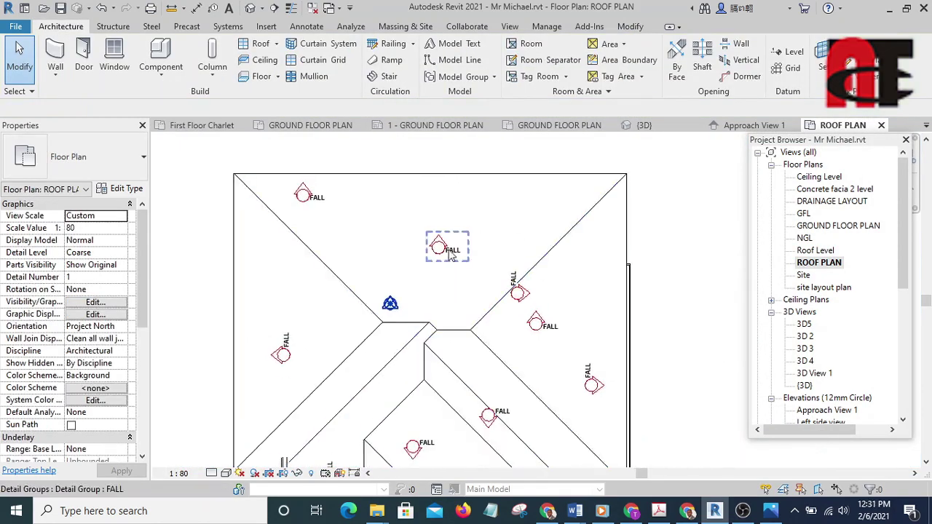
Step: Delete all the FALL slope-marker detail groups from the roof plan view
{"action": "scroll", "coordinate": [599, 305], "scroll_direction": "down", "scroll_amount": 1}
{"action": "middle_click_drag", "start_coordinate": [550, 362], "coordinate": [574, 318]}
{"action": "left_click", "coordinate": [590, 254]}
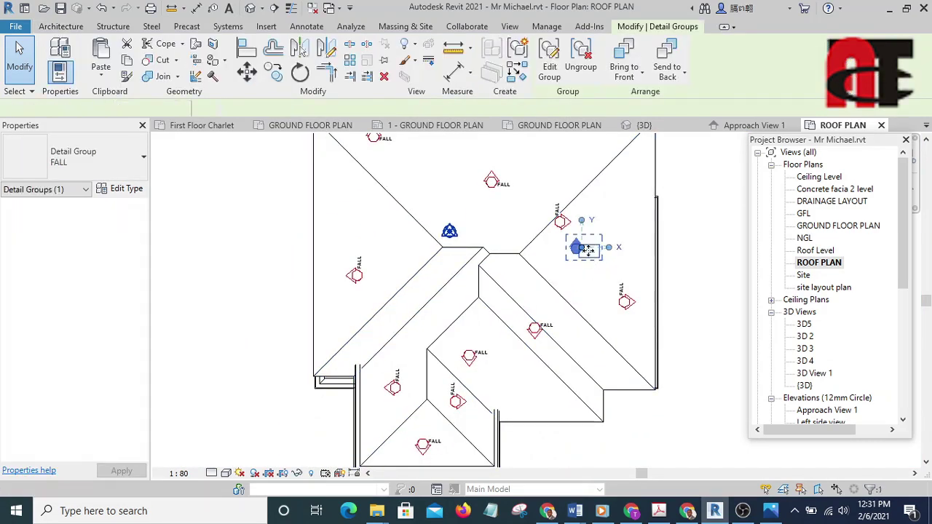
{"action": "key", "text": "s"}
{"action": "key", "text": "a"}
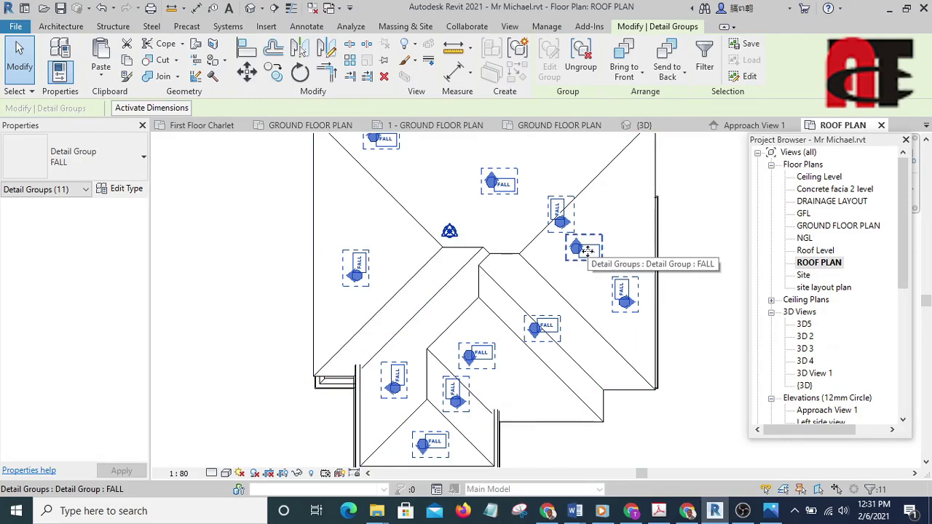
{"action": "key", "text": "Delete"}
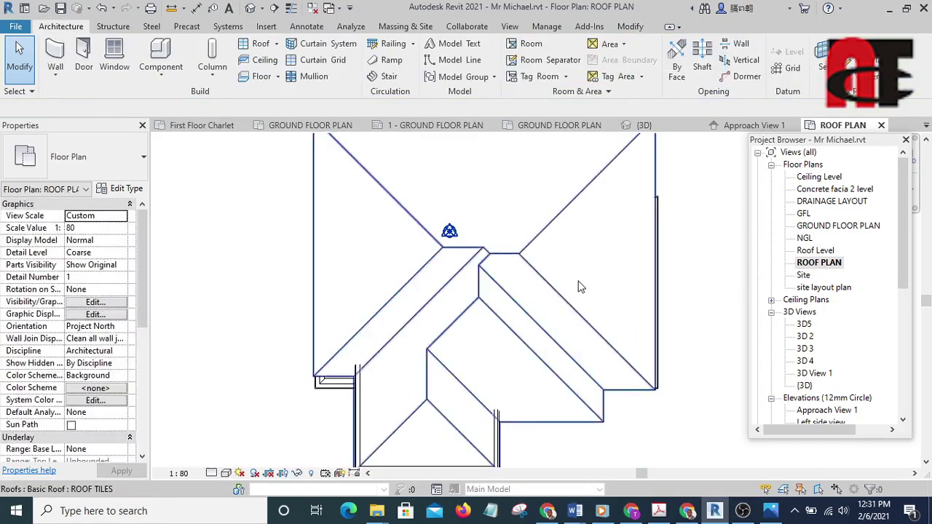
{"action": "scroll", "coordinate": [579, 240], "scroll_direction": "down", "scroll_amount": 2}
{"action": "scroll", "coordinate": [551, 258], "scroll_direction": "up", "scroll_amount": 3}
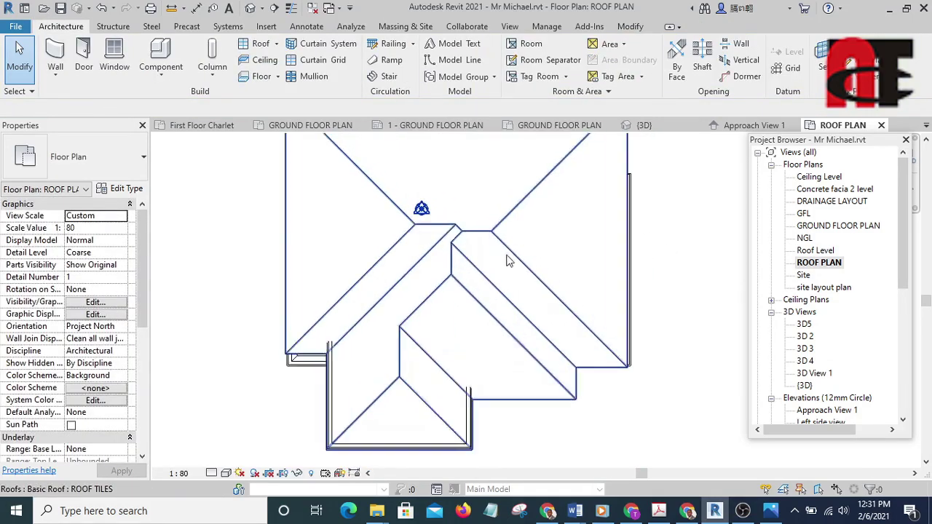
{"action": "scroll", "coordinate": [579, 398], "scroll_direction": "down", "scroll_amount": 2}
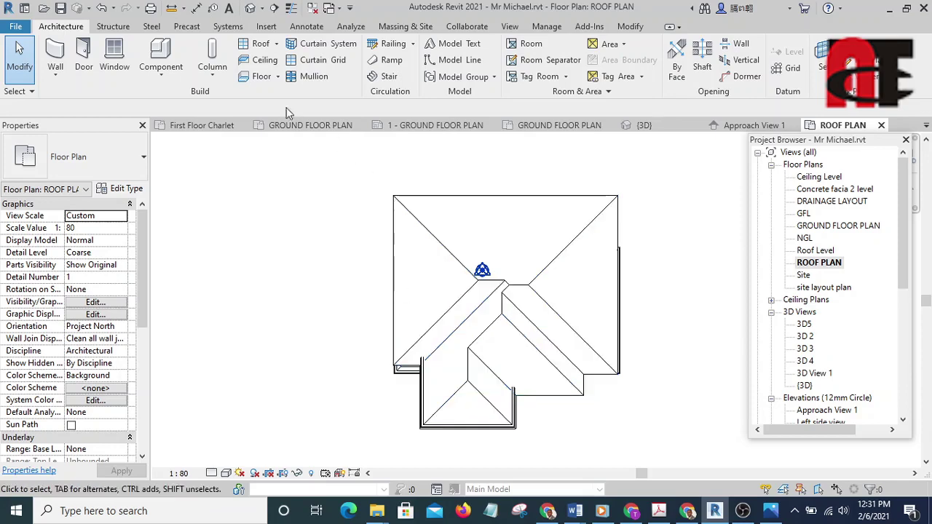
Step: Open the default 3D view and examine the tiled roof and the porch eaves from several sides
{"action": "left_click", "coordinate": [249, 9]}
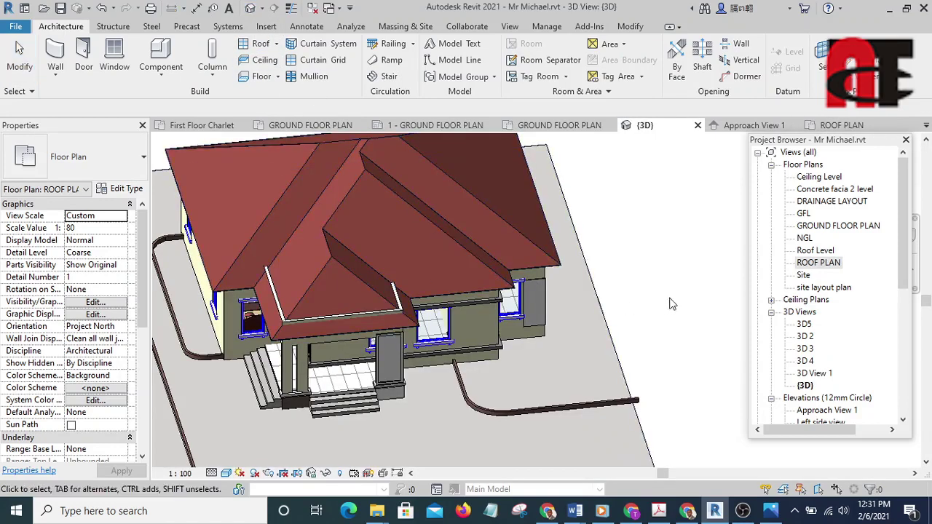
{"action": "middle_click_drag", "start_coordinate": [685, 299], "coordinate": [744, 208], "text": "shift"}
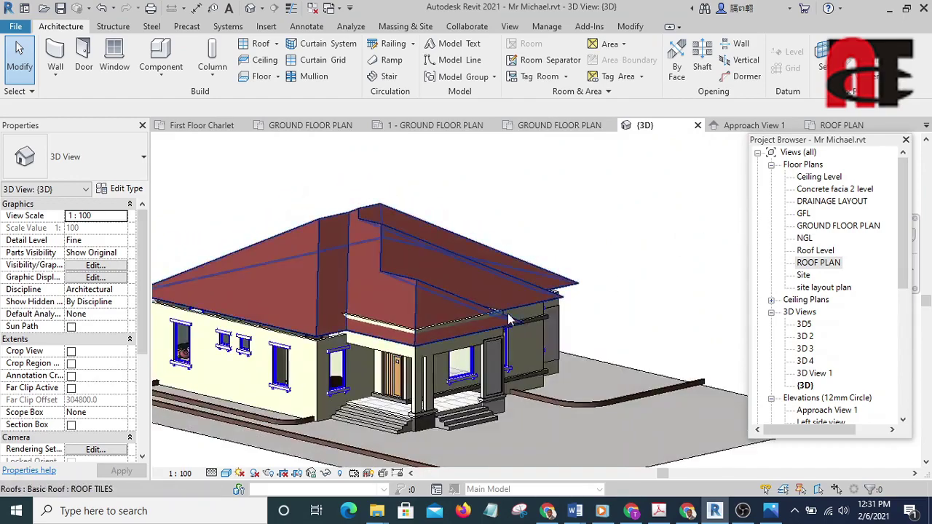
{"action": "scroll", "coordinate": [409, 333], "scroll_direction": "up", "scroll_amount": 4}
{"action": "middle_click_drag", "start_coordinate": [405, 327], "coordinate": [442, 271], "text": "shift"}
{"action": "scroll", "coordinate": [309, 208], "scroll_direction": "up", "scroll_amount": 3}
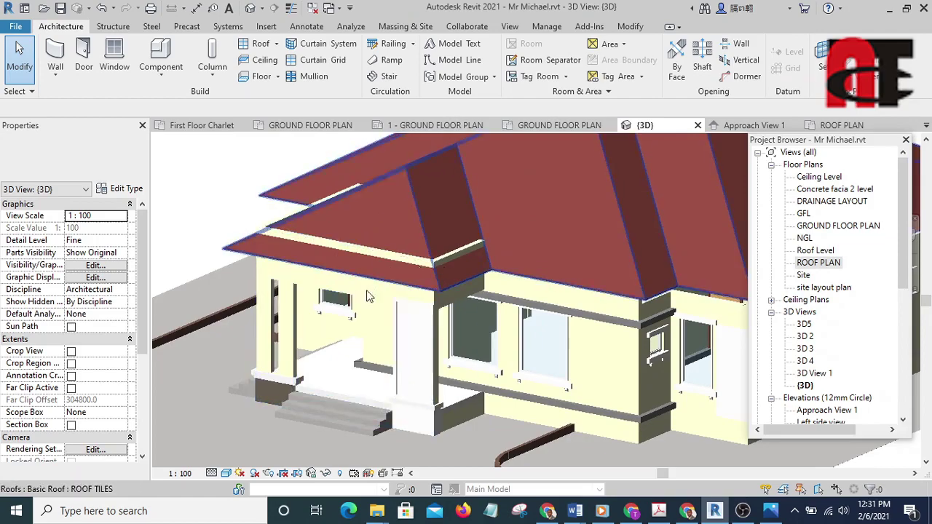
{"action": "scroll", "coordinate": [368, 296], "scroll_direction": "down", "scroll_amount": 5}
{"action": "middle_click_drag", "start_coordinate": [661, 229], "coordinate": [750, 291], "text": "shift"}
Step: Return to the ROOF PLAN view and set up detail lines in the furniture line style, drawn by picking existing edges
{"action": "double_click", "coordinate": [816, 263]}
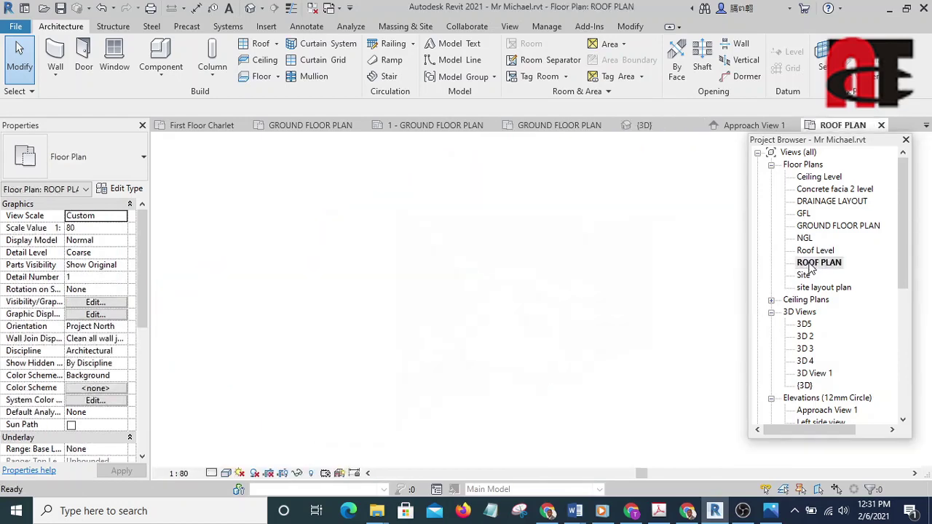
{"action": "middle_click_drag", "start_coordinate": [588, 356], "coordinate": [543, 315]}
{"action": "scroll", "coordinate": [502, 364], "scroll_direction": "up", "scroll_amount": 5}
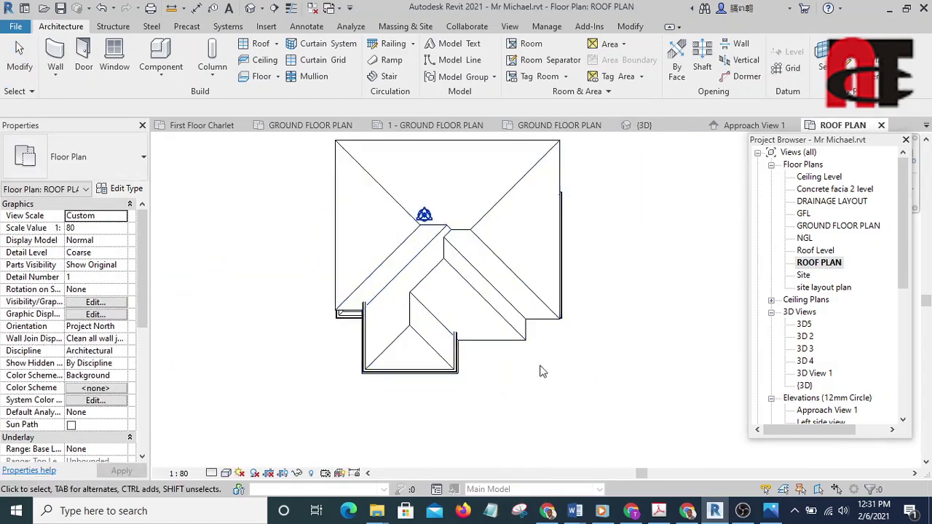
{"action": "middle_click_drag", "start_coordinate": [540, 407], "coordinate": [540, 407]}
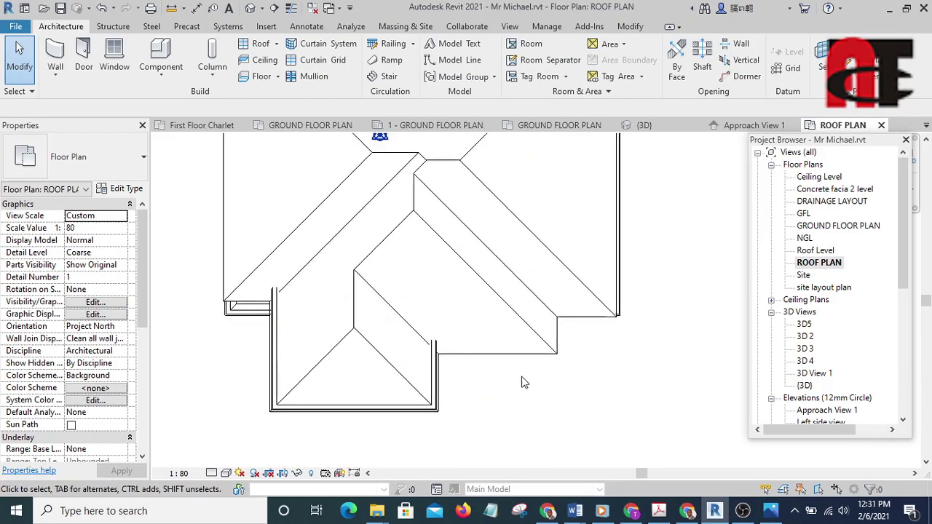
{"action": "key", "text": "d"}
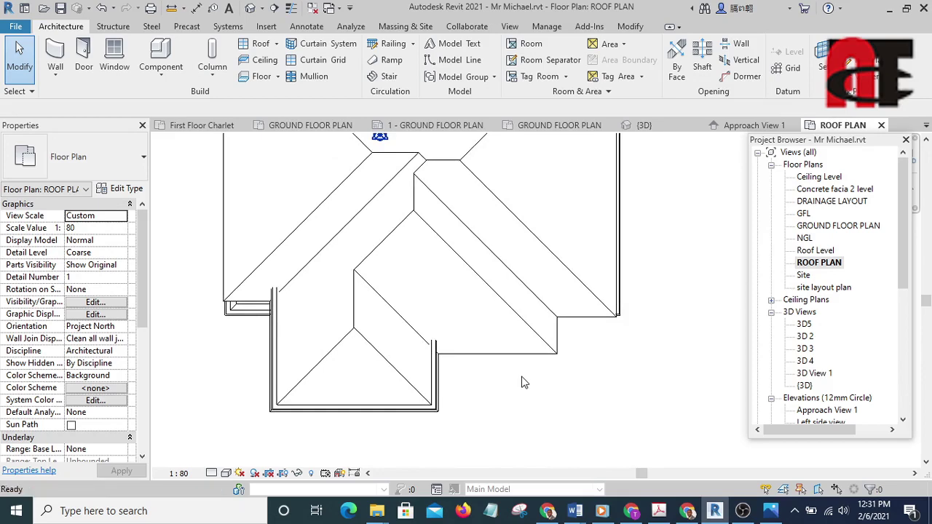
{"action": "key", "text": "l"}
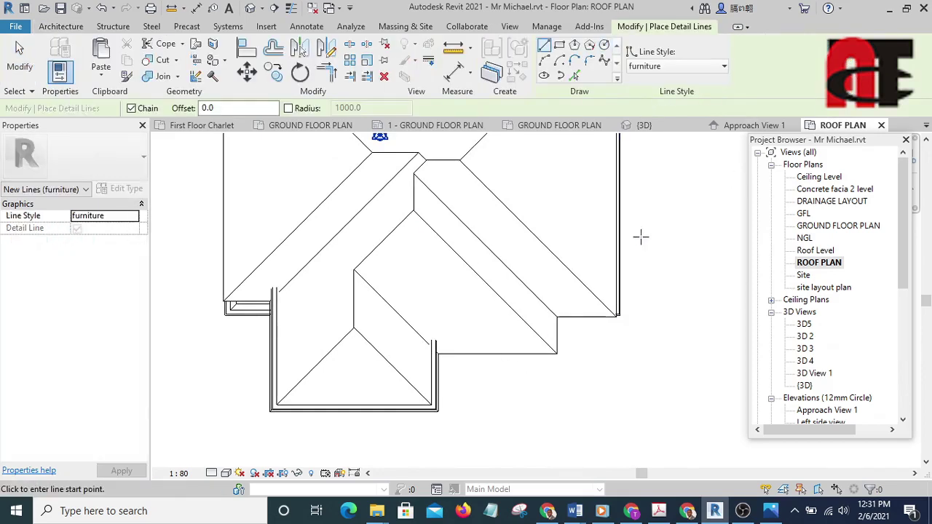
{"action": "left_click", "coordinate": [653, 66]}
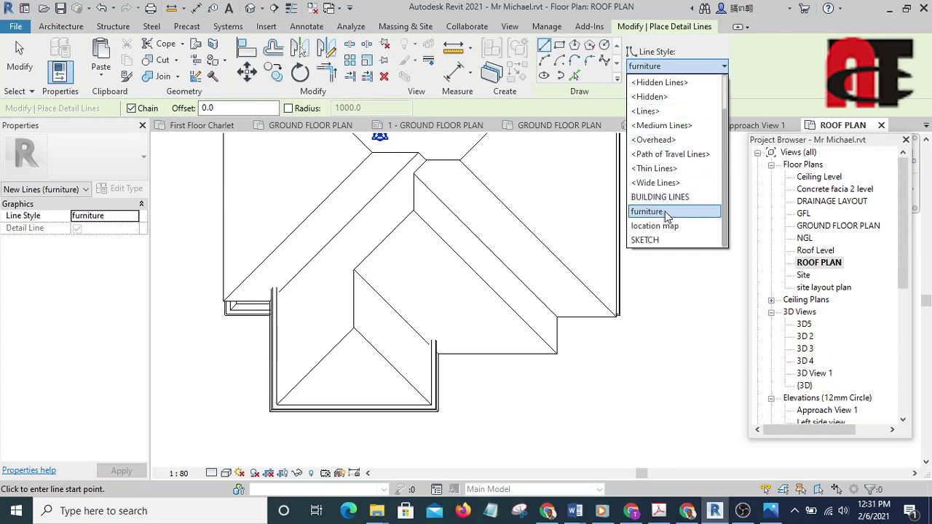
{"action": "left_click", "coordinate": [665, 213]}
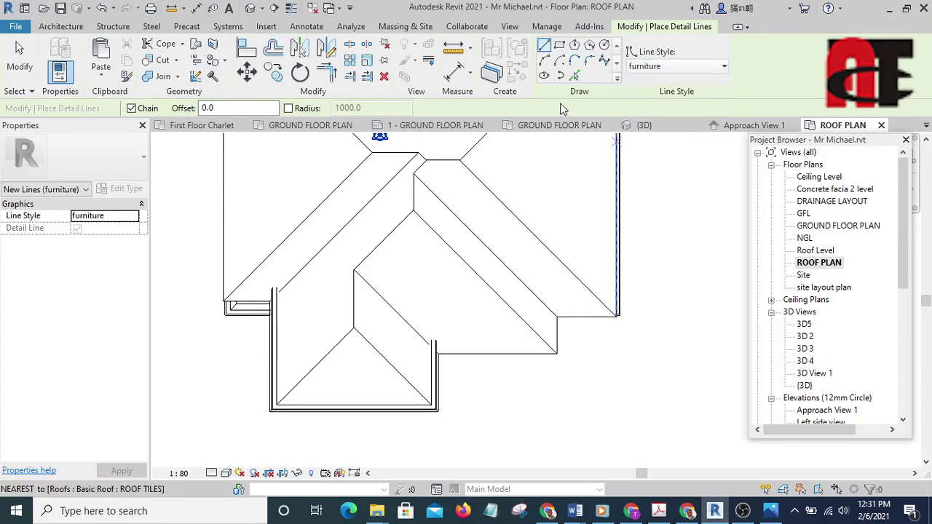
{"action": "left_click", "coordinate": [575, 77]}
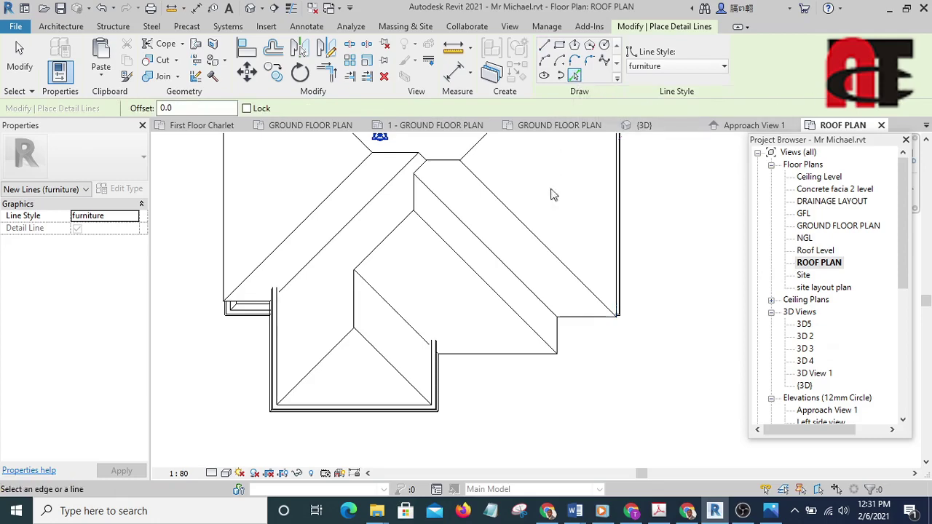
Step: Trace the two front hips of the porch roof with detail lines picked from the roof edges
{"action": "scroll", "coordinate": [551, 194], "scroll_direction": "down", "scroll_amount": 3}
{"action": "scroll", "coordinate": [447, 371], "scroll_direction": "up", "scroll_amount": 6}
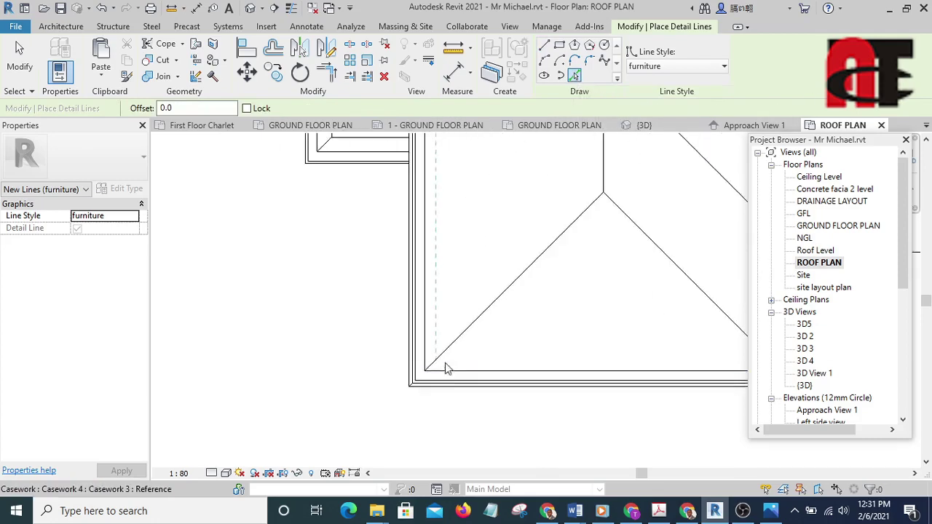
{"action": "scroll", "coordinate": [447, 371], "scroll_direction": "up", "scroll_amount": 2}
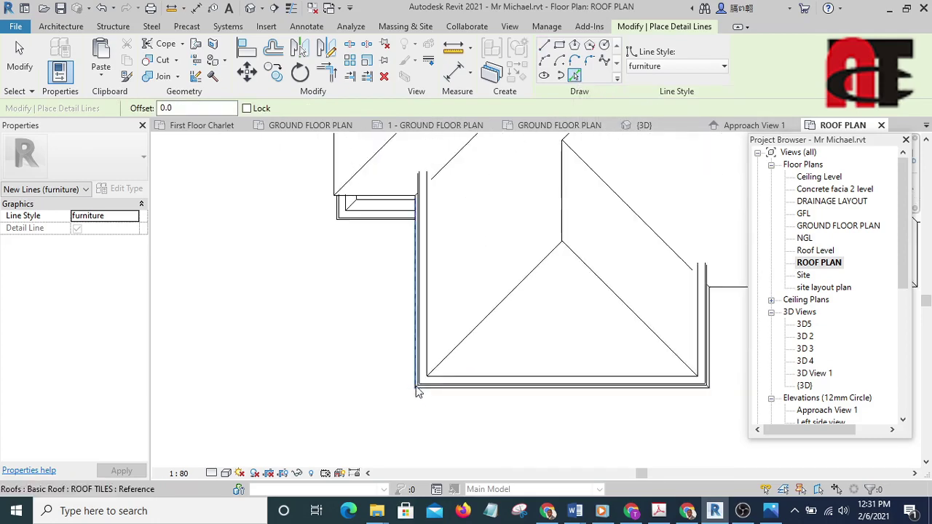
{"action": "left_click", "coordinate": [473, 344]}
{"action": "left_click", "coordinate": [636, 265]}
{"action": "scroll", "coordinate": [469, 301], "scroll_direction": "down", "scroll_amount": 2}
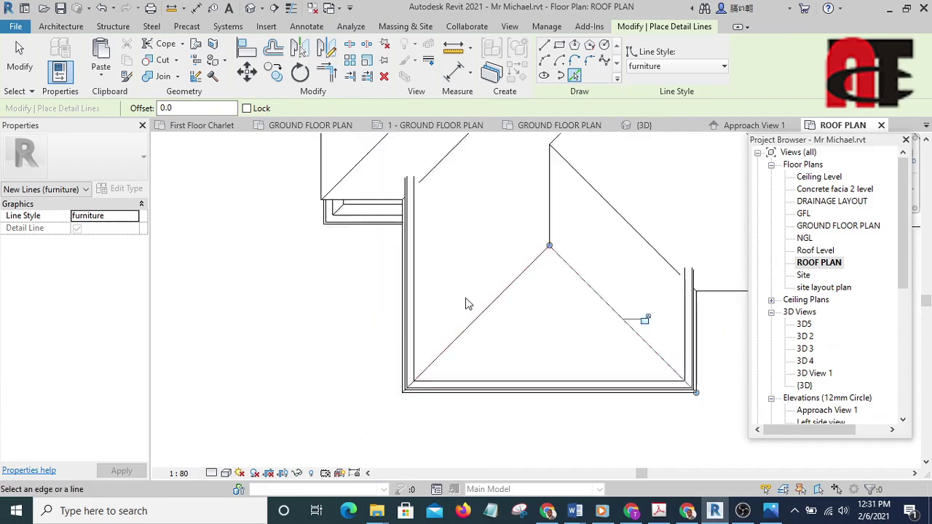
{"action": "scroll", "coordinate": [468, 304], "scroll_direction": "up", "scroll_amount": 1}
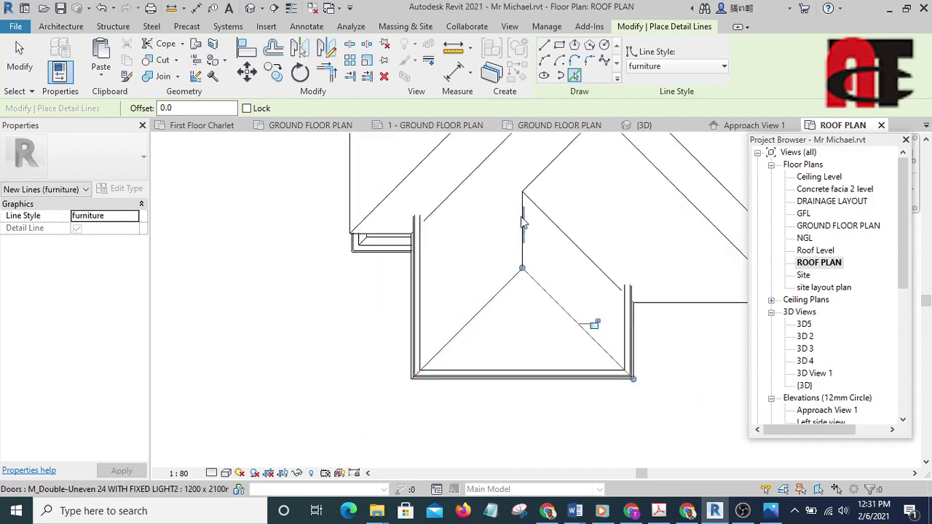
Step: Trace the roof edges running from the porch ridge up to the central ridge junction with picked detail lines
{"action": "left_click", "coordinate": [593, 248]}
{"action": "scroll", "coordinate": [594, 248], "scroll_direction": "down", "scroll_amount": 1}
{"action": "middle_click_drag", "start_coordinate": [593, 248], "coordinate": [451, 338]}
{"action": "scroll", "coordinate": [551, 244], "scroll_direction": "up", "scroll_amount": 1}
{"action": "scroll", "coordinate": [452, 338], "scroll_direction": "up", "scroll_amount": 1}
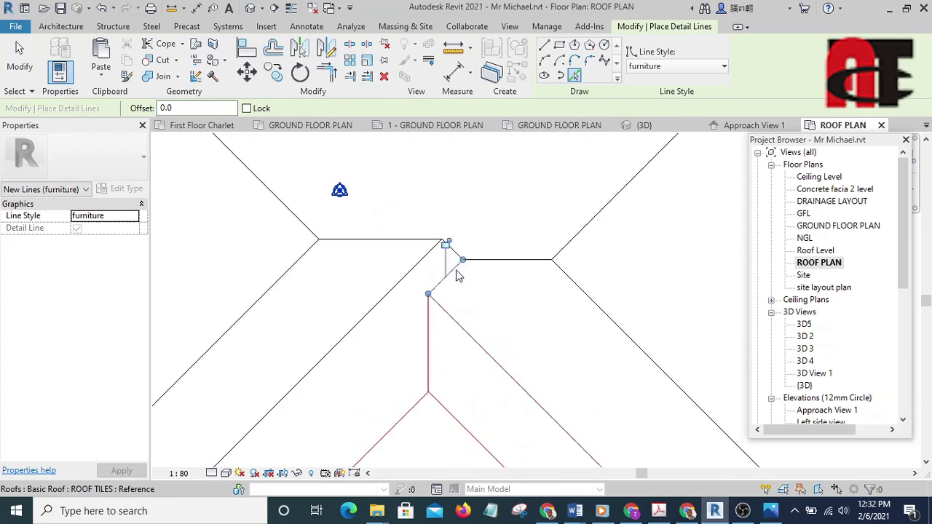
{"action": "scroll", "coordinate": [457, 275], "scroll_direction": "up", "scroll_amount": 5}
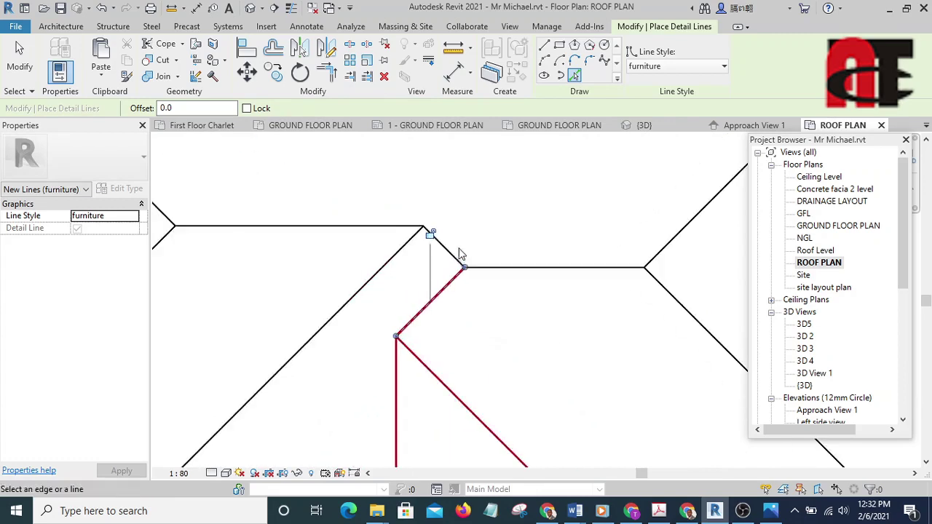
Step: Trace the main roof's right-hand ridge, its short connecting edge and the two right-hand hips with picked detail lines
{"action": "left_click", "coordinate": [513, 267]}
{"action": "scroll", "coordinate": [510, 268], "scroll_direction": "down", "scroll_amount": 4}
{"action": "middle_click_drag", "start_coordinate": [561, 291], "coordinate": [425, 336]}
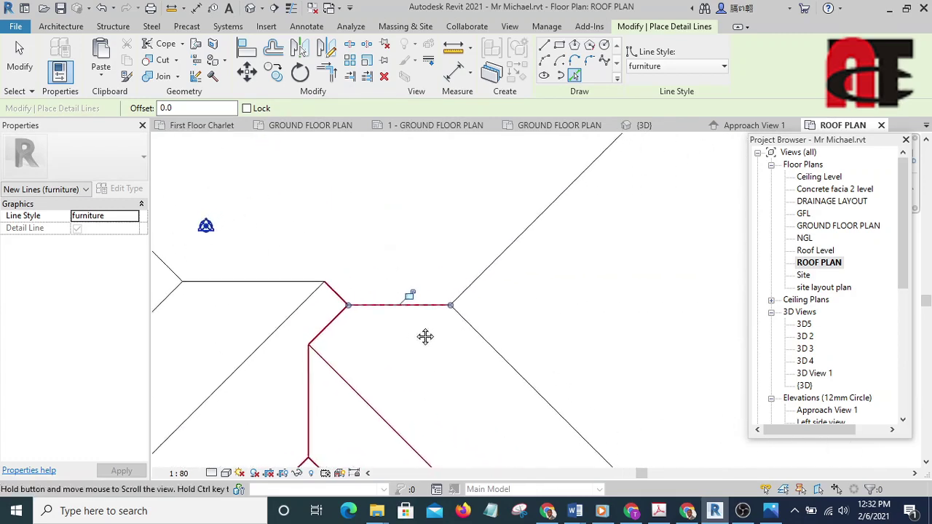
{"action": "left_click", "coordinate": [491, 270]}
{"action": "scroll", "coordinate": [508, 256], "scroll_direction": "up", "scroll_amount": 2}
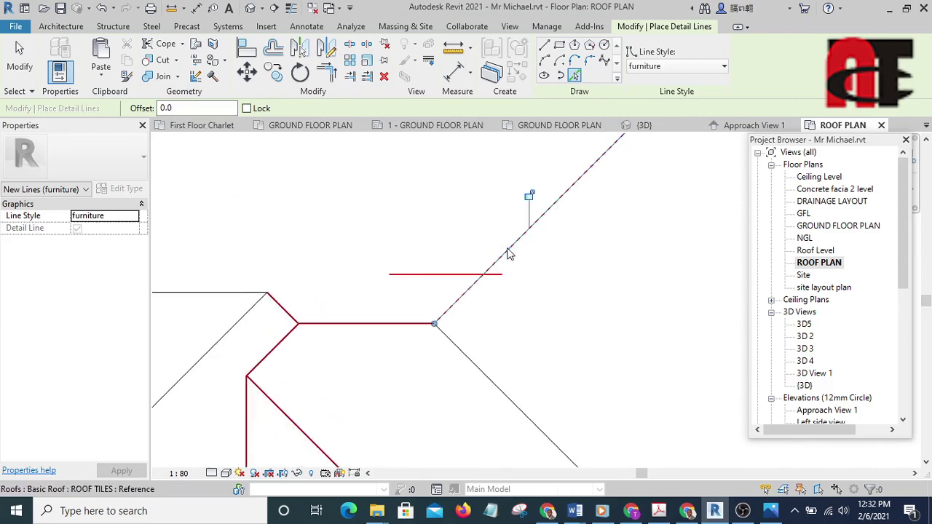
{"action": "left_click", "coordinate": [481, 333]}
{"action": "scroll", "coordinate": [481, 333], "scroll_direction": "up", "scroll_amount": 2}
{"action": "left_click", "coordinate": [463, 361]}
{"action": "scroll", "coordinate": [557, 354], "scroll_direction": "down", "scroll_amount": 2}
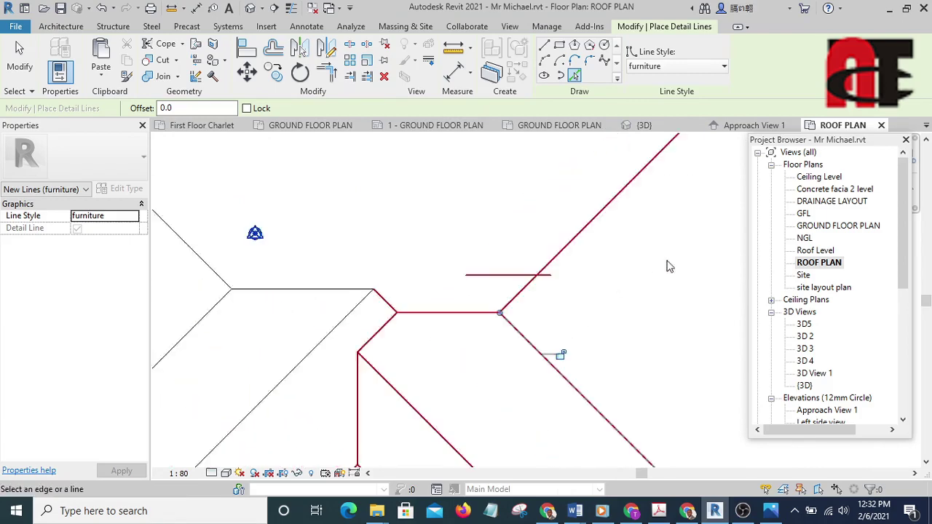
Step: Trace the long valley, the main roof's left-hand ridge and its two left-hand hips with picked detail lines
{"action": "scroll", "coordinate": [597, 315], "scroll_direction": "down", "scroll_amount": 2}
{"action": "scroll", "coordinate": [447, 298], "scroll_direction": "up", "scroll_amount": 2}
{"action": "left_click", "coordinate": [447, 299]}
{"action": "scroll", "coordinate": [429, 277], "scroll_direction": "up", "scroll_amount": 2}
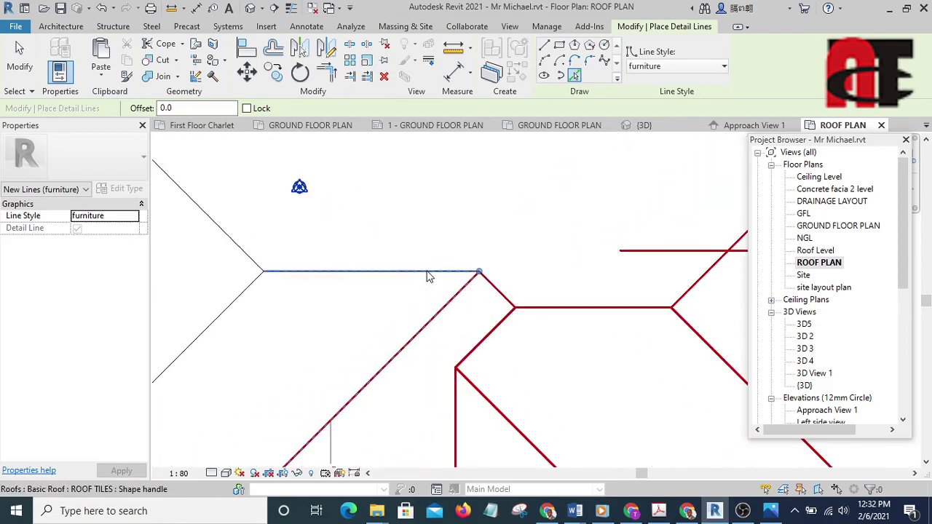
{"action": "left_click", "coordinate": [244, 303]}
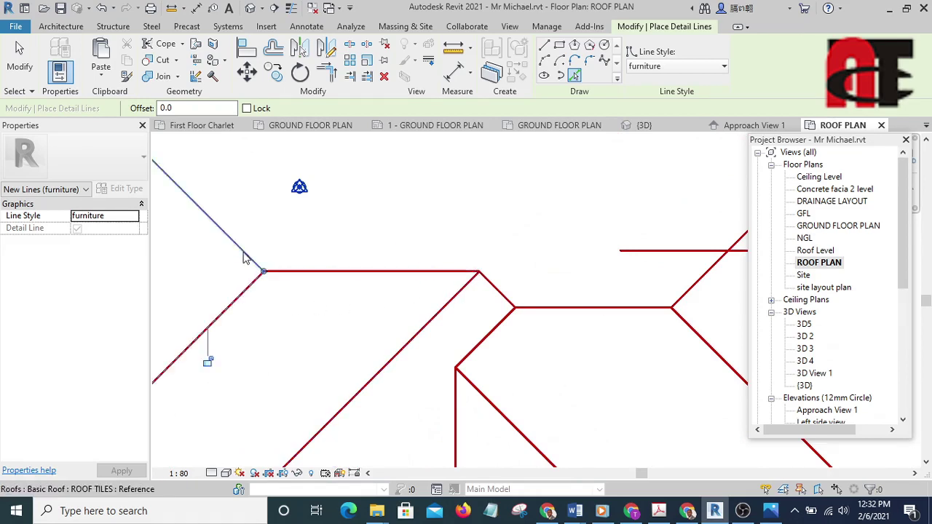
{"action": "scroll", "coordinate": [386, 334], "scroll_direction": "down", "scroll_amount": 4}
{"action": "scroll", "coordinate": [470, 255], "scroll_direction": "up", "scroll_amount": 2}
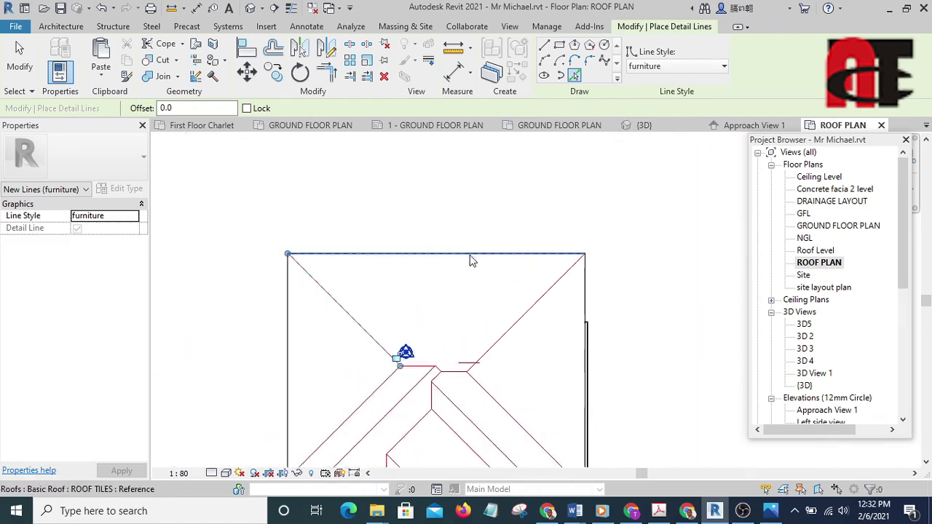
Step: Trace the main roof's rear eave and both long side eaves with picked detail lines
{"action": "scroll", "coordinate": [568, 291], "scroll_direction": "up", "scroll_amount": 2}
{"action": "left_click", "coordinate": [584, 320]}
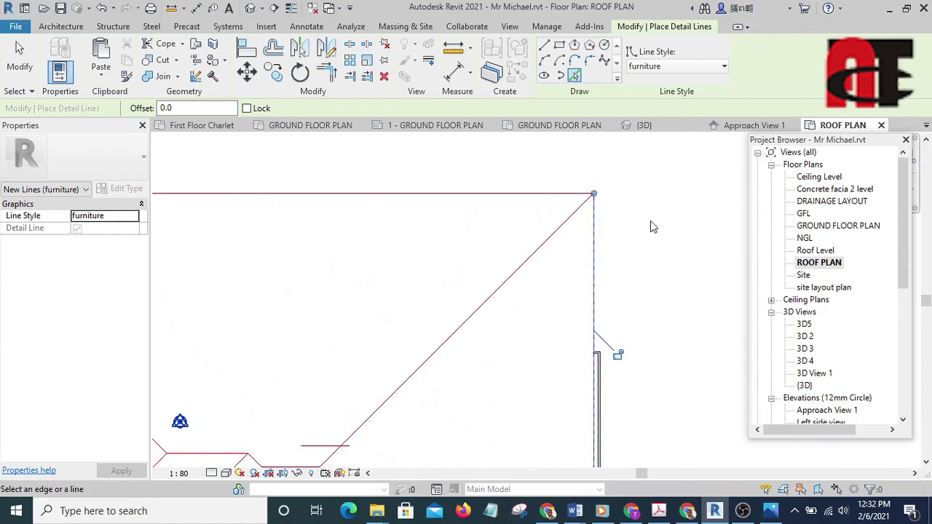
{"action": "scroll", "coordinate": [359, 298], "scroll_direction": "down", "scroll_amount": 3}
{"action": "scroll", "coordinate": [357, 299], "scroll_direction": "up", "scroll_amount": 2}
{"action": "left_click", "coordinate": [436, 297]}
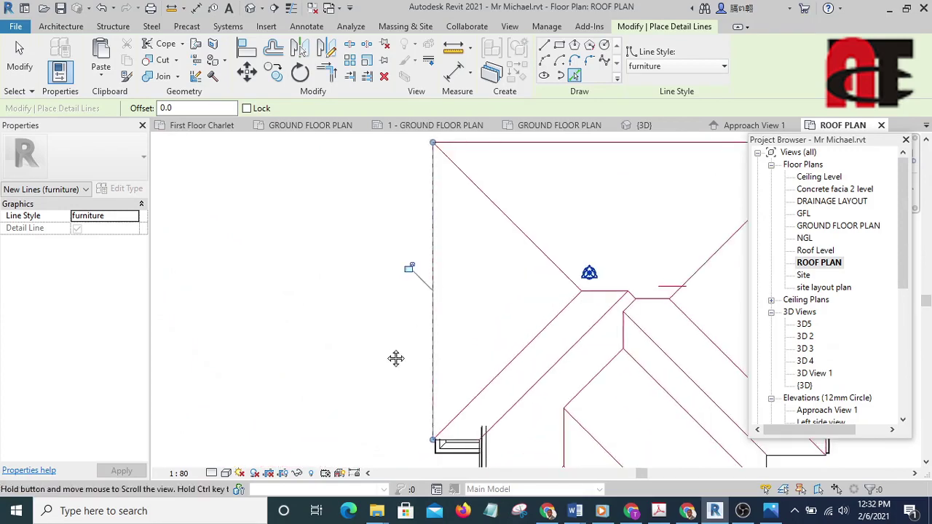
Step: Trace the short front eave beside the porch and the porch roof's left side eave with picked detail lines
{"action": "scroll", "coordinate": [395, 357], "scroll_direction": "up", "scroll_amount": 4}
{"action": "scroll", "coordinate": [350, 255], "scroll_direction": "up", "scroll_amount": 1}
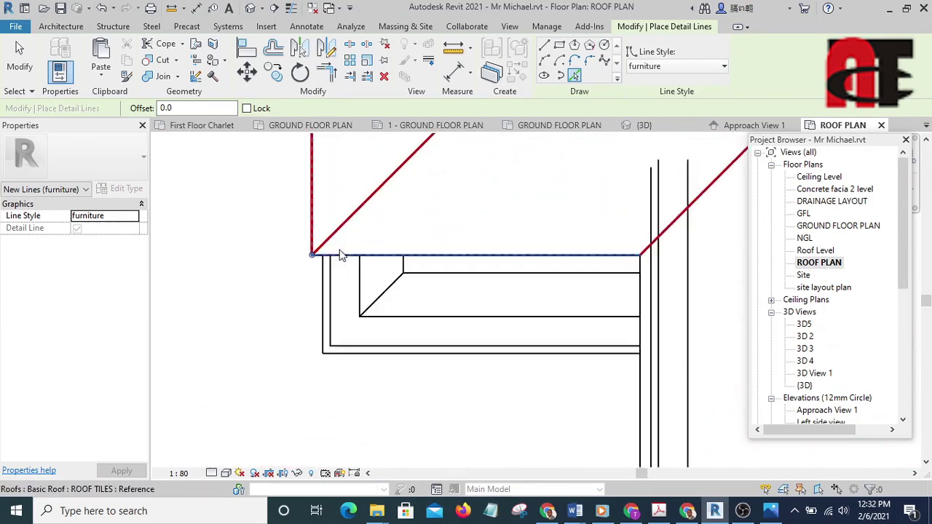
{"action": "left_click", "coordinate": [343, 254]}
{"action": "scroll", "coordinate": [303, 244], "scroll_direction": "down", "scroll_amount": 4}
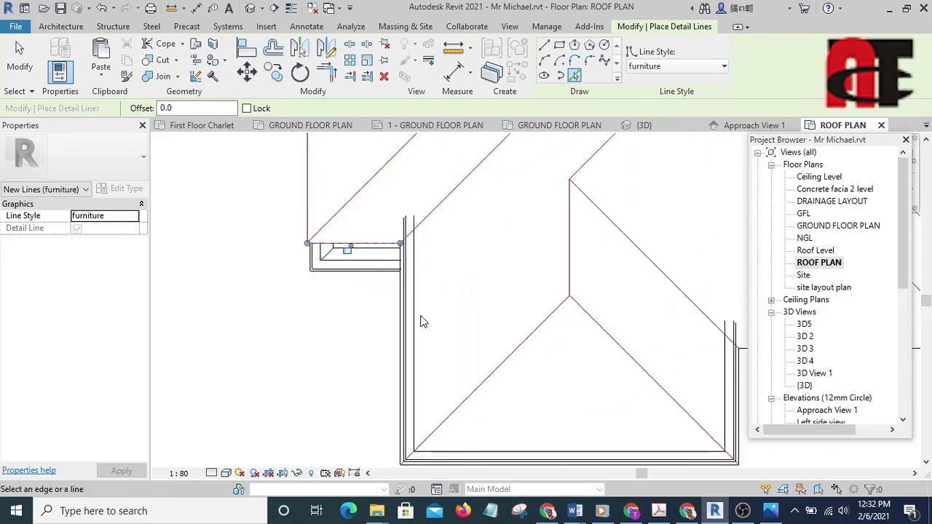
{"action": "scroll", "coordinate": [422, 322], "scroll_direction": "up", "scroll_amount": 4}
{"action": "scroll", "coordinate": [388, 297], "scroll_direction": "down", "scroll_amount": 3}
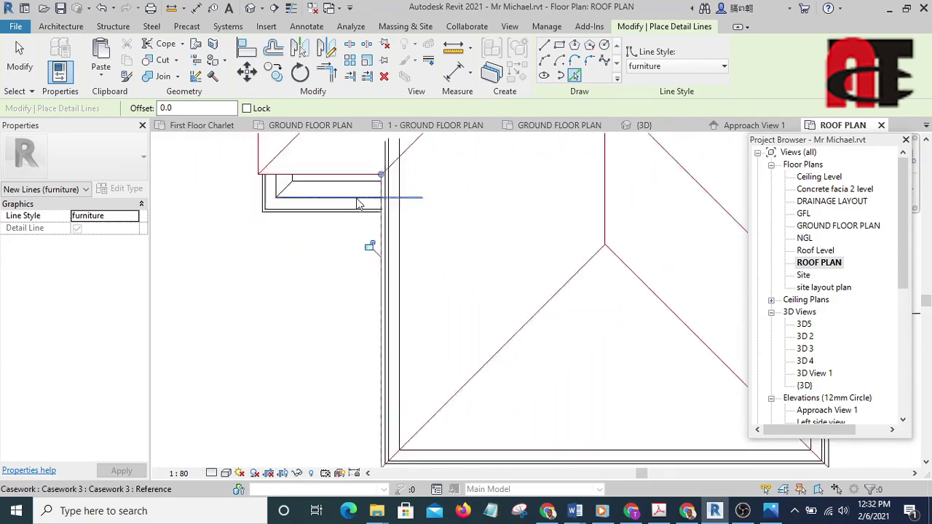
Step: Trace the porch roof's front eave, its right side eave and the adjoining front eave with picked detail lines
{"action": "scroll", "coordinate": [406, 276], "scroll_direction": "up", "scroll_amount": 4}
{"action": "left_click", "coordinate": [388, 327]}
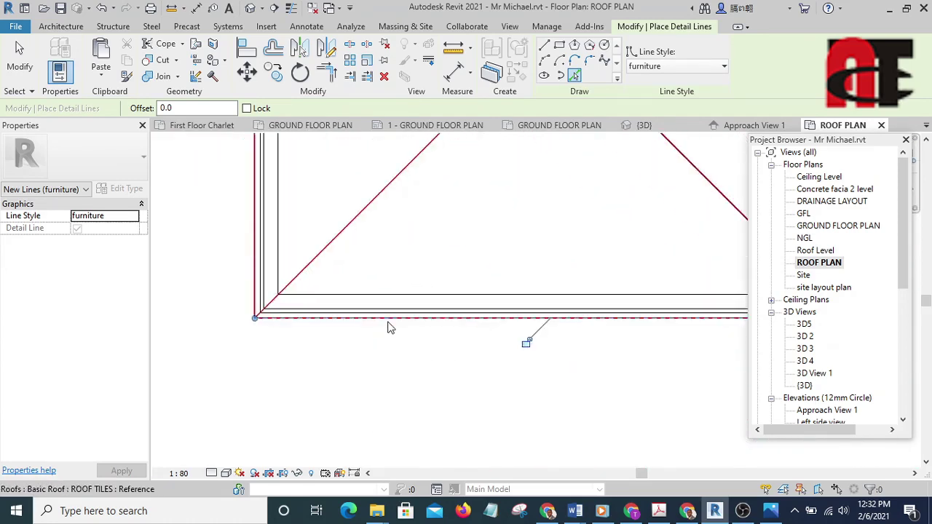
{"action": "scroll", "coordinate": [325, 378], "scroll_direction": "down", "scroll_amount": 3}
{"action": "scroll", "coordinate": [324, 378], "scroll_direction": "up", "scroll_amount": 2}
{"action": "scroll", "coordinate": [555, 315], "scroll_direction": "up", "scroll_amount": 1}
{"action": "scroll", "coordinate": [555, 314], "scroll_direction": "up", "scroll_amount": 2}
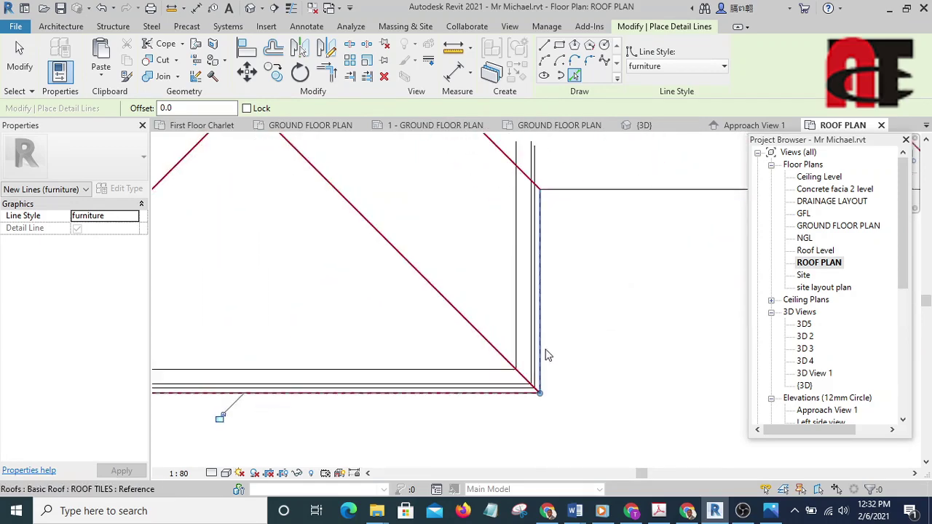
{"action": "left_click", "coordinate": [543, 349]}
{"action": "scroll", "coordinate": [546, 328], "scroll_direction": "down", "scroll_amount": 3}
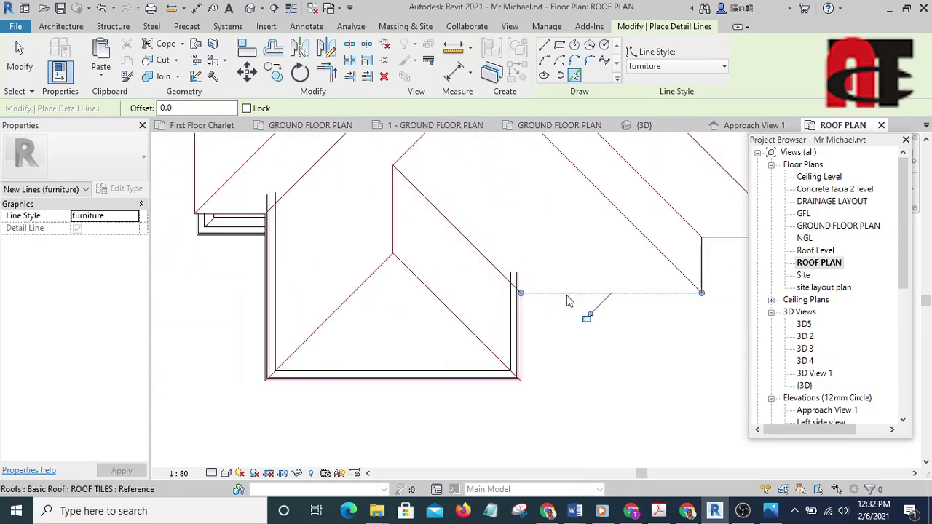
Step: Trace the short return edge and the rightmost front eave with picked detail lines, and finish the detail line command
{"action": "middle_click_drag", "start_coordinate": [650, 334], "coordinate": [446, 419]}
{"action": "scroll", "coordinate": [510, 350], "scroll_direction": "up", "scroll_amount": 2}
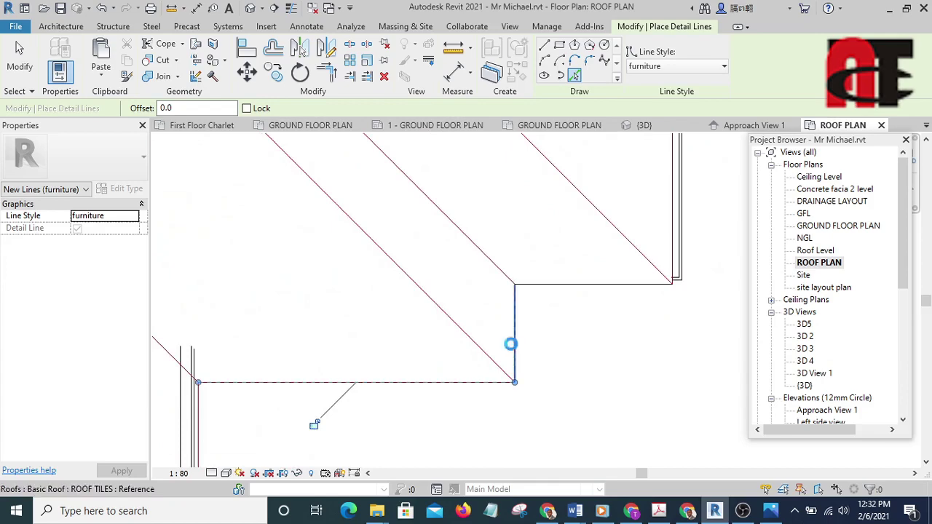
{"action": "left_click", "coordinate": [510, 343]}
{"action": "left_click", "coordinate": [550, 294]}
{"action": "scroll", "coordinate": [553, 306], "scroll_direction": "down", "scroll_amount": 5}
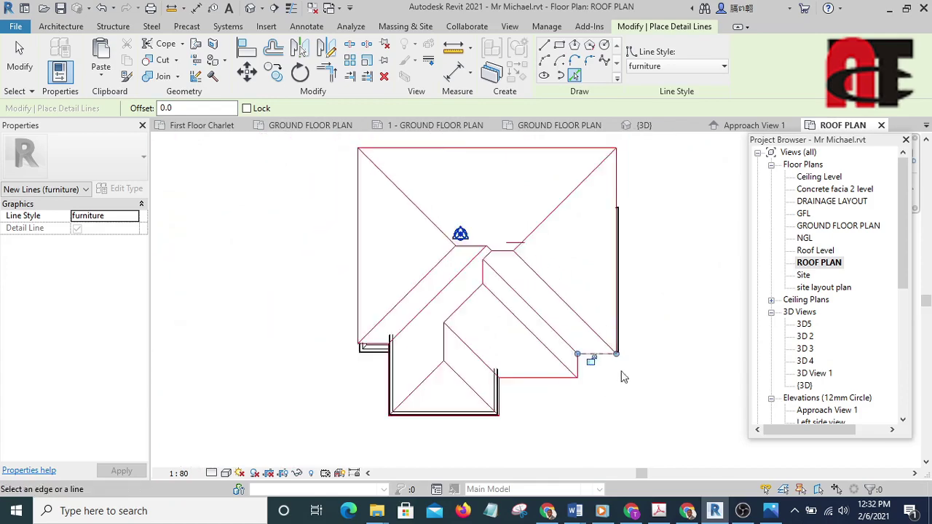
{"action": "scroll", "coordinate": [476, 413], "scroll_direction": "up", "scroll_amount": 2}
{"action": "middle_click_drag", "start_coordinate": [403, 426], "coordinate": [316, 359]}
{"action": "scroll", "coordinate": [316, 360], "scroll_direction": "down", "scroll_amount": 2}
{"action": "key", "text": "Escape"}
{"action": "key", "text": "Escape"}
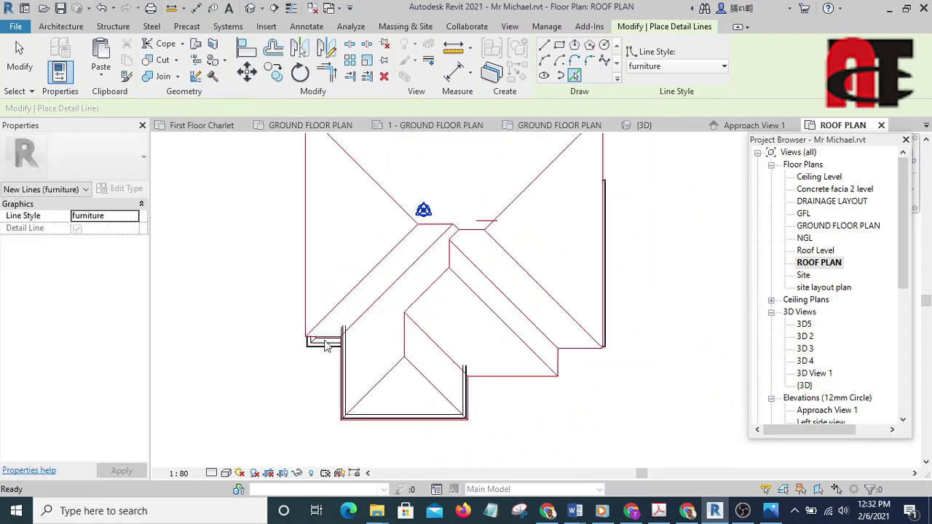
Step: Delete the stray short horizontal detail line just above the main roof's right-hand ridge
{"action": "scroll", "coordinate": [331, 335], "scroll_direction": "up", "scroll_amount": 5}
{"action": "scroll", "coordinate": [337, 323], "scroll_direction": "down", "scroll_amount": 5}
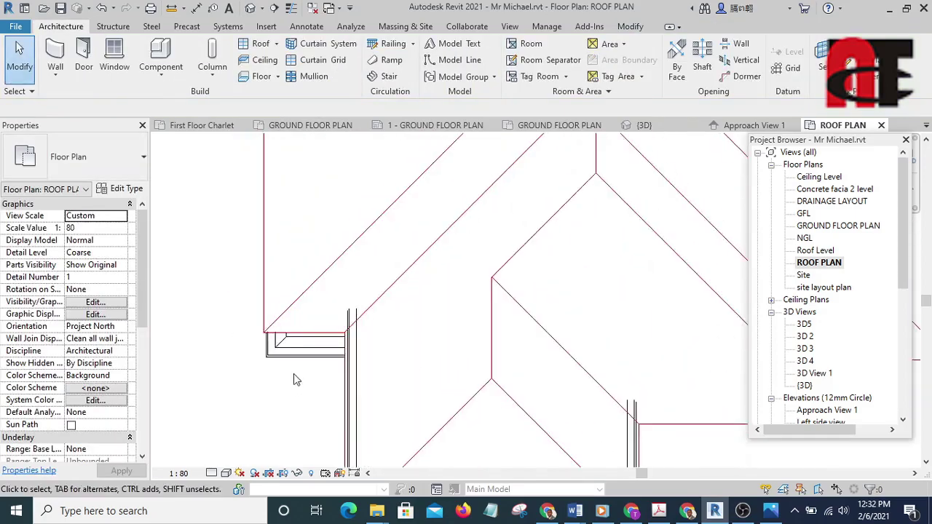
{"action": "scroll", "coordinate": [494, 240], "scroll_direction": "up", "scroll_amount": 4}
{"action": "scroll", "coordinate": [493, 240], "scroll_direction": "up", "scroll_amount": 1}
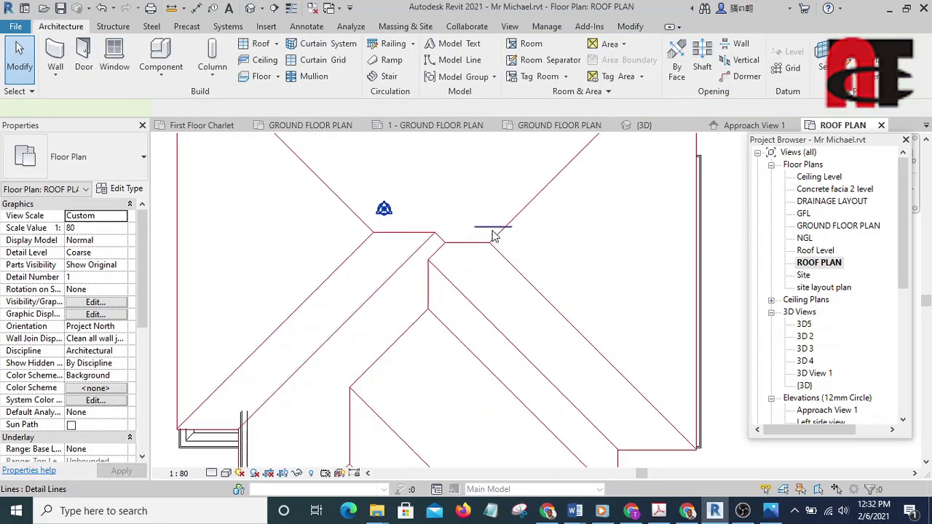
{"action": "scroll", "coordinate": [493, 235], "scroll_direction": "down", "scroll_amount": 3}
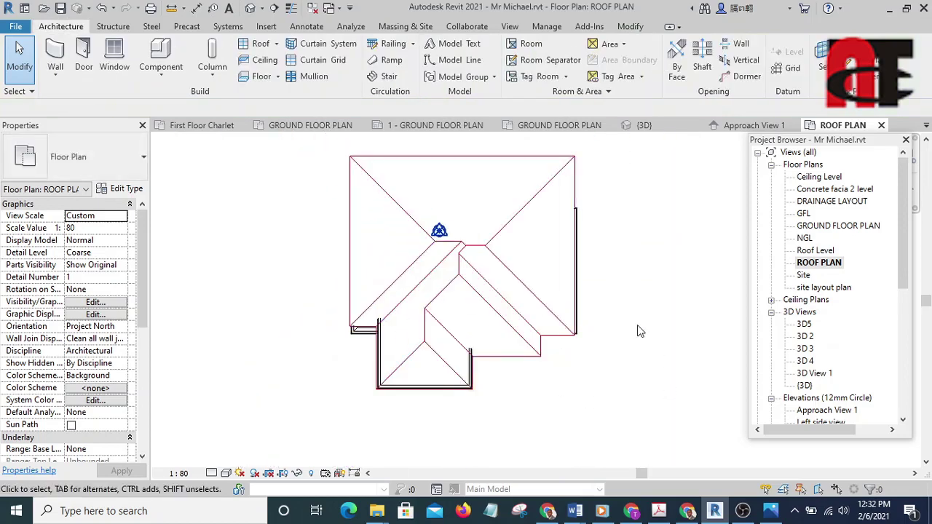
Step: Select everything in the roof plan and filter the selection down to Lines (furniture) only
{"action": "scroll", "coordinate": [626, 342], "scroll_direction": "down", "scroll_amount": 2}
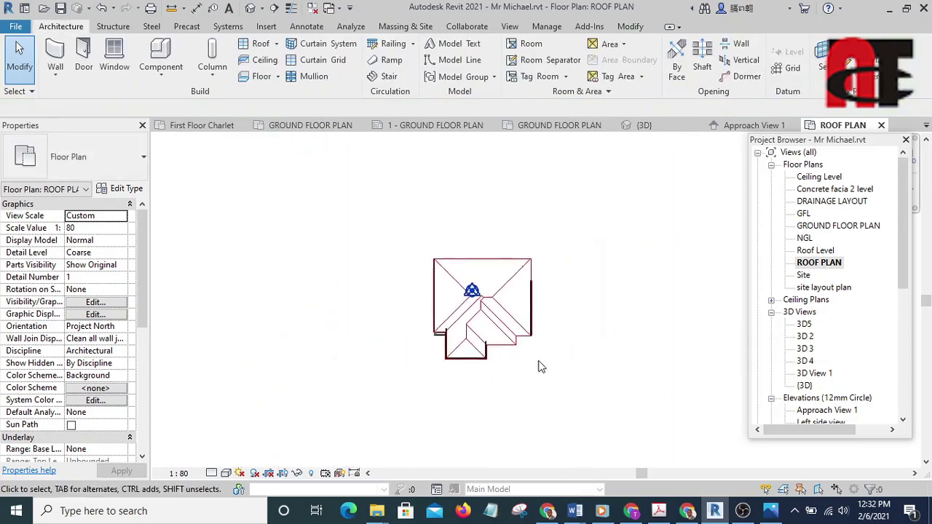
{"action": "left_click_drag", "start_coordinate": [575, 427], "coordinate": [379, 176]}
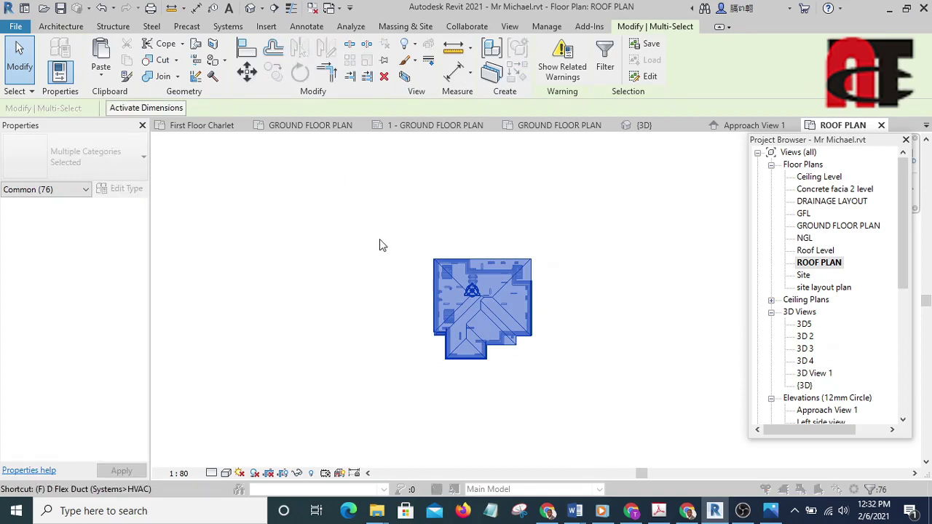
{"action": "key", "text": "f"}
{"action": "key", "text": "i"}
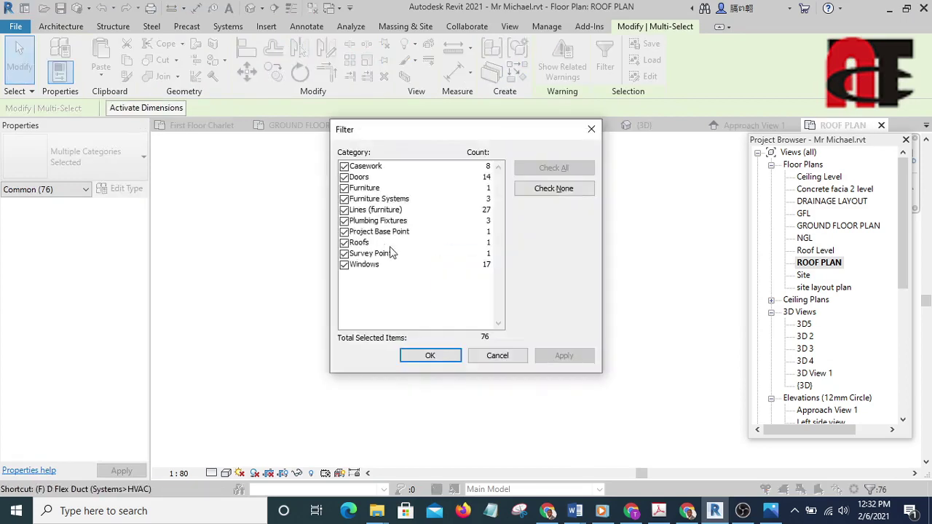
{"action": "left_click", "coordinate": [553, 188]}
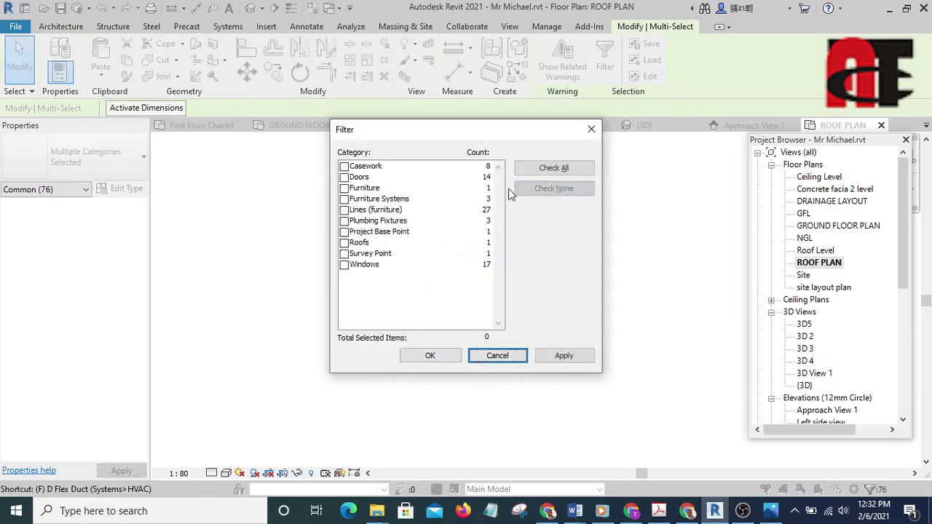
{"action": "left_click", "coordinate": [344, 210]}
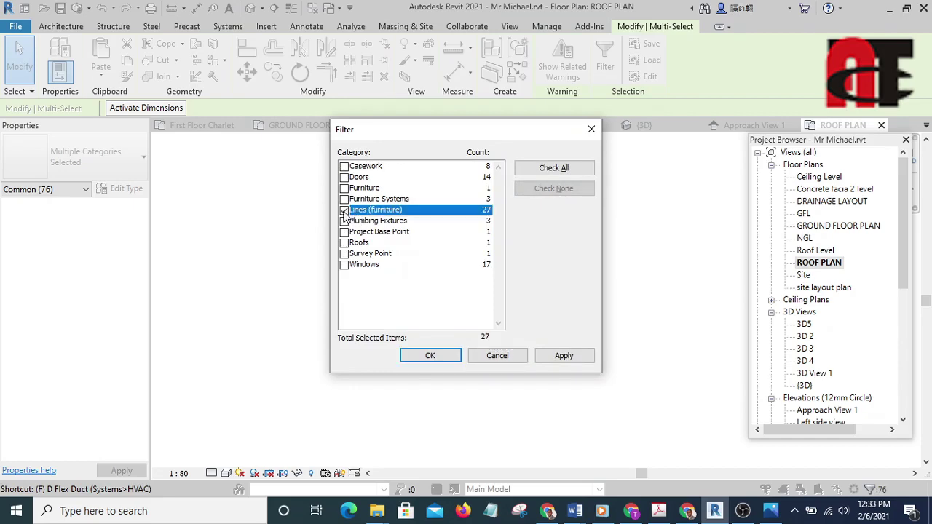
{"action": "left_click", "coordinate": [431, 356]}
Step: Move the selected detail lines horizontally 30000 to the right of the modelled roof and clear the selection
{"action": "middle_click_drag", "start_coordinate": [562, 357], "coordinate": [459, 337]}
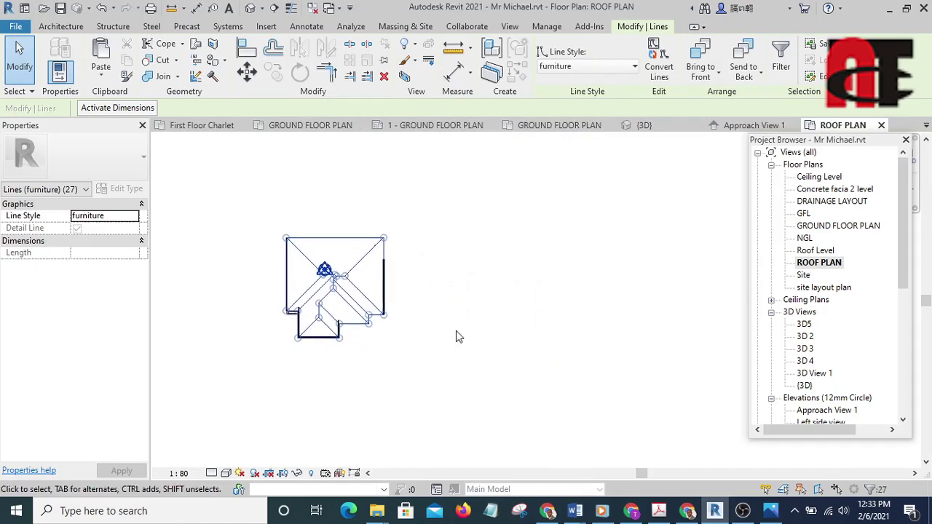
{"action": "left_click", "coordinate": [246, 71]}
{"action": "left_click", "coordinate": [267, 204]}
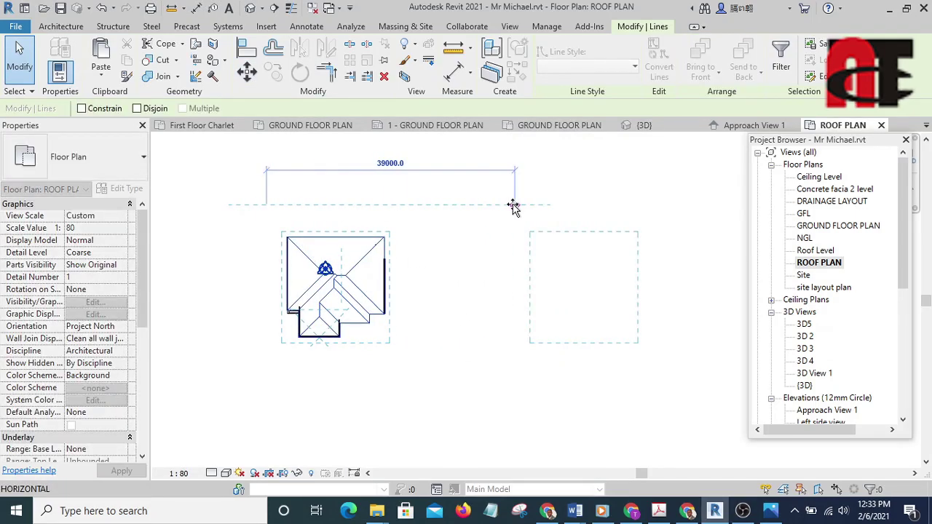
{"action": "type", "text": "30000"}
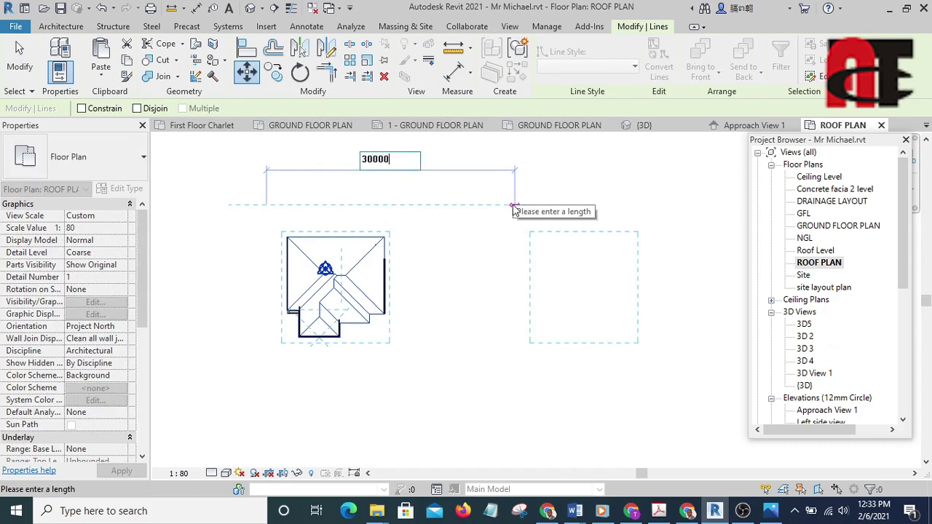
{"action": "key", "text": "Return"}
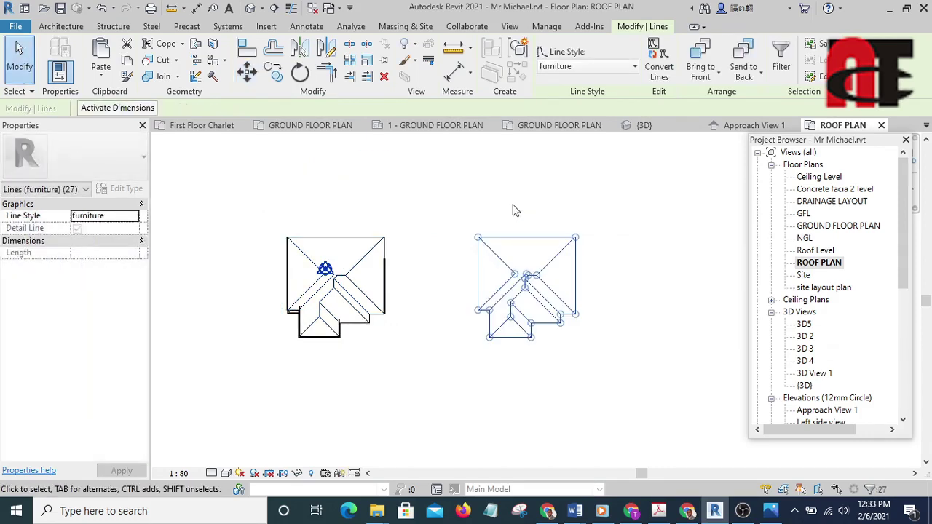
{"action": "left_click", "coordinate": [576, 212]}
Step: Examine the relocated roof linework beside the modelled roof, checking its ridges, hips, valleys and eaves
{"action": "scroll", "coordinate": [524, 306], "scroll_direction": "up", "scroll_amount": 4}
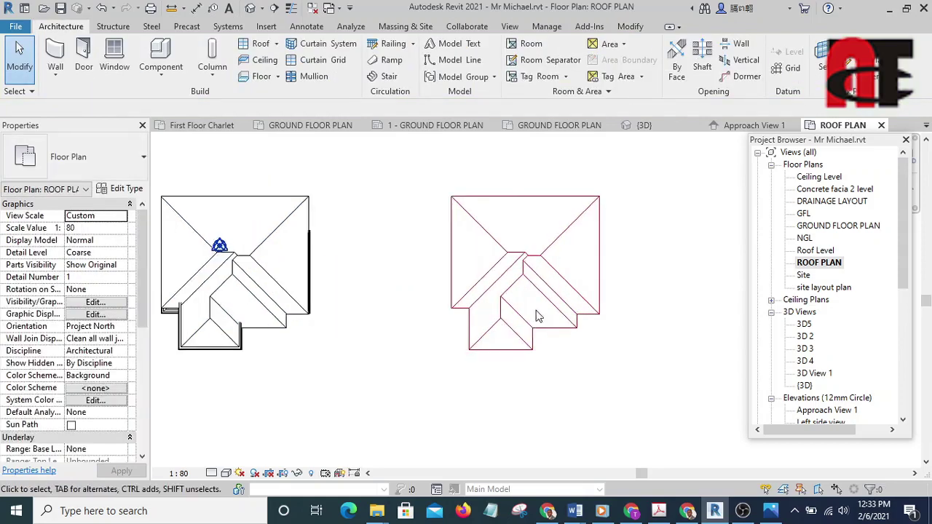
{"action": "middle_click_drag", "start_coordinate": [513, 321], "coordinate": [473, 309]}
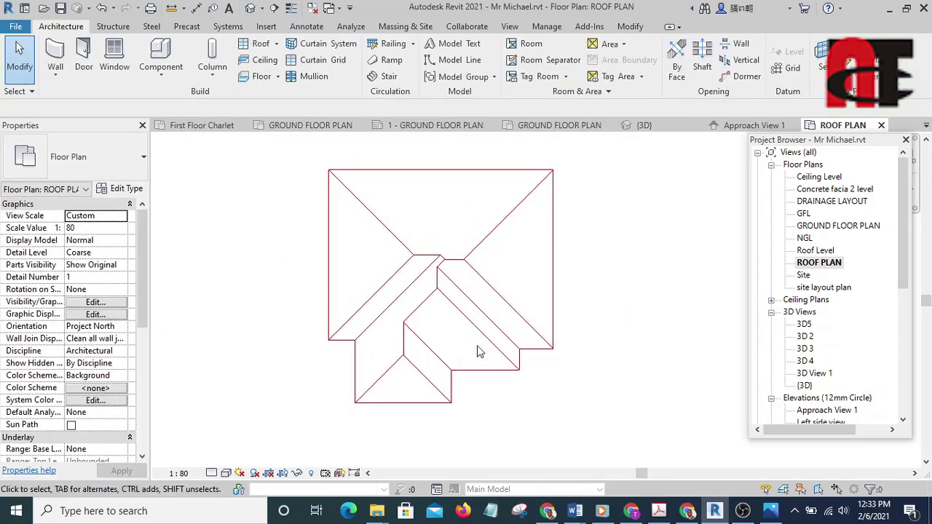
{"action": "scroll", "coordinate": [405, 264], "scroll_direction": "up", "scroll_amount": 4}
{"action": "scroll", "coordinate": [444, 310], "scroll_direction": "down", "scroll_amount": 6}
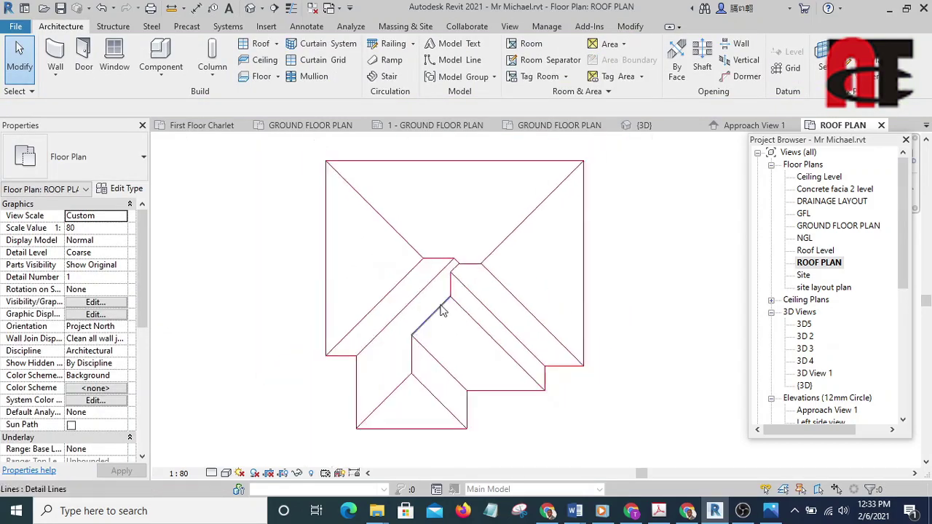
{"action": "scroll", "coordinate": [484, 336], "scroll_direction": "up", "scroll_amount": 2}
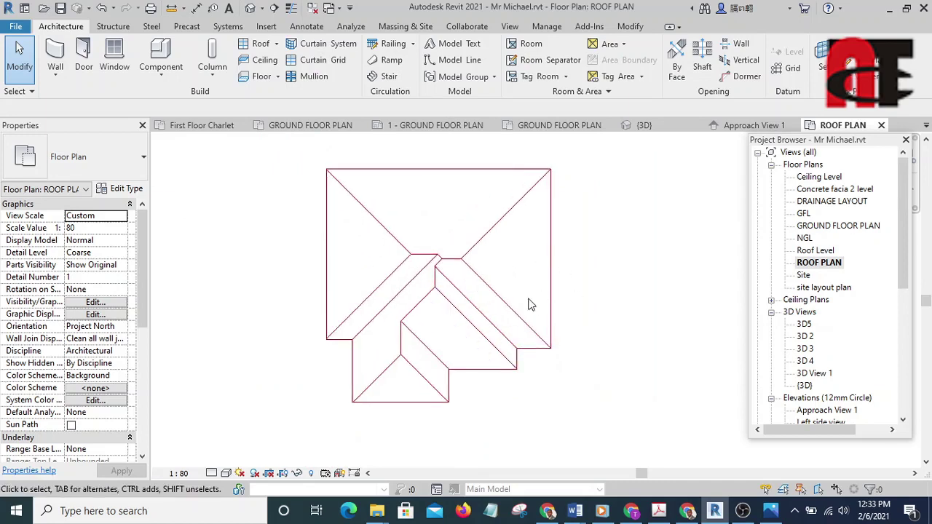
{"action": "scroll", "coordinate": [379, 395], "scroll_direction": "up", "scroll_amount": 3}
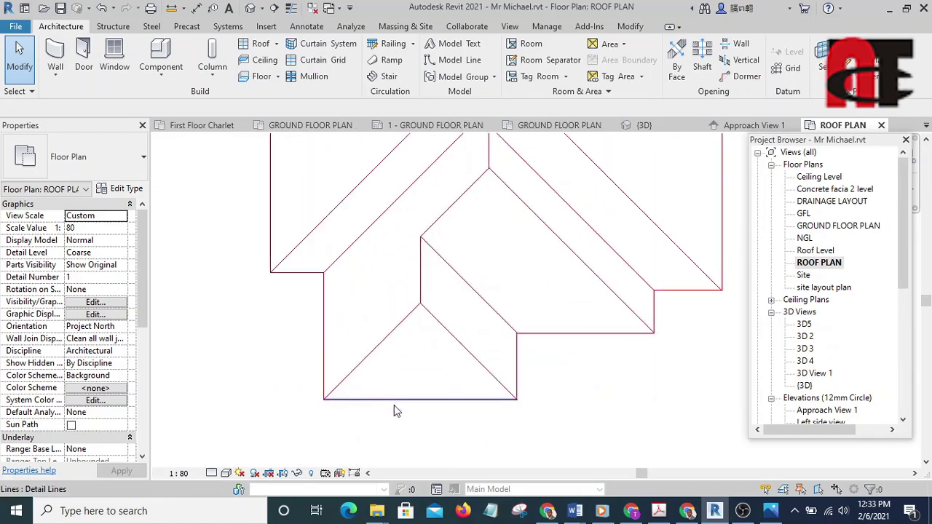
{"action": "scroll", "coordinate": [395, 408], "scroll_direction": "down", "scroll_amount": 3}
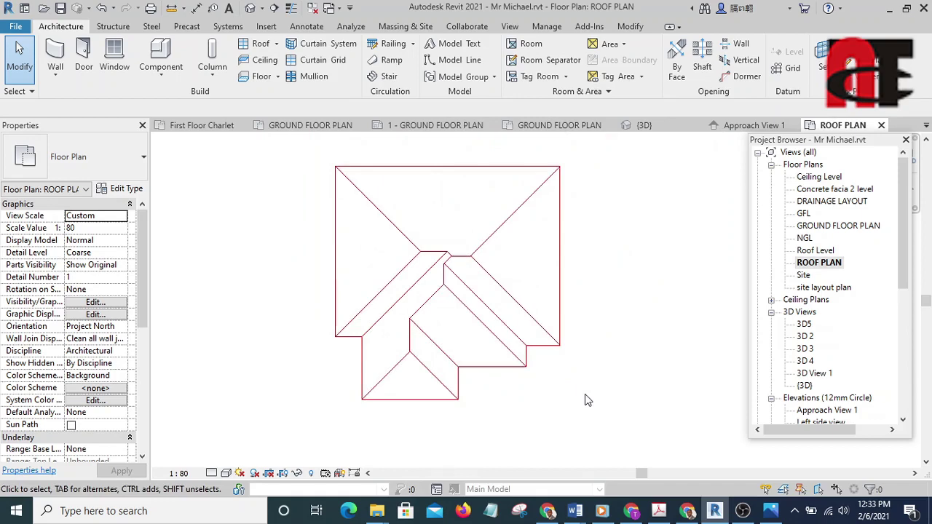
{"action": "scroll", "coordinate": [592, 241], "scroll_direction": "down", "scroll_amount": 3}
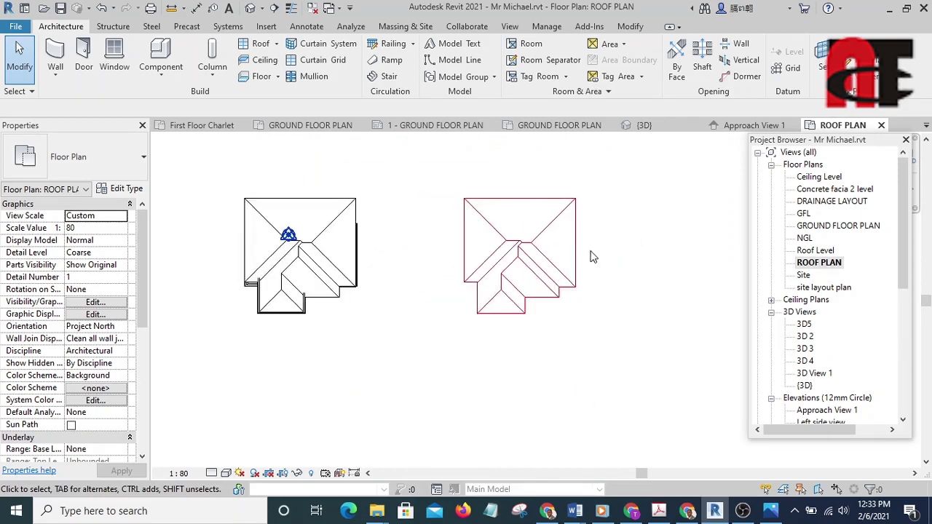
{"action": "scroll", "coordinate": [531, 231], "scroll_direction": "up", "scroll_amount": 1}
{"action": "scroll", "coordinate": [524, 219], "scroll_direction": "up", "scroll_amount": 1}
{"action": "scroll", "coordinate": [575, 237], "scroll_direction": "up", "scroll_amount": 2}
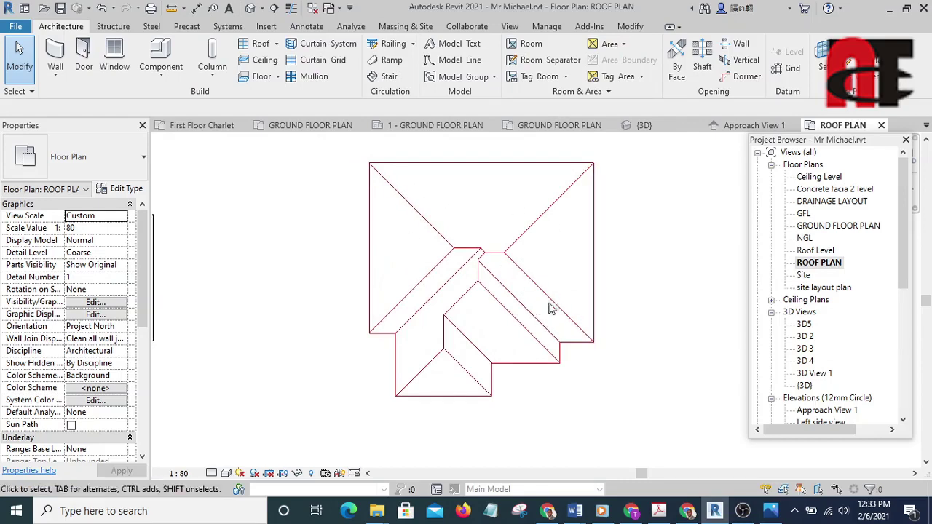
{"action": "scroll", "coordinate": [553, 306], "scroll_direction": "down", "scroll_amount": 2}
{"action": "scroll", "coordinate": [338, 283], "scroll_direction": "up", "scroll_amount": 1}
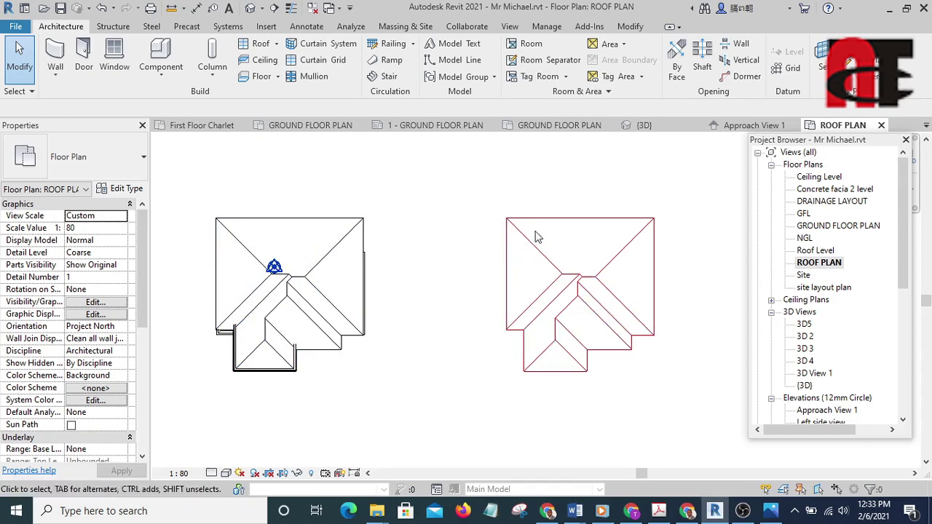
{"action": "scroll", "coordinate": [539, 267], "scroll_direction": "up", "scroll_amount": 2}
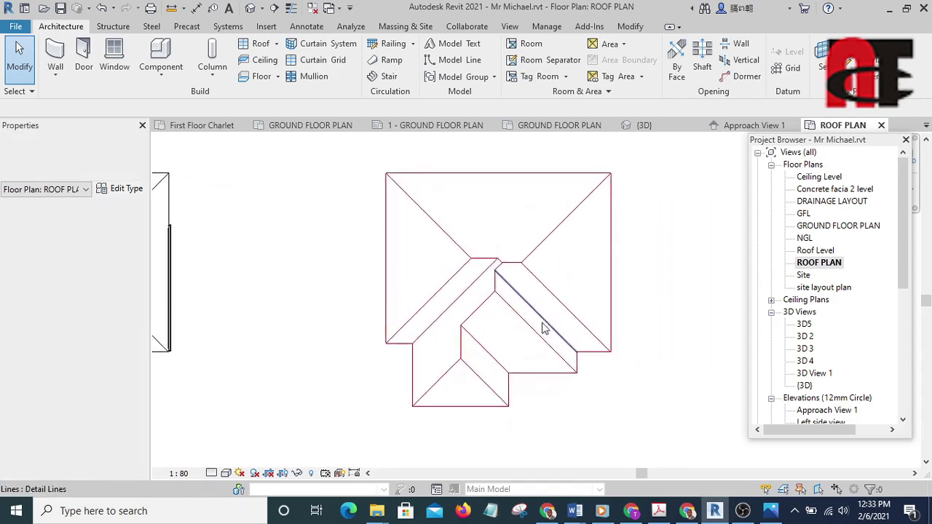
{"action": "scroll", "coordinate": [545, 326], "scroll_direction": "down", "scroll_amount": 2}
{"action": "scroll", "coordinate": [500, 288], "scroll_direction": "up", "scroll_amount": 1}
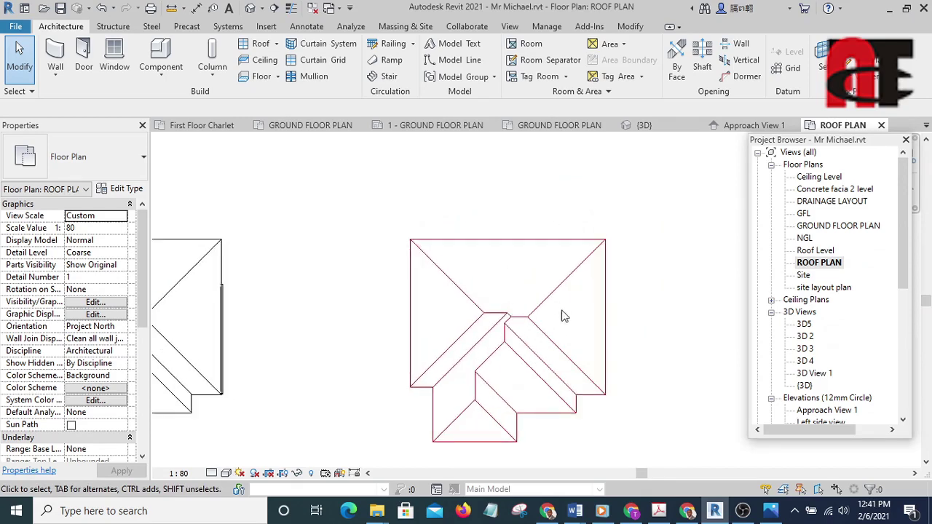
{"action": "middle_click_drag", "start_coordinate": [561, 316], "coordinate": [576, 296]}
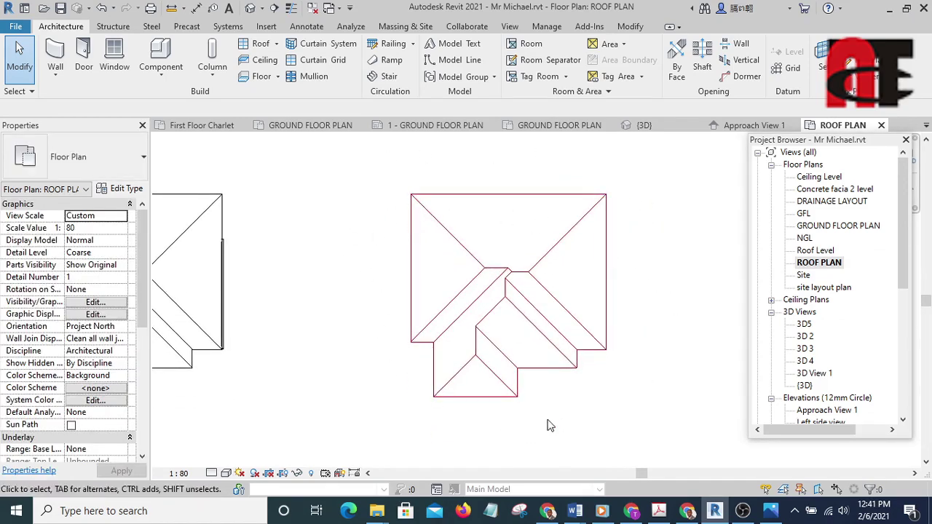
{"action": "scroll", "coordinate": [516, 412], "scroll_direction": "up", "scroll_amount": 3}
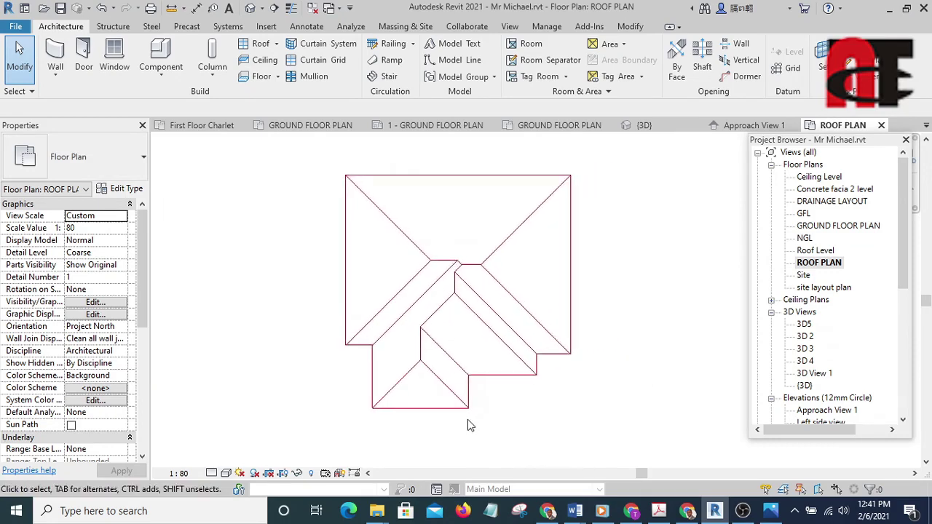
{"action": "scroll", "coordinate": [469, 425], "scroll_direction": "down", "scroll_amount": 3}
{"action": "middle_click_drag", "start_coordinate": [483, 410], "coordinate": [490, 425]}
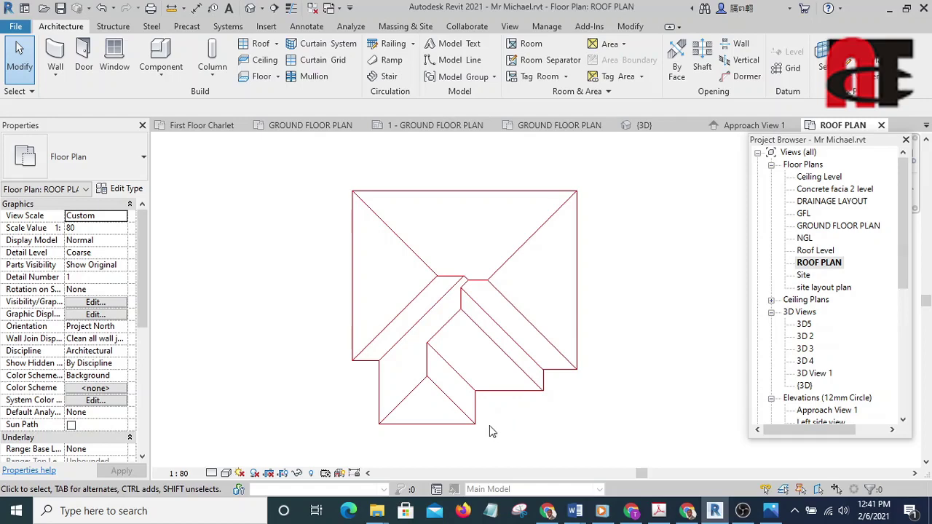
{"action": "middle_click_drag", "start_coordinate": [495, 429], "coordinate": [524, 405]}
{"action": "scroll", "coordinate": [505, 371], "scroll_direction": "down", "scroll_amount": 2}
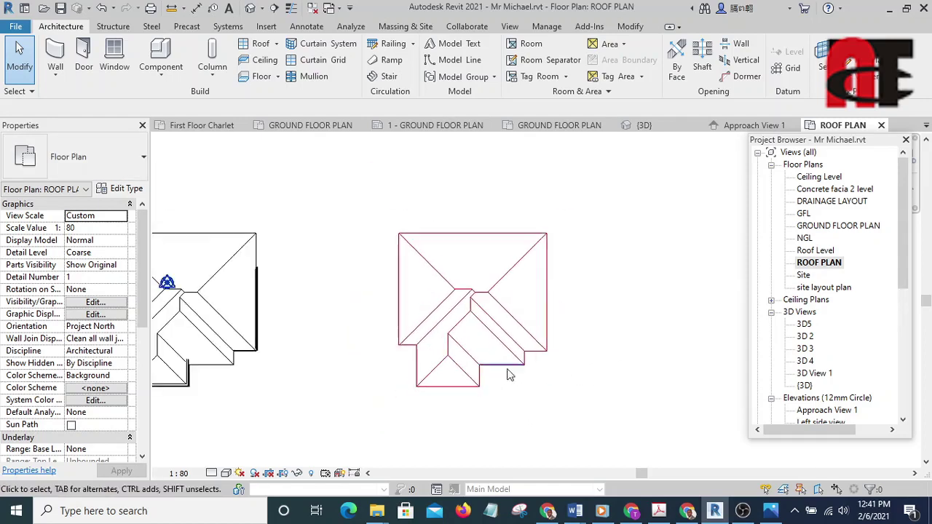
{"action": "scroll", "coordinate": [444, 364], "scroll_direction": "up", "scroll_amount": 3}
{"action": "middle_click_drag", "start_coordinate": [485, 381], "coordinate": [520, 415]}
{"action": "scroll", "coordinate": [528, 409], "scroll_direction": "down", "scroll_amount": 1}
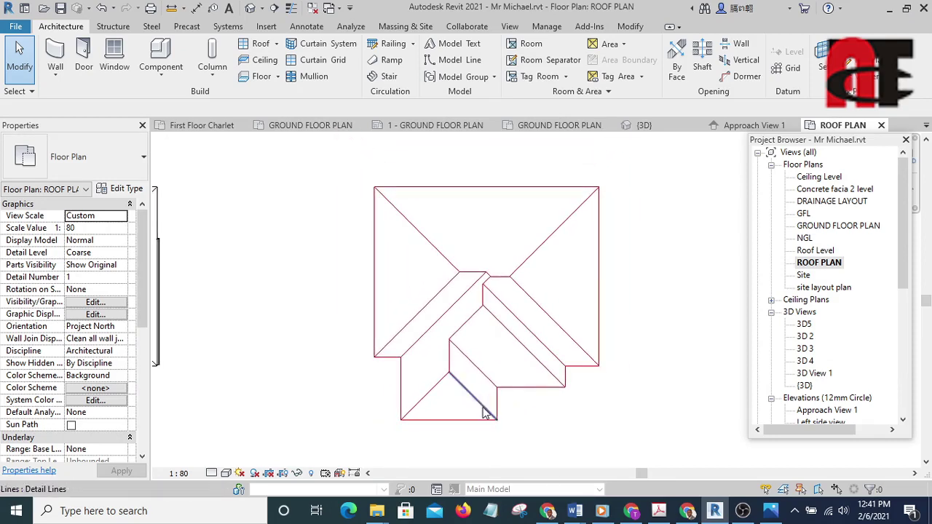
{"action": "scroll", "coordinate": [517, 412], "scroll_direction": "up", "scroll_amount": 4}
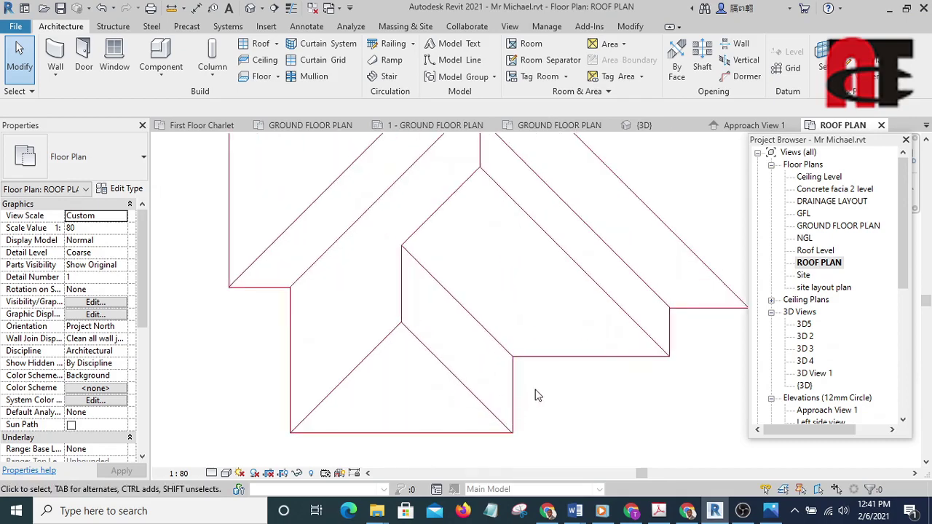
Step: Stretch the upper end of the front wing's right side line about 850 past the adjoining horizontal eave
{"action": "scroll", "coordinate": [508, 428], "scroll_direction": "down", "scroll_amount": 1}
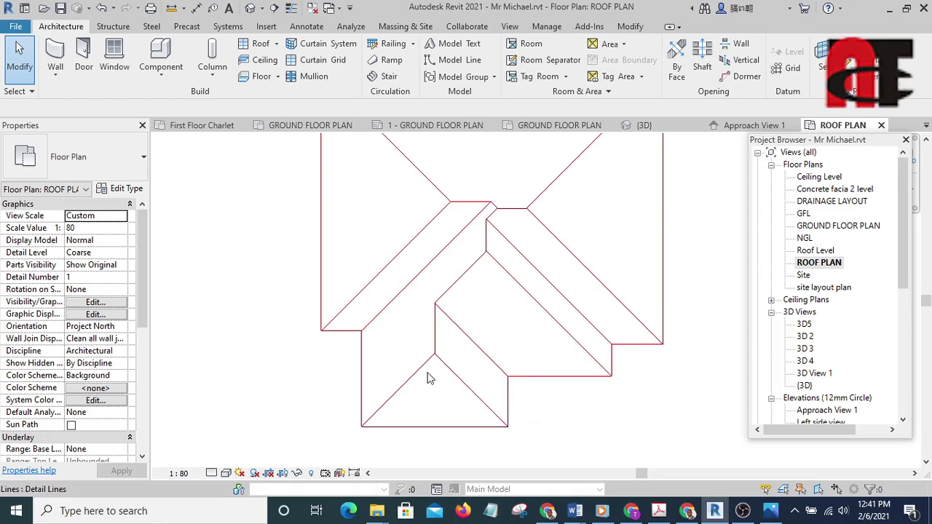
{"action": "scroll", "coordinate": [514, 394], "scroll_direction": "up", "scroll_amount": 2}
{"action": "left_click", "coordinate": [504, 399]}
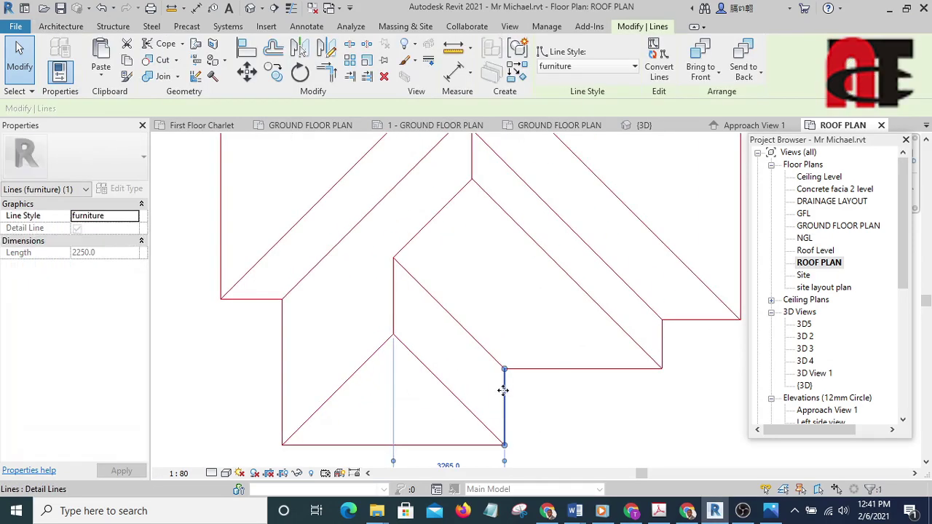
{"action": "left_click_drag", "start_coordinate": [504, 370], "coordinate": [504, 339]}
{"action": "left_click", "coordinate": [541, 406]}
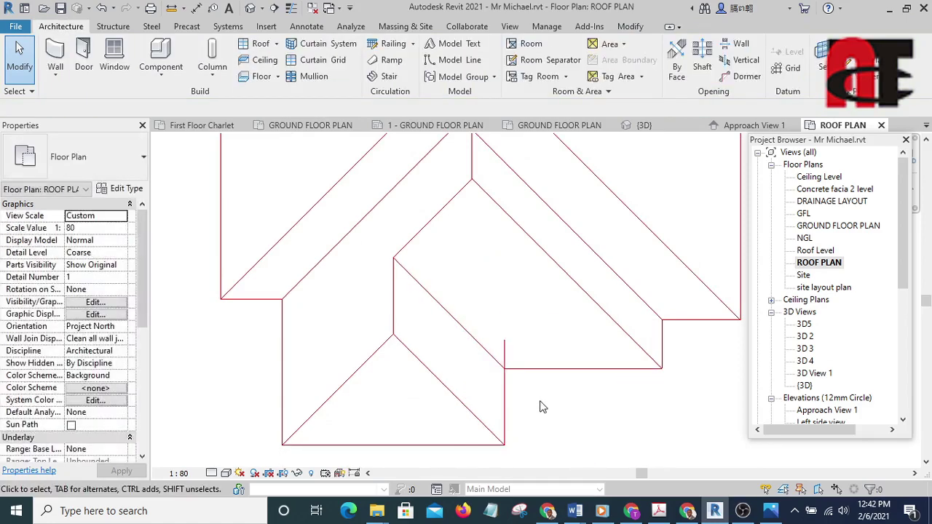
Step: Dimension the right side line's projection above the adjoining horizontal eave with an aligned dimension
{"action": "key", "text": "d"}
{"action": "key", "text": "i"}
{"action": "scroll", "coordinate": [509, 356], "scroll_direction": "up", "scroll_amount": 4}
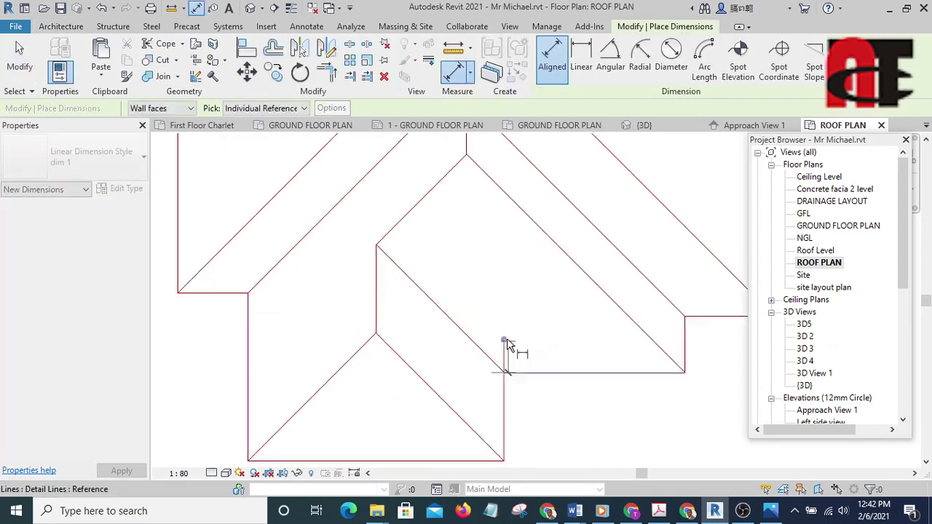
{"action": "left_click", "coordinate": [578, 335]}
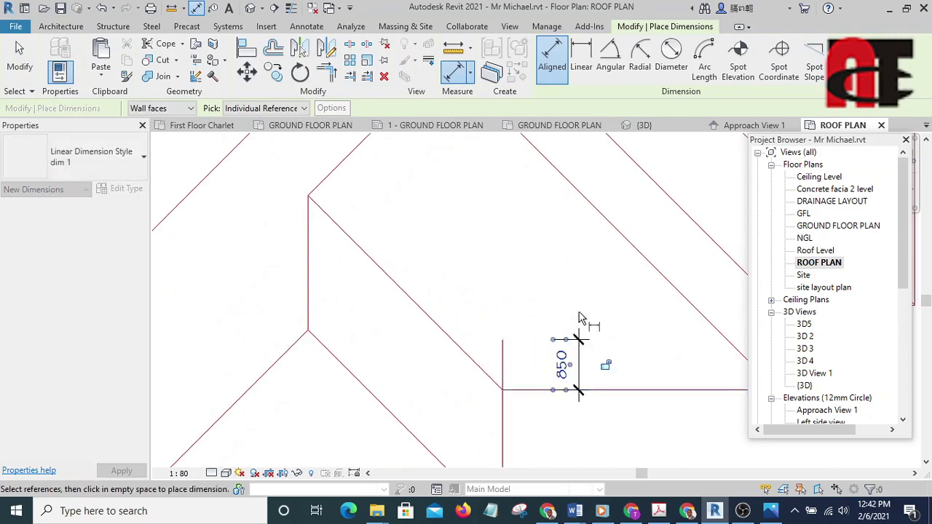
{"action": "key", "text": "Escape"}
{"action": "key", "text": "Escape"}
Step: Set the right side line's projection above the adjoining eave to 600 through its dimension
{"action": "left_click", "coordinate": [501, 368]}
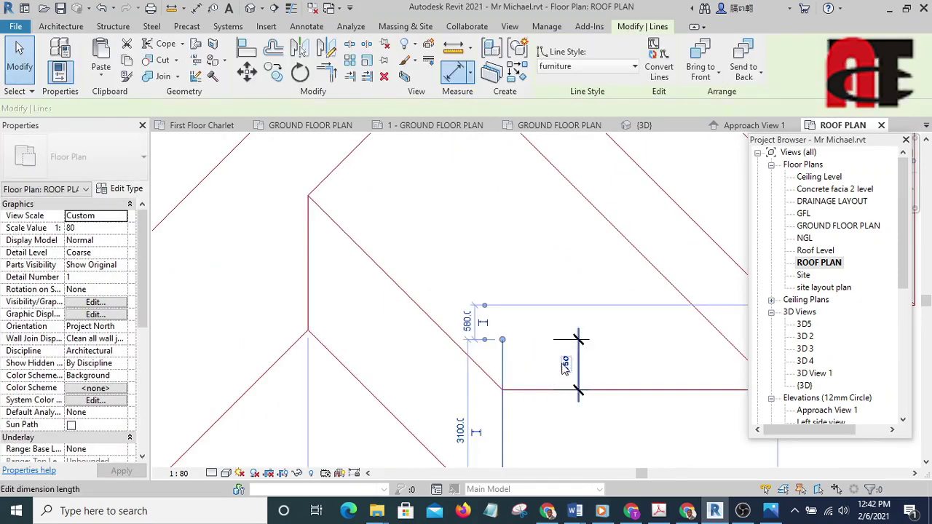
{"action": "left_click", "coordinate": [560, 364]}
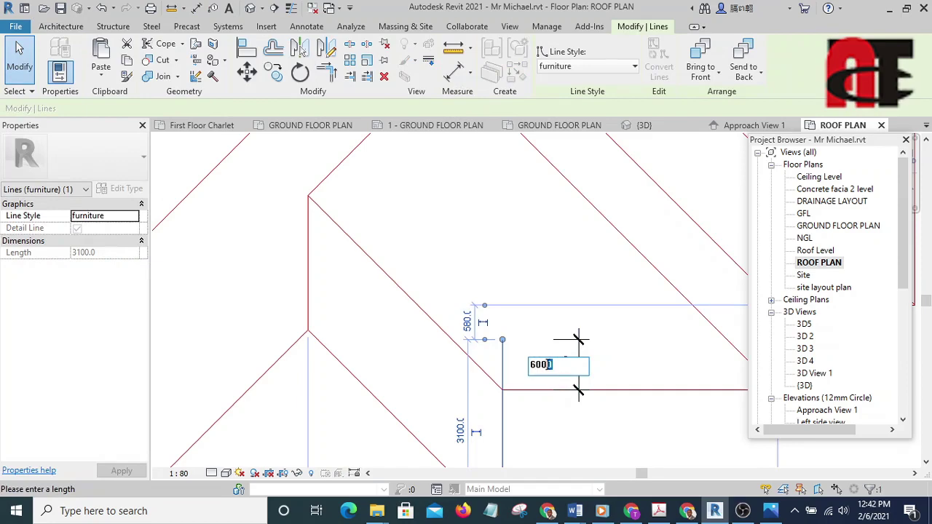
{"action": "key", "text": "Return"}
{"action": "key", "text": "Escape"}
{"action": "scroll", "coordinate": [509, 408], "scroll_direction": "down", "scroll_amount": 5}
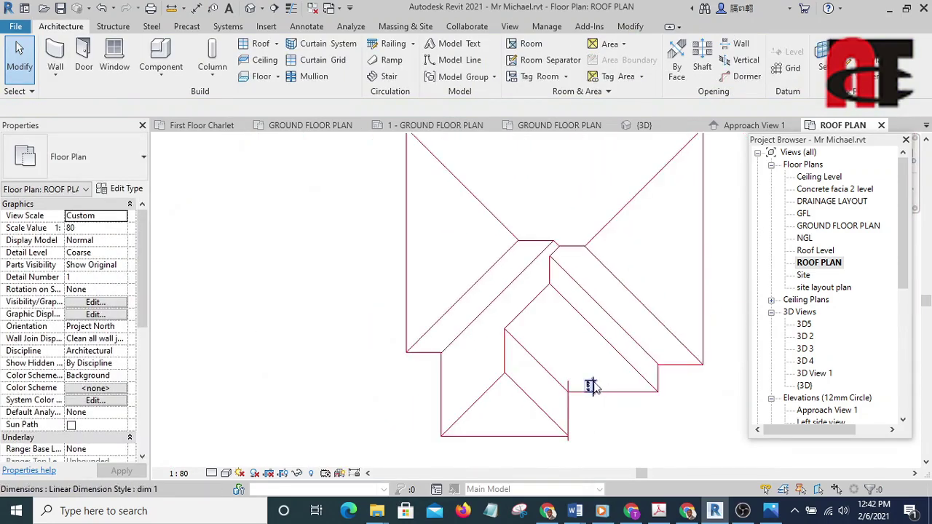
Step: Stretch the upper end of the front wing's left side line about 1120 past the short horizontal eave
{"action": "scroll", "coordinate": [466, 397], "scroll_direction": "up", "scroll_amount": 3}
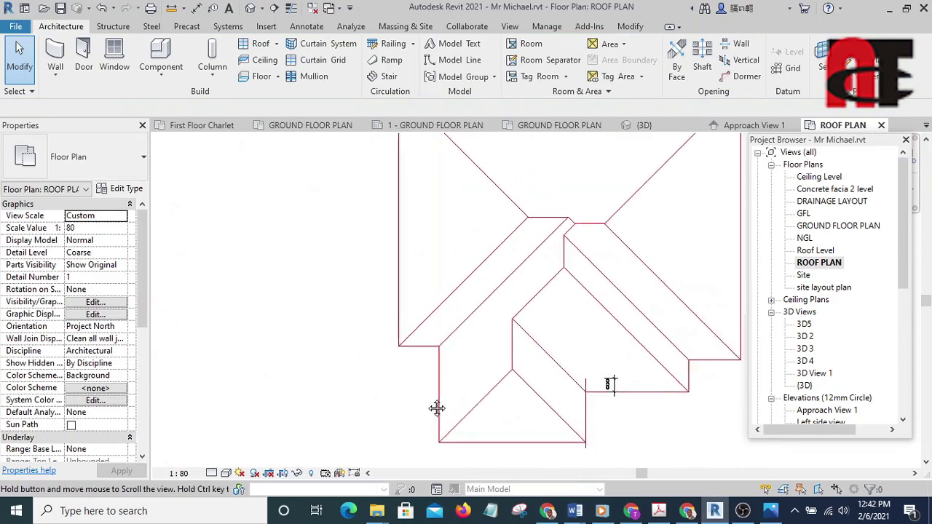
{"action": "left_click", "coordinate": [436, 362]}
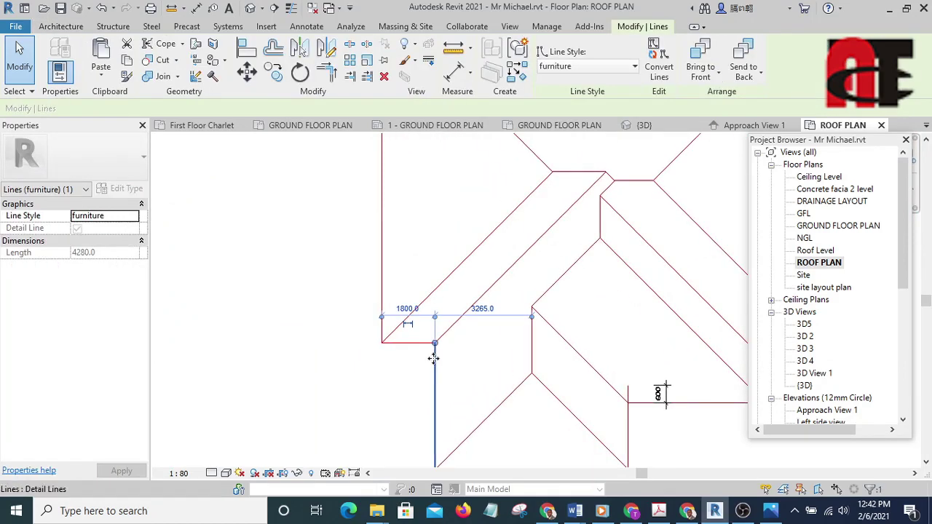
{"action": "left_click_drag", "start_coordinate": [435, 343], "coordinate": [435, 311]}
{"action": "left_click", "coordinate": [402, 406]}
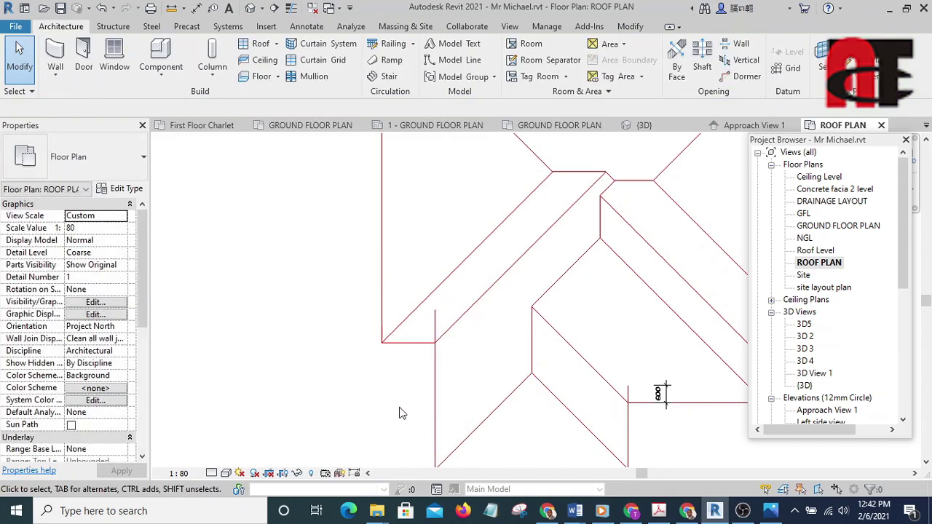
Step: Dimension the left side line's projection above the short horizontal eave with an aligned dimension
{"action": "key", "text": "d"}
{"action": "key", "text": "i"}
{"action": "scroll", "coordinate": [430, 348], "scroll_direction": "up", "scroll_amount": 2}
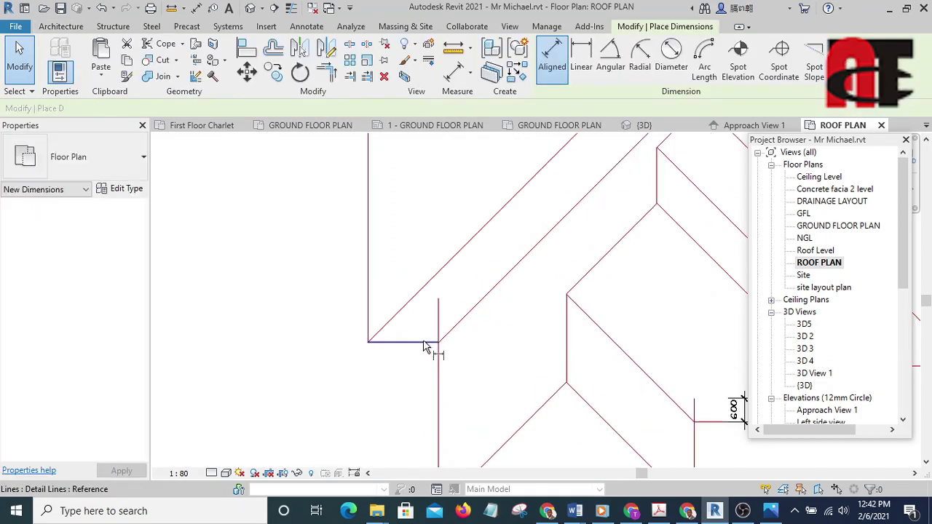
{"action": "left_click", "coordinate": [442, 301]}
{"action": "left_click", "coordinate": [269, 274]}
{"action": "key", "text": "Escape"}
{"action": "key", "text": "Escape"}
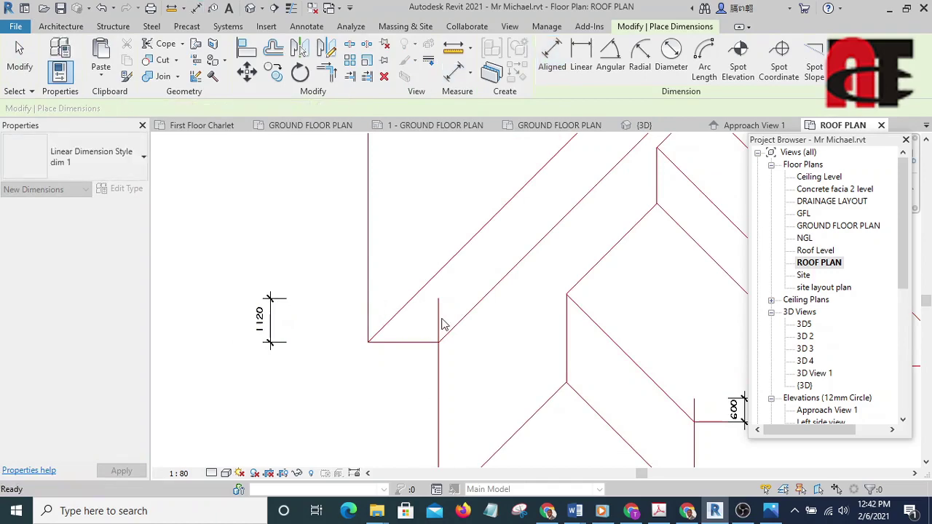
Step: Set the left side line's projection above the short eave to 600 through its dimension
{"action": "left_click", "coordinate": [436, 359]}
{"action": "left_click", "coordinate": [259, 321]}
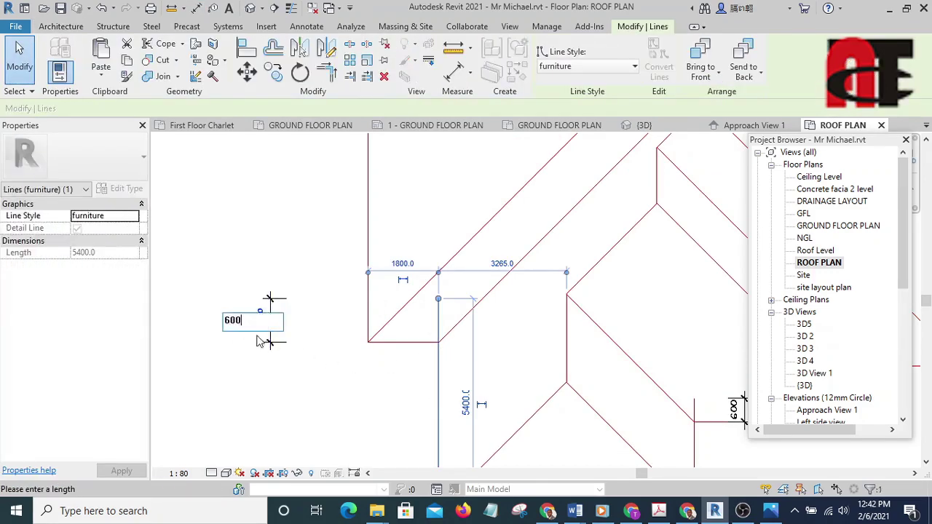
{"action": "type", "text": "600"}
{"action": "key", "text": "Return"}
{"action": "key", "text": "Escape"}
{"action": "scroll", "coordinate": [284, 249], "scroll_direction": "down", "scroll_amount": 3}
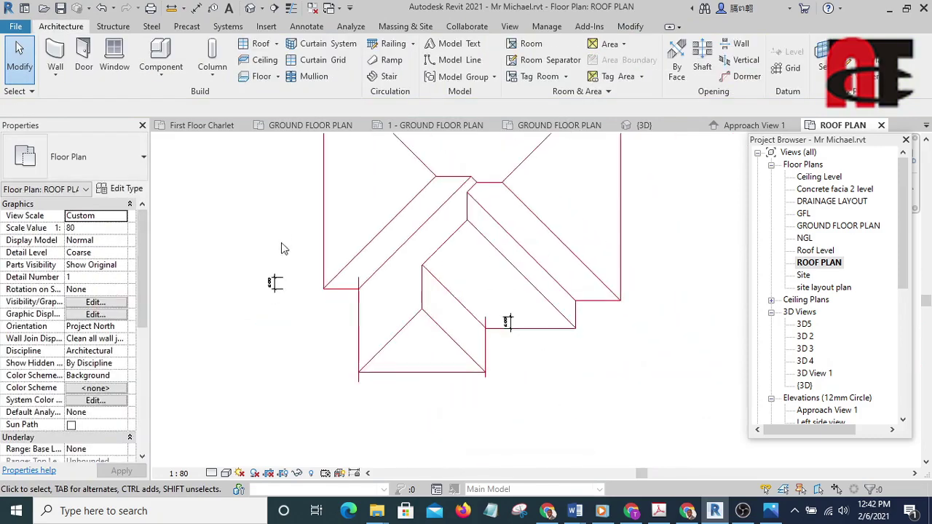
Step: Trim both side lines of the front wing to corners with its front eave line, removing the overshoots below
{"action": "scroll", "coordinate": [371, 395], "scroll_direction": "up", "scroll_amount": 1}
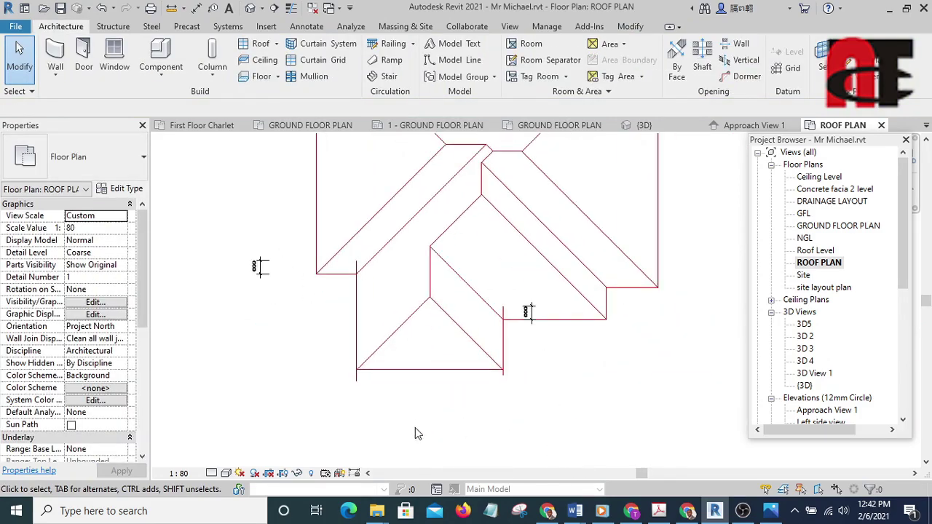
{"action": "key", "text": "t"}
{"action": "key", "text": "r"}
{"action": "scroll", "coordinate": [458, 371], "scroll_direction": "up", "scroll_amount": 1}
{"action": "left_click", "coordinate": [508, 333]}
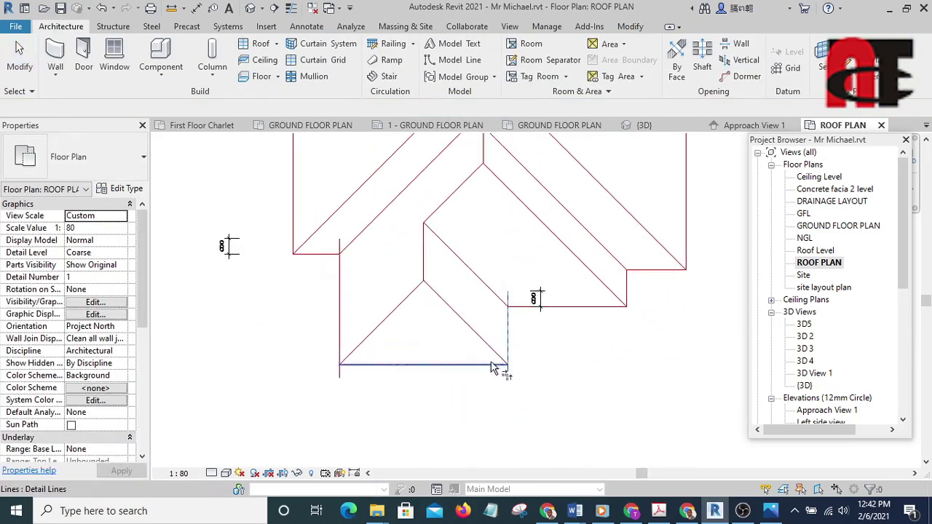
{"action": "left_click", "coordinate": [492, 369]}
{"action": "scroll", "coordinate": [366, 332], "scroll_direction": "up", "scroll_amount": 1}
{"action": "left_click", "coordinate": [337, 333]}
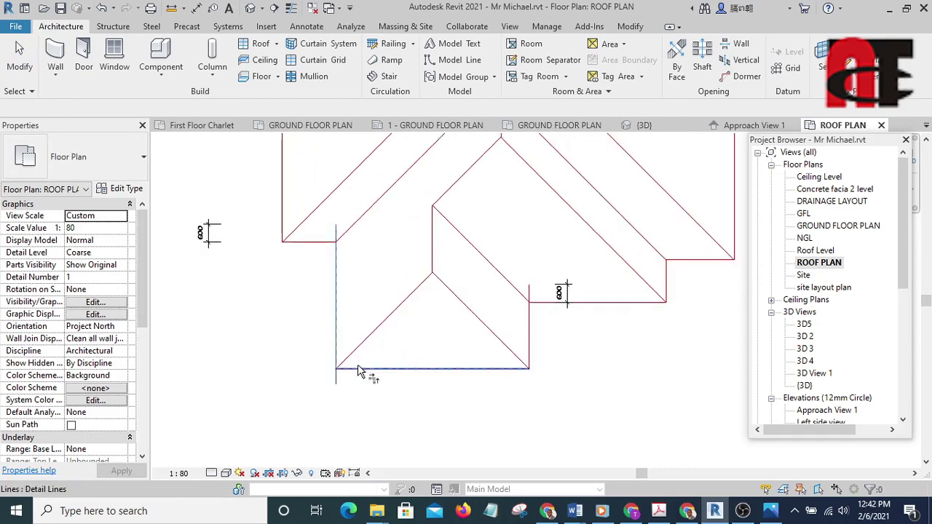
{"action": "left_click", "coordinate": [358, 368]}
{"action": "scroll", "coordinate": [558, 405], "scroll_direction": "down", "scroll_amount": 3}
{"action": "scroll", "coordinate": [505, 432], "scroll_direction": "up", "scroll_amount": 4}
{"action": "key", "text": "Escape"}
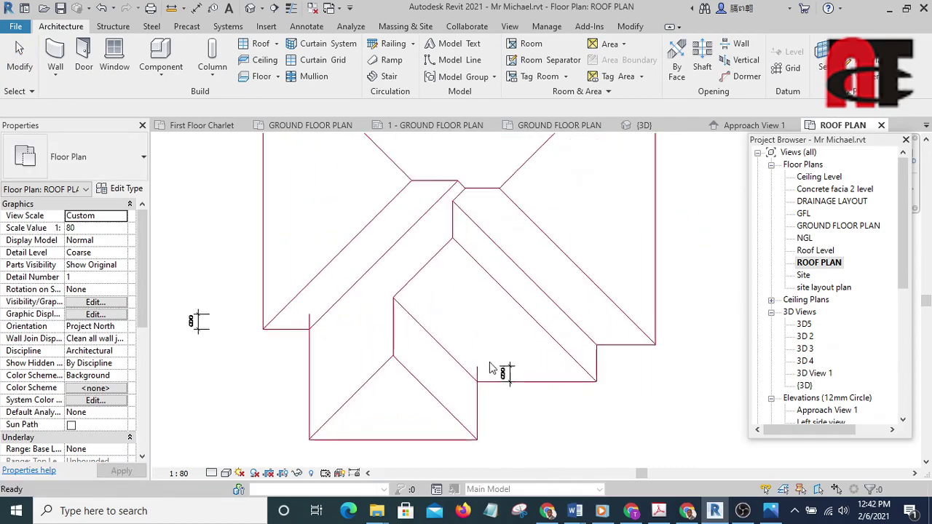
Step: Copy the front wing's right diagonal valley line from the eave corner to the upper end of the right side line
{"action": "middle_click_drag", "start_coordinate": [501, 406], "coordinate": [530, 413]}
{"action": "left_click", "coordinate": [458, 348]}
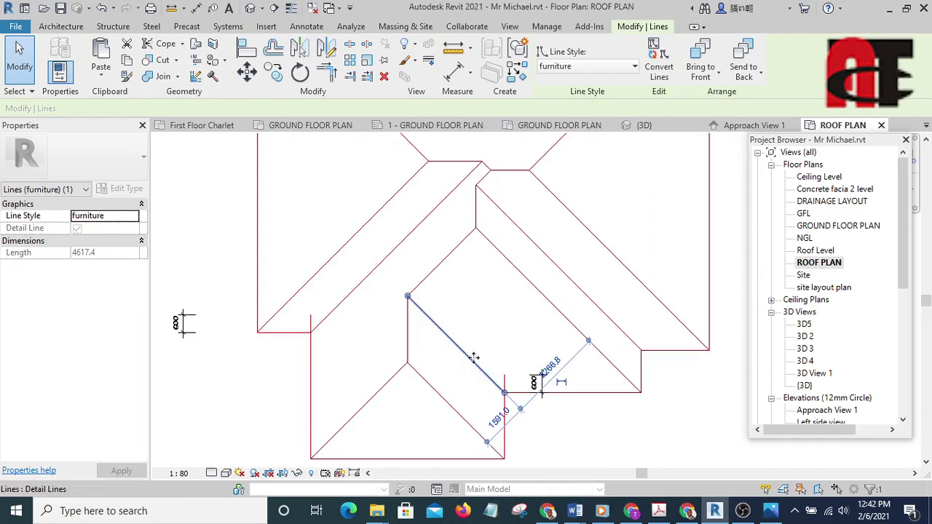
{"action": "left_click", "coordinate": [274, 74]}
{"action": "scroll", "coordinate": [509, 385], "scroll_direction": "up", "scroll_amount": 3}
{"action": "left_click", "coordinate": [504, 393]}
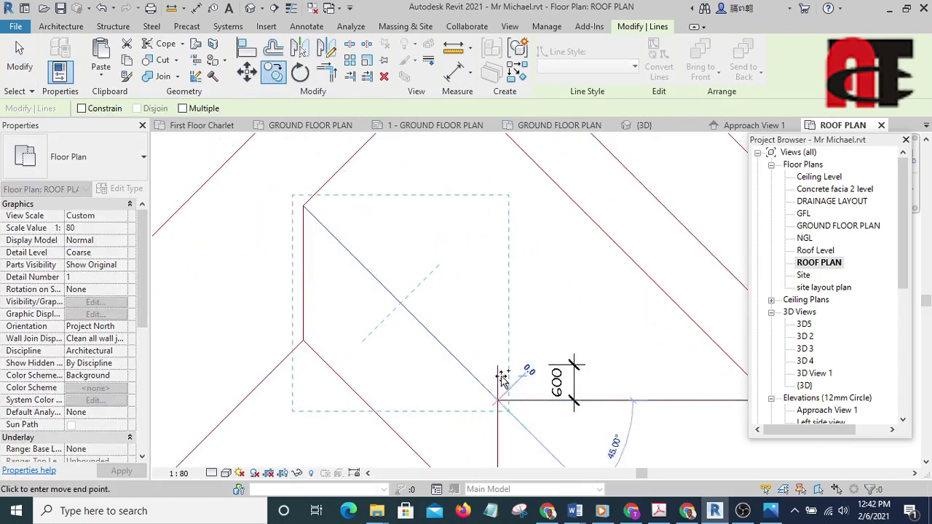
{"action": "left_click", "coordinate": [500, 367]}
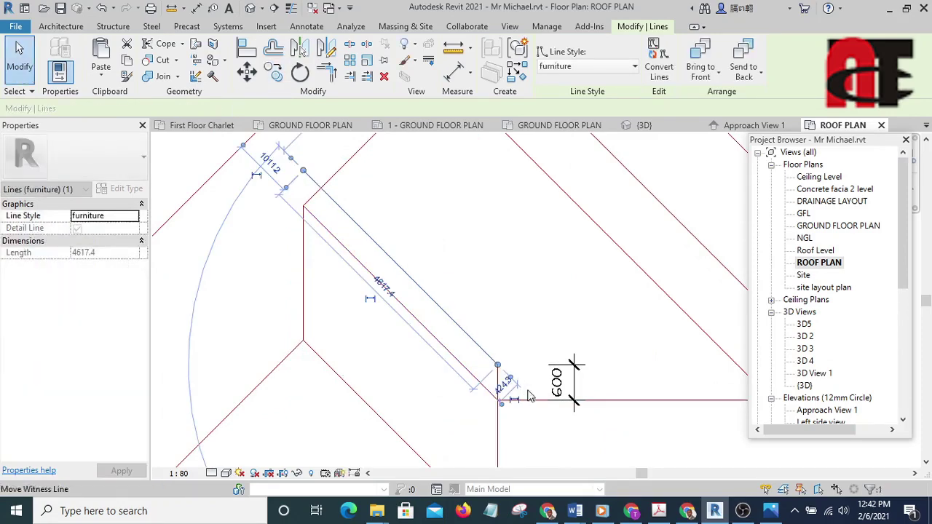
{"action": "left_click", "coordinate": [565, 445]}
Step: Delete the original right valley line beneath its copy on the front wing
{"action": "left_click", "coordinate": [461, 361]}
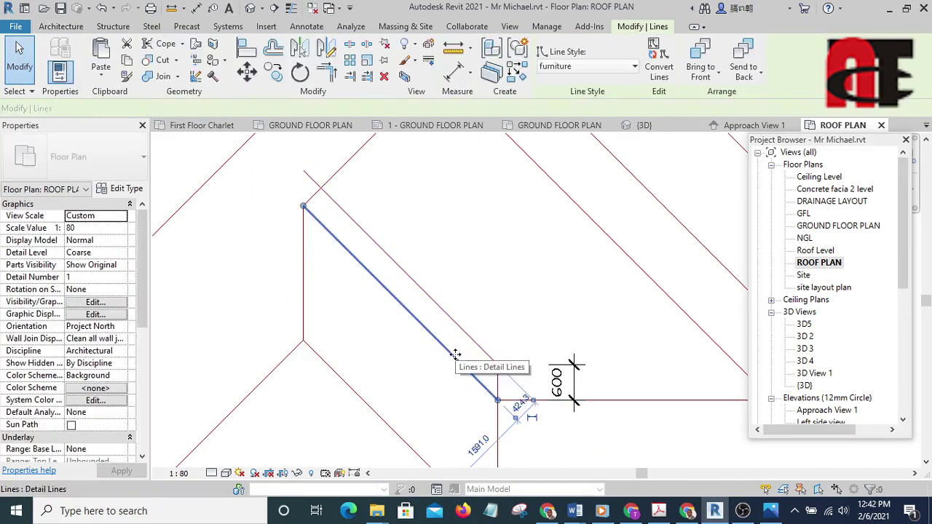
{"action": "key", "text": "Delete"}
{"action": "scroll", "coordinate": [419, 273], "scroll_direction": "down", "scroll_amount": 3}
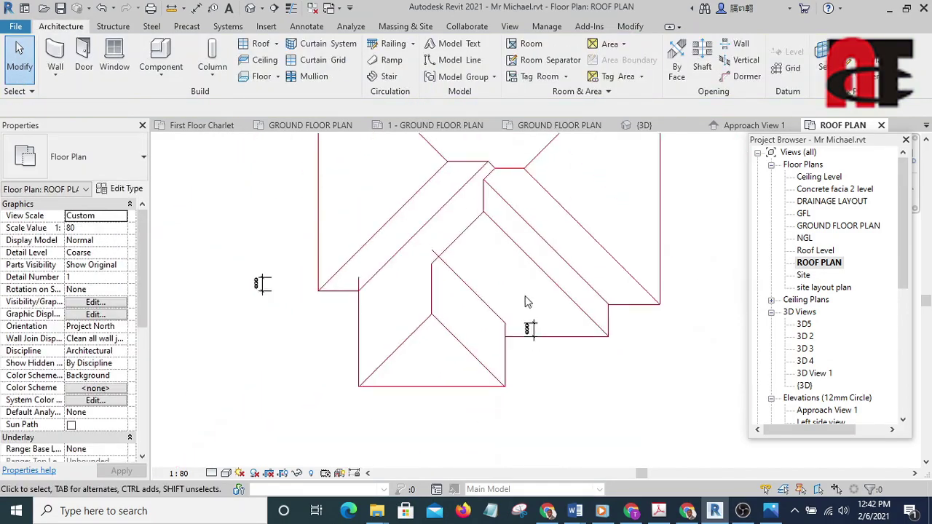
Step: Copy the long left diagonal valley line from the eave corner to the upper end of the left side line
{"action": "scroll", "coordinate": [419, 273], "scroll_direction": "up", "scroll_amount": 1}
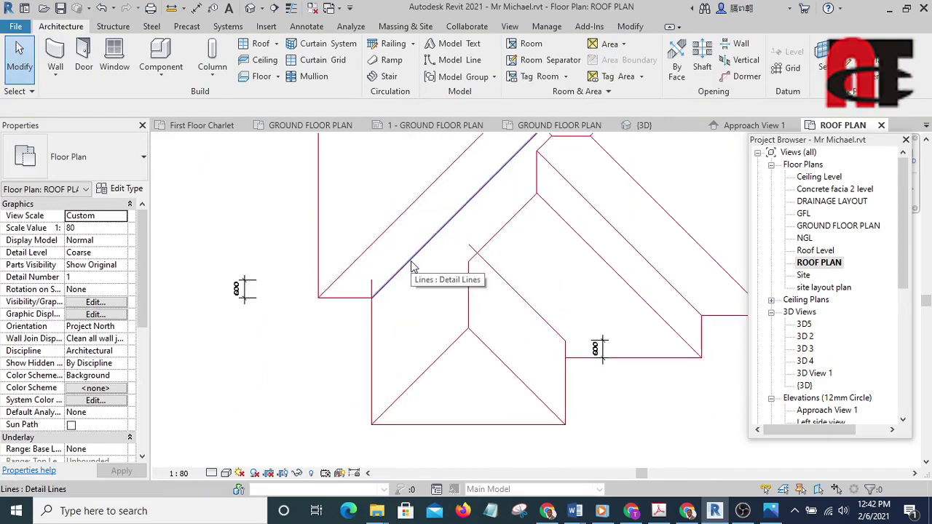
{"action": "left_click", "coordinate": [411, 262]}
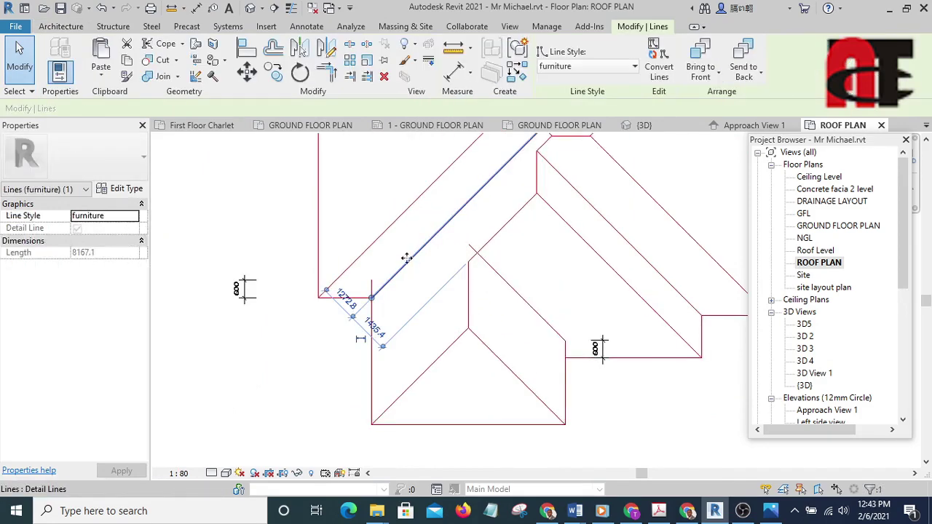
{"action": "left_click", "coordinate": [273, 73]}
{"action": "scroll", "coordinate": [374, 308], "scroll_direction": "up", "scroll_amount": 2}
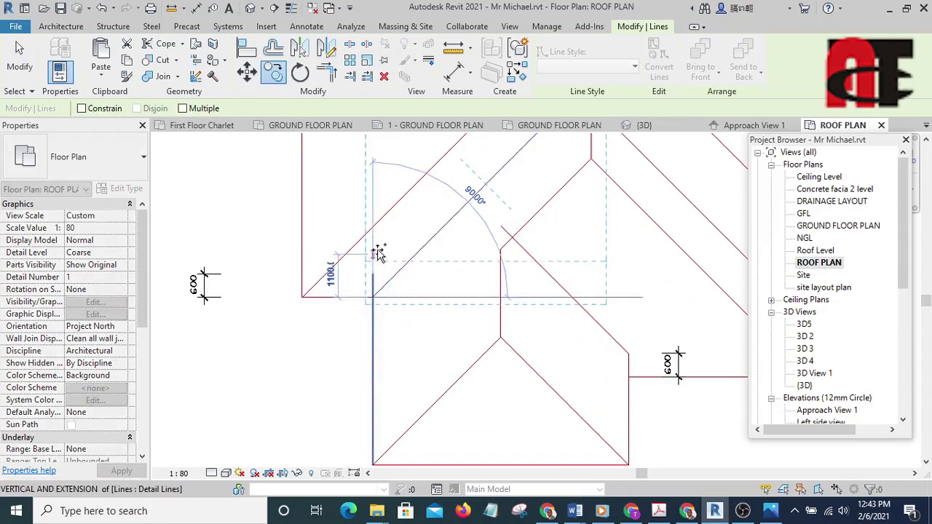
{"action": "left_click", "coordinate": [372, 273]}
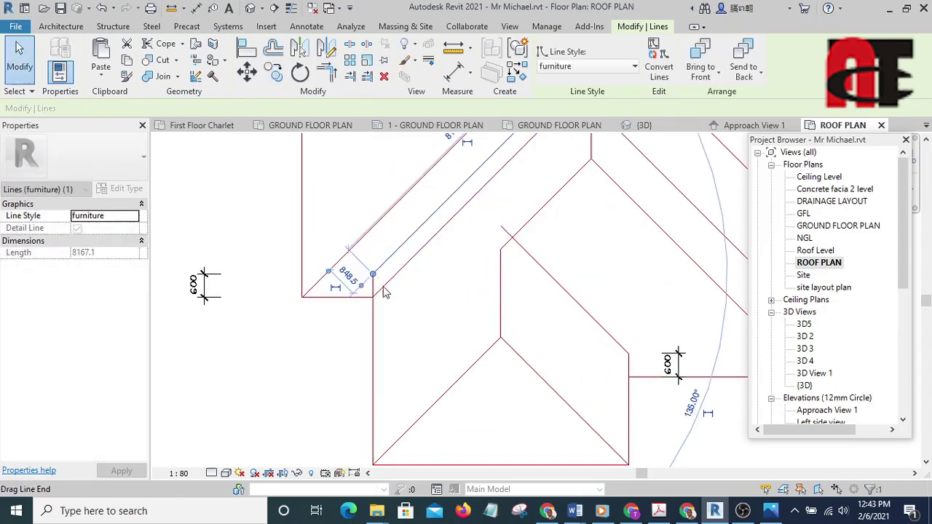
{"action": "left_click", "coordinate": [332, 360]}
{"action": "scroll", "coordinate": [337, 359], "scroll_direction": "down", "scroll_amount": 4}
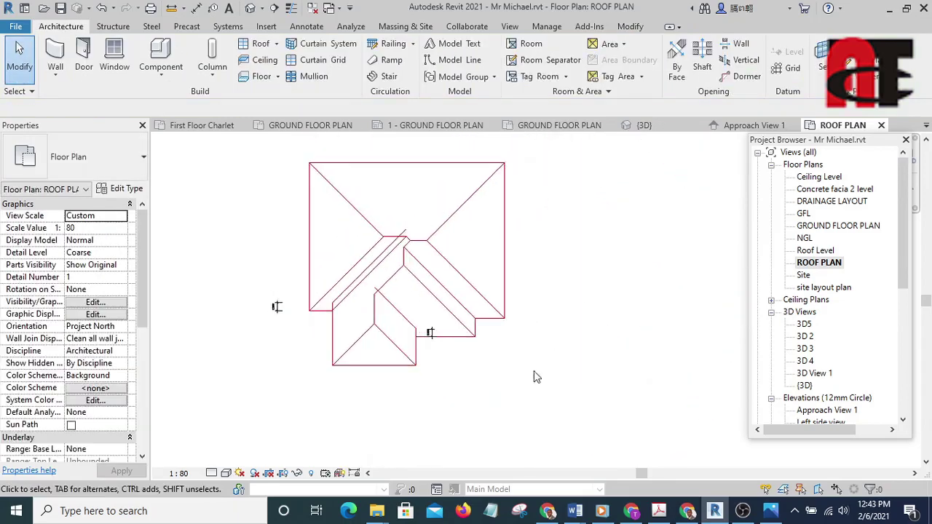
Step: Trim the front wing's vertical ridge line and the copied right valley line to a common corner
{"action": "scroll", "coordinate": [517, 378], "scroll_direction": "up", "scroll_amount": 3}
{"action": "scroll", "coordinate": [419, 341], "scroll_direction": "up", "scroll_amount": 2}
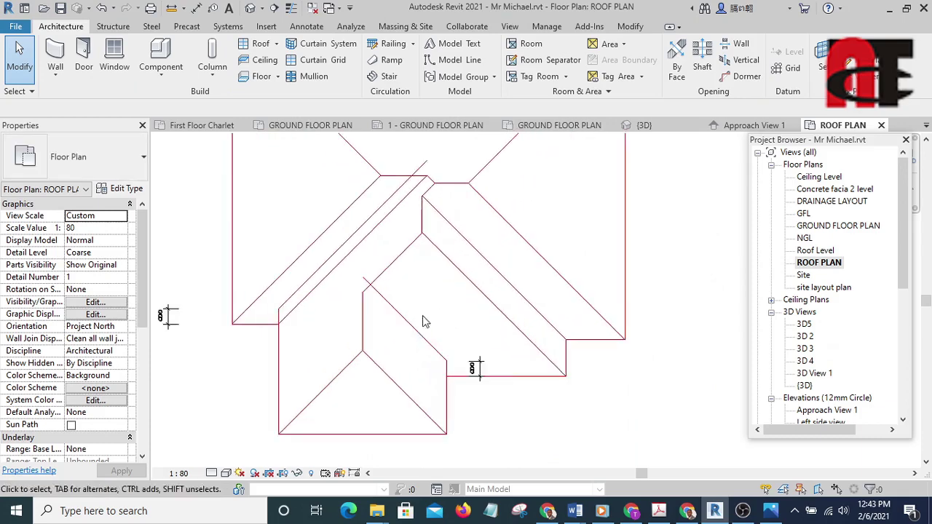
{"action": "scroll", "coordinate": [436, 298], "scroll_direction": "up", "scroll_amount": 1}
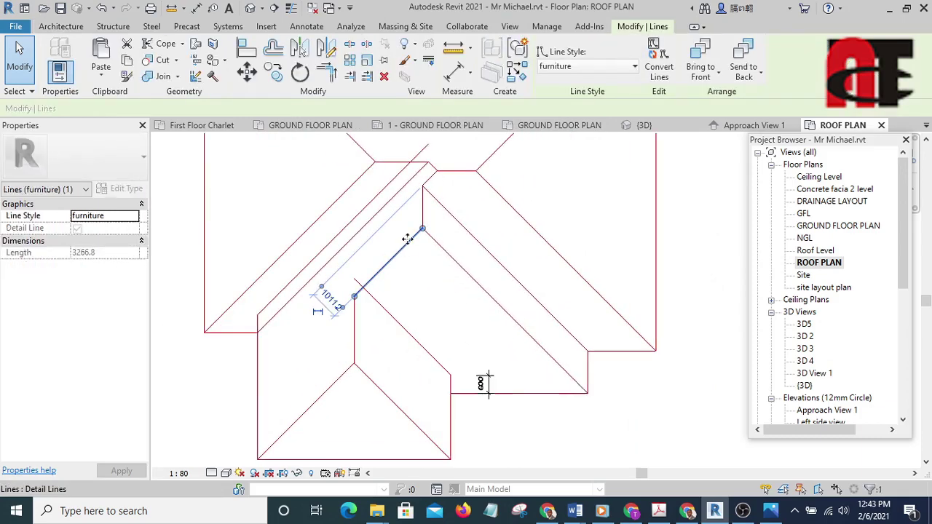
{"action": "left_click", "coordinate": [549, 428]}
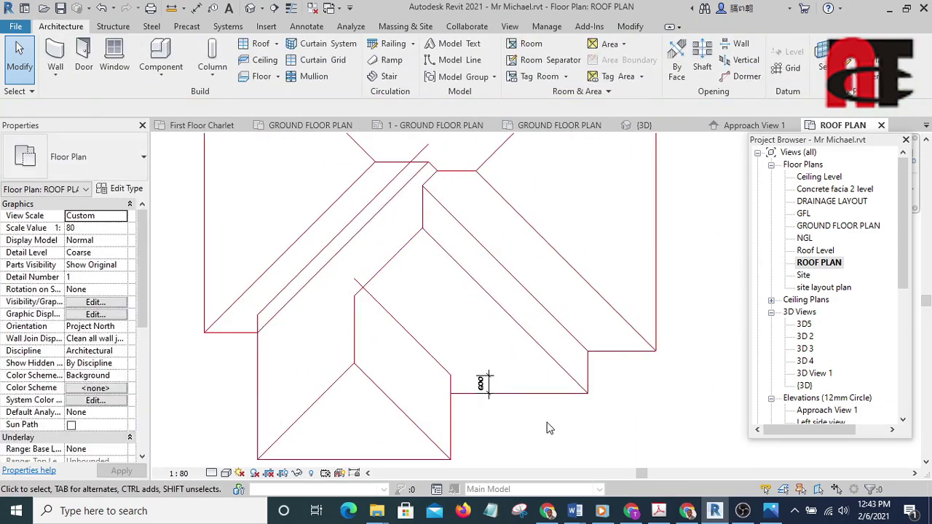
{"action": "key", "text": "t"}
{"action": "key", "text": "r"}
{"action": "scroll", "coordinate": [441, 349], "scroll_direction": "up", "scroll_amount": 1}
{"action": "left_click", "coordinate": [390, 321]}
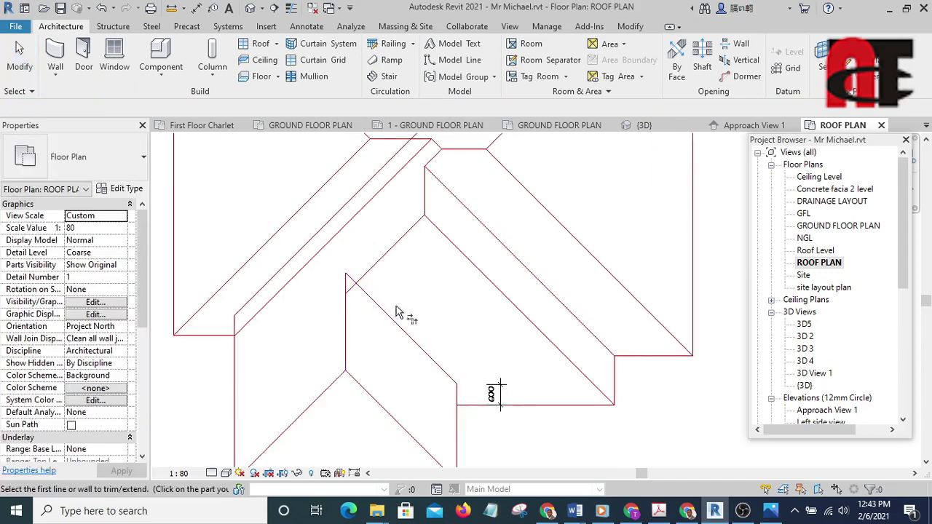
{"action": "scroll", "coordinate": [417, 311], "scroll_direction": "down", "scroll_amount": 4}
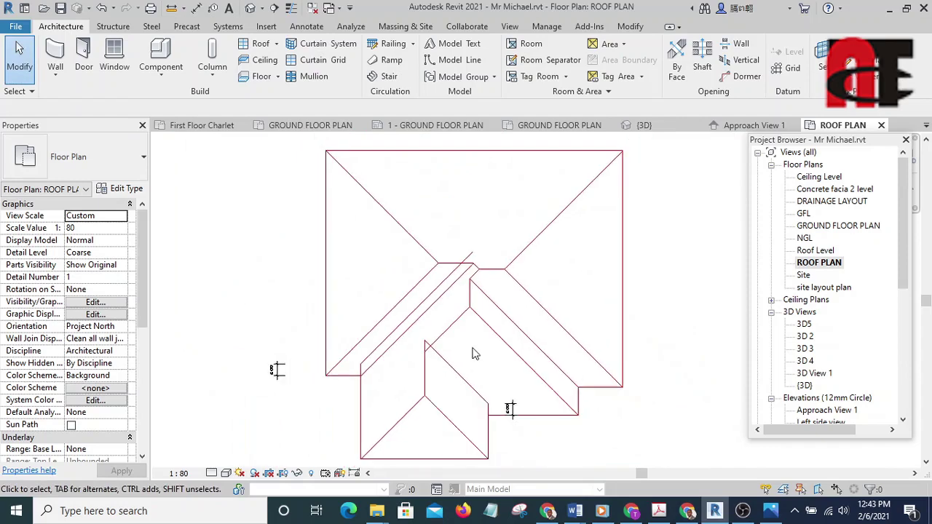
{"action": "middle_click_drag", "start_coordinate": [451, 320], "coordinate": [489, 331]}
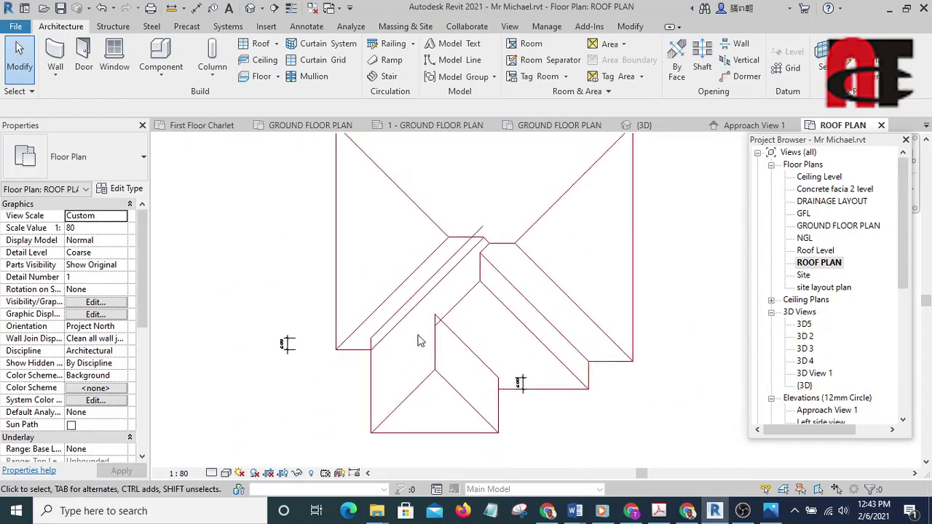
Step: Delete the original long left diagonal valley line running parallel beside its copy
{"action": "scroll", "coordinate": [390, 337], "scroll_direction": "up", "scroll_amount": 2}
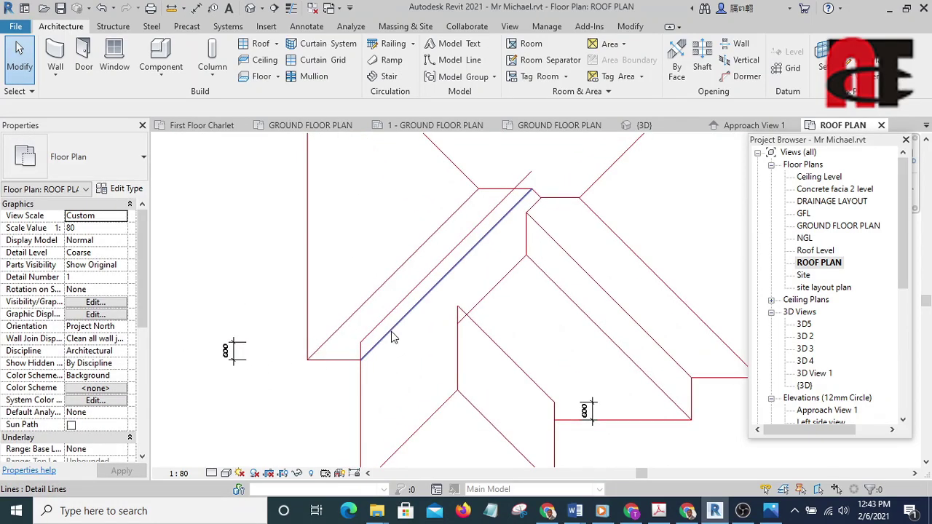
{"action": "left_click", "coordinate": [391, 337]}
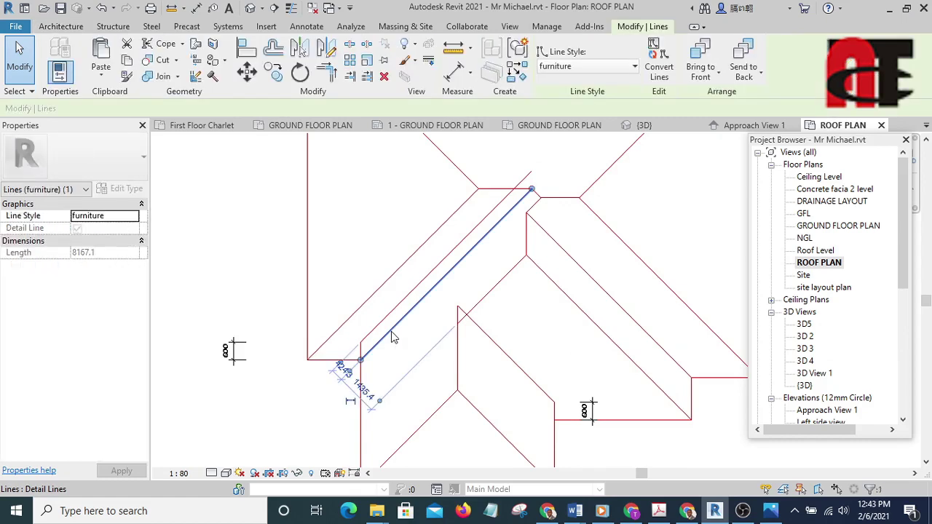
{"action": "key", "text": "Delete"}
{"action": "middle_click_drag", "start_coordinate": [493, 255], "coordinate": [434, 264]}
{"action": "scroll", "coordinate": [439, 243], "scroll_direction": "up", "scroll_amount": 1}
{"action": "scroll", "coordinate": [437, 231], "scroll_direction": "down", "scroll_amount": 3}
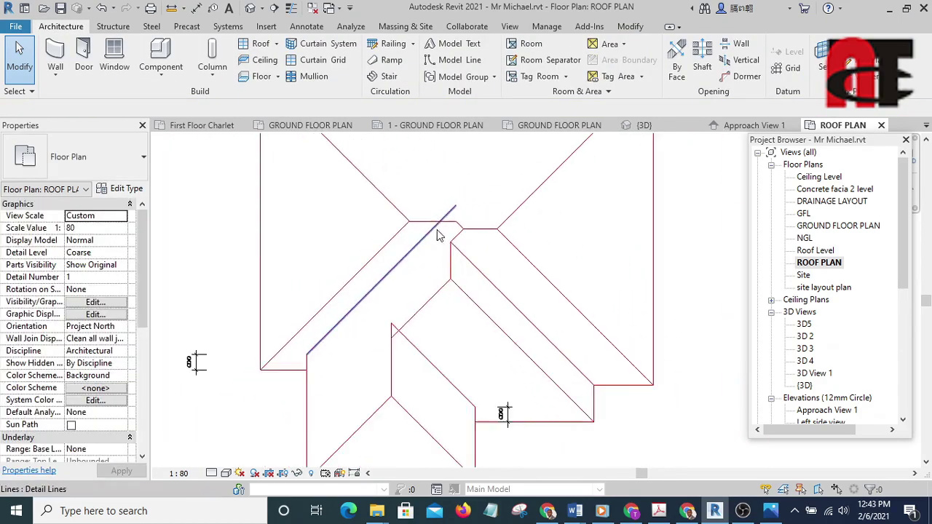
{"action": "scroll", "coordinate": [441, 232], "scroll_direction": "up", "scroll_amount": 3}
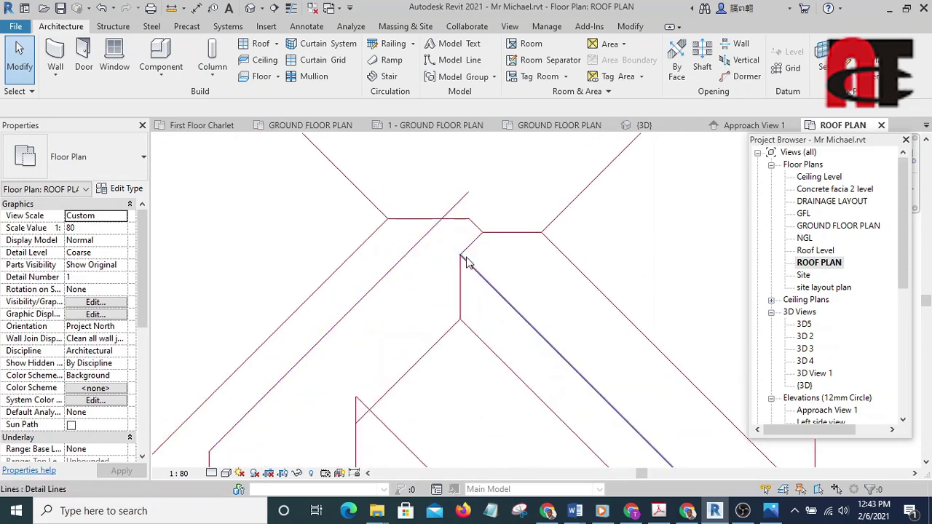
{"action": "scroll", "coordinate": [475, 227], "scroll_direction": "up", "scroll_amount": 2}
{"action": "left_click", "coordinate": [475, 228]}
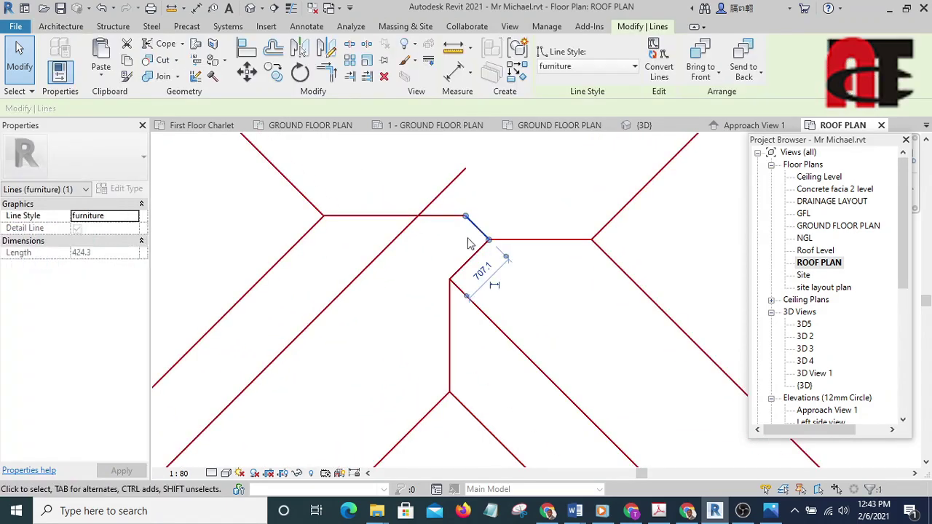
{"action": "left_click", "coordinate": [247, 71]}
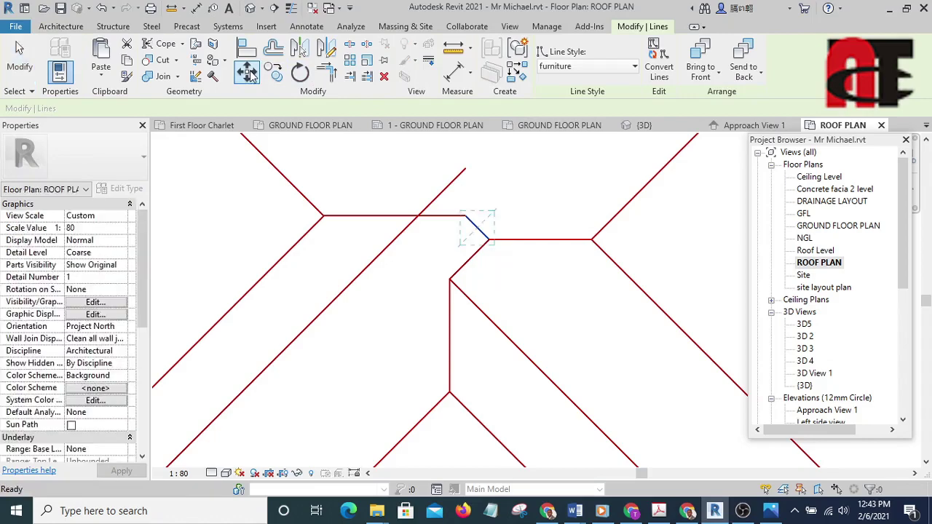
{"action": "key", "text": "Escape"}
Step: Copy the short diagonal connector from its upper end to the intersection of the copied left valley line and the left horizontal ridge line
{"action": "left_click", "coordinate": [478, 227]}
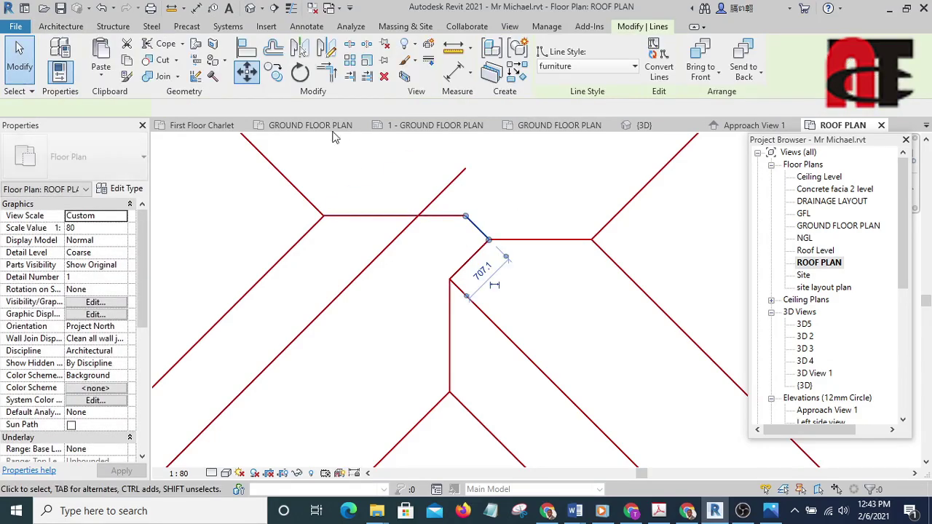
{"action": "left_click", "coordinate": [274, 73]}
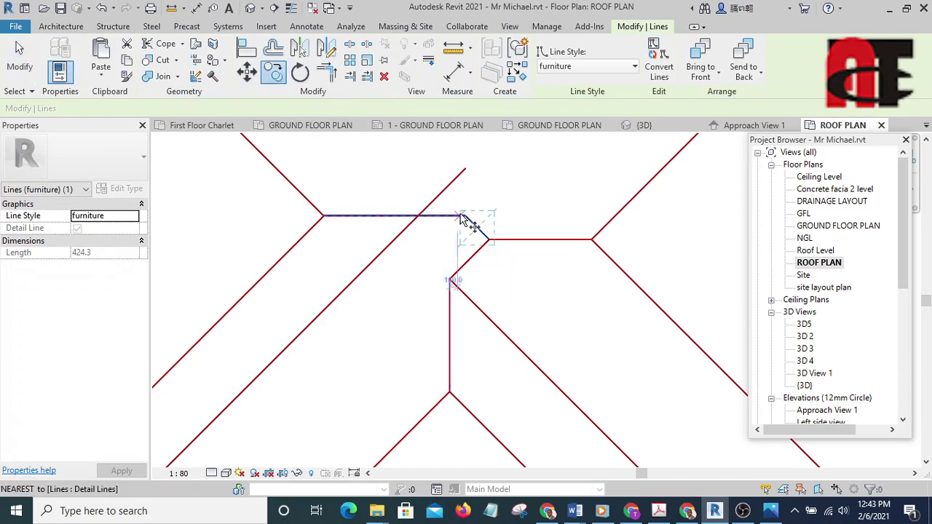
{"action": "left_click", "coordinate": [466, 216]}
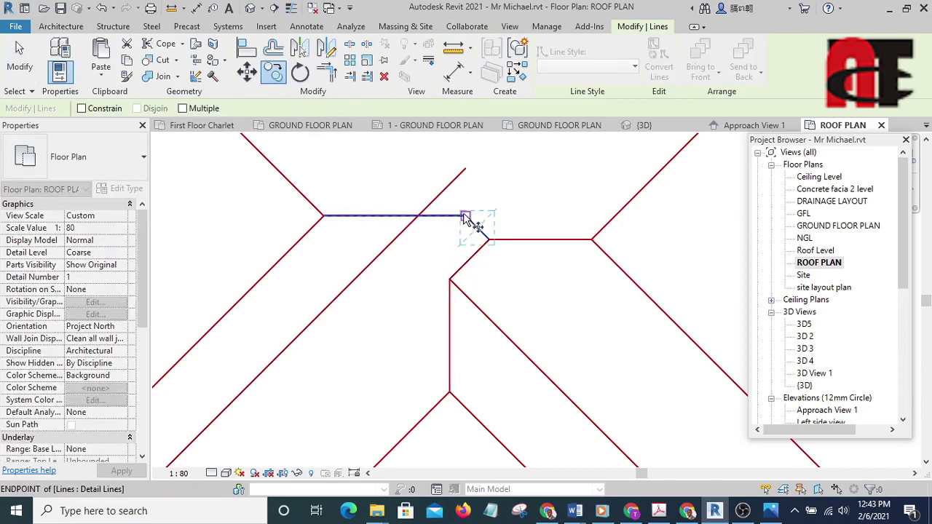
{"action": "left_click", "coordinate": [418, 222]}
{"action": "key", "text": "Escape"}
Step: Trim the copied left valley line and the left horizontal ridge line to a common corner
{"action": "scroll", "coordinate": [442, 226], "scroll_direction": "down", "scroll_amount": 1}
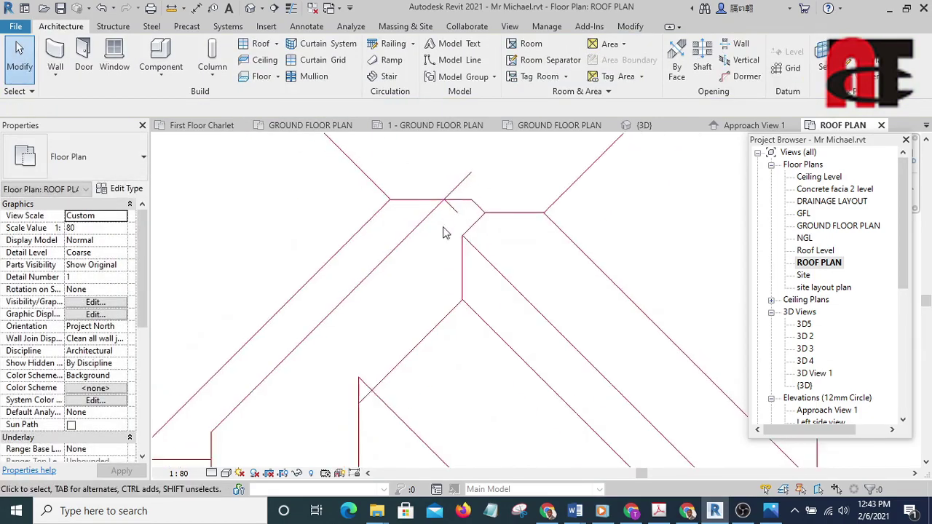
{"action": "scroll", "coordinate": [445, 233], "scroll_direction": "up", "scroll_amount": 1}
{"action": "scroll", "coordinate": [437, 201], "scroll_direction": "up", "scroll_amount": 2}
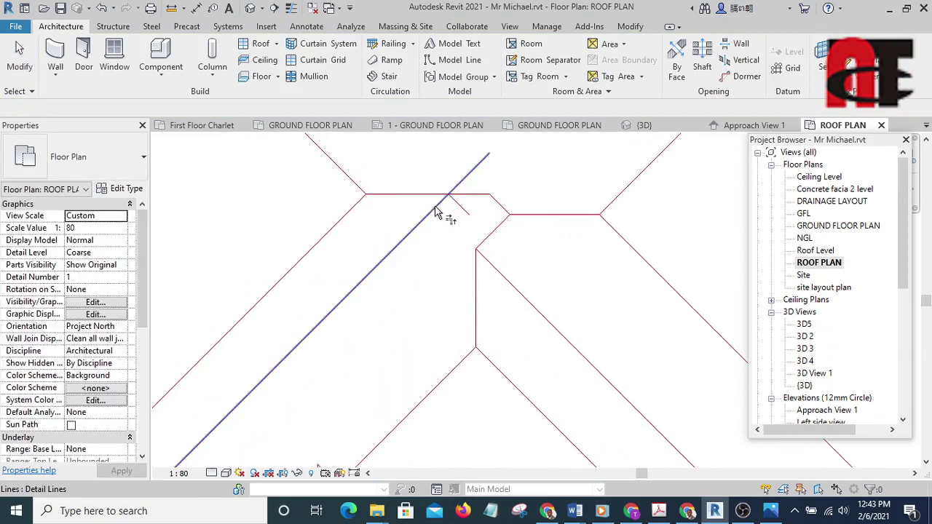
{"action": "scroll", "coordinate": [452, 207], "scroll_direction": "up", "scroll_amount": 3}
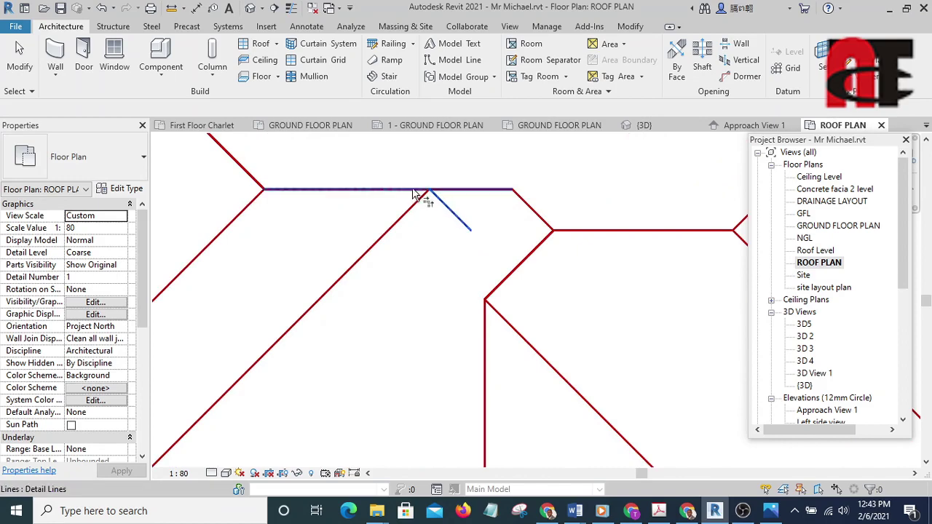
Step: Extend the copied short diagonal connector to the opposing diagonal below the right horizontal ridge line, and delete the original connector
{"action": "scroll", "coordinate": [452, 202], "scroll_direction": "down", "scroll_amount": 2}
{"action": "middle_click_drag", "start_coordinate": [493, 204], "coordinate": [502, 300]}
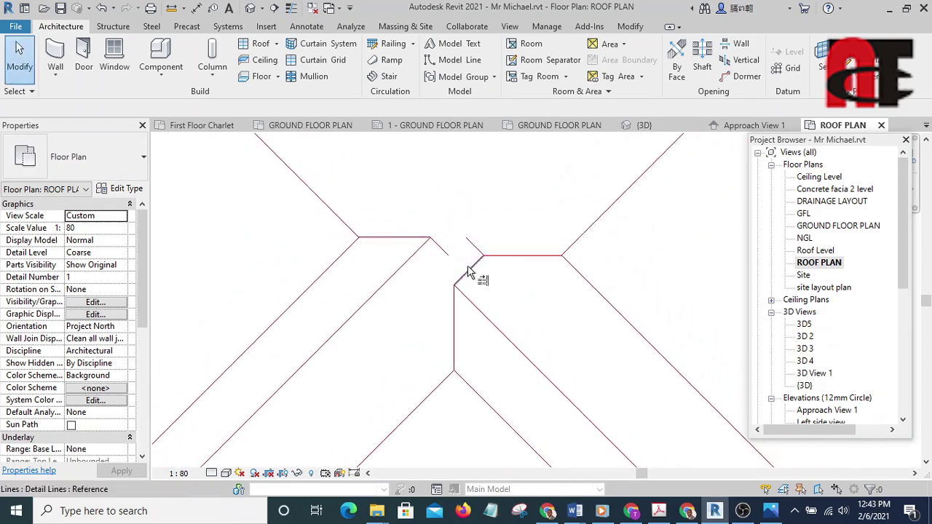
{"action": "scroll", "coordinate": [469, 272], "scroll_direction": "up", "scroll_amount": 1}
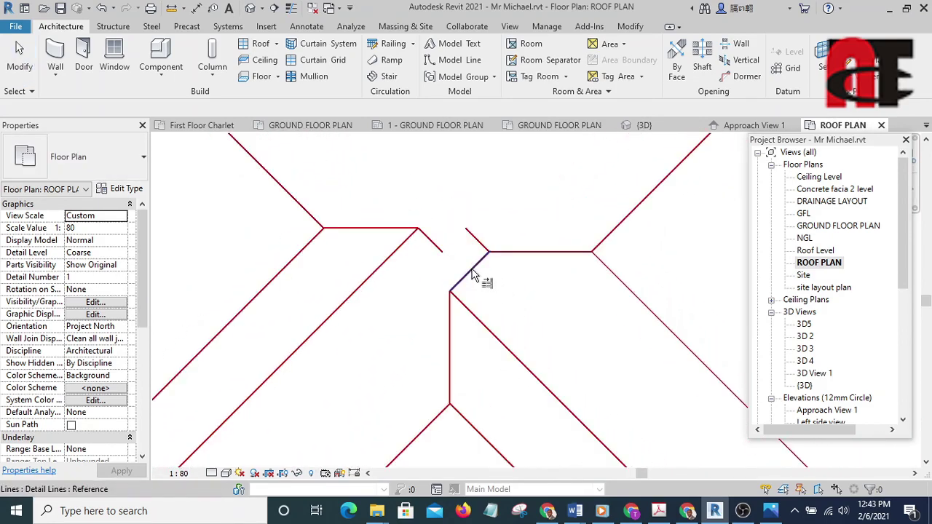
{"action": "right_click", "coordinate": [531, 218]}
{"action": "left_click", "coordinate": [540, 220]}
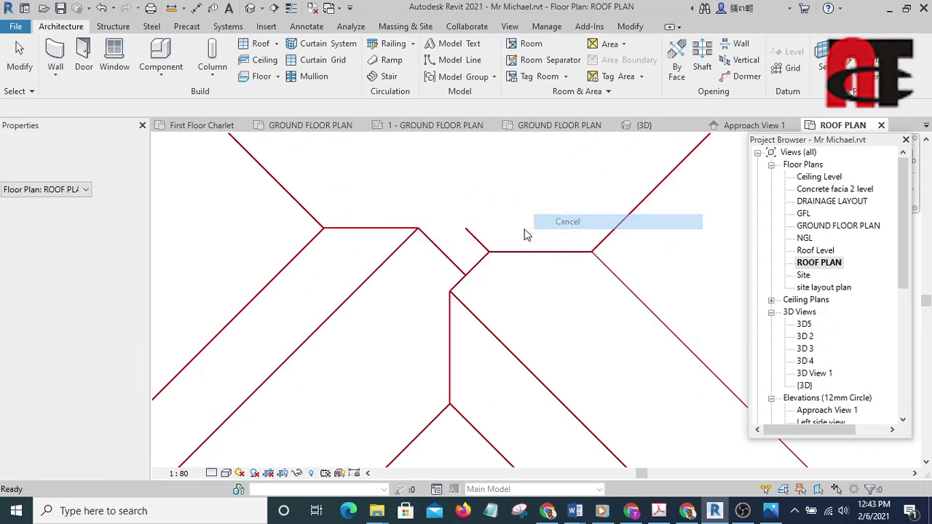
{"action": "left_click", "coordinate": [477, 245]}
{"action": "key", "text": "Delete"}
Step: Move the diagonal line above the front wing up 600 mm so its lower end meets the upper end of the wing's vertical ridge line
{"action": "scroll", "coordinate": [535, 246], "scroll_direction": "down", "scroll_amount": 2}
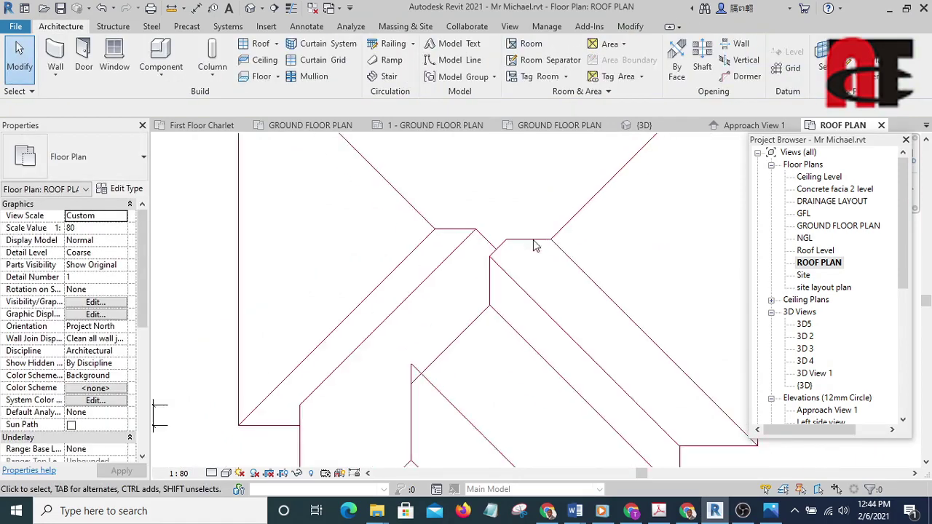
{"action": "scroll", "coordinate": [535, 246], "scroll_direction": "down", "scroll_amount": 2}
{"action": "middle_click_drag", "start_coordinate": [531, 249], "coordinate": [503, 288]}
{"action": "scroll", "coordinate": [501, 287], "scroll_direction": "up", "scroll_amount": 2}
{"action": "scroll", "coordinate": [472, 284], "scroll_direction": "up", "scroll_amount": 2}
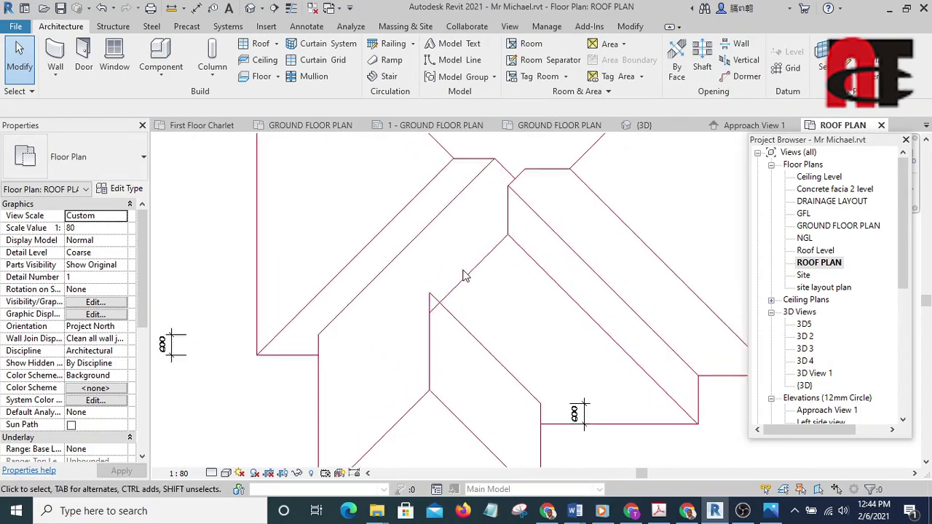
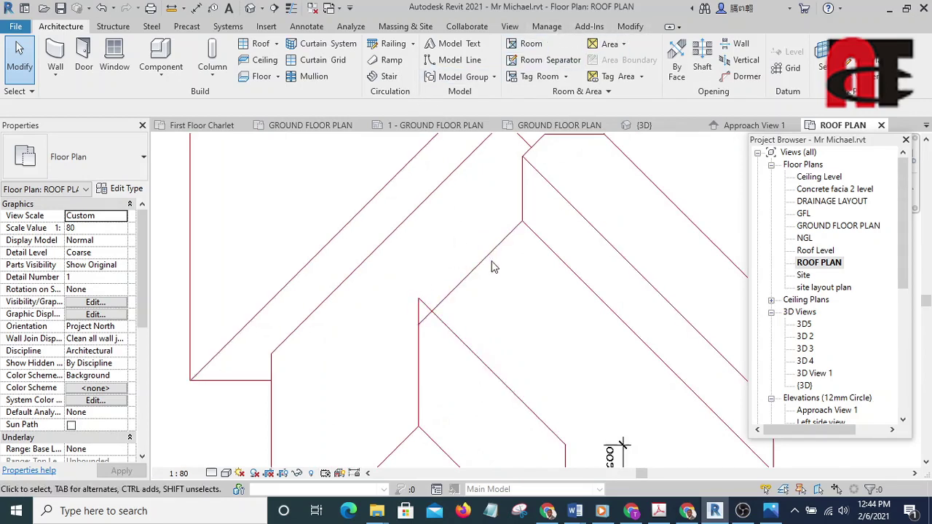
{"action": "left_click", "coordinate": [491, 260]}
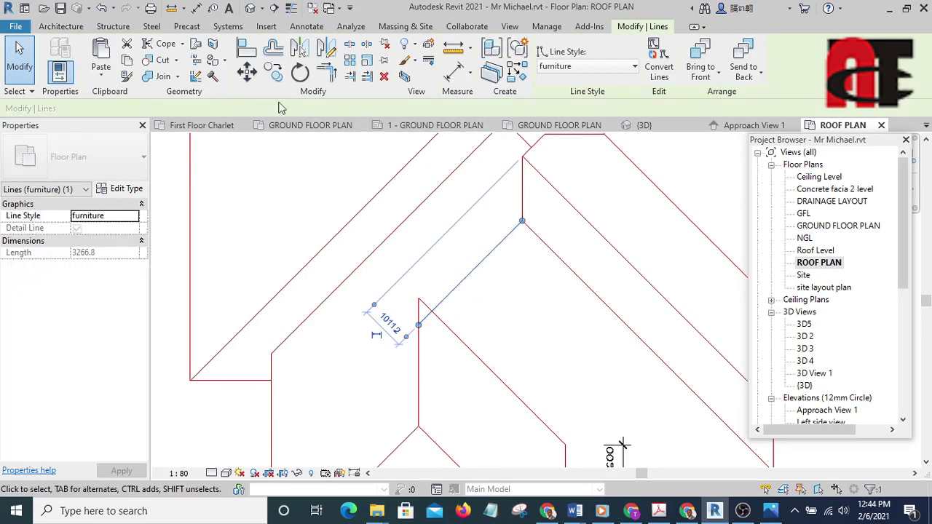
{"action": "key", "text": "m"}
{"action": "key", "text": "v"}
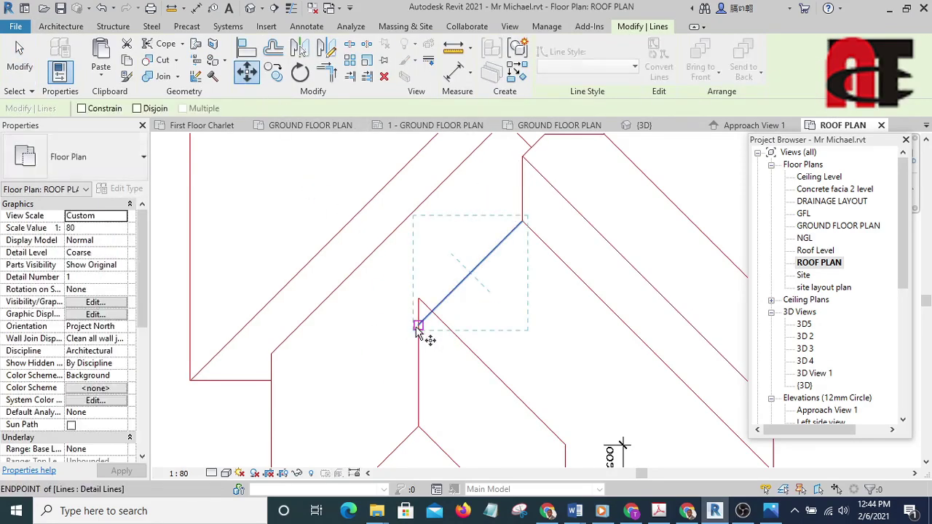
{"action": "left_click", "coordinate": [419, 324]}
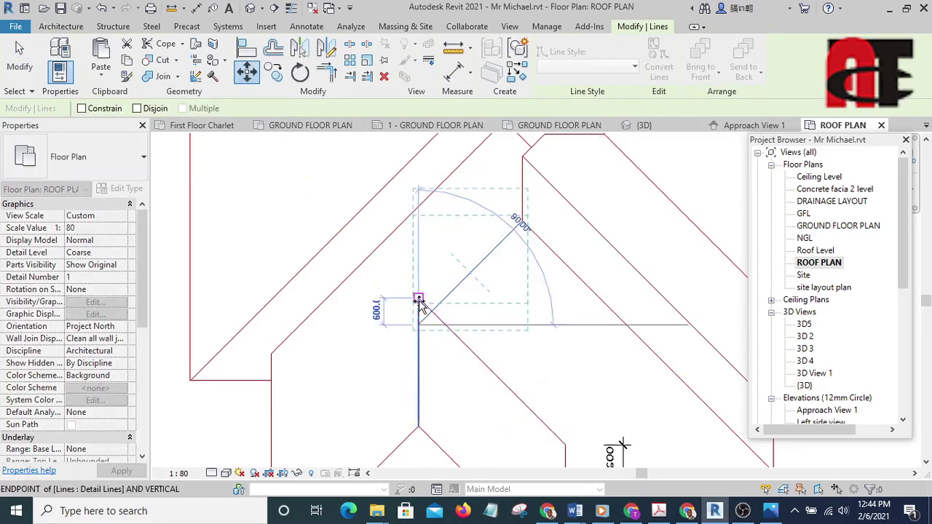
{"action": "left_click", "coordinate": [419, 299]}
{"action": "scroll", "coordinate": [408, 305], "scroll_direction": "down", "scroll_amount": 5}
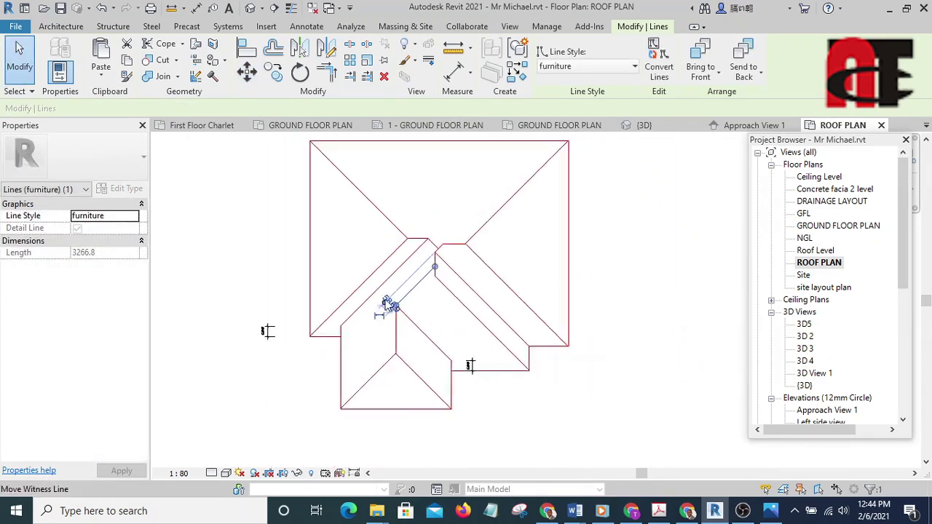
{"action": "left_click", "coordinate": [688, 260]}
Step: Trim the moved diagonal line and the lower of the two parallel right diagonal lines to a common corner
{"action": "scroll", "coordinate": [444, 309], "scroll_direction": "up", "scroll_amount": 3}
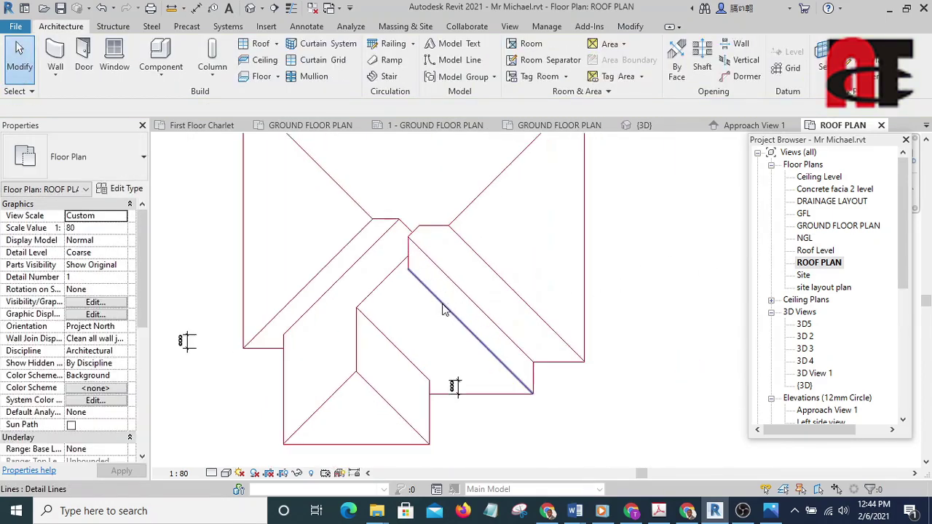
{"action": "scroll", "coordinate": [444, 317], "scroll_direction": "up", "scroll_amount": 2}
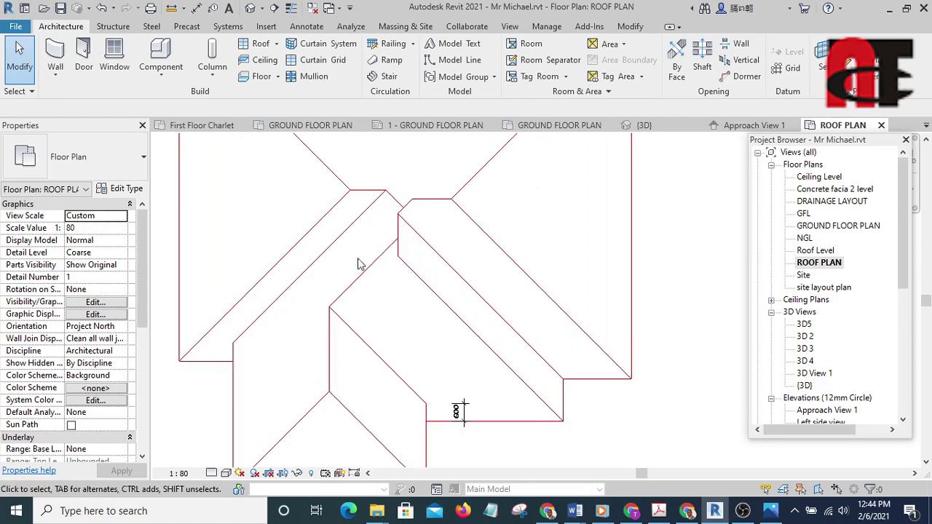
{"action": "scroll", "coordinate": [334, 318], "scroll_direction": "up", "scroll_amount": 2}
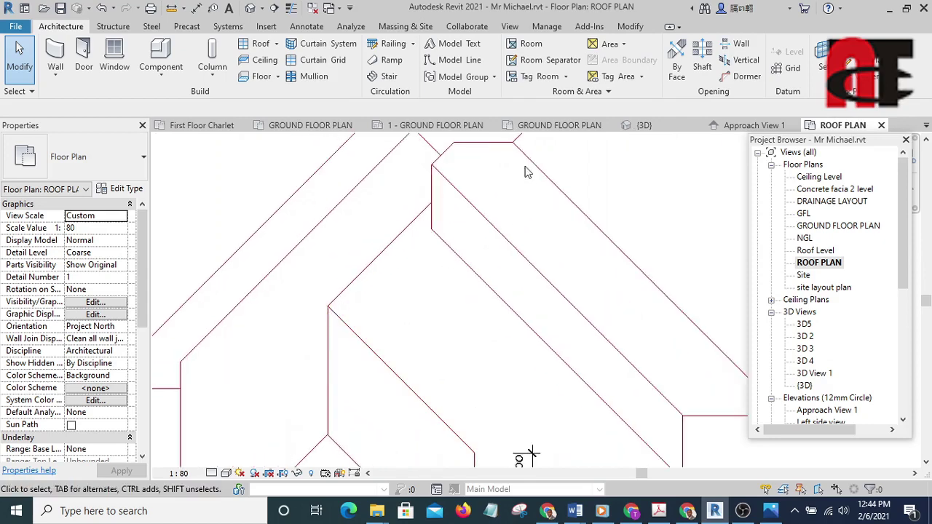
{"action": "left_click", "coordinate": [625, 27]}
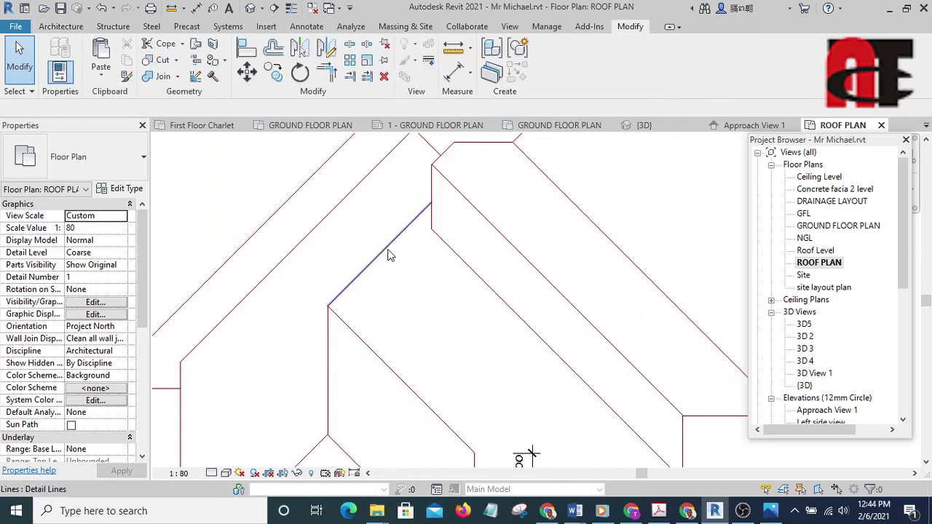
{"action": "left_click", "coordinate": [330, 71]}
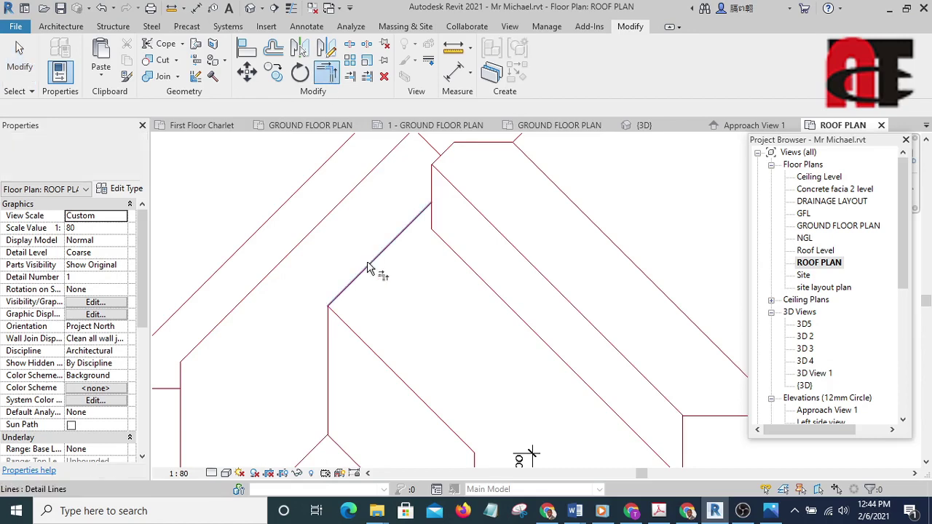
{"action": "left_click", "coordinate": [374, 263]}
{"action": "scroll", "coordinate": [471, 278], "scroll_direction": "down", "scroll_amount": 4}
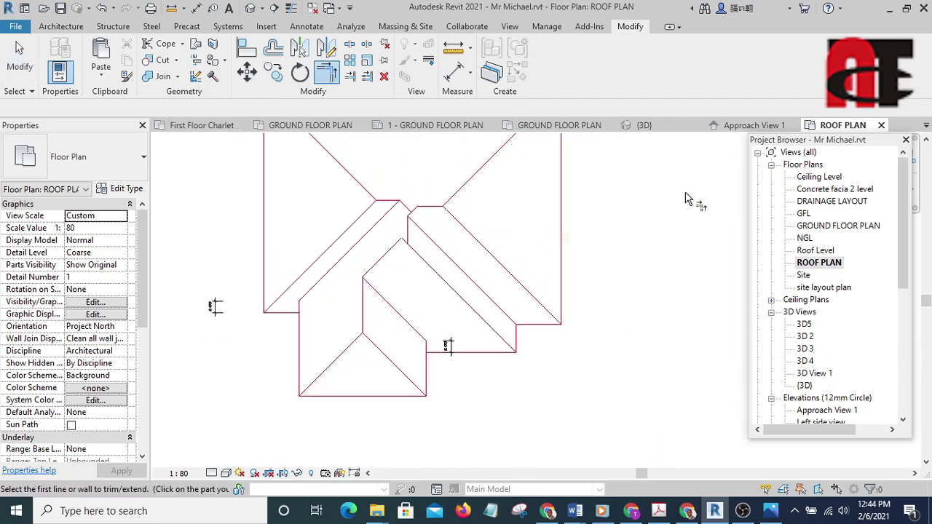
{"action": "right_click", "coordinate": [645, 191]}
{"action": "left_click", "coordinate": [680, 200]}
Step: Copy the short vertical line from its lower end to the new corner where the two trimmed diagonals meet
{"action": "scroll", "coordinate": [400, 229], "scroll_direction": "up", "scroll_amount": 5}
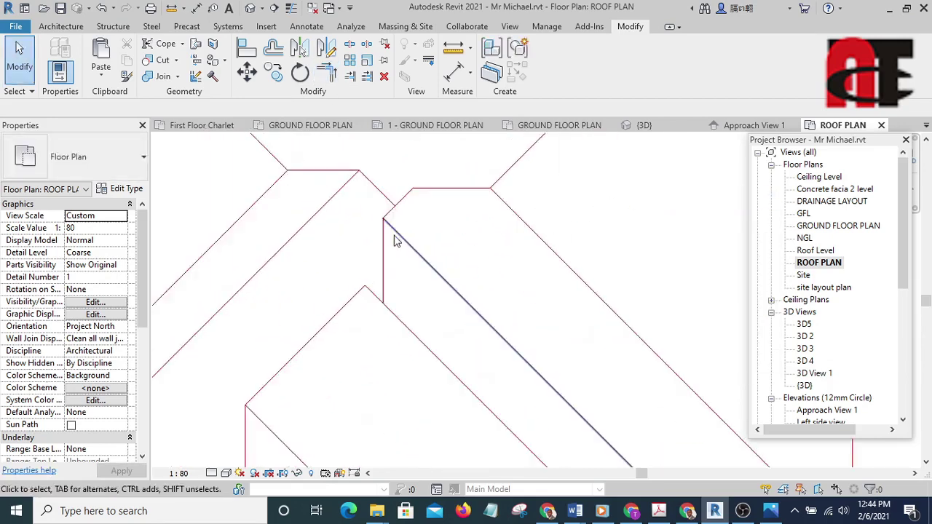
{"action": "left_click", "coordinate": [379, 261]}
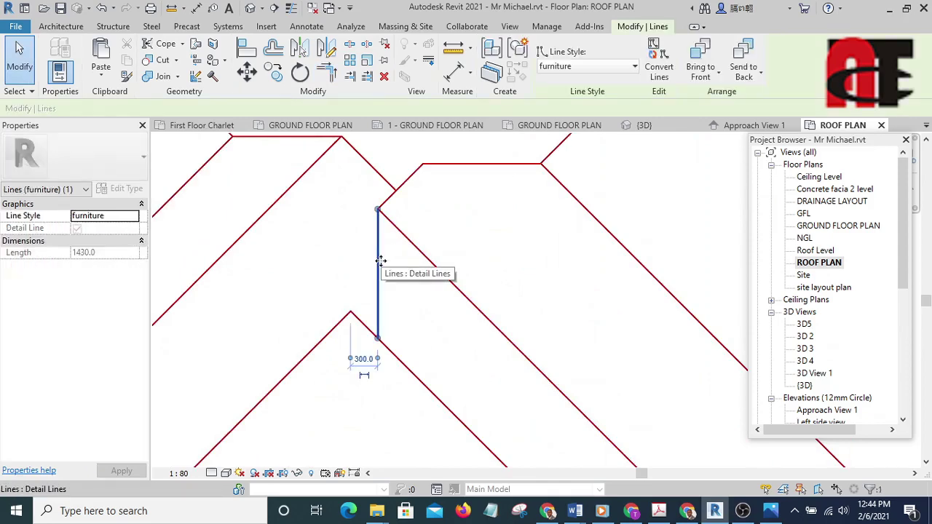
{"action": "left_click", "coordinate": [275, 70]}
{"action": "left_click", "coordinate": [378, 339]}
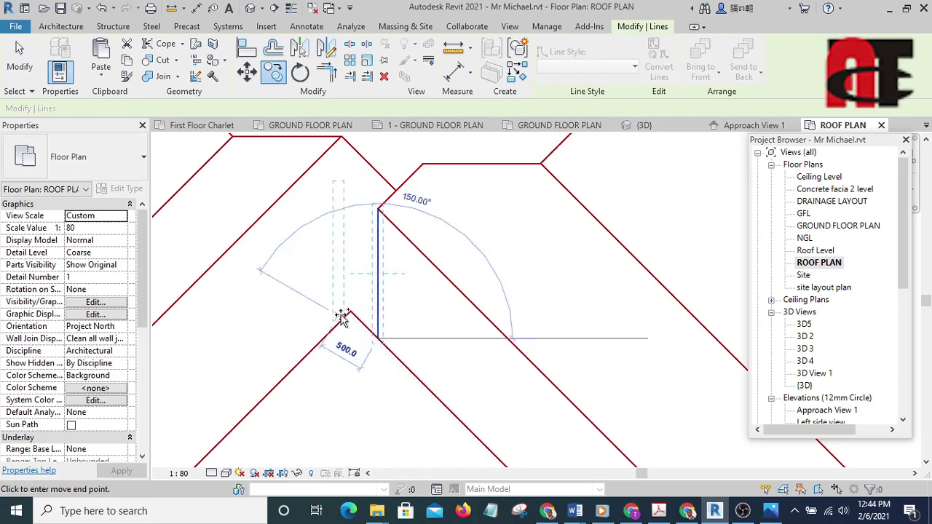
{"action": "left_click", "coordinate": [352, 311]}
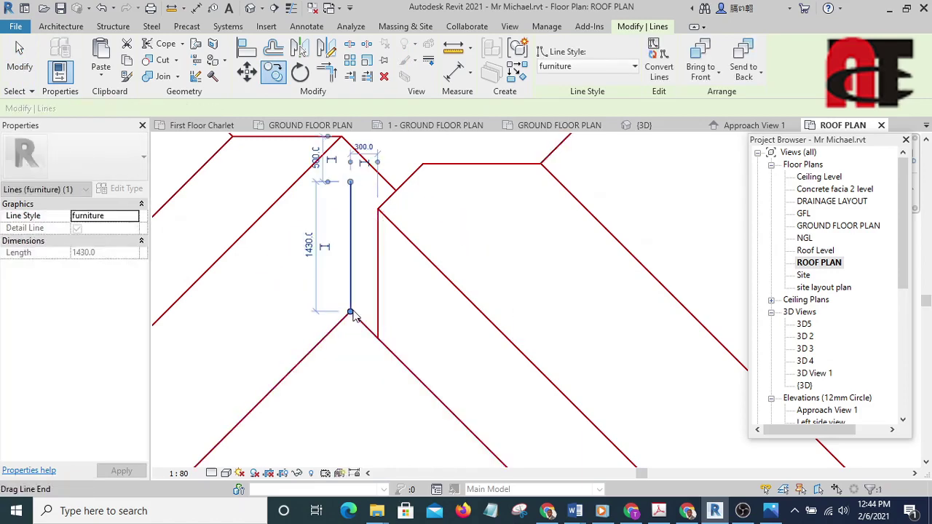
{"action": "scroll", "coordinate": [479, 332], "scroll_direction": "down", "scroll_amount": 4}
{"action": "left_click", "coordinate": [615, 294]}
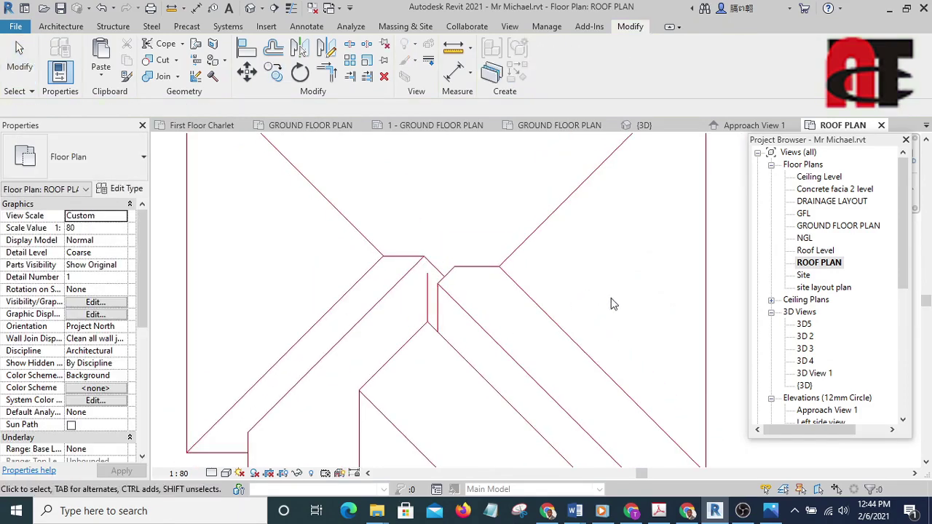
Step: Delete the original short vertical line just right of its copy near the central ridge junction
{"action": "middle_click_drag", "start_coordinate": [610, 298], "coordinate": [580, 257]}
{"action": "scroll", "coordinate": [409, 282], "scroll_direction": "up", "scroll_amount": 2}
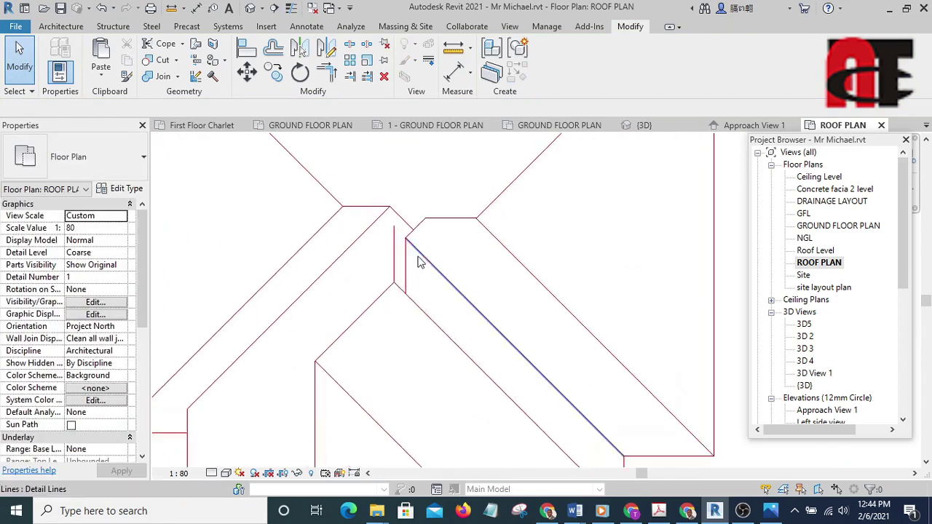
{"action": "left_click", "coordinate": [406, 277]}
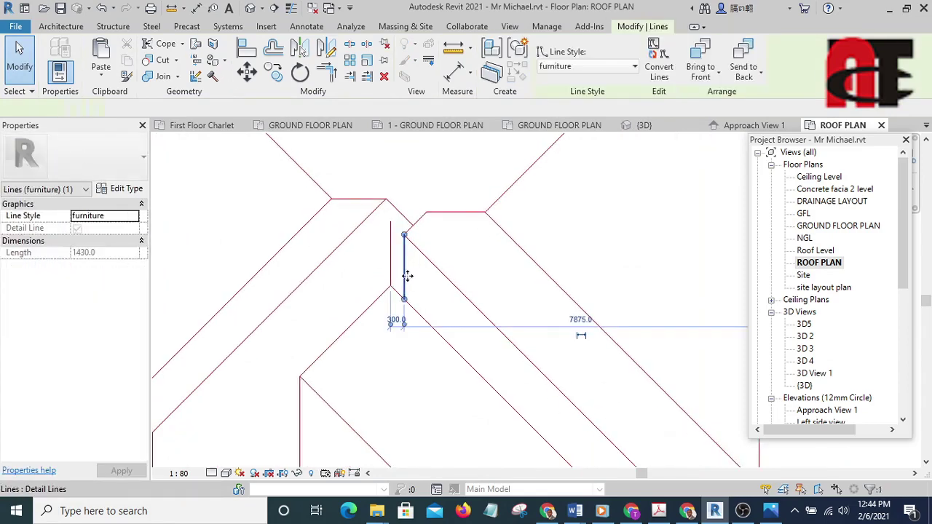
{"action": "key", "text": "Delete"}
{"action": "scroll", "coordinate": [386, 261], "scroll_direction": "down", "scroll_amount": 2}
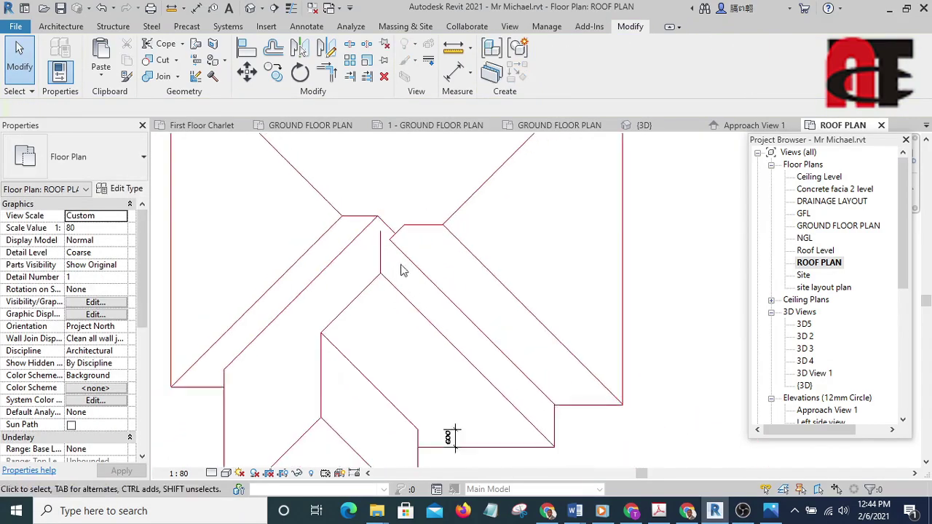
Step: Trim or extend the upper parallel right diagonal and the copied short vertical line to a common corner
{"action": "scroll", "coordinate": [422, 270], "scroll_direction": "up", "scroll_amount": 2}
{"action": "scroll", "coordinate": [413, 265], "scroll_direction": "down", "scroll_amount": 2}
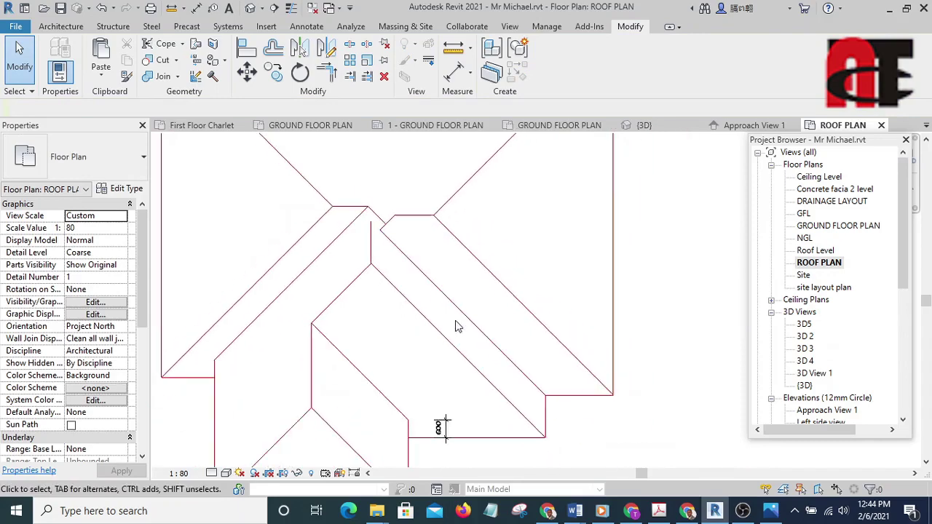
{"action": "scroll", "coordinate": [460, 328], "scroll_direction": "up", "scroll_amount": 2}
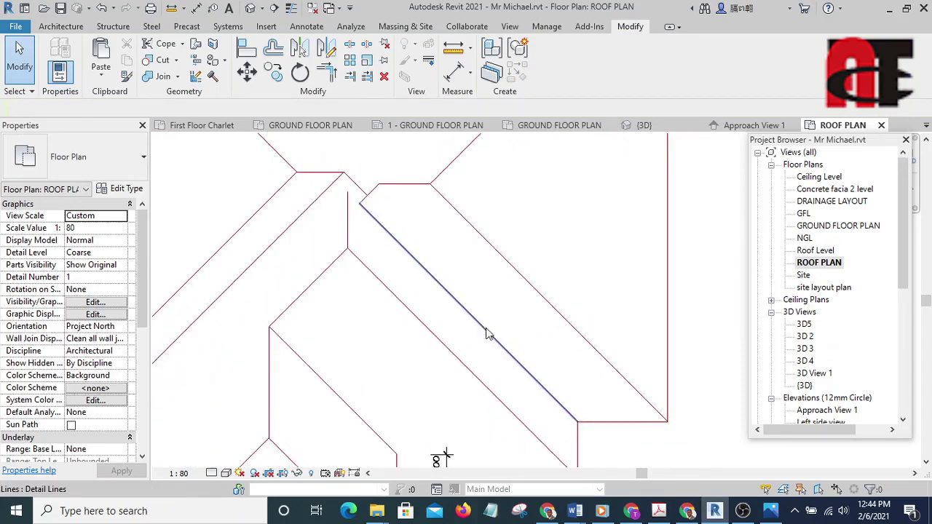
{"action": "left_click", "coordinate": [327, 73]}
{"action": "left_click", "coordinate": [397, 247]}
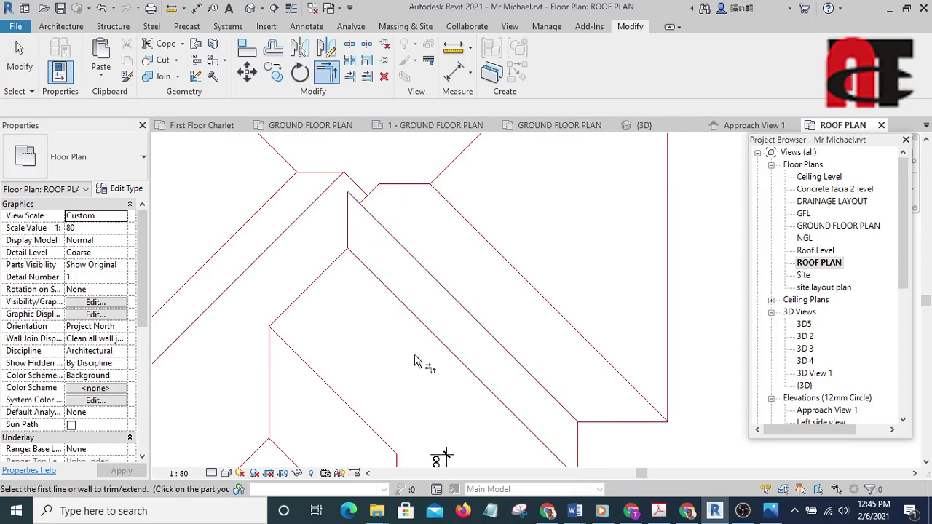
Step: Examine how the new corner relates to the short diagonals and both horizontal ridge lines at the central junction
{"action": "scroll", "coordinate": [423, 252], "scroll_direction": "up", "scroll_amount": 3}
{"action": "scroll", "coordinate": [408, 277], "scroll_direction": "down", "scroll_amount": 5}
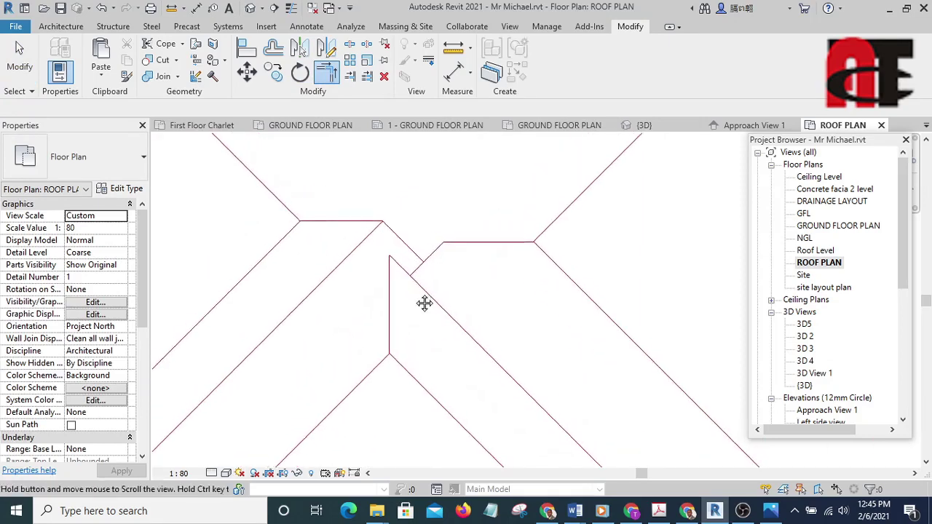
{"action": "scroll", "coordinate": [409, 362], "scroll_direction": "up", "scroll_amount": 5}
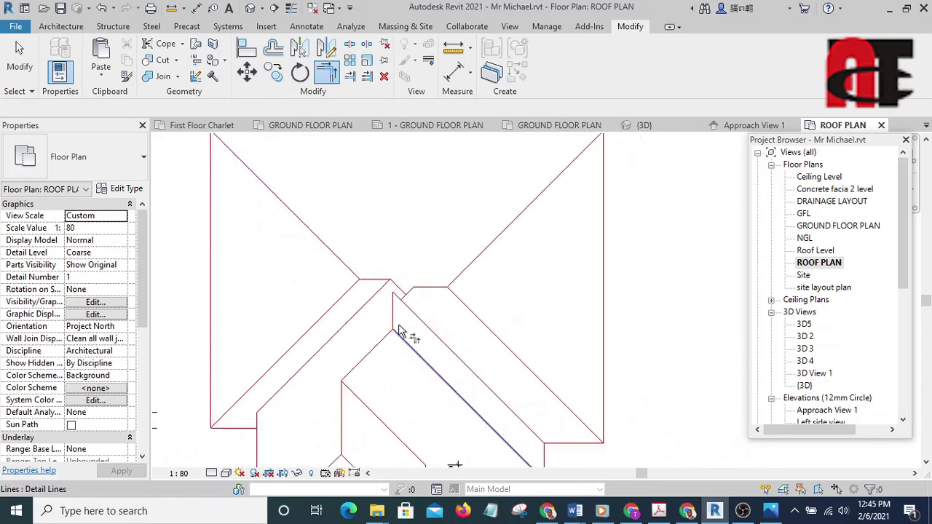
{"action": "scroll", "coordinate": [389, 275], "scroll_direction": "down", "scroll_amount": 2}
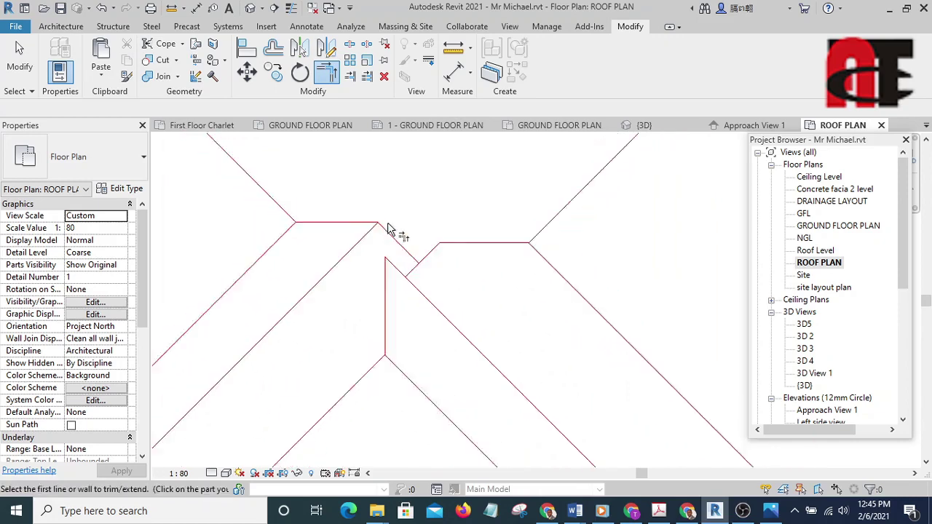
{"action": "scroll", "coordinate": [390, 259], "scroll_direction": "down", "scroll_amount": 3}
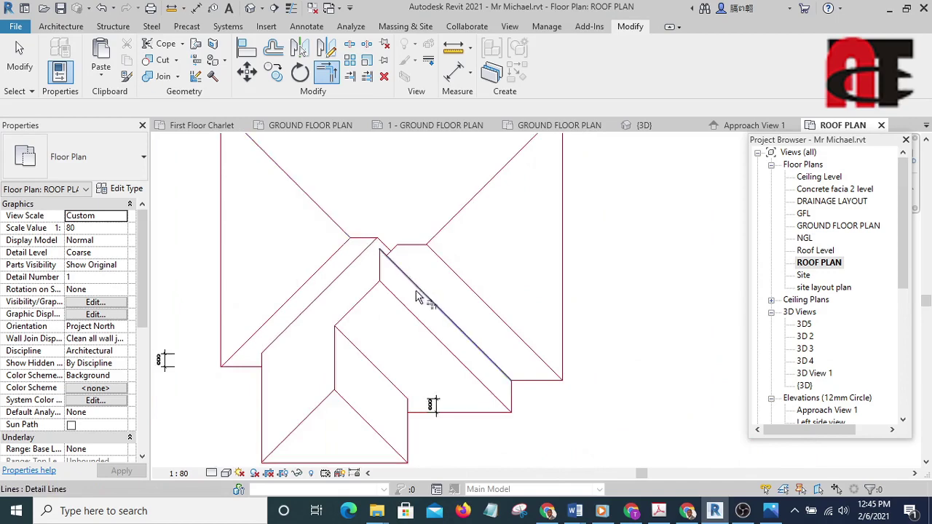
{"action": "scroll", "coordinate": [416, 296], "scroll_direction": "up", "scroll_amount": 2}
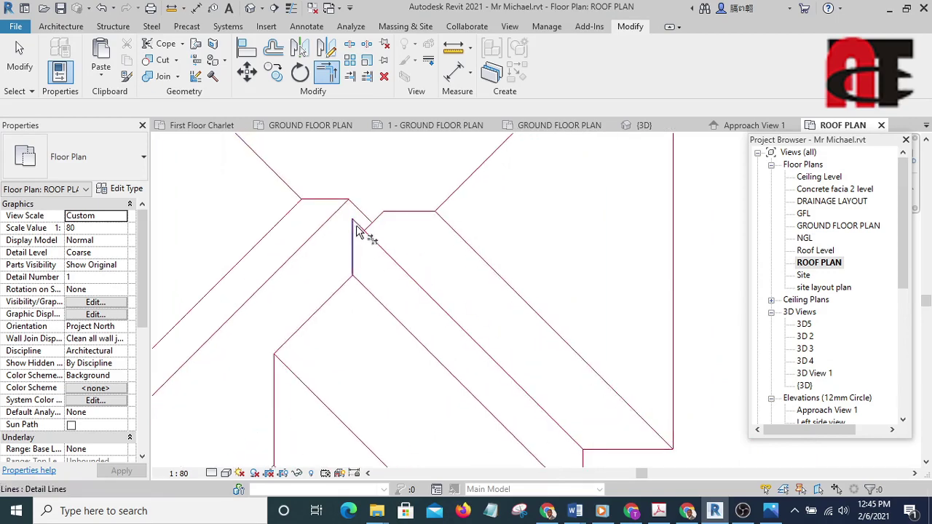
{"action": "scroll", "coordinate": [356, 224], "scroll_direction": "up", "scroll_amount": 4}
{"action": "key", "text": "t"}
{"action": "key", "text": "r"}
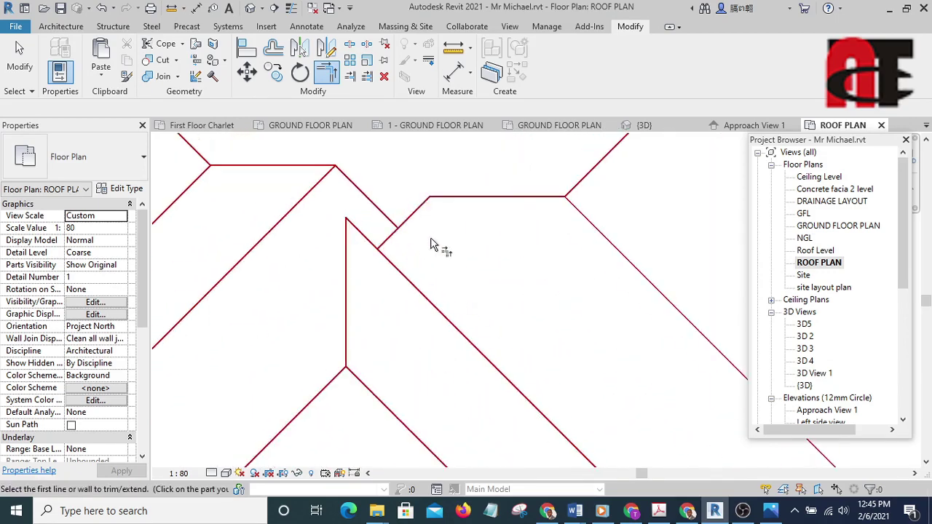
{"action": "right_click", "coordinate": [451, 243]}
{"action": "left_click", "coordinate": [470, 243]}
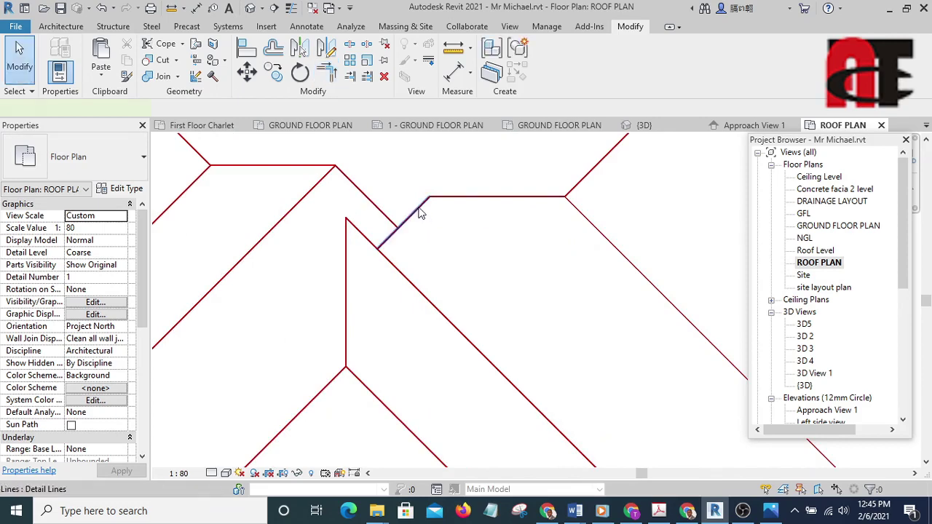
Step: Copy the short diagonal connector from its lower end to the corner at the upper end of the vertical line
{"action": "left_click", "coordinate": [419, 210]}
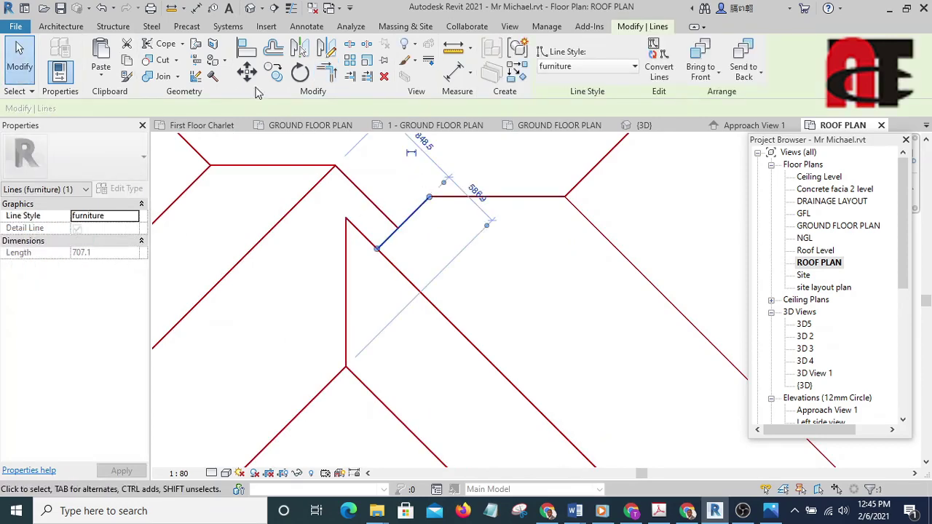
{"action": "scroll", "coordinate": [380, 250], "scroll_direction": "up", "scroll_amount": 1}
{"action": "key", "text": "m"}
{"action": "key", "text": "v"}
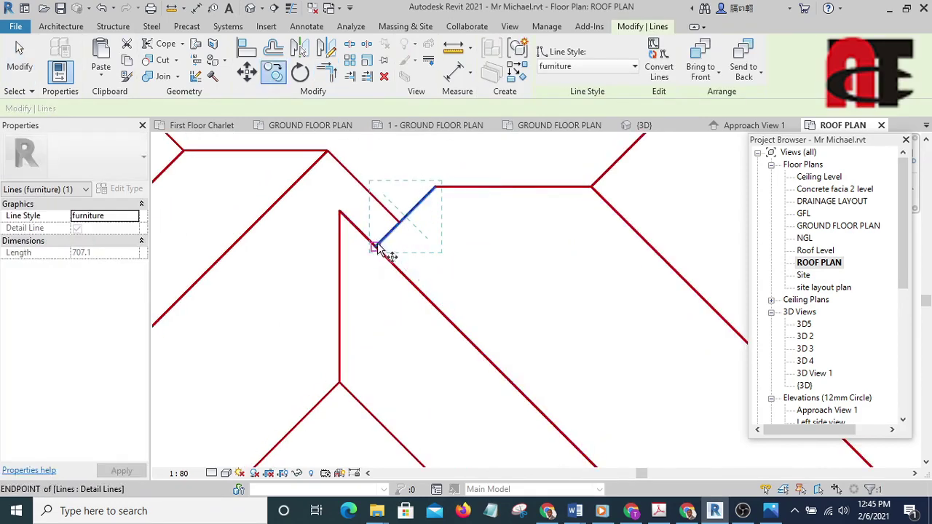
{"action": "left_click", "coordinate": [377, 249]}
{"action": "left_click", "coordinate": [339, 211]}
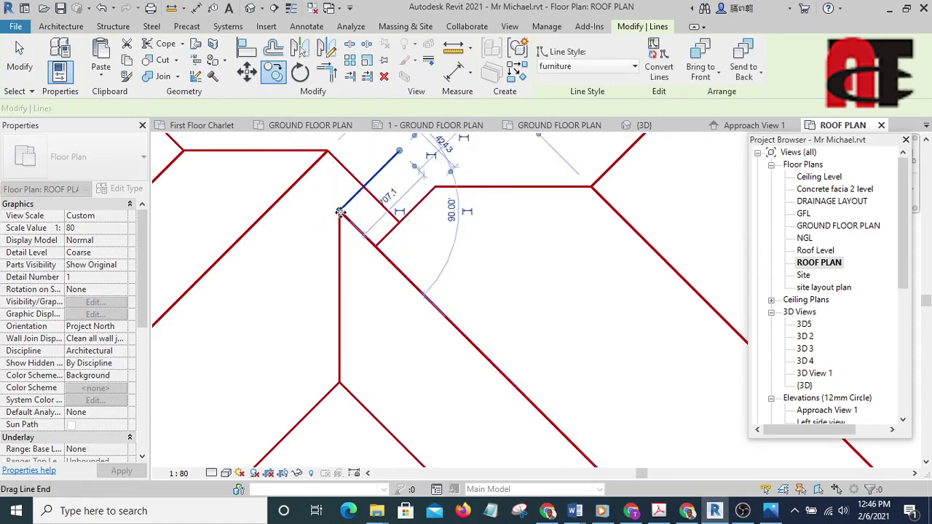
{"action": "left_click", "coordinate": [466, 246]}
{"action": "scroll", "coordinate": [325, 250], "scroll_direction": "down", "scroll_amount": 2}
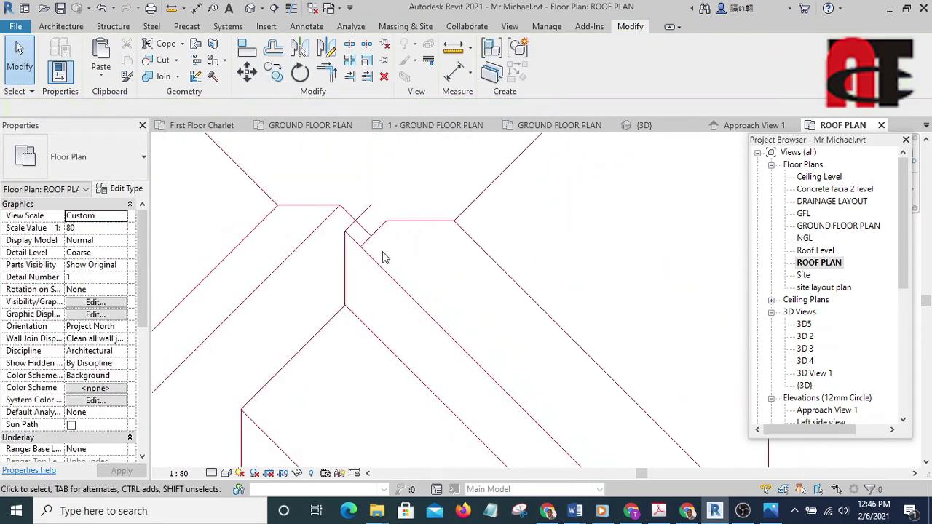
Step: Delete the original short diagonal connector at the inner end of the right horizontal ridge line
{"action": "left_click", "coordinate": [372, 219]}
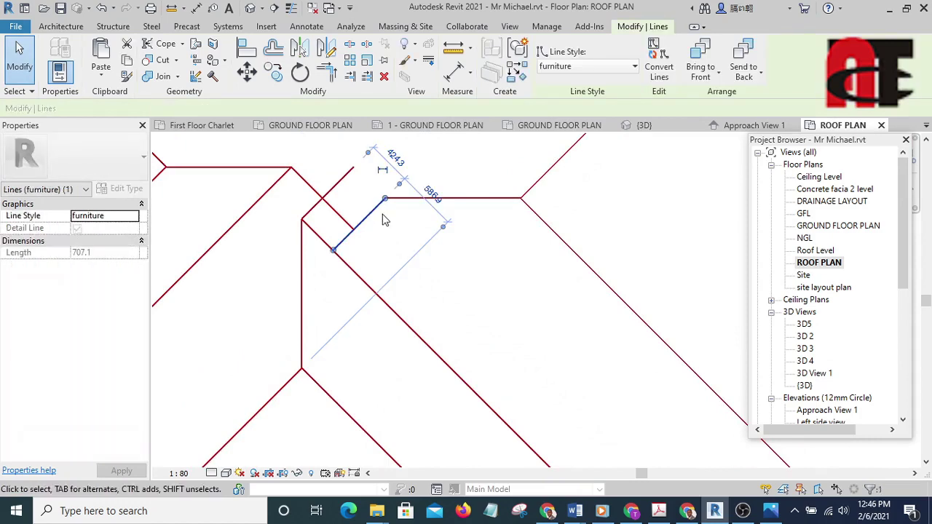
{"action": "key", "text": "Delete"}
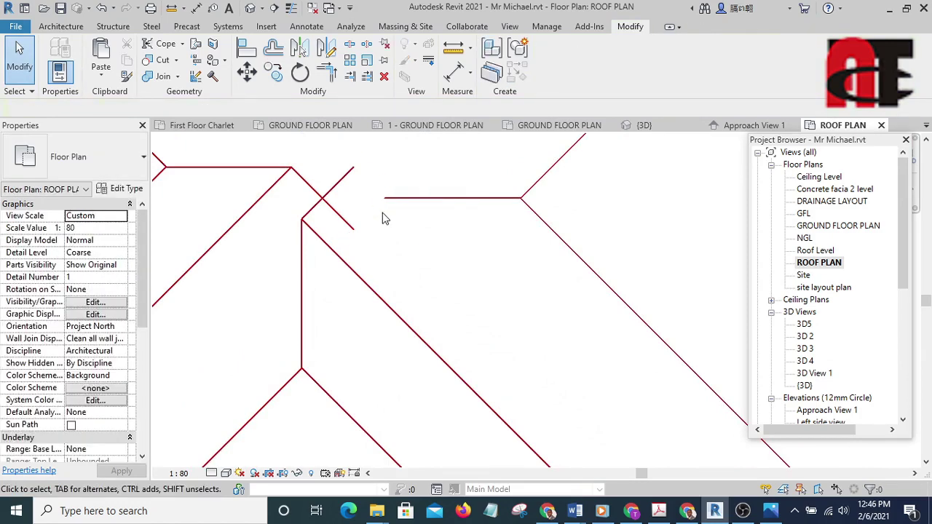
{"action": "scroll", "coordinate": [377, 213], "scroll_direction": "down", "scroll_amount": 1}
{"action": "middle_click_drag", "start_coordinate": [382, 240], "coordinate": [313, 241]}
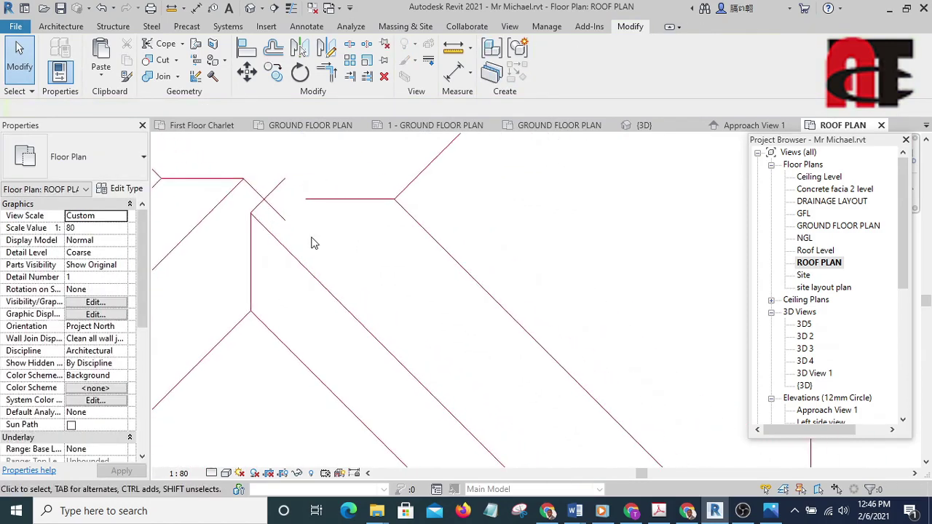
Step: Extend the right horizontal ridge line to the copied connector and trim both to a common corner
{"action": "scroll", "coordinate": [326, 240], "scroll_direction": "up", "scroll_amount": 1}
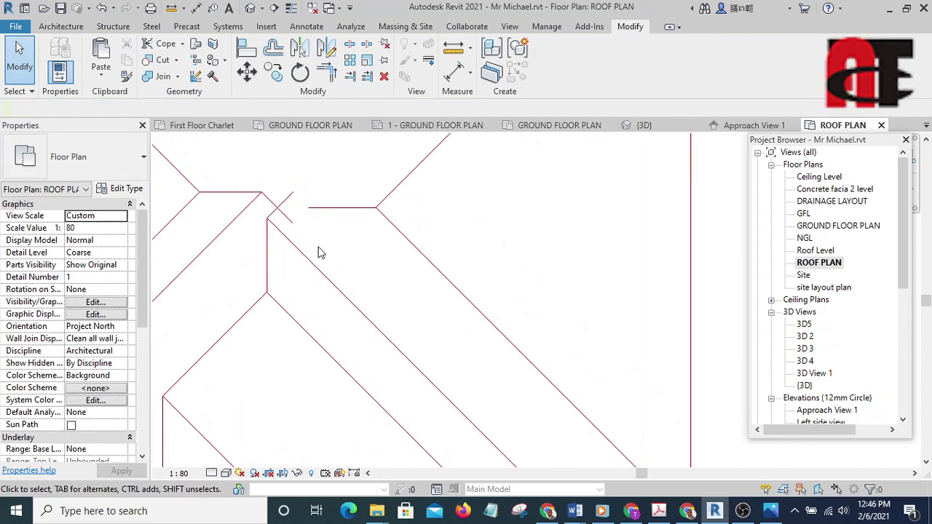
{"action": "left_click", "coordinate": [327, 73]}
{"action": "scroll", "coordinate": [282, 211], "scroll_direction": "up", "scroll_amount": 2}
{"action": "left_click", "coordinate": [271, 207]}
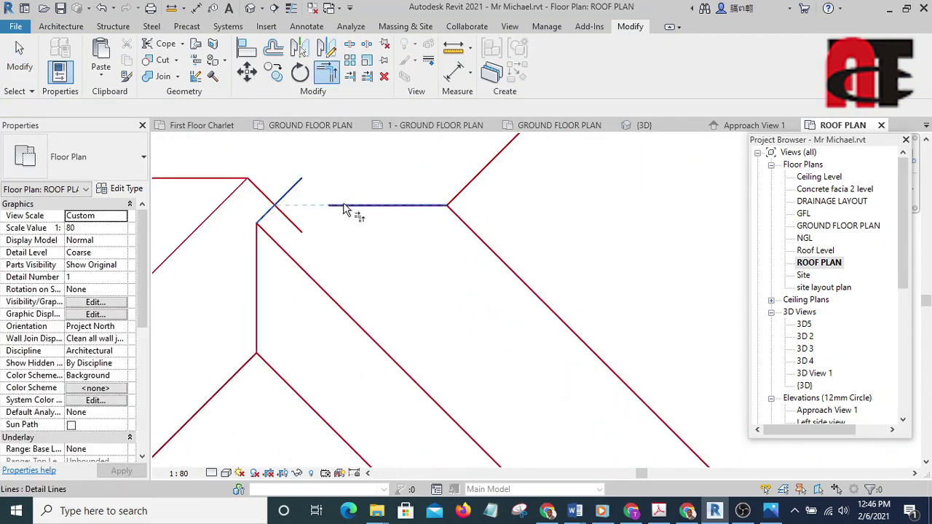
{"action": "scroll", "coordinate": [354, 201], "scroll_direction": "down", "scroll_amount": 3}
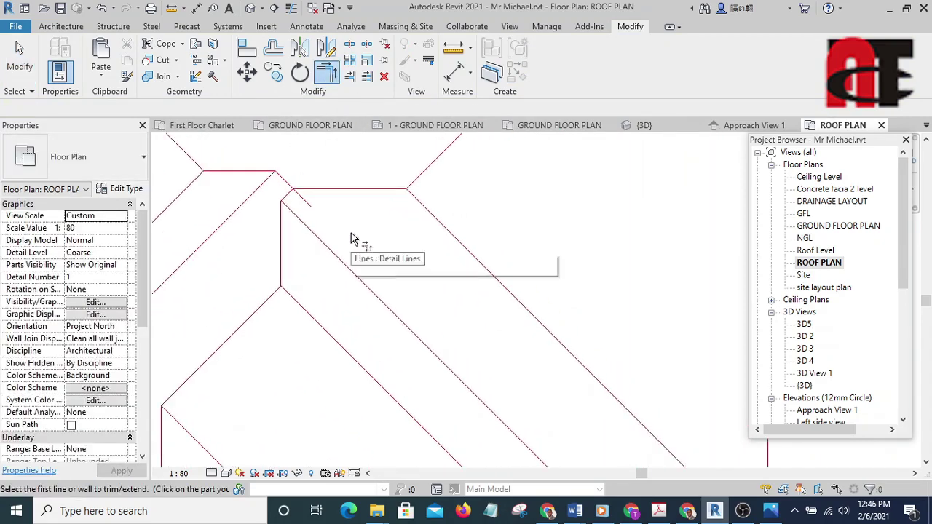
{"action": "scroll", "coordinate": [298, 212], "scroll_direction": "down", "scroll_amount": 3}
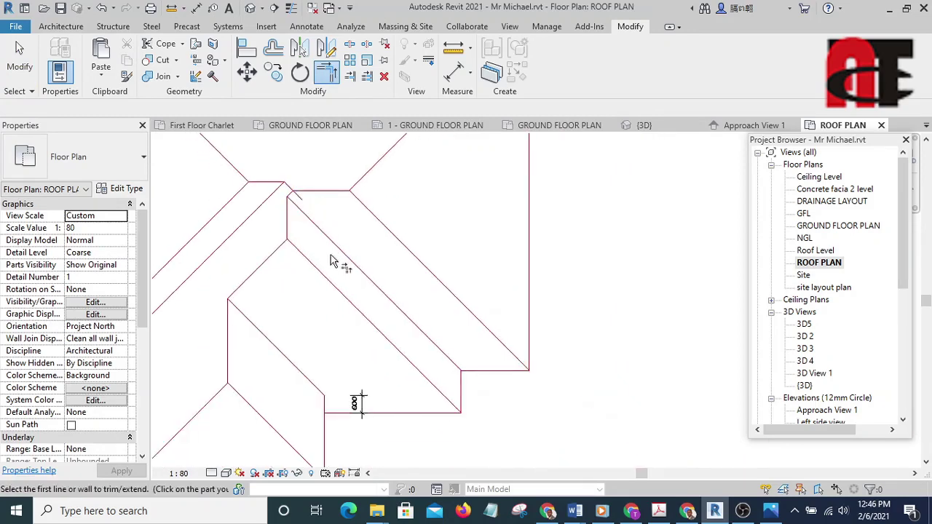
Step: Trim the short vertical line to the lower end of the copied diagonal connector
{"action": "scroll", "coordinate": [320, 225], "scroll_direction": "up", "scroll_amount": 2}
{"action": "middle_click_drag", "start_coordinate": [312, 202], "coordinate": [406, 246]}
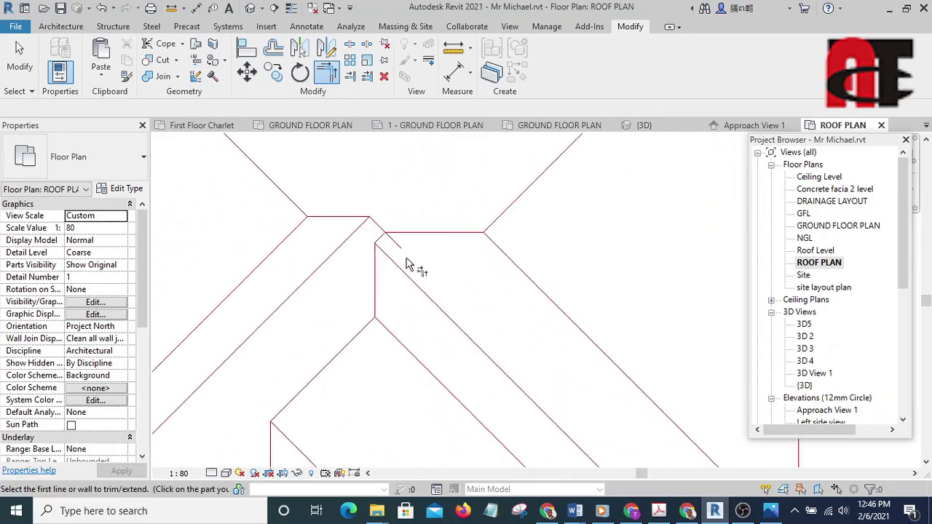
{"action": "scroll", "coordinate": [408, 266], "scroll_direction": "up", "scroll_amount": 4}
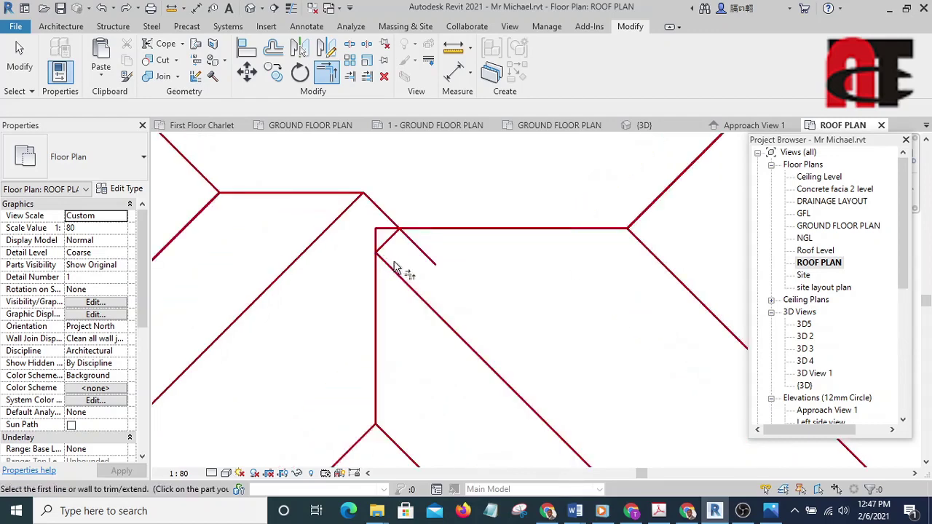
{"action": "scroll", "coordinate": [393, 265], "scroll_direction": "down", "scroll_amount": 3}
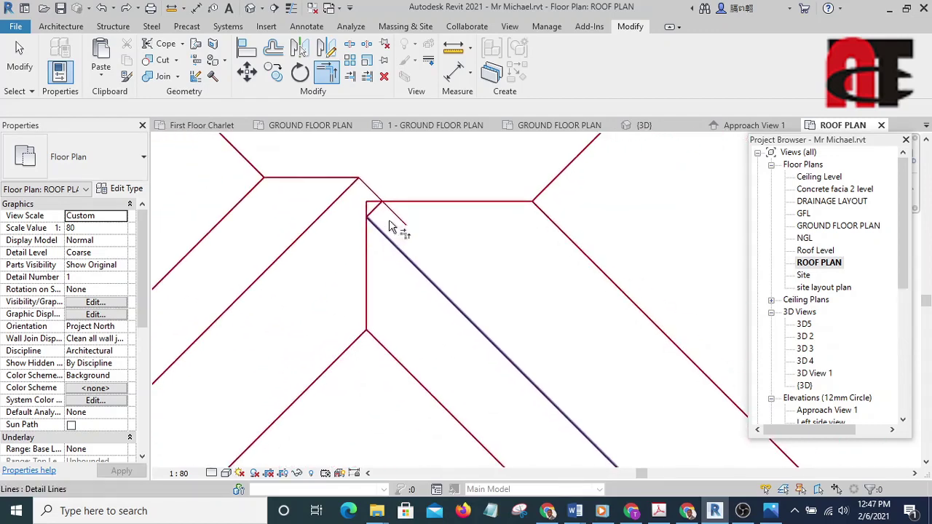
{"action": "scroll", "coordinate": [364, 208], "scroll_direction": "up", "scroll_amount": 2}
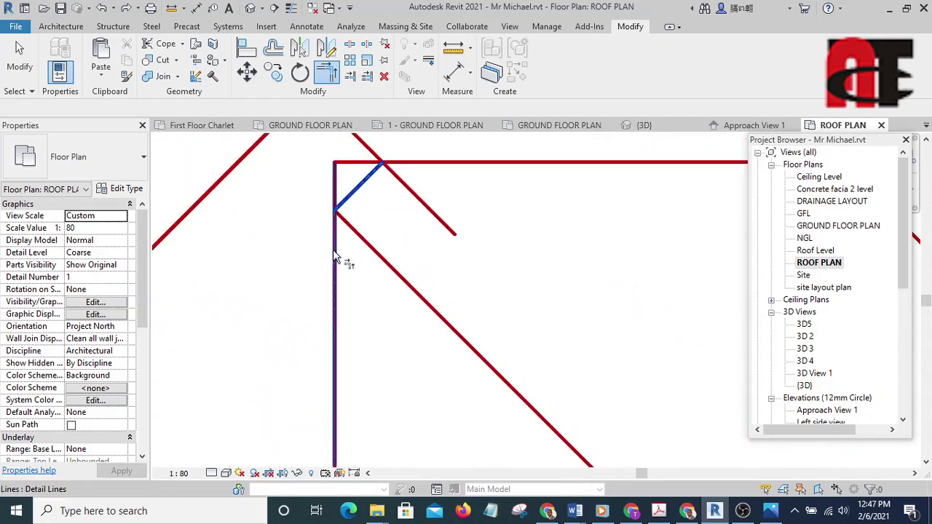
{"action": "scroll", "coordinate": [364, 251], "scroll_direction": "down", "scroll_amount": 2}
{"action": "scroll", "coordinate": [386, 228], "scroll_direction": "up", "scroll_amount": 1}
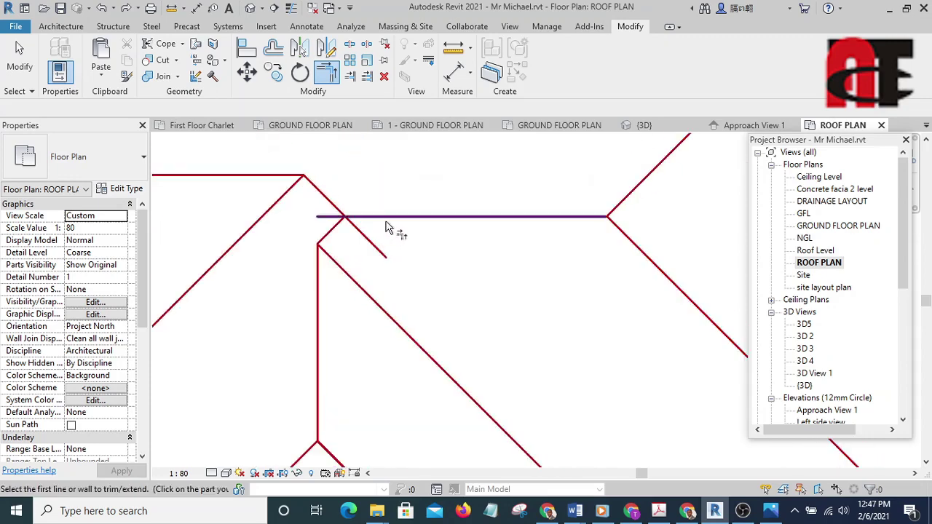
Step: Trim the overshooting short diagonal and the right horizontal ridge line to a common corner at the connector's upper end
{"action": "left_click", "coordinate": [388, 222]}
{"action": "scroll", "coordinate": [380, 254], "scroll_direction": "down", "scroll_amount": 3}
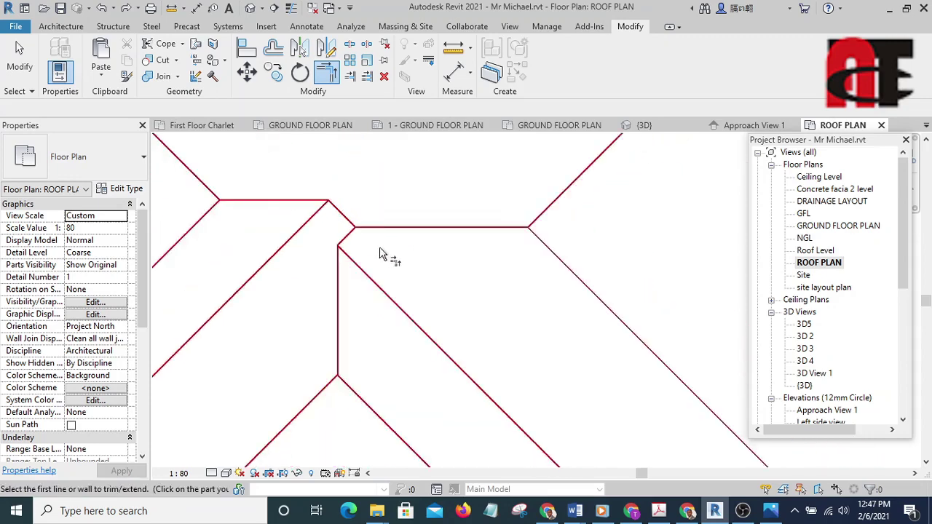
{"action": "mouse_move", "coordinate": [427, 308]}
{"action": "middle_mouse_down"}
{"action": "mouse_move", "coordinate": [426, 269]}
{"action": "mouse_move", "coordinate": [437, 318]}
{"action": "middle_mouse_up"}
{"action": "scroll", "coordinate": [428, 262], "scroll_direction": "down", "scroll_amount": 2}
{"action": "right_click", "coordinate": [431, 254]}
{"action": "left_click", "coordinate": [461, 263]}
Step: Delete the two 600 mm dimensions, one at the front eave line and one beside the left eave
{"action": "scroll", "coordinate": [446, 290], "scroll_direction": "up", "scroll_amount": 3}
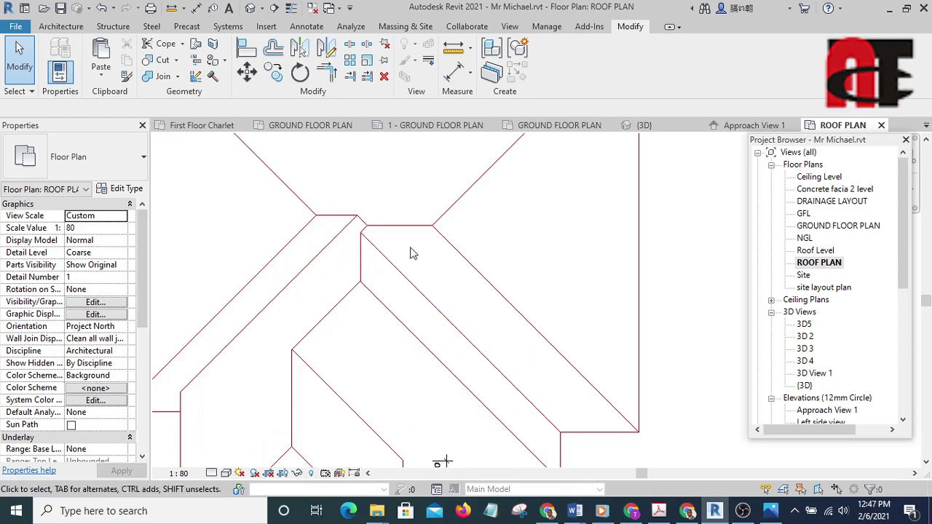
{"action": "scroll", "coordinate": [363, 230], "scroll_direction": "up", "scroll_amount": 1}
{"action": "scroll", "coordinate": [378, 235], "scroll_direction": "down", "scroll_amount": 3}
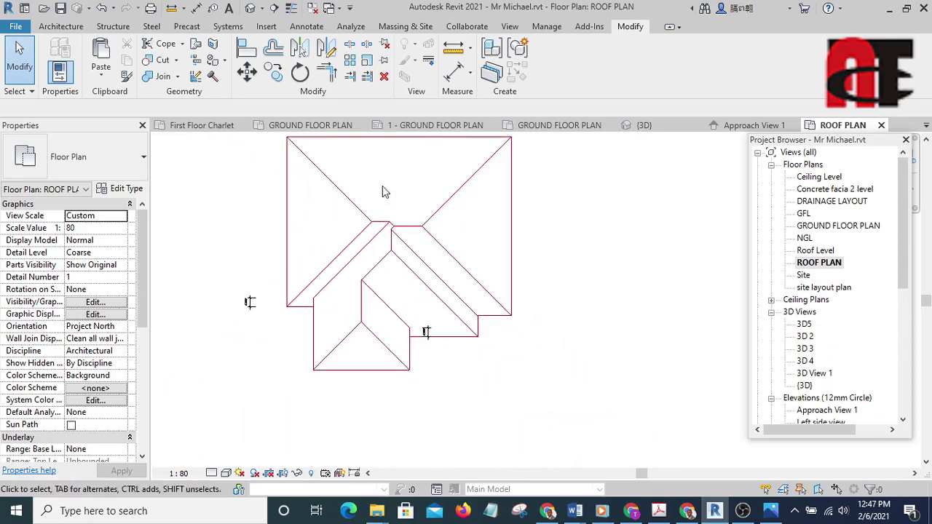
{"action": "scroll", "coordinate": [428, 270], "scroll_direction": "up", "scroll_amount": 2}
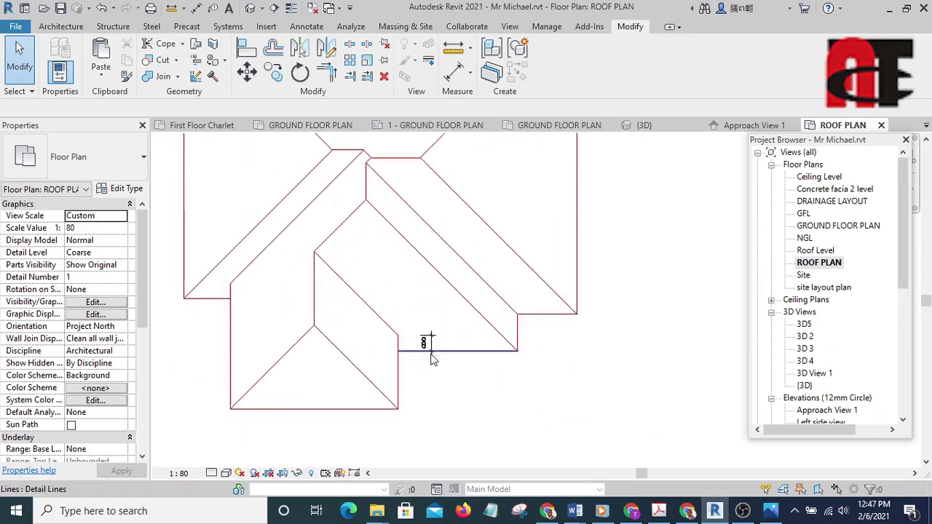
{"action": "scroll", "coordinate": [434, 339], "scroll_direction": "down", "scroll_amount": 1}
{"action": "left_click", "coordinate": [435, 343]}
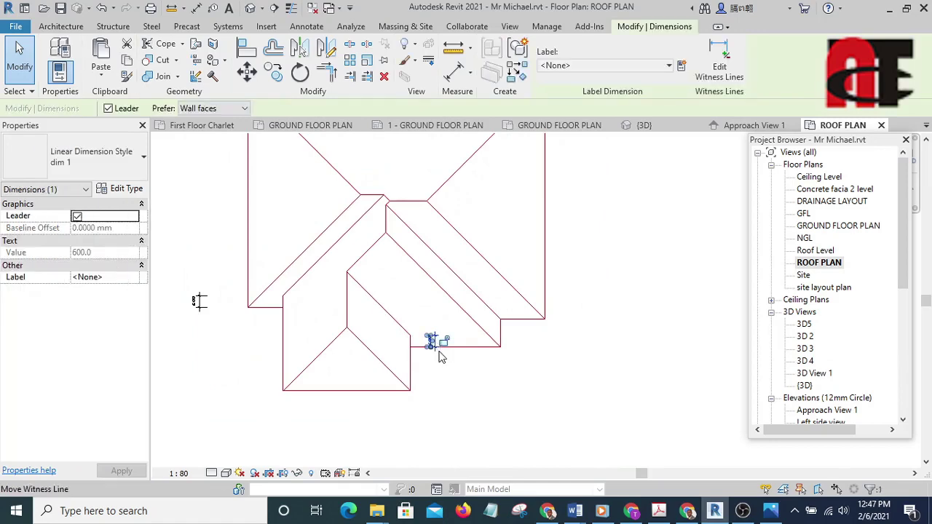
{"action": "key", "text": "Escape"}
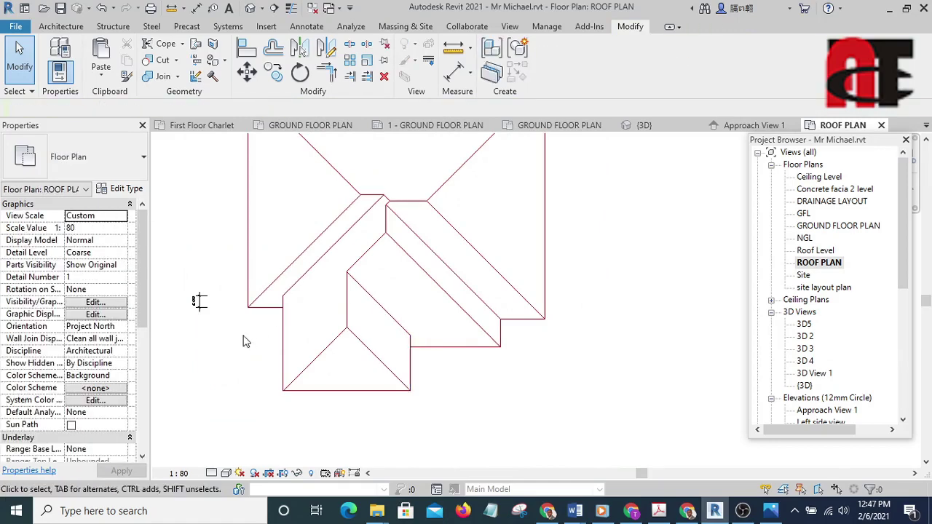
{"action": "scroll", "coordinate": [242, 338], "scroll_direction": "up", "scroll_amount": 1}
{"action": "left_click", "coordinate": [203, 304]}
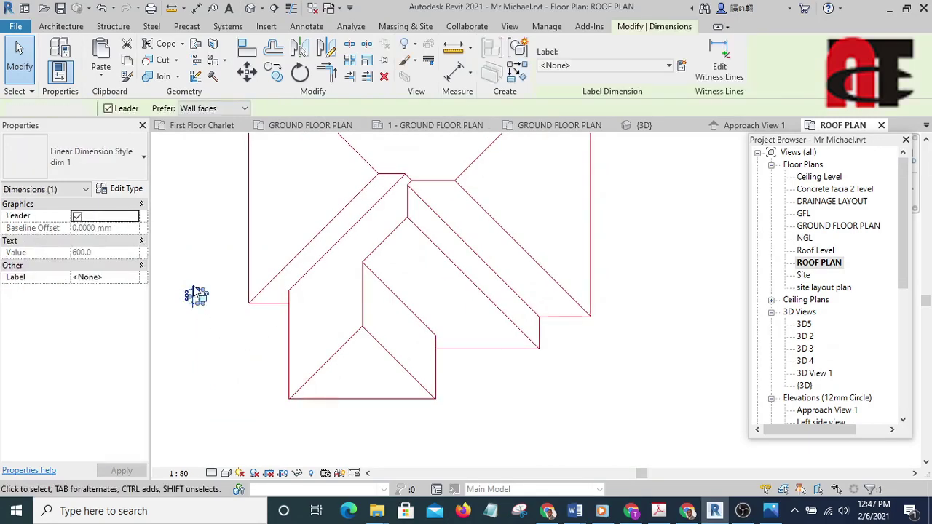
{"action": "key", "text": "Escape"}
{"action": "scroll", "coordinate": [474, 258], "scroll_direction": "down", "scroll_amount": 3}
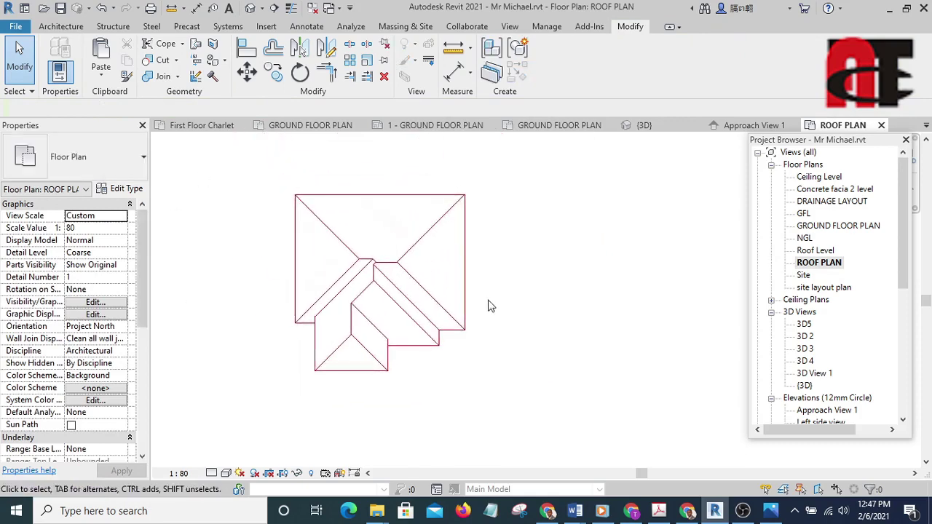
{"action": "scroll", "coordinate": [364, 310], "scroll_direction": "up", "scroll_amount": 1}
{"action": "scroll", "coordinate": [364, 310], "scroll_direction": "up", "scroll_amount": 3}
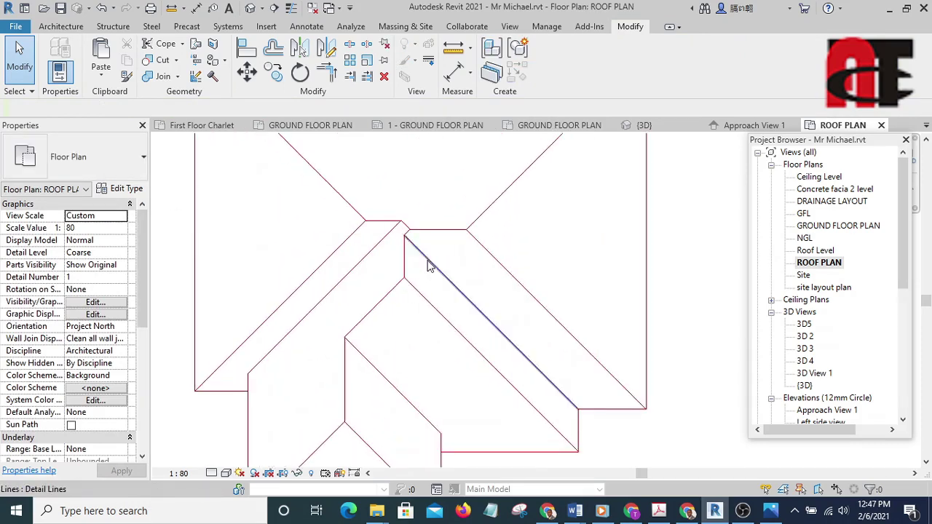
Step: Start a new footprint roof similar to the existing ROOF TILES roof, with Ceiling Level as its level
{"action": "scroll", "coordinate": [401, 229], "scroll_direction": "up", "scroll_amount": 1}
{"action": "scroll", "coordinate": [477, 218], "scroll_direction": "down", "scroll_amount": 3}
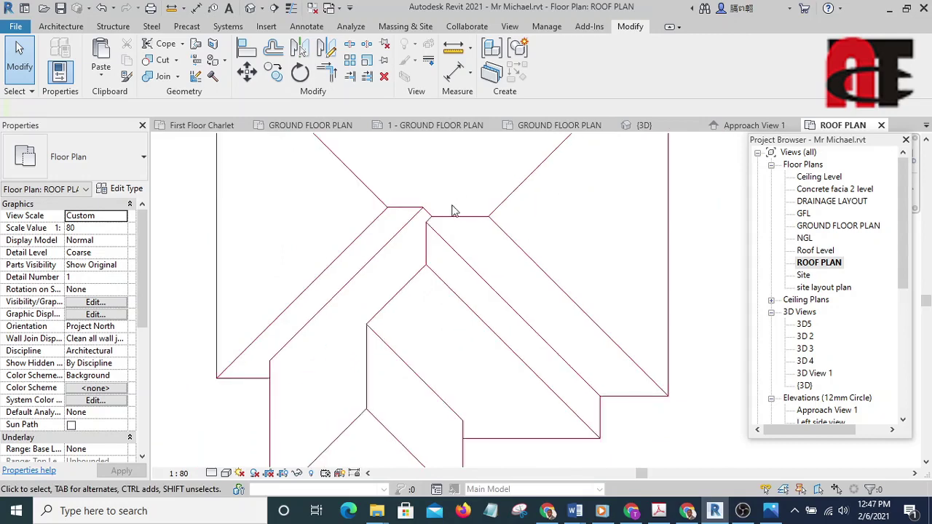
{"action": "scroll", "coordinate": [408, 367], "scroll_direction": "down", "scroll_amount": 3}
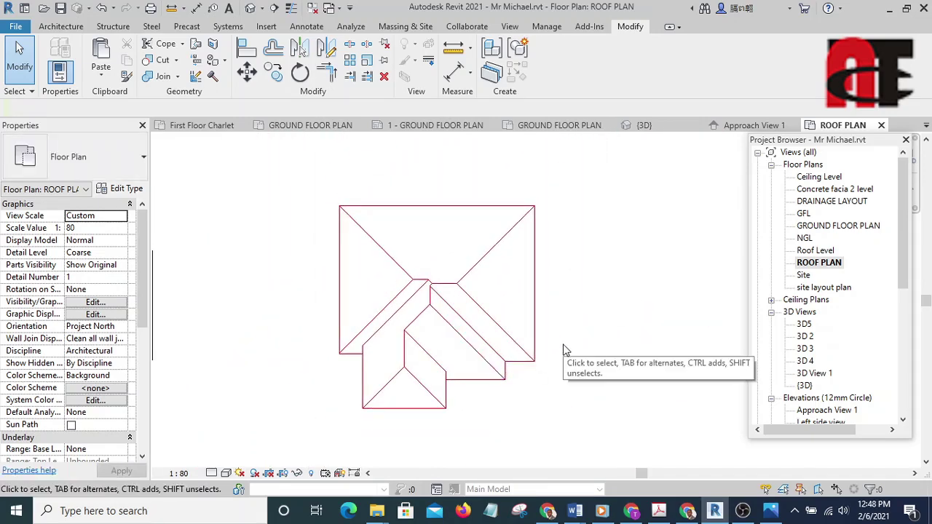
{"action": "scroll", "coordinate": [566, 350], "scroll_direction": "down", "scroll_amount": 4}
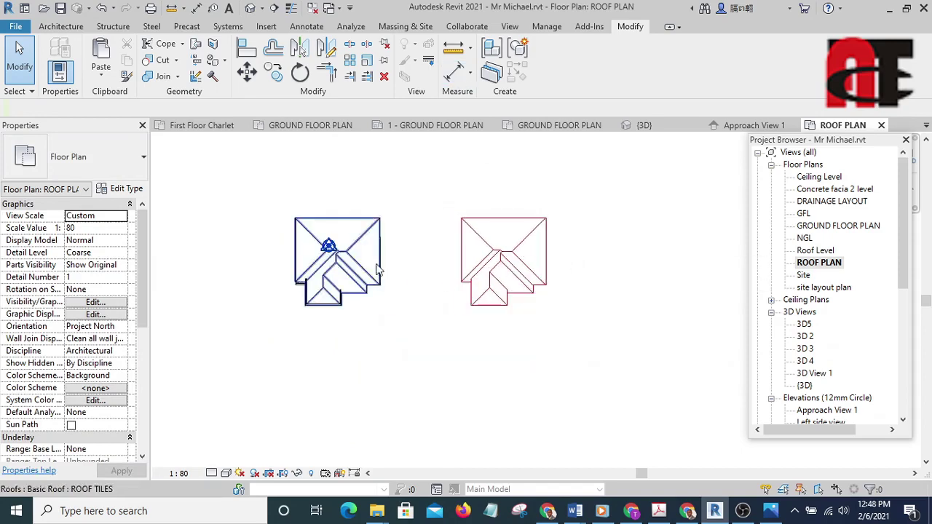
{"action": "scroll", "coordinate": [331, 224], "scroll_direction": "up", "scroll_amount": 3}
{"action": "left_click", "coordinate": [346, 185]}
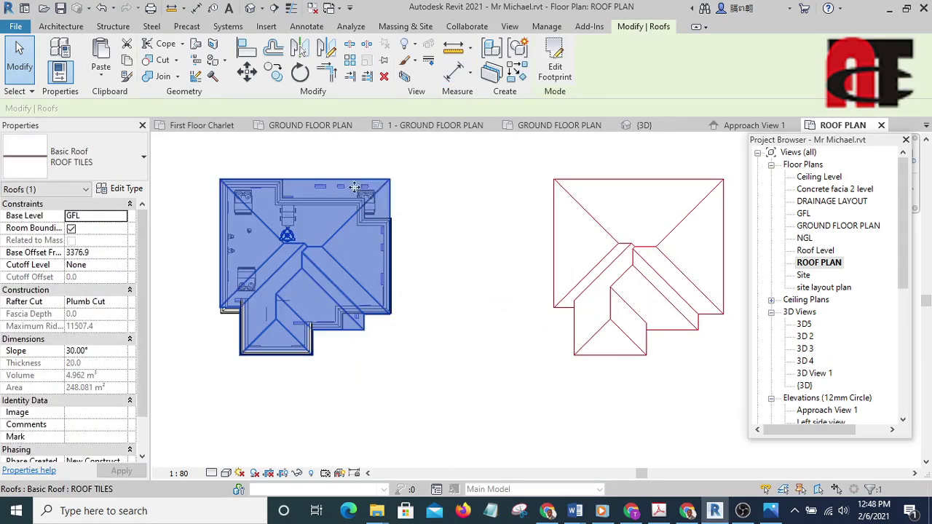
{"action": "left_click", "coordinate": [429, 185]}
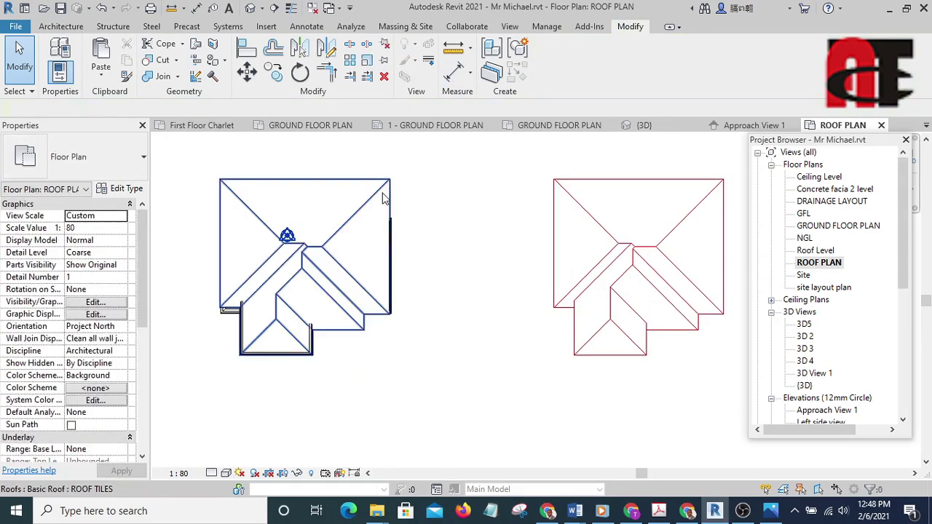
{"action": "left_click", "coordinate": [391, 203]}
{"action": "middle_click_drag", "start_coordinate": [420, 216], "coordinate": [328, 253]}
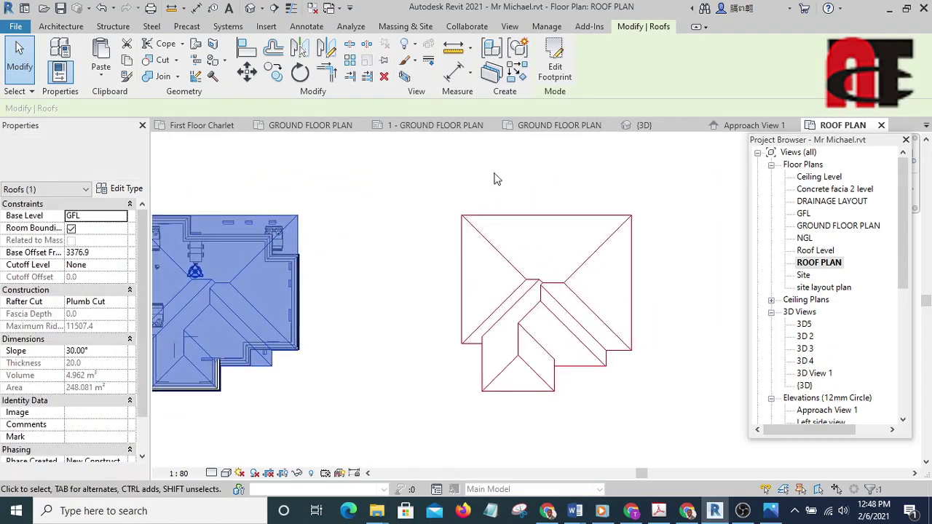
{"action": "left_click", "coordinate": [519, 75]}
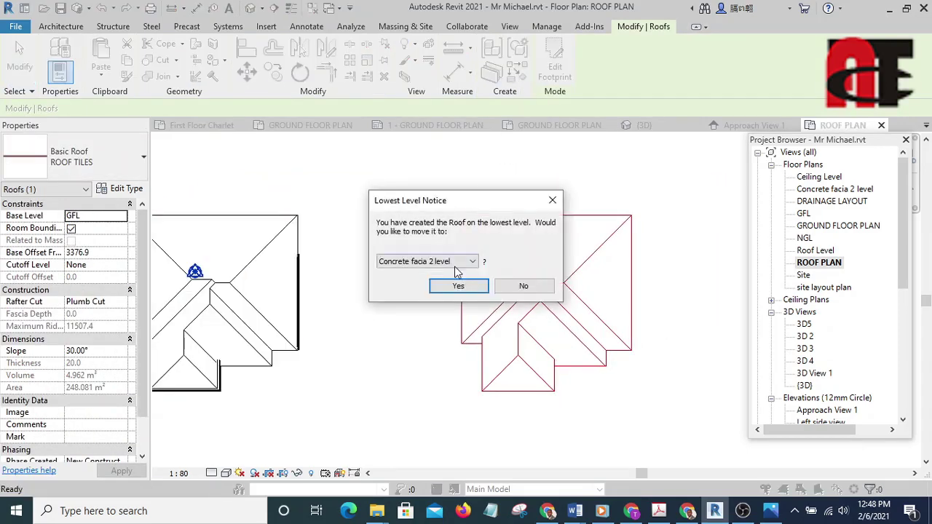
{"action": "left_click", "coordinate": [462, 261]}
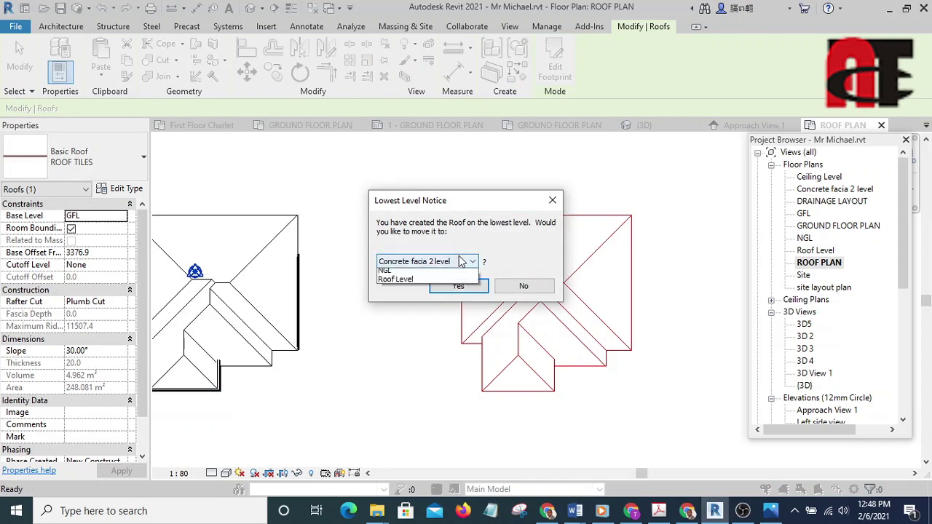
{"action": "left_click", "coordinate": [416, 271]}
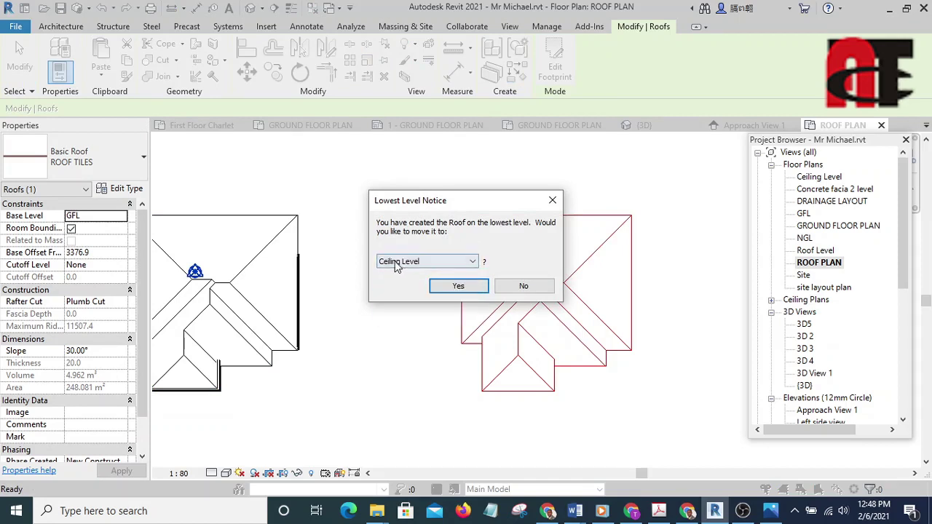
{"action": "left_click", "coordinate": [457, 285]}
{"action": "key", "text": "ctrl+z"}
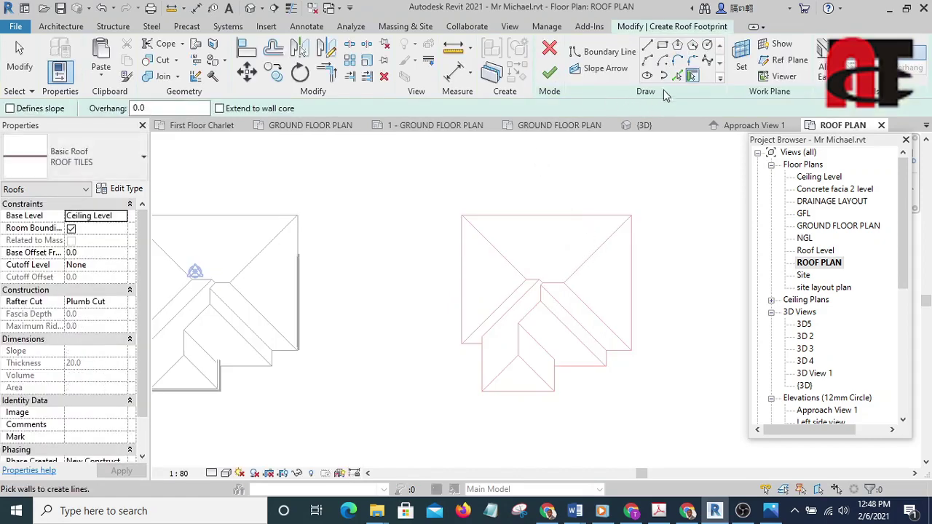
Step: Pick the upper eave line of the linework copy as a slope-defining boundary, and turn slope definition off for further lines
{"action": "left_click", "coordinate": [677, 77]}
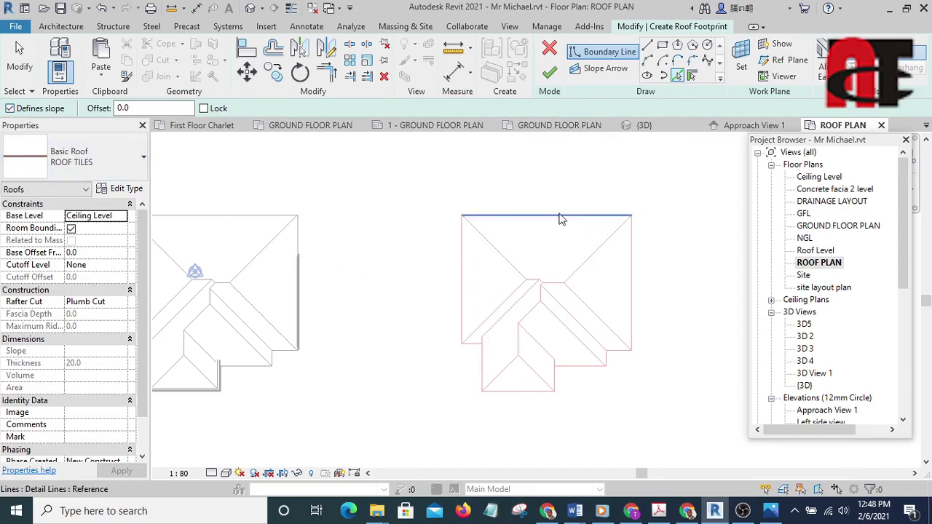
{"action": "scroll", "coordinate": [557, 218], "scroll_direction": "up", "scroll_amount": 5}
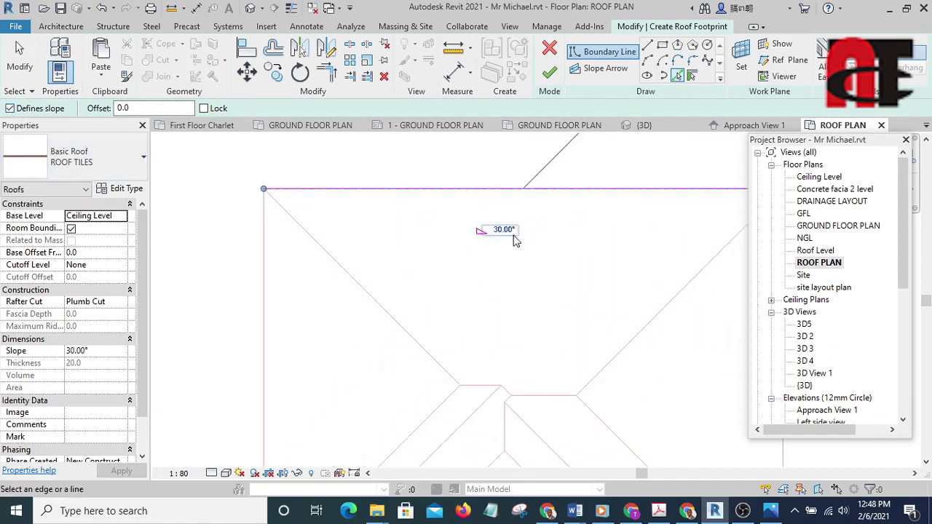
{"action": "scroll", "coordinate": [431, 206], "scroll_direction": "down", "scroll_amount": 3}
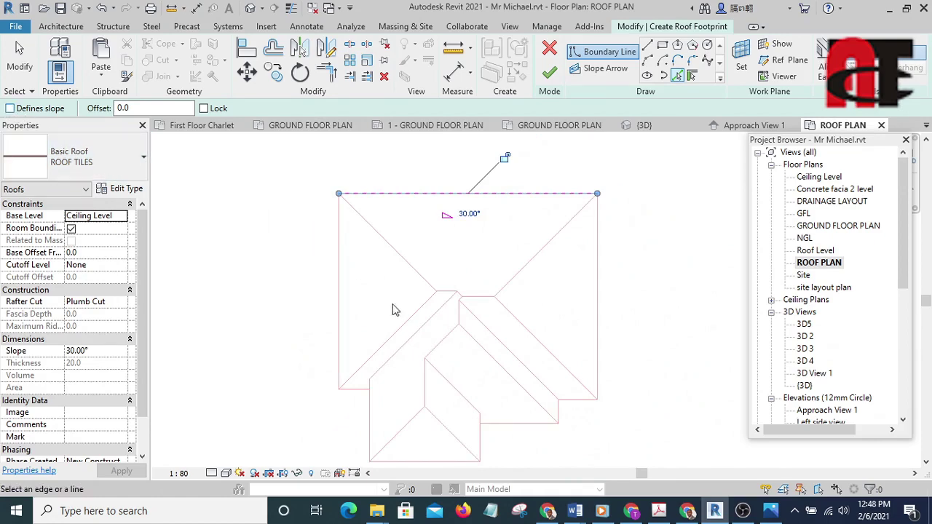
Step: Pick both upper hip lines and the stepped ridge lines between them as non-sloping boundaries, and finish the upper roof face
{"action": "left_click", "coordinate": [402, 259]}
{"action": "scroll", "coordinate": [430, 298], "scroll_direction": "up", "scroll_amount": 5}
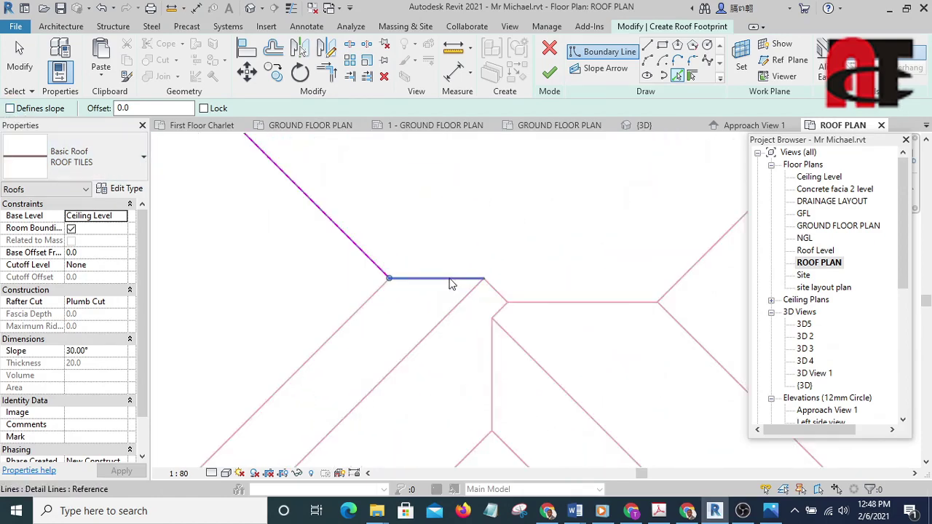
{"action": "scroll", "coordinate": [482, 289], "scroll_direction": "up", "scroll_amount": 1}
{"action": "left_click", "coordinate": [499, 294]}
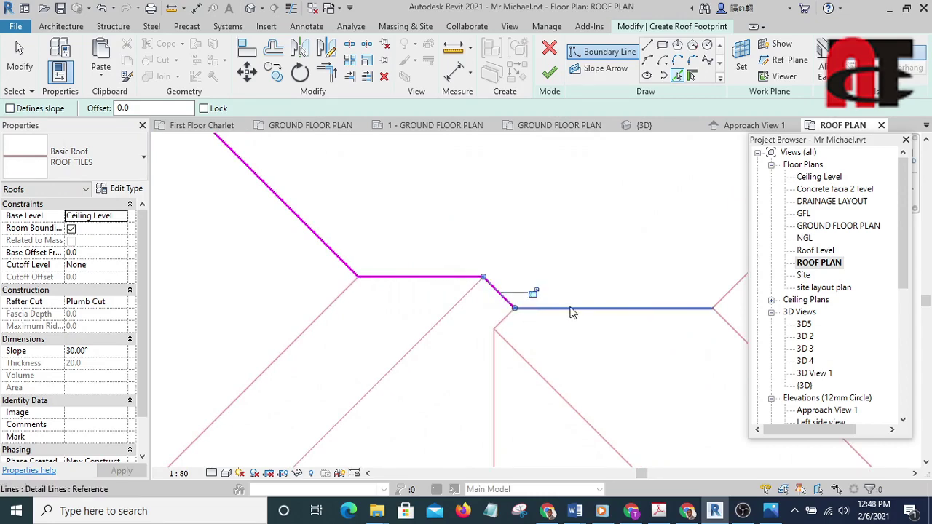
{"action": "left_click", "coordinate": [570, 309]}
{"action": "scroll", "coordinate": [338, 329], "scroll_direction": "down", "scroll_amount": 2}
{"action": "left_click", "coordinate": [534, 265]}
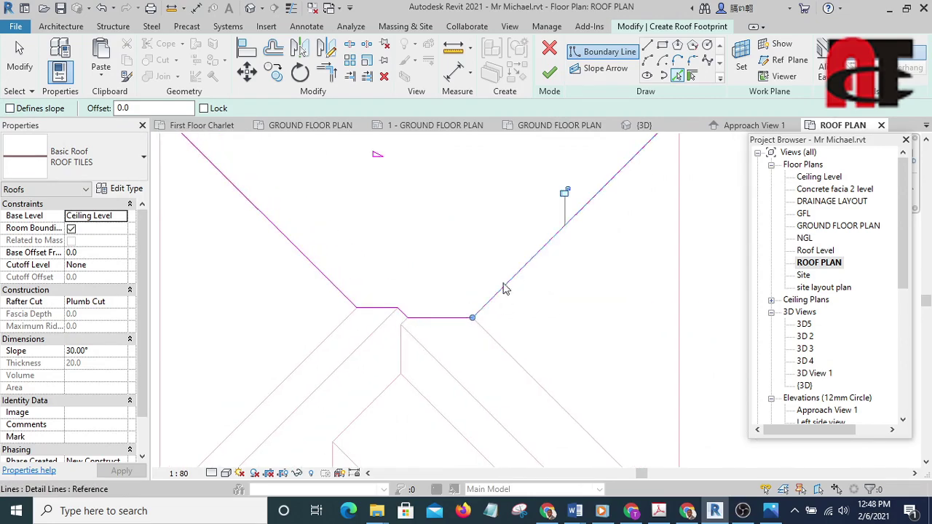
{"action": "scroll", "coordinate": [503, 293], "scroll_direction": "down", "scroll_amount": 3}
{"action": "scroll", "coordinate": [508, 288], "scroll_direction": "up", "scroll_amount": 3}
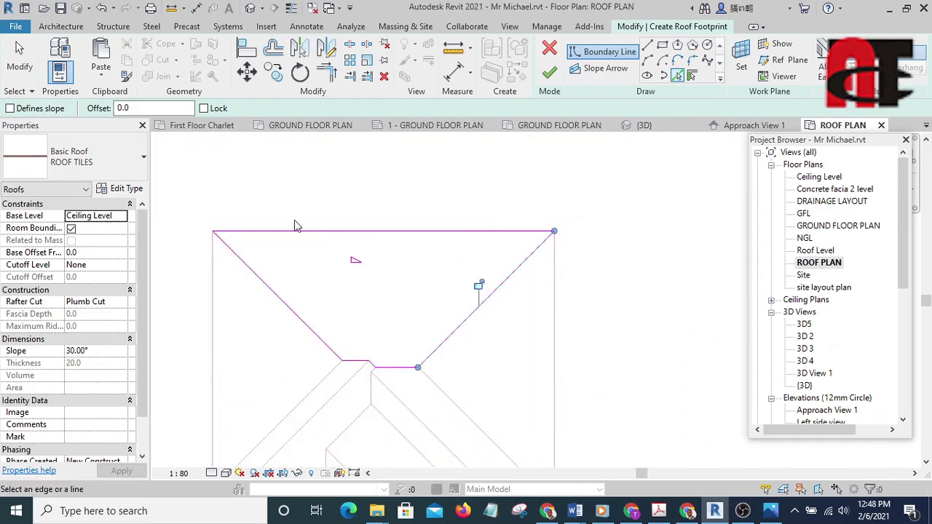
{"action": "middle_click_drag", "start_coordinate": [609, 308], "coordinate": [559, 300]}
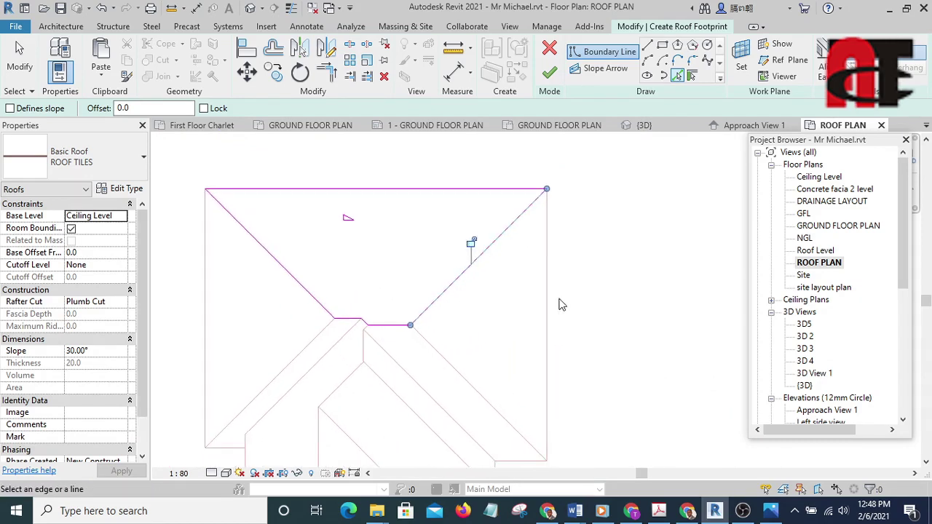
{"action": "left_click", "coordinate": [549, 75]}
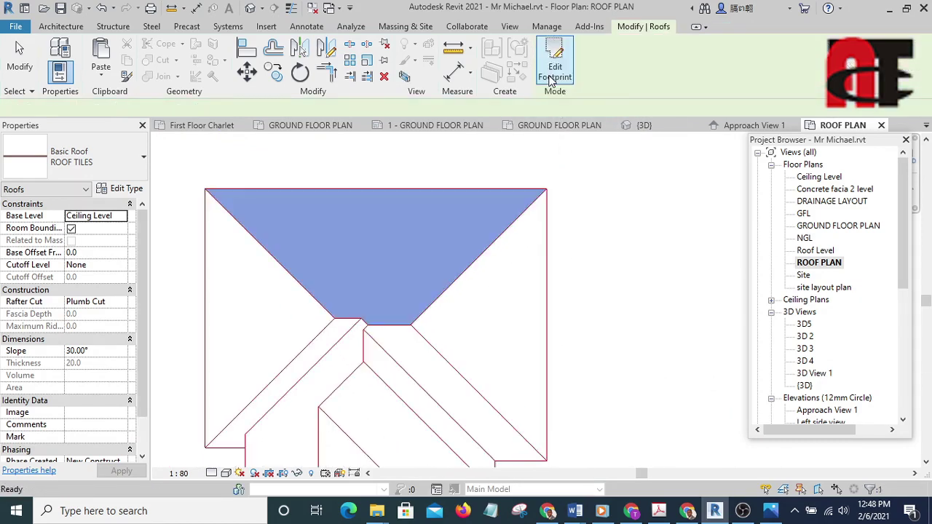
{"action": "left_click", "coordinate": [583, 219]}
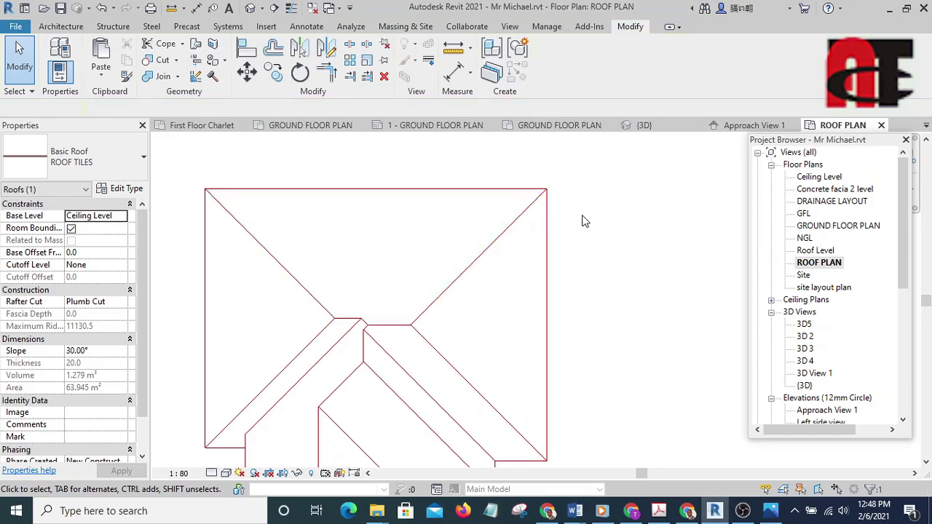
Step: Start a second similar footprint roof from the finished upper face, placing it on Ceiling Level
{"action": "left_click", "coordinate": [446, 229]}
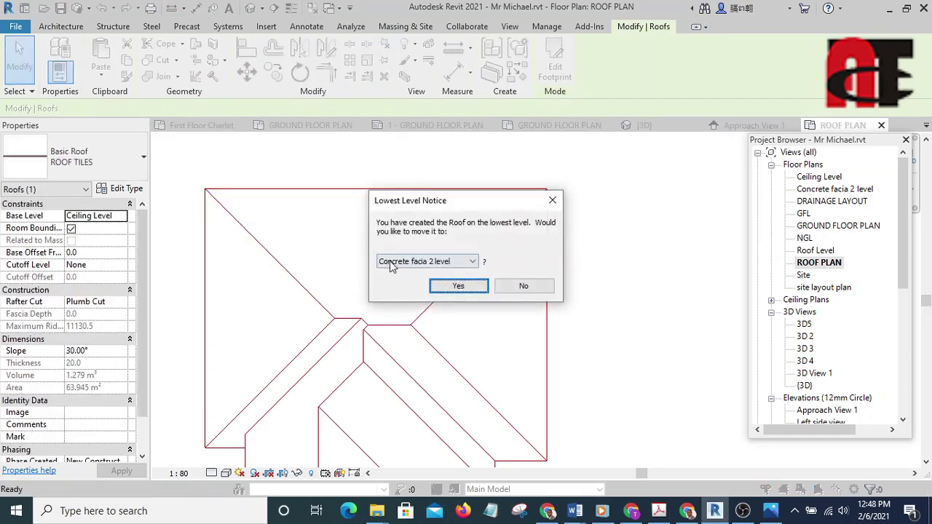
{"action": "left_click", "coordinate": [397, 262]}
{"action": "left_click", "coordinate": [398, 271]}
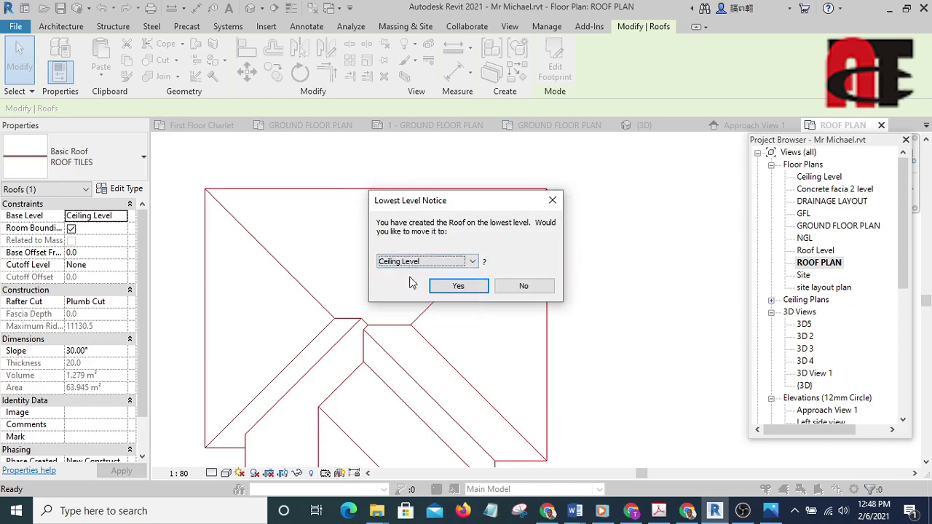
{"action": "left_click", "coordinate": [456, 286]}
{"action": "double_click", "coordinate": [547, 287]}
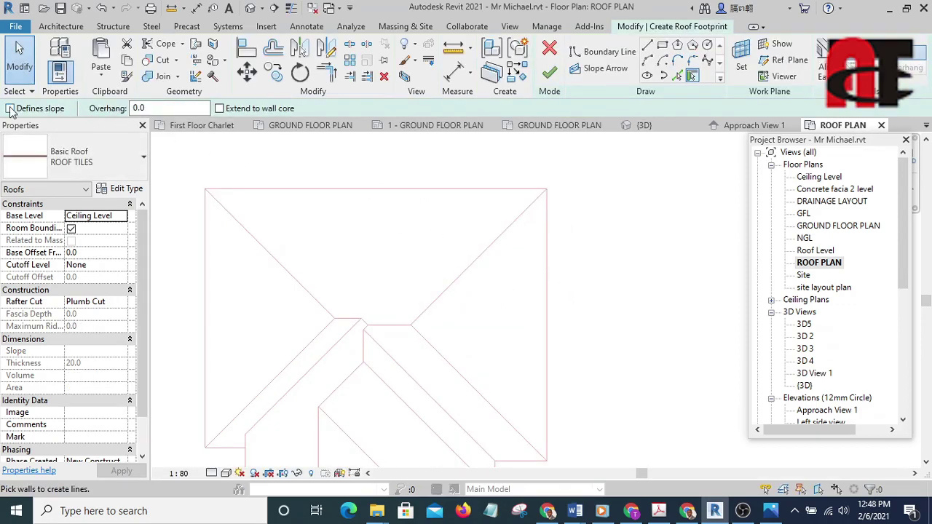
Step: Turn slope definition on and pick the long right-hand eave line of the roof linework as a boundary
{"action": "left_click", "coordinate": [10, 108]}
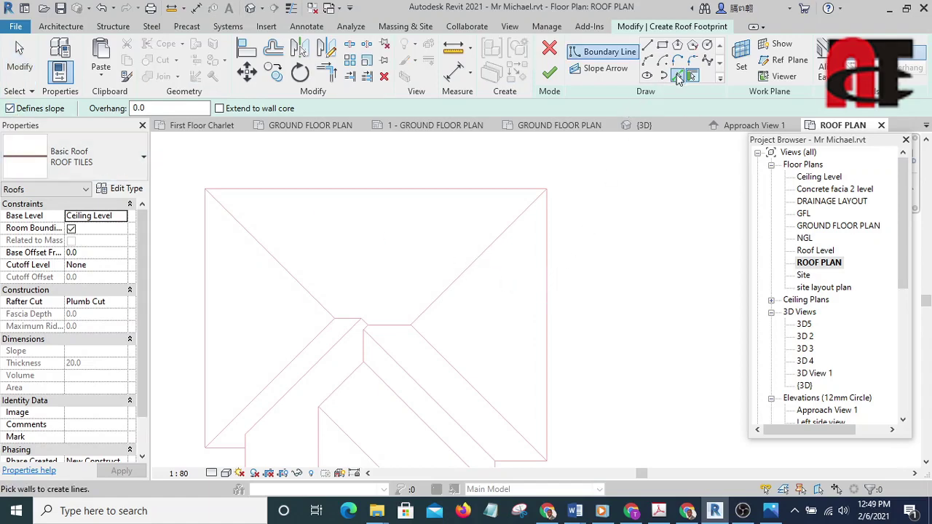
{"action": "left_click", "coordinate": [677, 77]}
{"action": "left_click", "coordinate": [549, 291]}
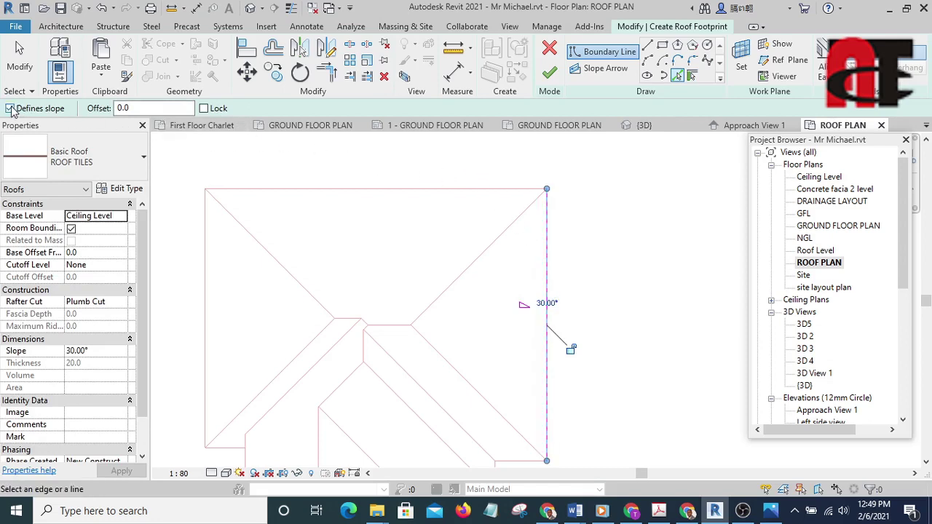
Step: Pick the two hip lines enclosing the right-hand triangle as non-sloping boundaries, and finish that roof face
{"action": "left_click", "coordinate": [479, 259]}
{"action": "scroll", "coordinate": [470, 415], "scroll_direction": "up", "scroll_amount": 1}
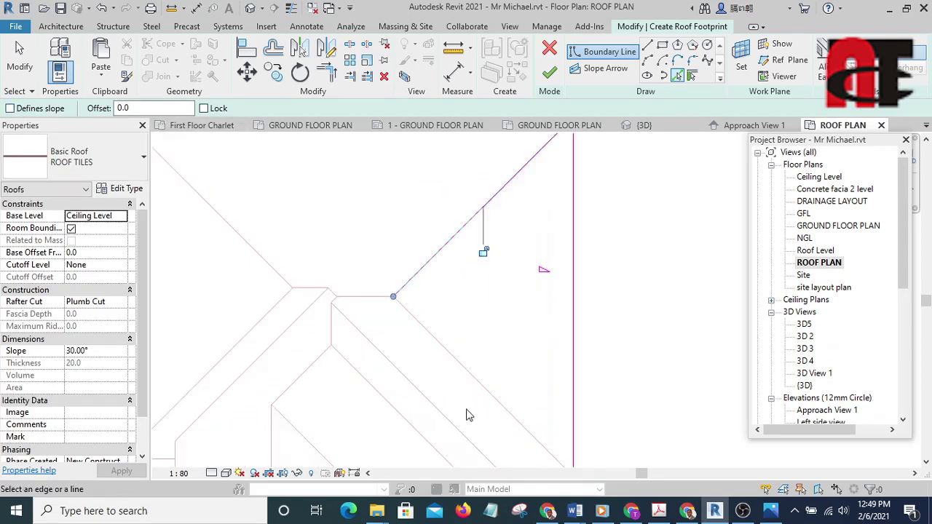
{"action": "left_click", "coordinate": [482, 390]}
{"action": "middle_click_drag", "start_coordinate": [569, 368], "coordinate": [537, 265]}
{"action": "left_click", "coordinate": [551, 72]}
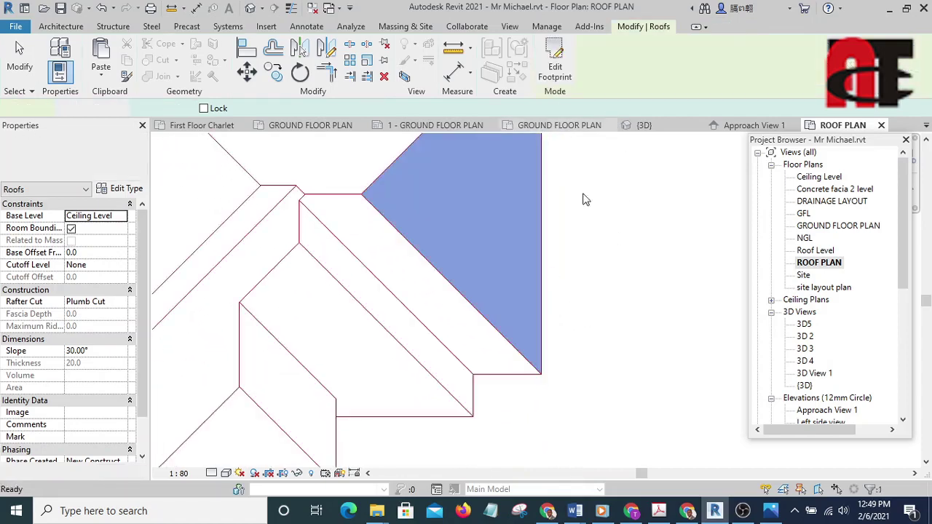
Step: Start a third similar footprint roof from the finished triangular face, choosing Ceiling Level as its level
{"action": "scroll", "coordinate": [630, 308], "scroll_direction": "down", "scroll_amount": 3}
{"action": "middle_click_drag", "start_coordinate": [631, 308], "coordinate": [610, 376]}
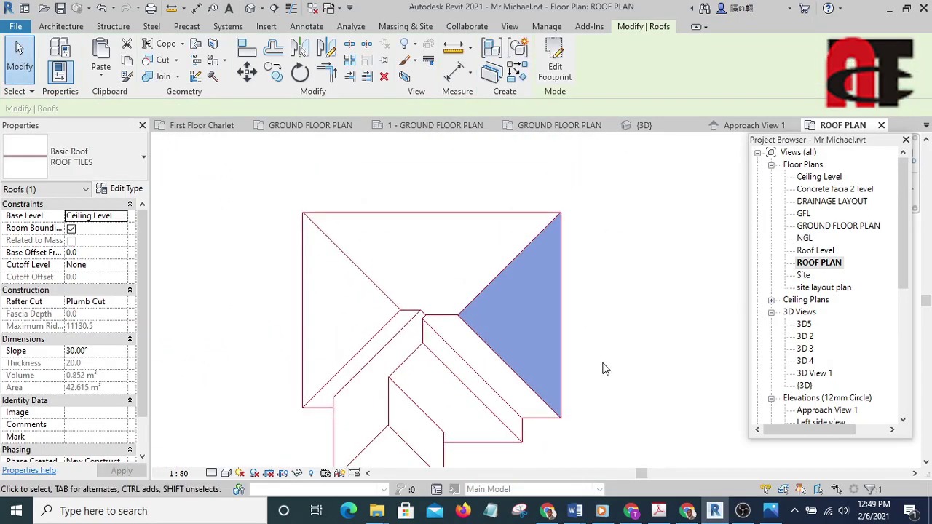
{"action": "left_click", "coordinate": [603, 369]}
{"action": "left_click", "coordinate": [435, 262]}
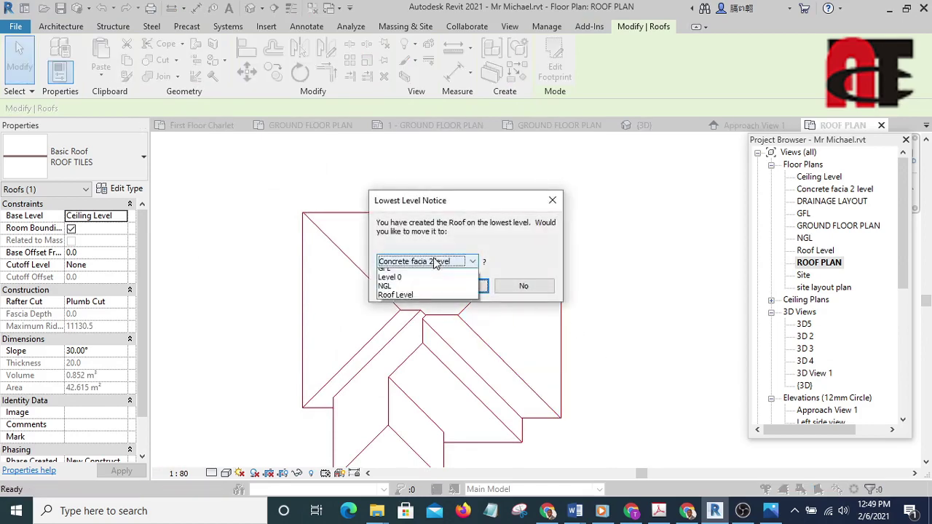
{"action": "left_click", "coordinate": [420, 270]}
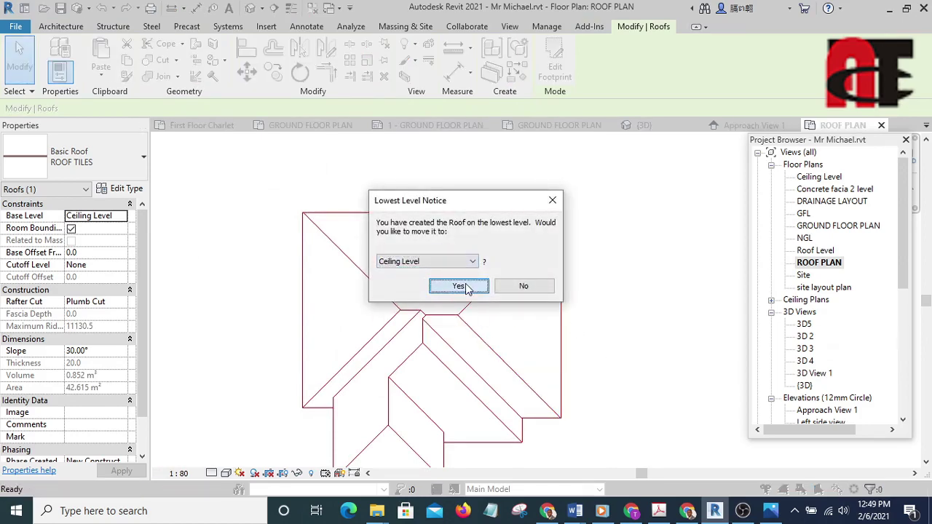
{"action": "left_click", "coordinate": [458, 286]}
{"action": "double_click", "coordinate": [453, 339]}
Step: Pick the short eave line at the lower-right corner as a slope-defining boundary, and turn slope definition off for further lines
{"action": "middle_click_drag", "start_coordinate": [462, 345], "coordinate": [448, 254]}
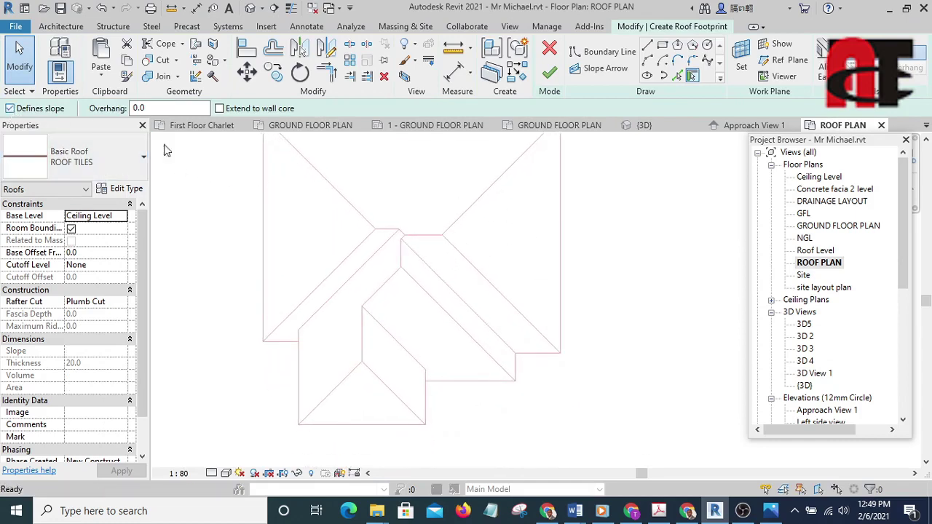
{"action": "scroll", "coordinate": [509, 356], "scroll_direction": "up", "scroll_amount": 2}
{"action": "left_click", "coordinate": [692, 76]}
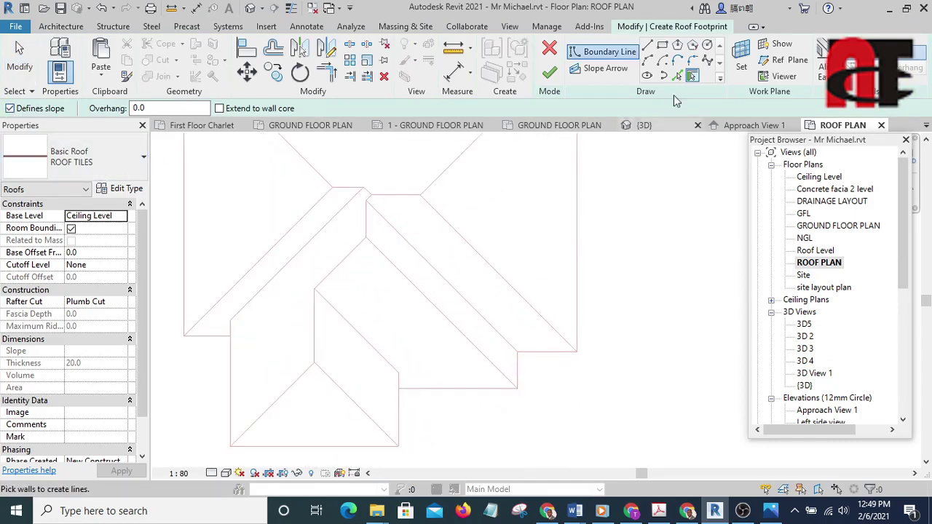
{"action": "left_click", "coordinate": [676, 78]}
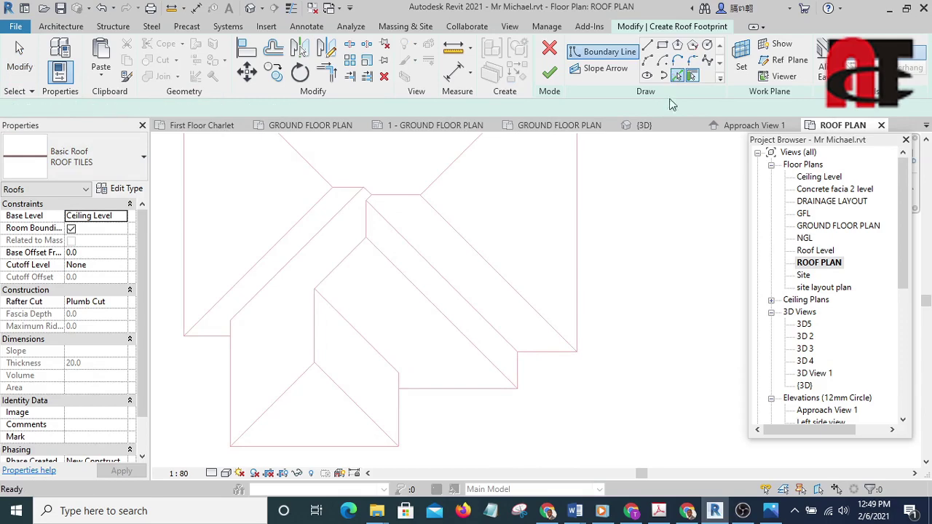
{"action": "left_click", "coordinate": [547, 352]}
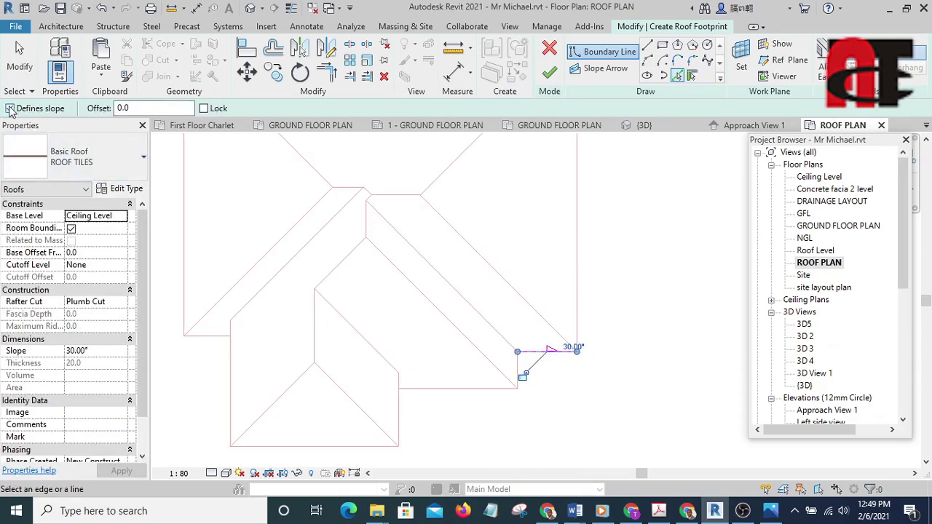
{"action": "scroll", "coordinate": [485, 270], "scroll_direction": "up", "scroll_amount": 1}
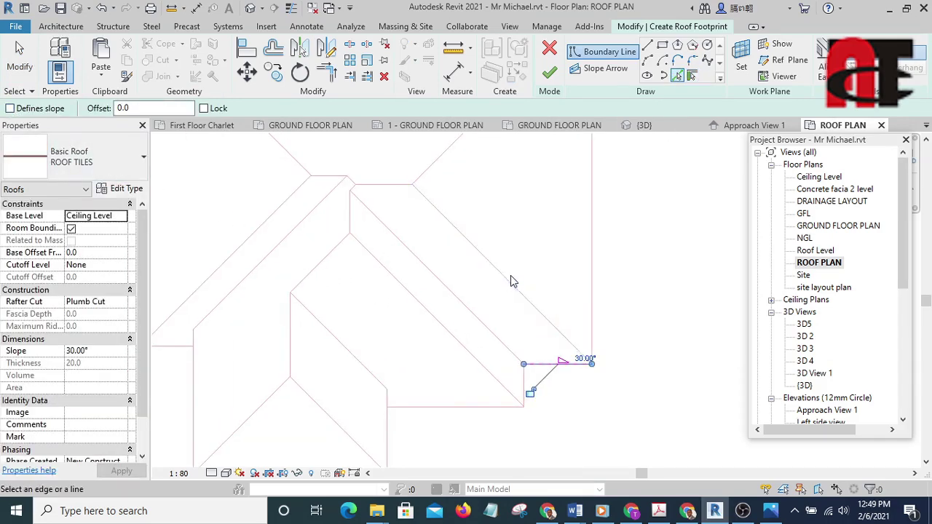
Step: Pick the two long diagonals, the short horizontal ridge and the small slanted line as non-sloping boundaries, and finish the roof face
{"action": "left_click", "coordinate": [512, 284]}
{"action": "left_click", "coordinate": [360, 187]}
{"action": "scroll", "coordinate": [348, 191], "scroll_direction": "up", "scroll_amount": 4}
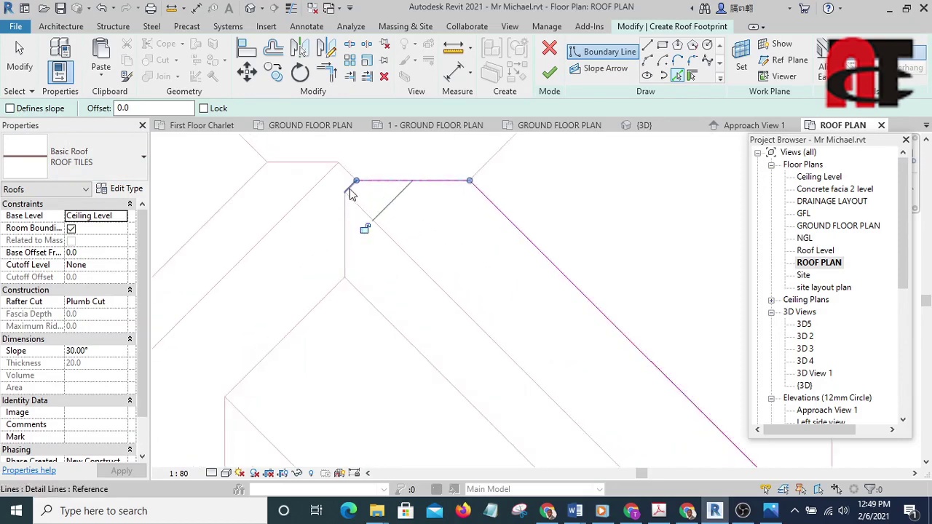
{"action": "left_click", "coordinate": [351, 192]}
{"action": "scroll", "coordinate": [374, 232], "scroll_direction": "down", "scroll_amount": 4}
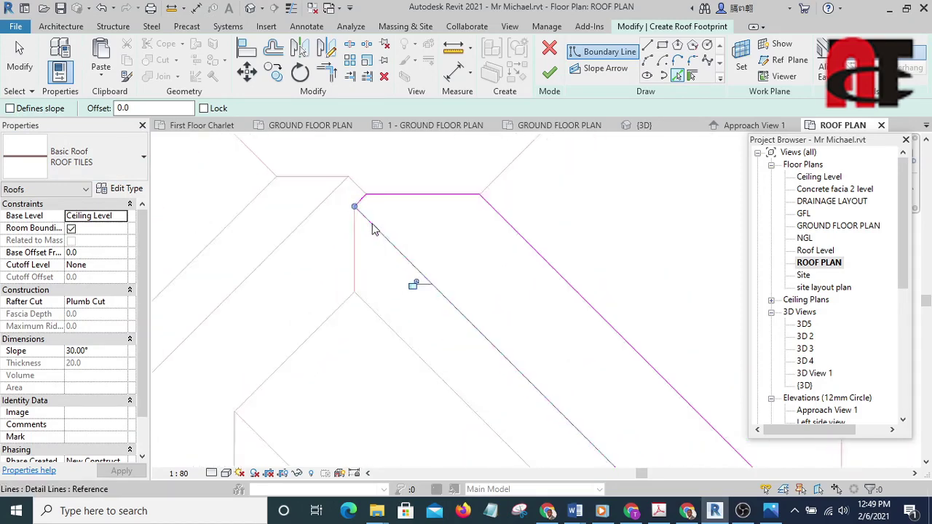
{"action": "scroll", "coordinate": [470, 297], "scroll_direction": "up", "scroll_amount": 3}
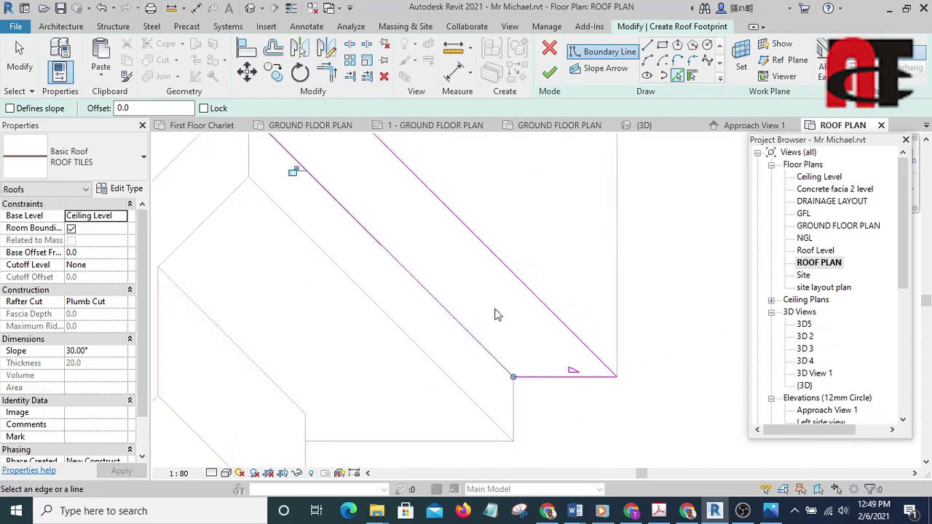
{"action": "scroll", "coordinate": [547, 375], "scroll_direction": "down", "scroll_amount": 3}
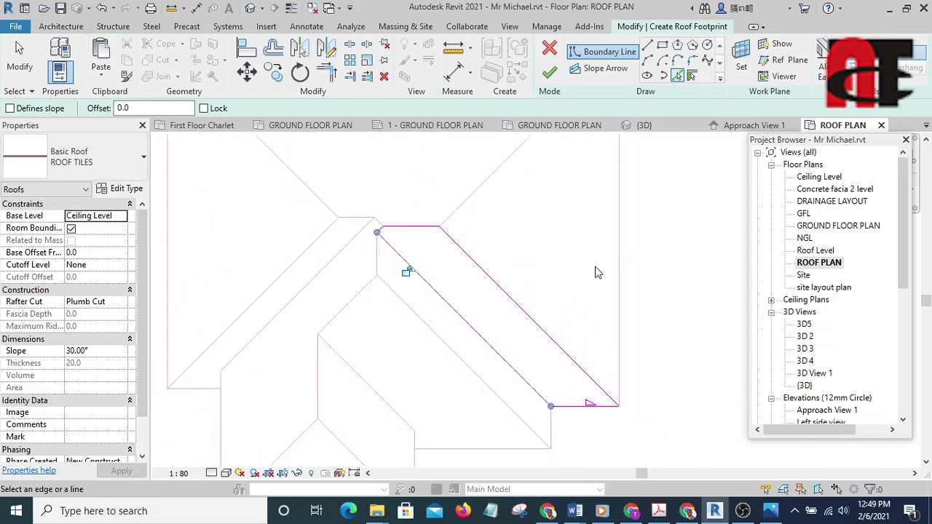
{"action": "left_click", "coordinate": [549, 72]}
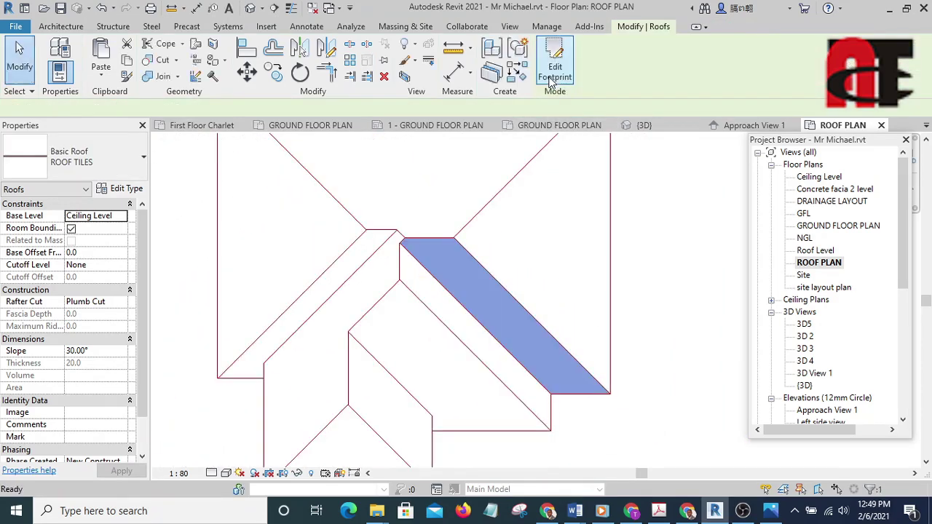
Step: Start a similar footprint roof from the finished diagonal strip face, choosing Ceiling Level as its level
{"action": "left_click", "coordinate": [674, 308]}
{"action": "middle_click_drag", "start_coordinate": [500, 321], "coordinate": [544, 331]}
{"action": "left_click", "coordinate": [544, 331]}
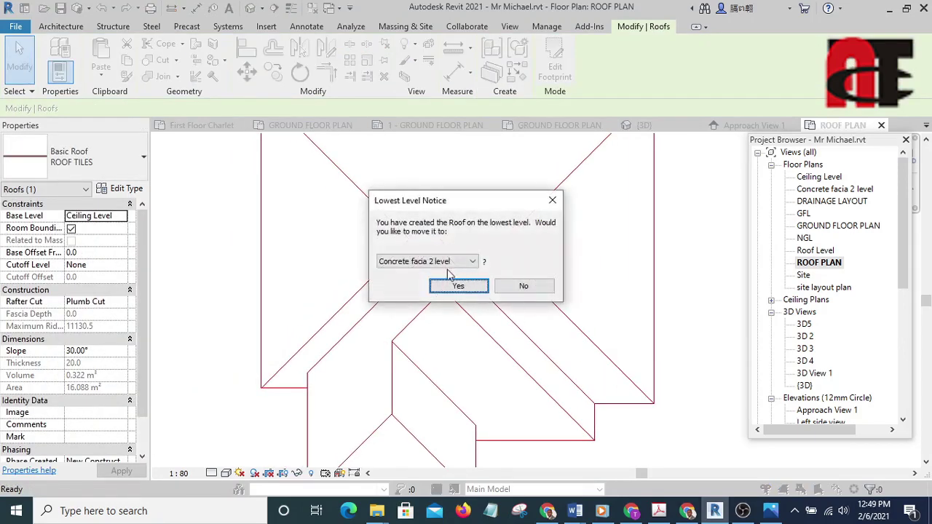
{"action": "left_click", "coordinate": [448, 261]}
{"action": "left_click", "coordinate": [440, 271]}
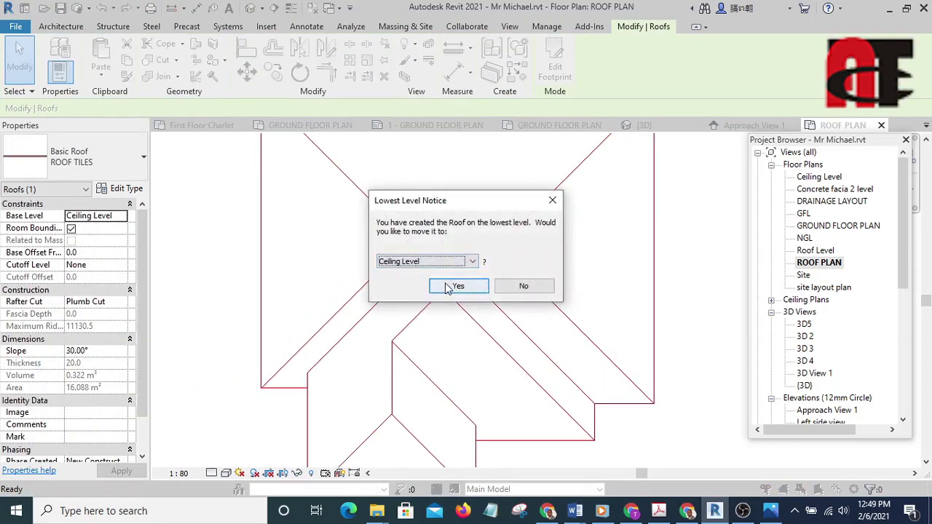
{"action": "left_click", "coordinate": [456, 286]}
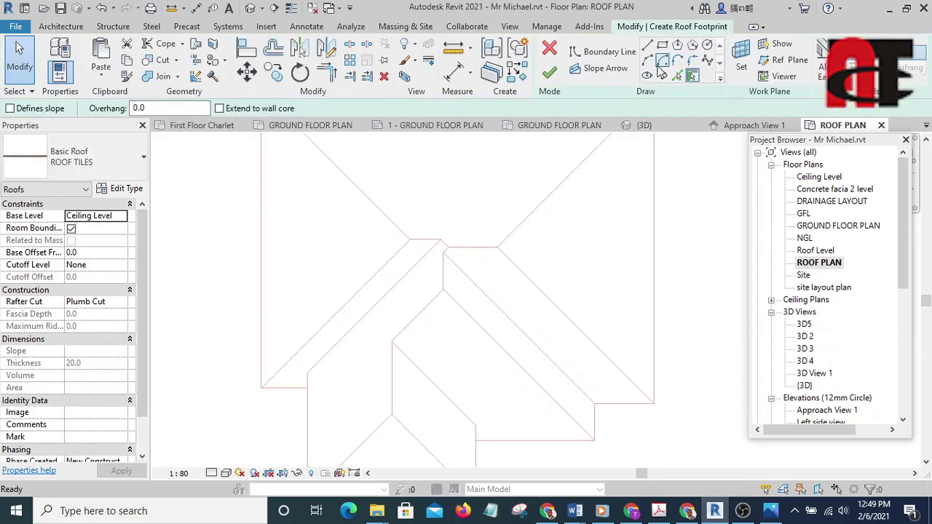
Step: Pick the short vertical eave at the lower-right corner as a slope-defining boundary, and turn slope definition off for further lines
{"action": "left_click", "coordinate": [676, 77]}
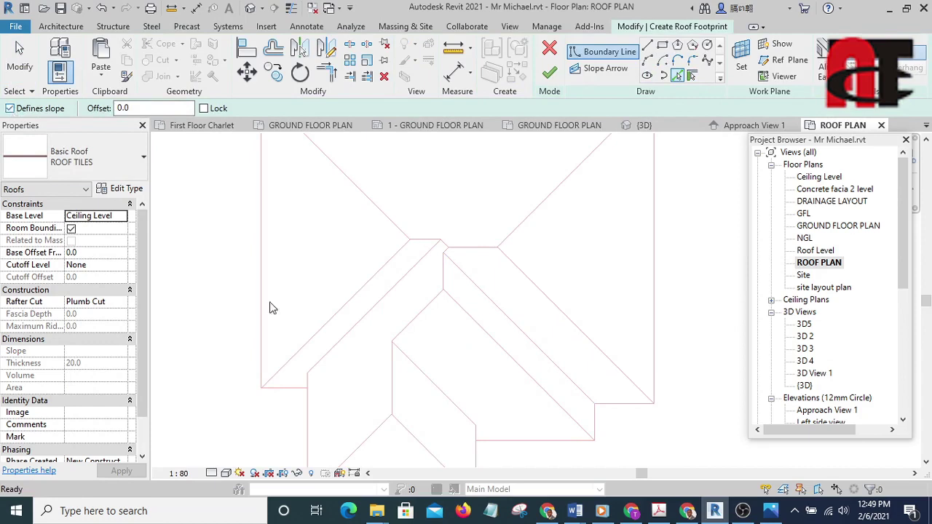
{"action": "middle_click_drag", "start_coordinate": [269, 308], "coordinate": [535, 410]}
{"action": "scroll", "coordinate": [520, 315], "scroll_direction": "up", "scroll_amount": 5}
{"action": "left_click", "coordinate": [529, 321]}
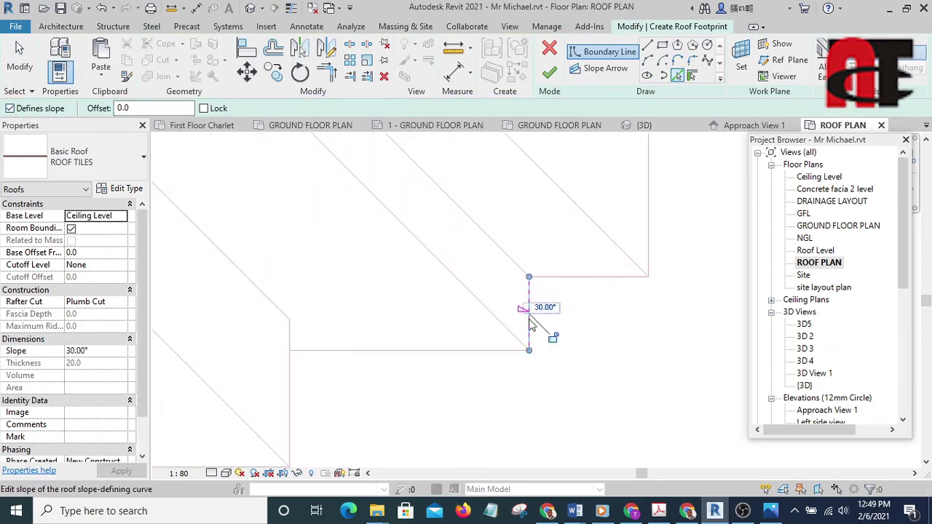
{"action": "scroll", "coordinate": [529, 324], "scroll_direction": "down", "scroll_amount": 3}
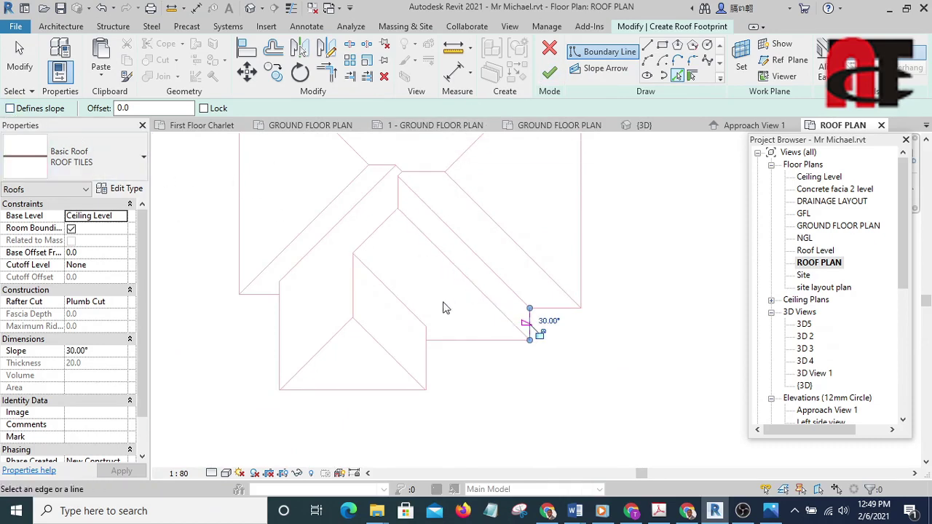
Step: Pick the two parallel diagonals and the short vertical line joining their upper ends as non-sloping boundaries, and finish the roof face
{"action": "left_click", "coordinate": [471, 252]}
{"action": "scroll", "coordinate": [472, 253], "scroll_direction": "up", "scroll_amount": 4}
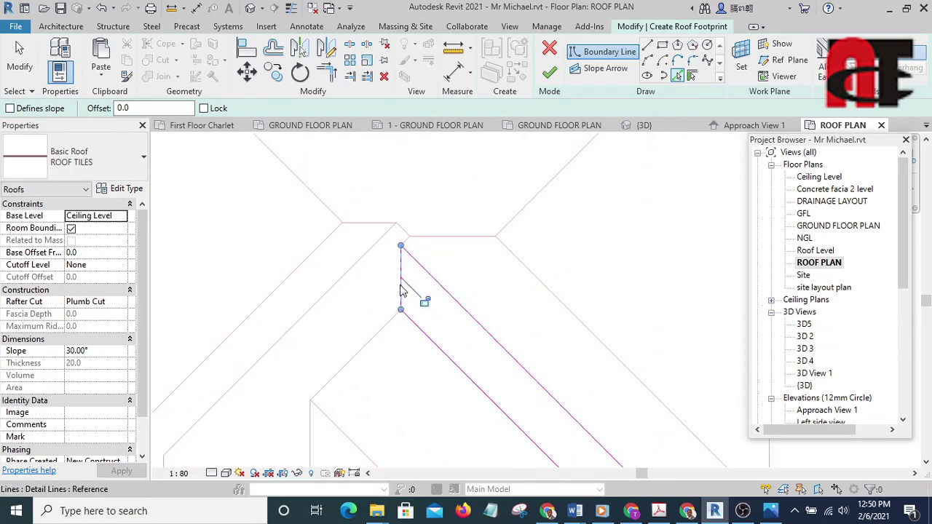
{"action": "scroll", "coordinate": [401, 291], "scroll_direction": "down", "scroll_amount": 3}
{"action": "scroll", "coordinate": [528, 413], "scroll_direction": "up", "scroll_amount": 3}
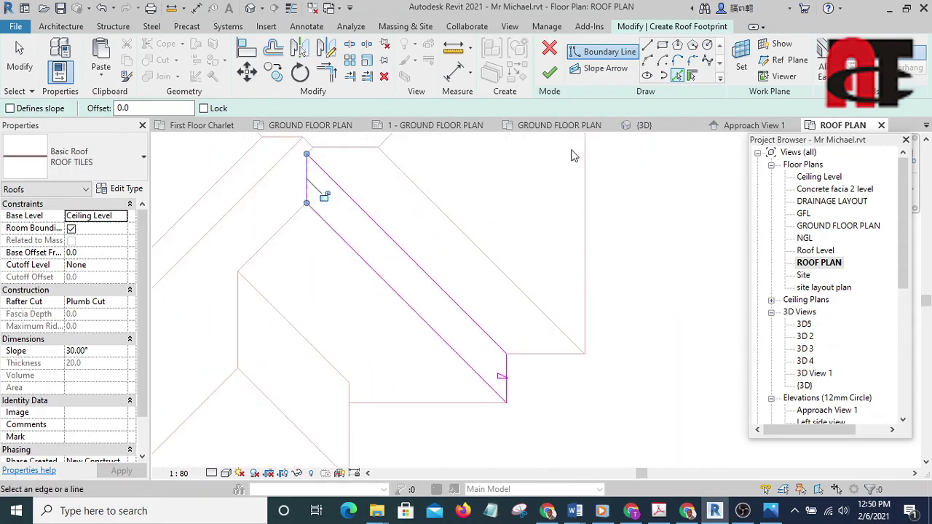
{"action": "left_click", "coordinate": [553, 75]}
{"action": "scroll", "coordinate": [599, 189], "scroll_direction": "down", "scroll_amount": 3}
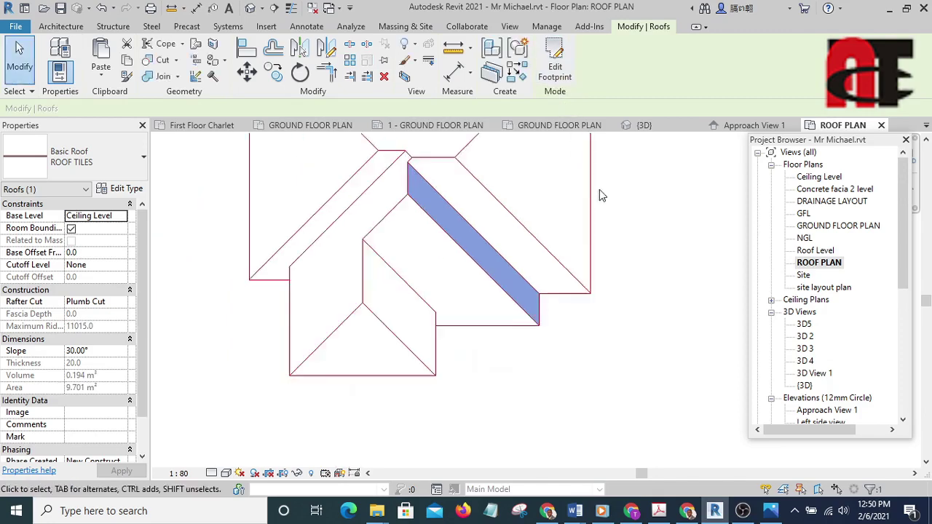
{"action": "scroll", "coordinate": [551, 244], "scroll_direction": "up", "scroll_amount": 1}
{"action": "key", "text": "c"}
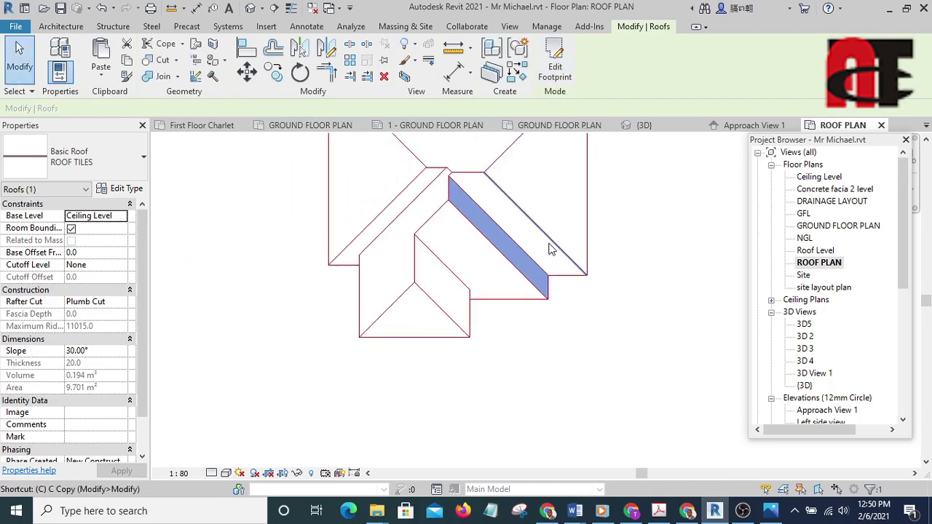
{"action": "middle_click_drag", "start_coordinate": [551, 249], "coordinate": [545, 266]}
{"action": "scroll", "coordinate": [546, 303], "scroll_direction": "up", "scroll_amount": 2}
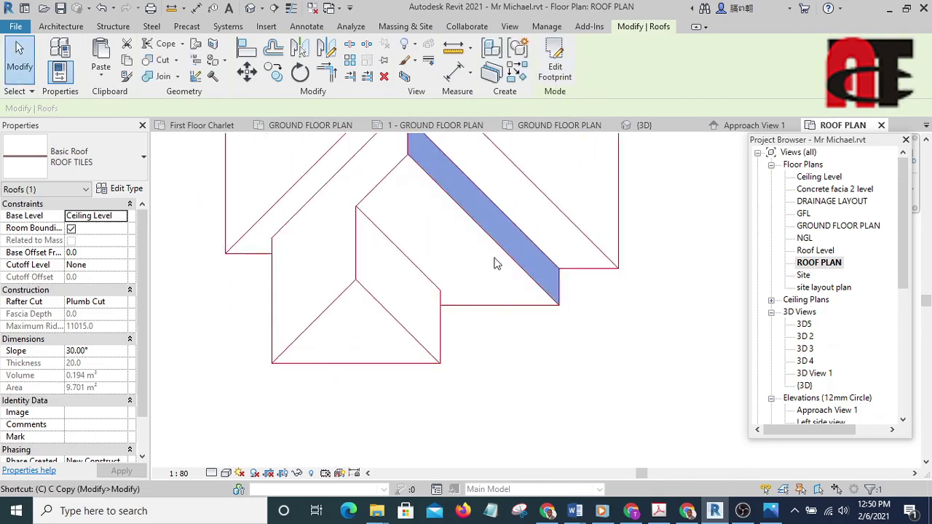
{"action": "key", "text": "c"}
{"action": "scroll", "coordinate": [503, 333], "scroll_direction": "down", "scroll_amount": 1}
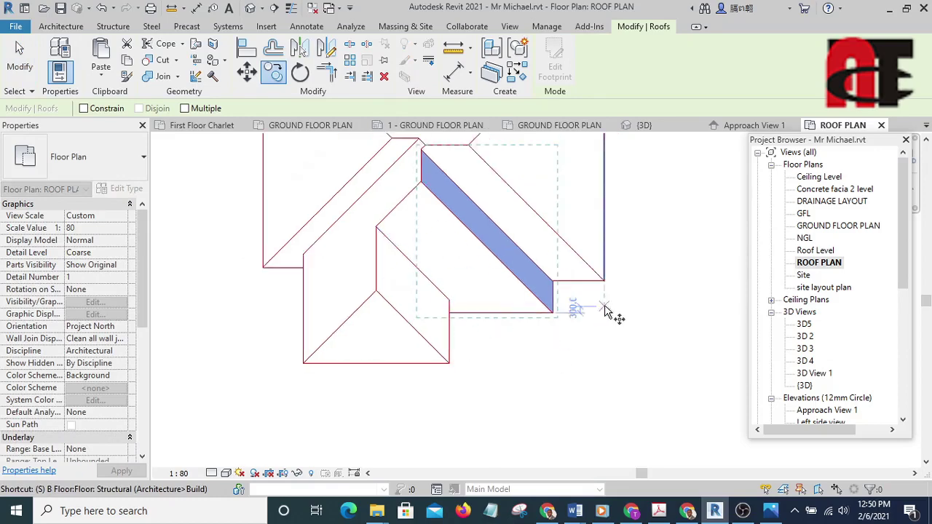
{"action": "key", "text": "Escape"}
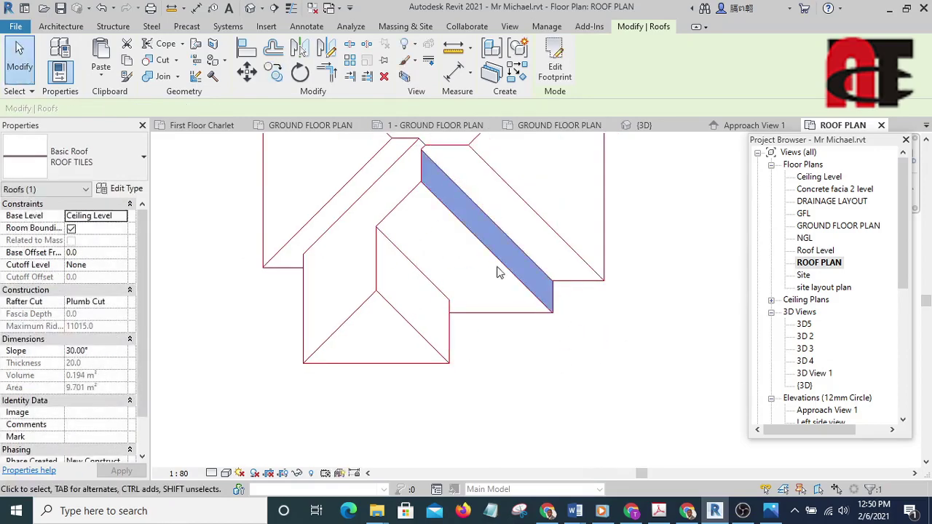
Step: Start another similar footprint roof from the finished narrow strip face, choosing Ceiling Level as its level
{"action": "left_click", "coordinate": [519, 77]}
{"action": "left_click", "coordinate": [439, 259]}
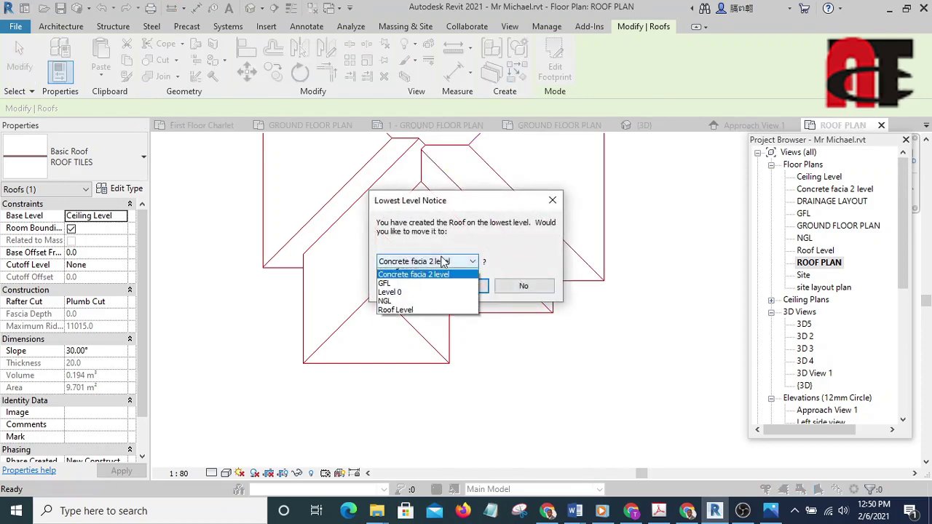
{"action": "left_click", "coordinate": [415, 271]}
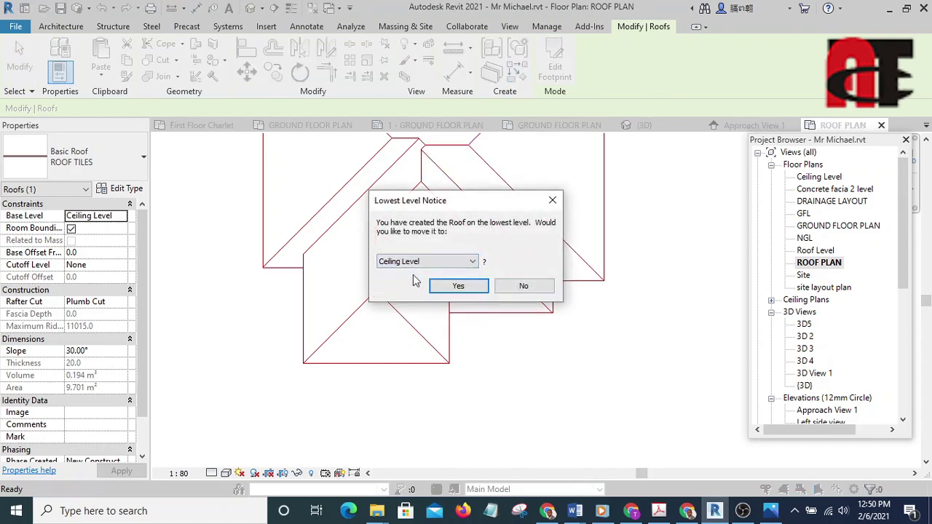
{"action": "left_click", "coordinate": [459, 286]}
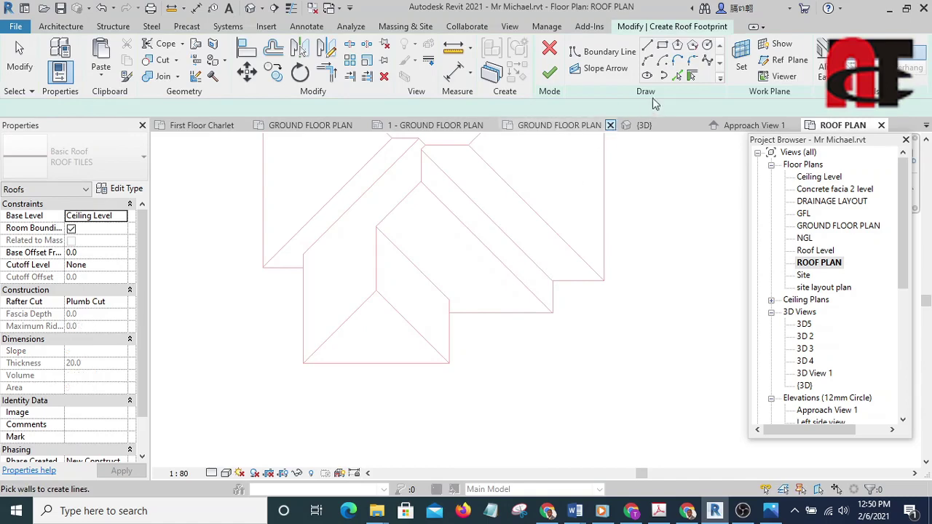
Step: Pick the horizontal eave beside the front projection as a slope-defining boundary, and turn slope definition off for further lines
{"action": "left_click", "coordinate": [677, 75]}
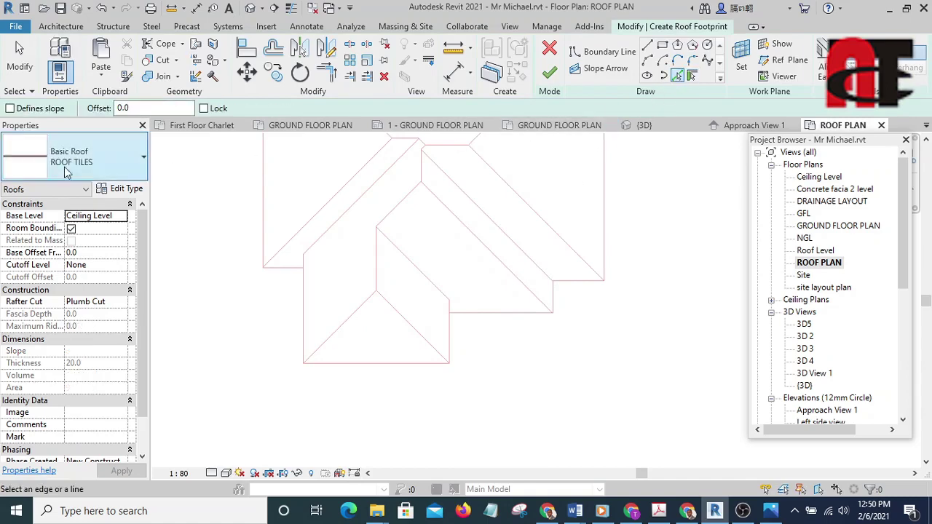
{"action": "left_click", "coordinate": [9, 109]}
{"action": "scroll", "coordinate": [487, 300], "scroll_direction": "up", "scroll_amount": 1}
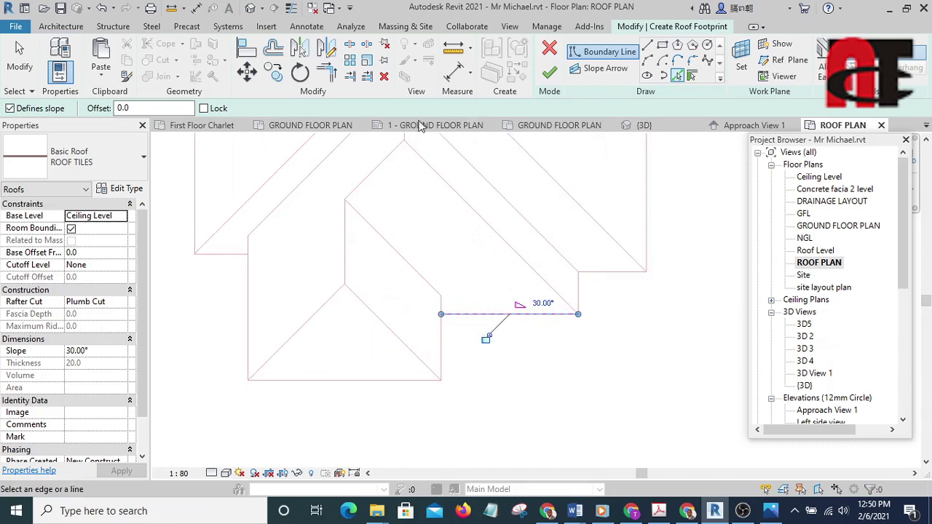
{"action": "left_click", "coordinate": [9, 109]}
Step: Pick the valley diagonal, the upper slanted line, the long right diagonal and the projection's right vertical edge as non-sloping boundaries
{"action": "left_click", "coordinate": [398, 253]}
{"action": "left_click", "coordinate": [373, 177]}
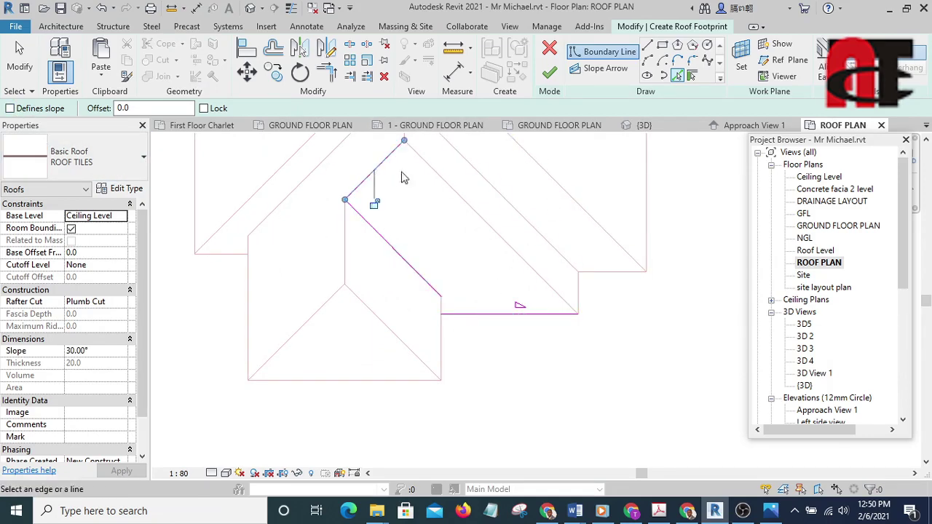
{"action": "left_click", "coordinate": [434, 167]}
{"action": "scroll", "coordinate": [450, 291], "scroll_direction": "up", "scroll_amount": 2}
{"action": "scroll", "coordinate": [440, 327], "scroll_direction": "up", "scroll_amount": 1}
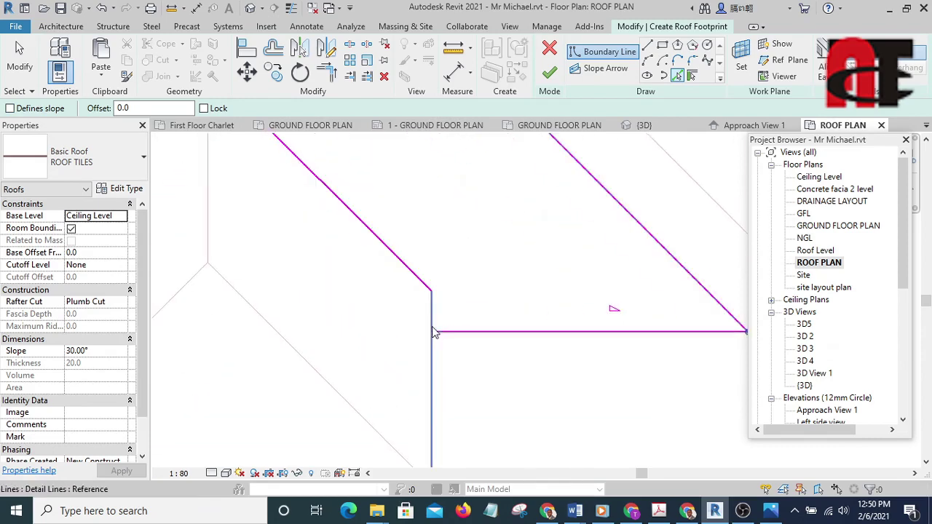
{"action": "left_click", "coordinate": [430, 324]}
{"action": "scroll", "coordinate": [447, 341], "scroll_direction": "down", "scroll_amount": 2}
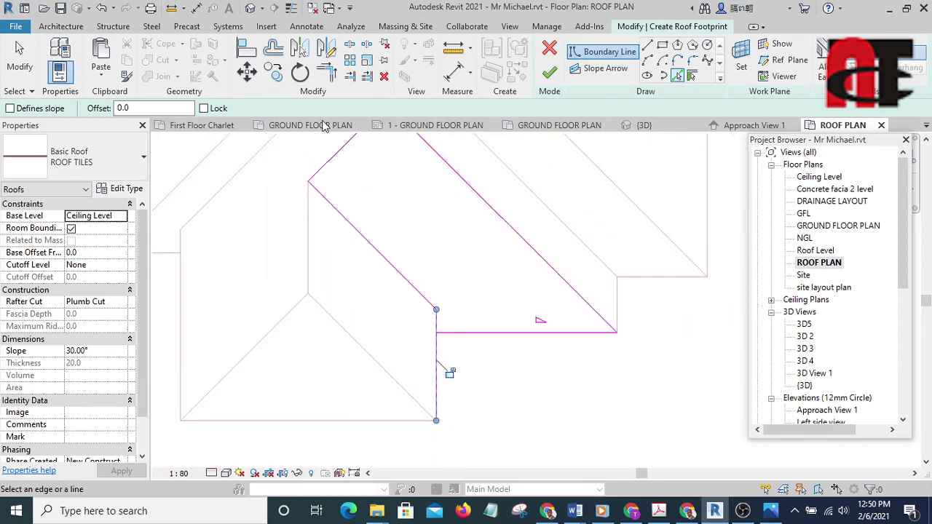
Step: Trim the projection's vertical boundary line to a corner with the horizontal eave, and finish the roof face
{"action": "left_click", "coordinate": [327, 73]}
{"action": "scroll", "coordinate": [447, 335], "scroll_direction": "up", "scroll_amount": 2}
{"action": "left_click", "coordinate": [442, 324]}
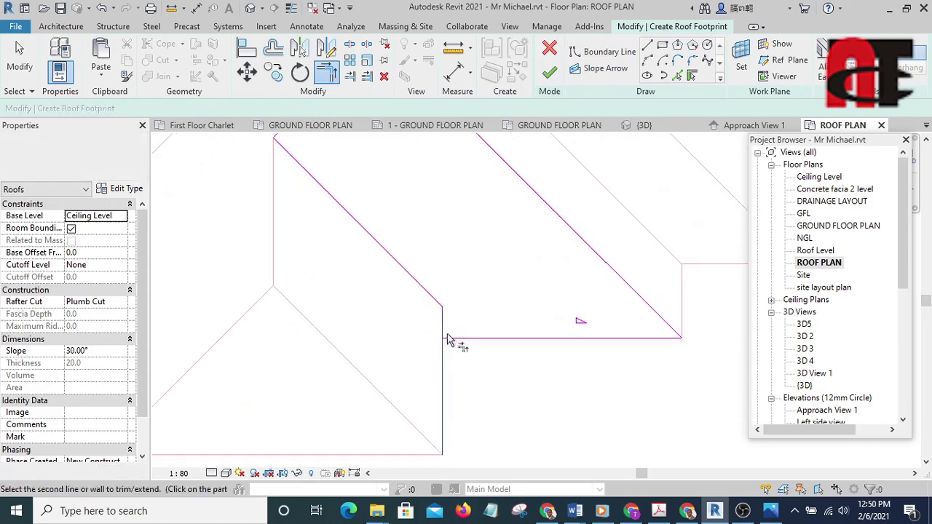
{"action": "left_click", "coordinate": [460, 343]}
{"action": "scroll", "coordinate": [466, 333], "scroll_direction": "down", "scroll_amount": 1}
{"action": "middle_click_drag", "start_coordinate": [466, 333], "coordinate": [503, 415]}
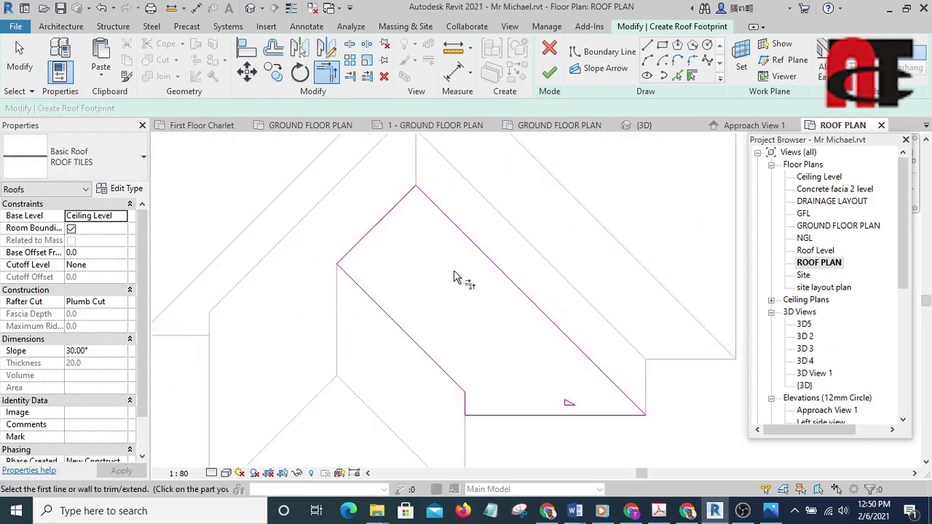
{"action": "left_click", "coordinate": [550, 72]}
Step: Start a further similar footprint roof from the trimmed face, choosing Ceiling Level as its level
{"action": "scroll", "coordinate": [571, 151], "scroll_direction": "down", "scroll_amount": 2}
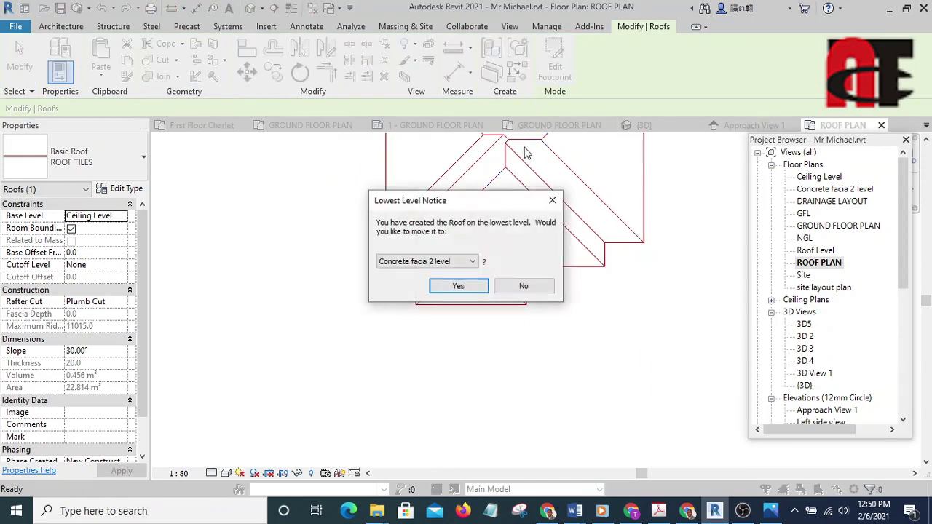
{"action": "left_click", "coordinate": [451, 262]}
{"action": "left_click", "coordinate": [412, 273]}
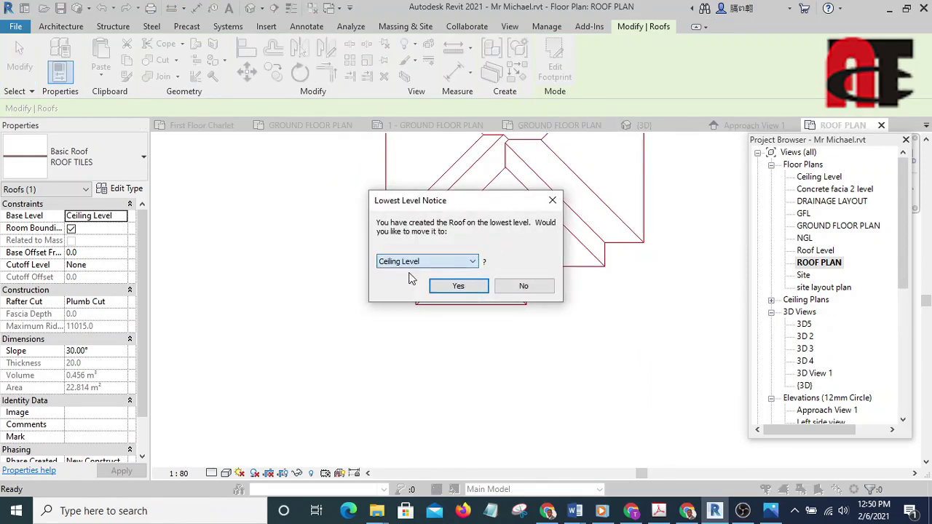
{"action": "left_click", "coordinate": [459, 290]}
{"action": "double_click", "coordinate": [575, 183]}
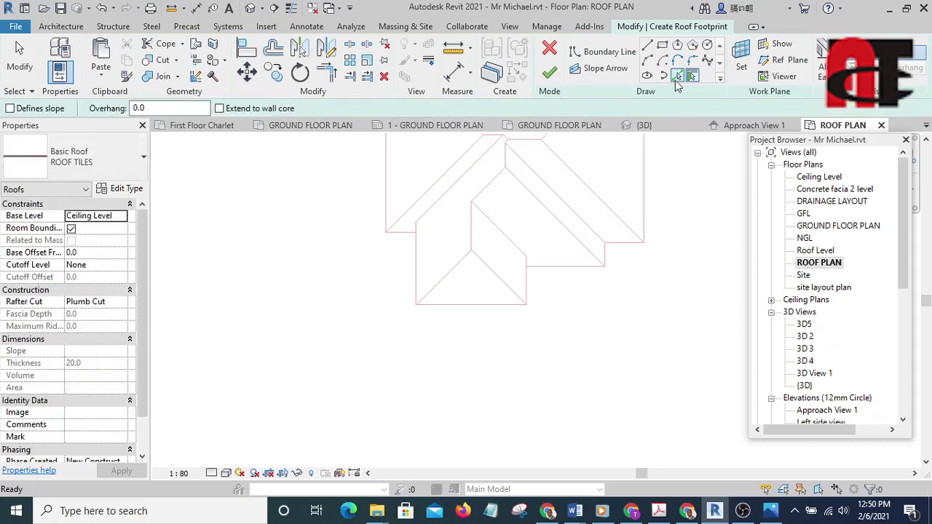
Step: Turn slope definition on and pick the front projection's right vertical eave line as a boundary
{"action": "left_click", "coordinate": [676, 77]}
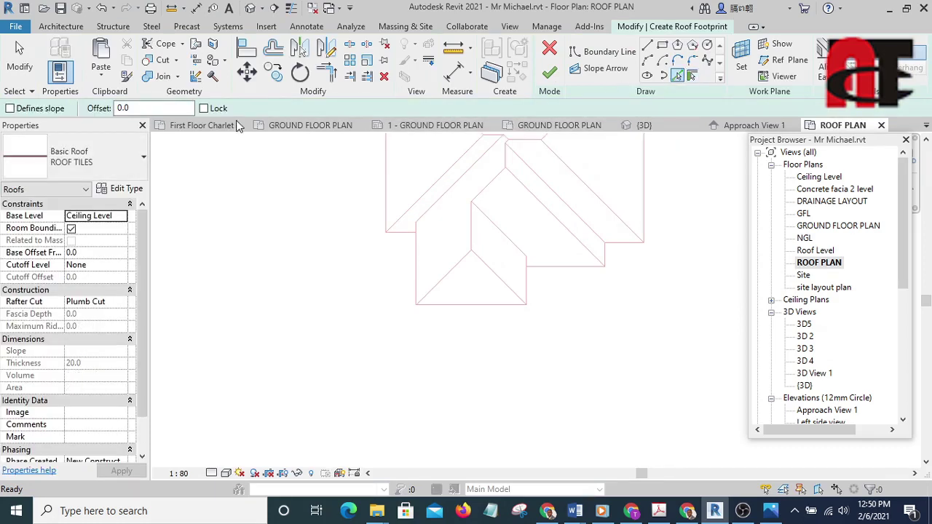
{"action": "left_click", "coordinate": [10, 109]}
{"action": "scroll", "coordinate": [535, 284], "scroll_direction": "up", "scroll_amount": 2}
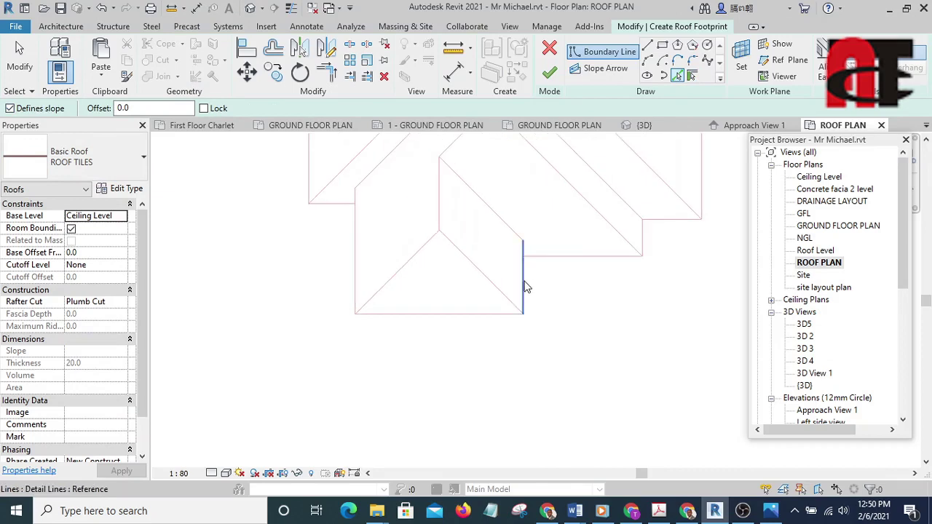
{"action": "left_click", "coordinate": [525, 288]}
{"action": "scroll", "coordinate": [523, 271], "scroll_direction": "up", "scroll_amount": 1}
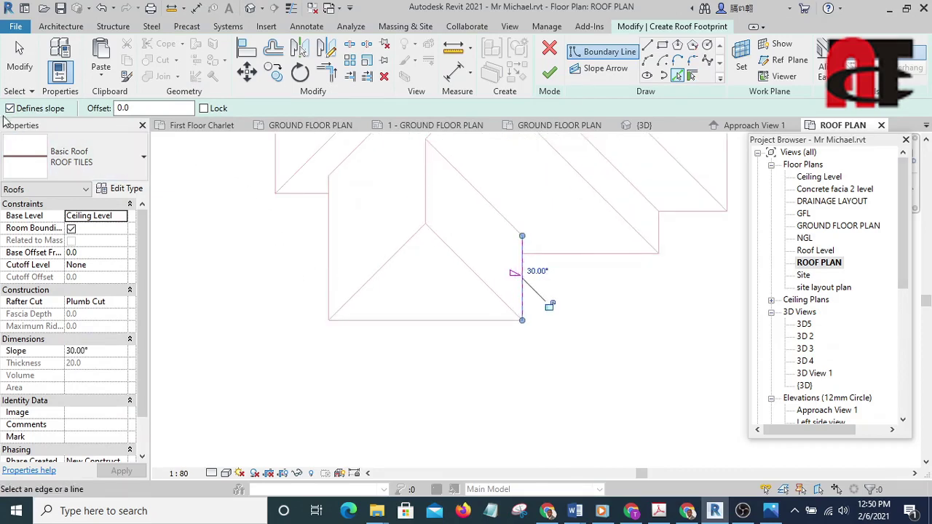
Step: With slope definition off, pick the projection's right hip, vertical ridge and upper diagonal as the remaining boundaries
{"action": "left_click", "coordinate": [472, 269]}
{"action": "left_click", "coordinate": [427, 193]}
{"action": "left_click", "coordinate": [459, 174]}
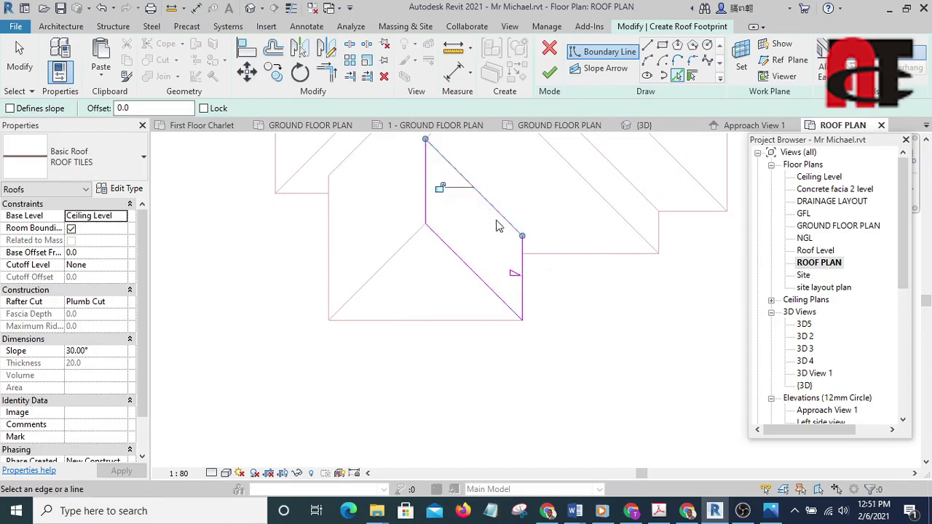
Step: Finish the roof face on the right side of the front projection
{"action": "middle_click_drag", "start_coordinate": [499, 262], "coordinate": [498, 329]}
{"action": "scroll", "coordinate": [487, 345], "scroll_direction": "up", "scroll_amount": 2}
{"action": "scroll", "coordinate": [487, 345], "scroll_direction": "up", "scroll_amount": 1}
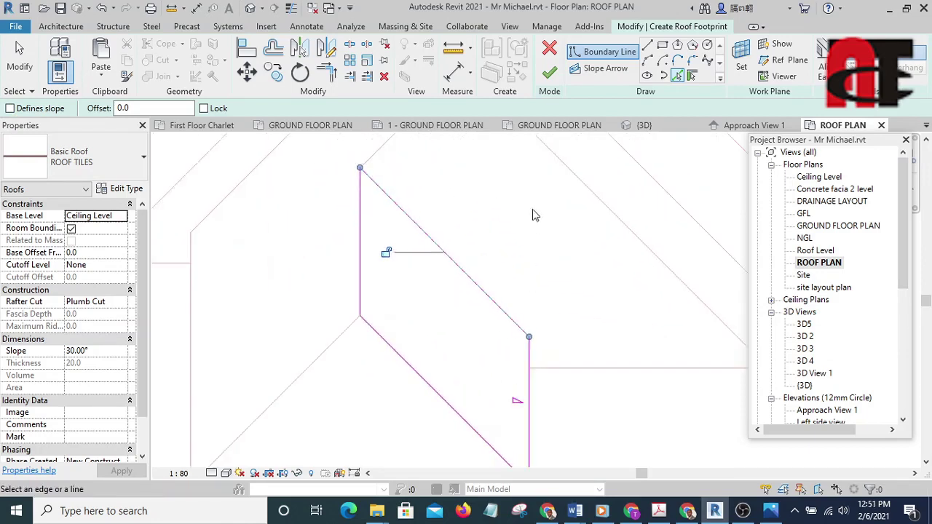
{"action": "scroll", "coordinate": [534, 201], "scroll_direction": "down", "scroll_amount": 1}
{"action": "left_click", "coordinate": [550, 73]}
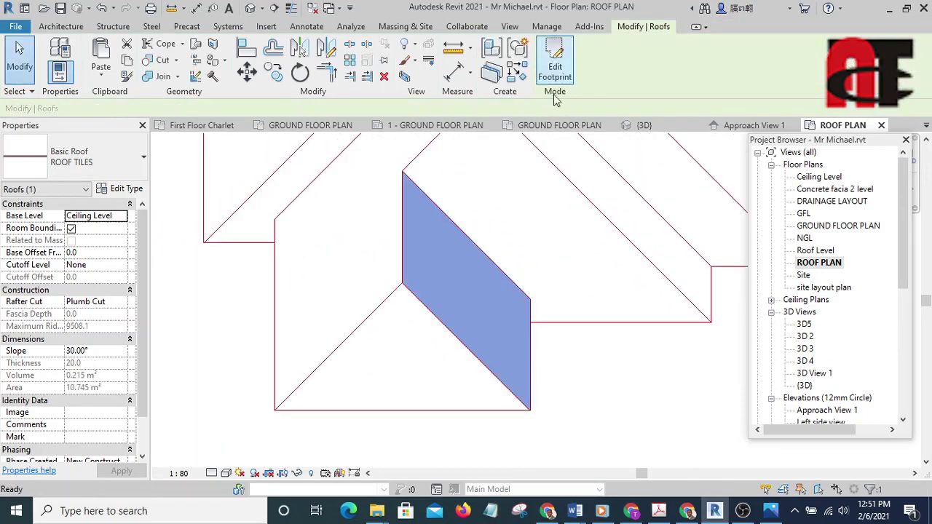
Step: Start another similar footprint roof from the finished face on Ceiling Level, with its boundary picked from existing lines
{"action": "middle_click_drag", "start_coordinate": [469, 102], "coordinate": [531, 146]}
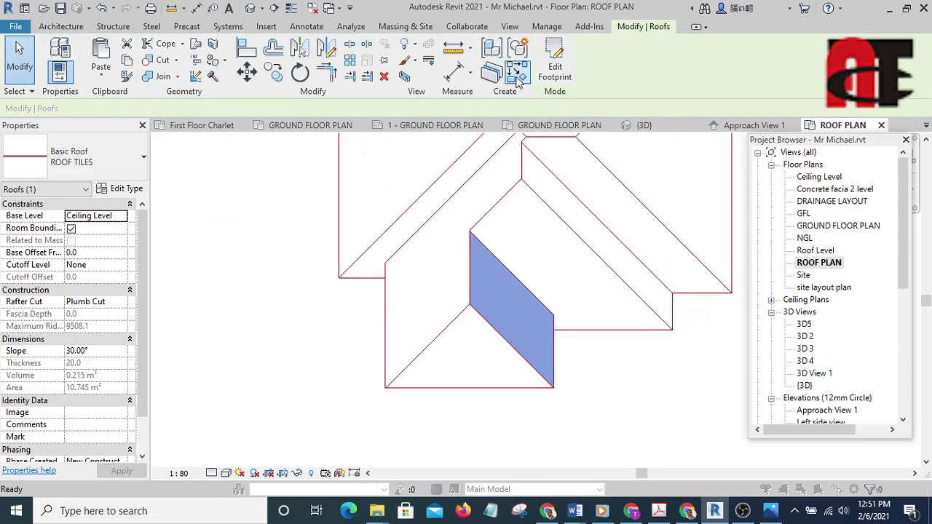
{"action": "left_click", "coordinate": [442, 263]}
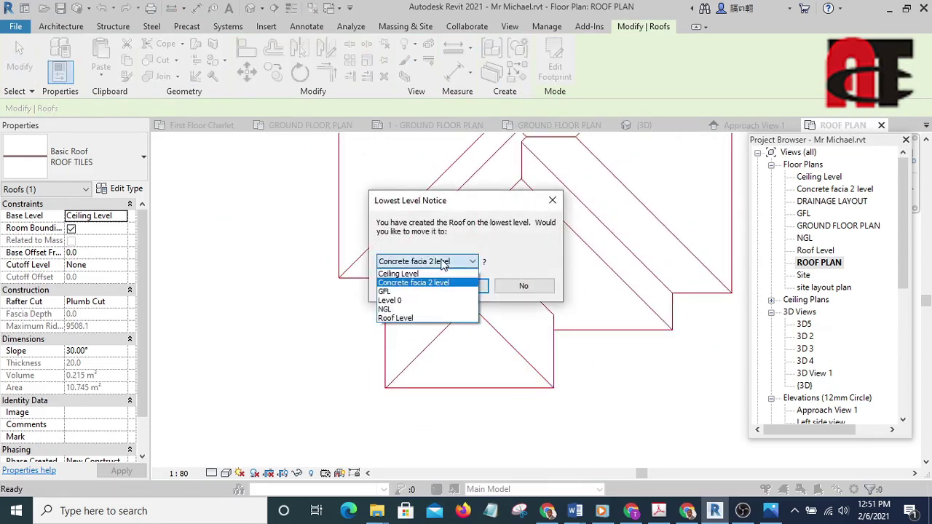
{"action": "left_click", "coordinate": [408, 274]}
{"action": "left_click", "coordinate": [458, 286]}
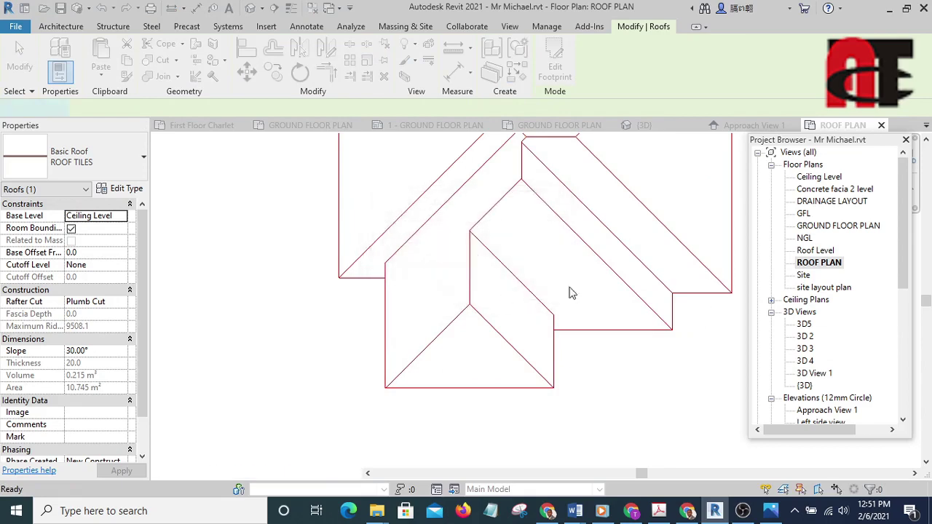
{"action": "key", "text": "ctrl+z"}
{"action": "left_click", "coordinate": [677, 77]}
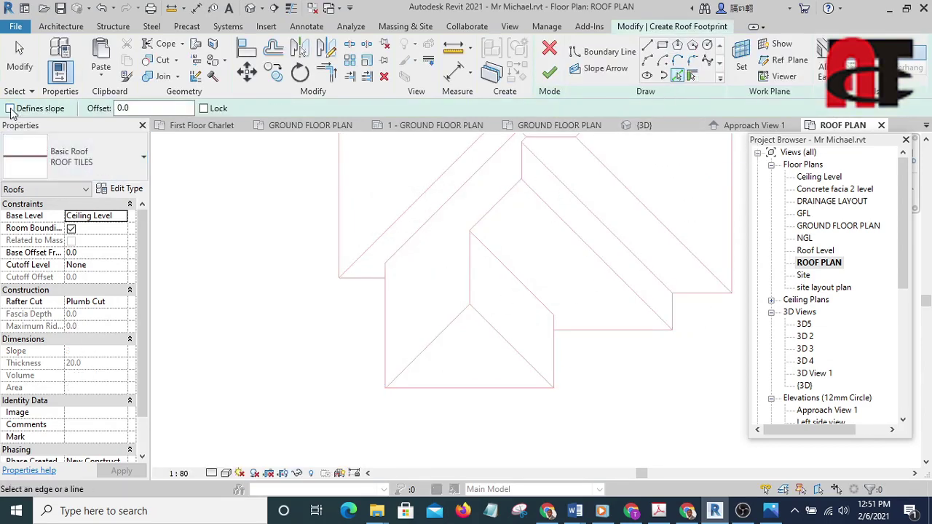
Step: With slope definition on, pick the front projection's horizontal eave and its two hip lines as a triangular boundary
{"action": "left_click", "coordinate": [10, 110]}
{"action": "middle_click_drag", "start_coordinate": [185, 223], "coordinate": [449, 328]}
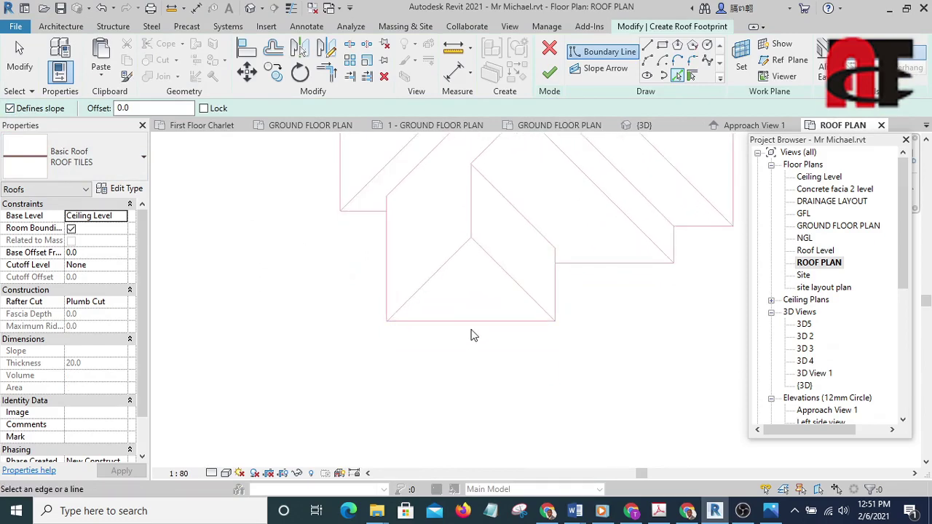
{"action": "left_click", "coordinate": [473, 322]}
{"action": "mouse_move", "coordinate": [440, 292]}
{"action": "middle_mouse_down"}
{"action": "mouse_move", "coordinate": [445, 300]}
{"action": "mouse_move", "coordinate": [377, 332]}
{"action": "middle_mouse_up"}
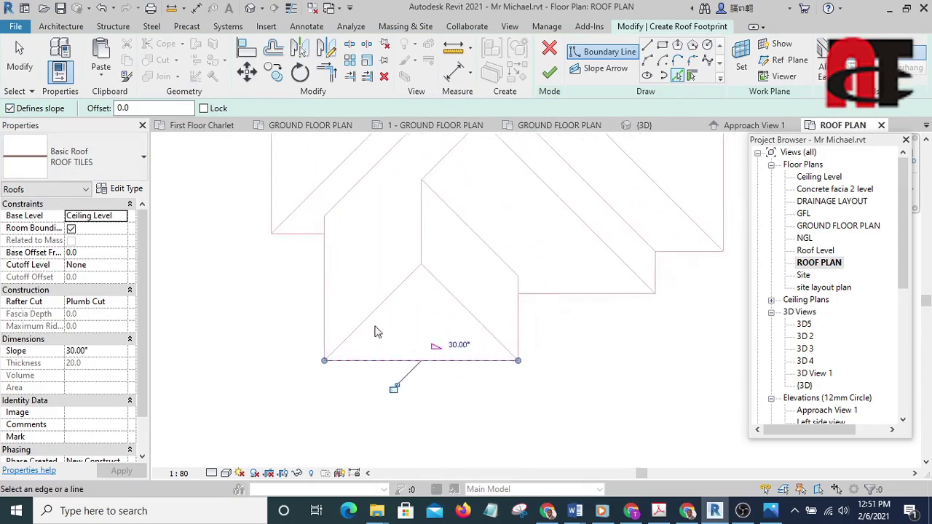
{"action": "scroll", "coordinate": [372, 327], "scroll_direction": "up", "scroll_amount": 1}
{"action": "left_click", "coordinate": [370, 315]}
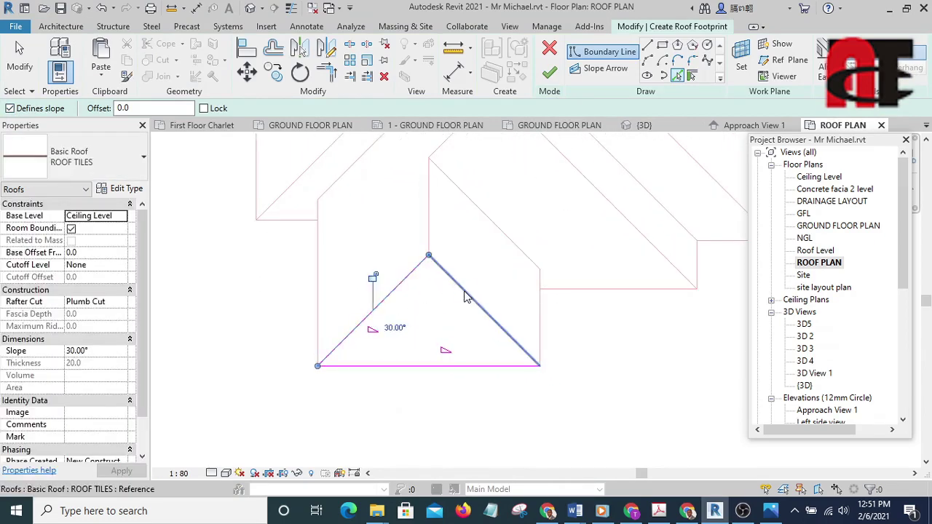
{"action": "left_click", "coordinate": [466, 297]}
Step: Remove slope definition from the triangle's two hip lines and finish the front roof face
{"action": "left_click", "coordinate": [19, 60]}
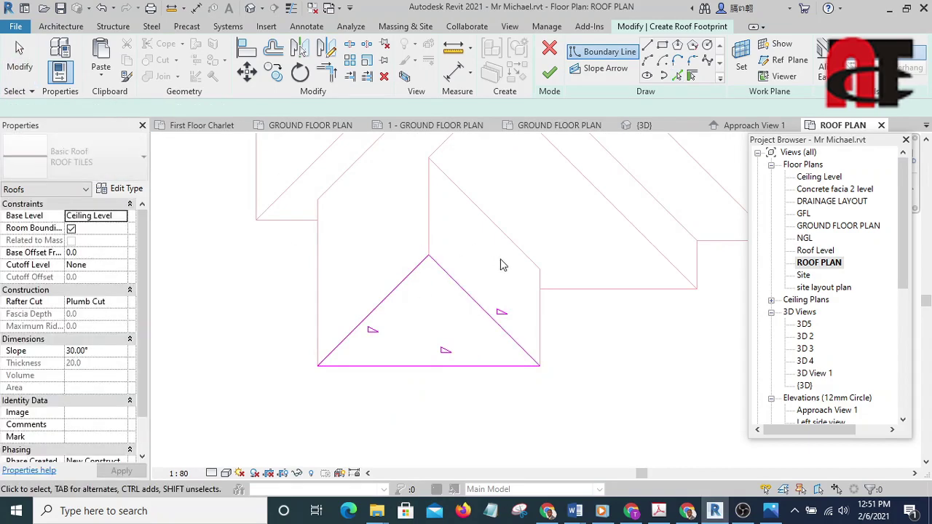
{"action": "left_click_drag", "start_coordinate": [492, 261], "coordinate": [368, 307]}
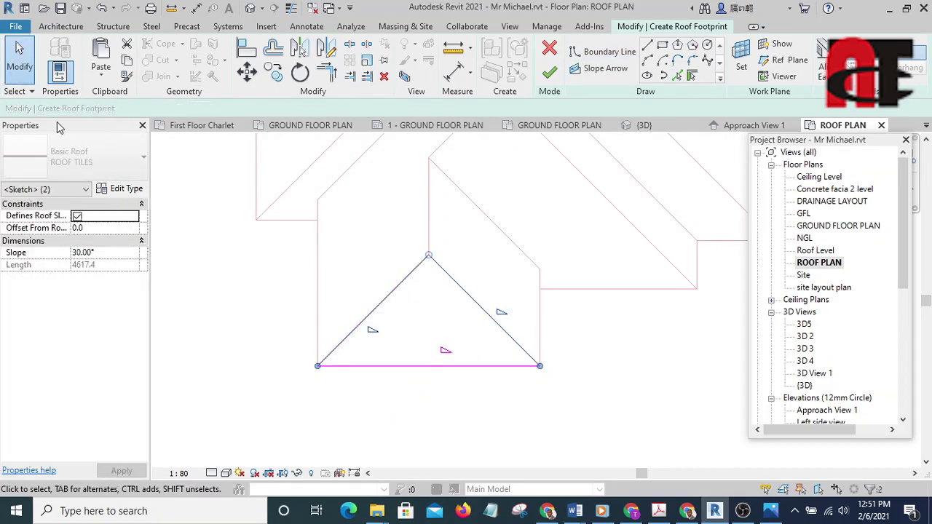
{"action": "left_click", "coordinate": [281, 108]}
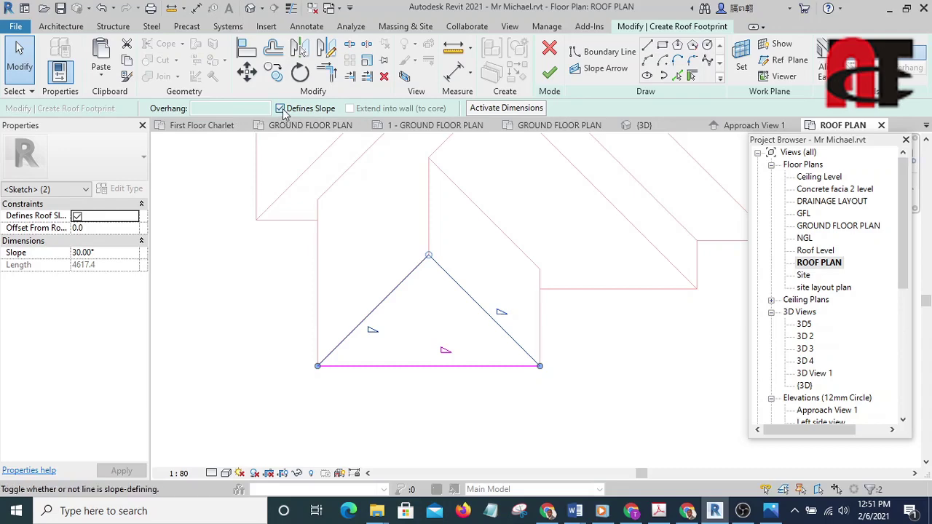
{"action": "left_click", "coordinate": [381, 261]}
{"action": "middle_click_drag", "start_coordinate": [442, 349], "coordinate": [474, 370]}
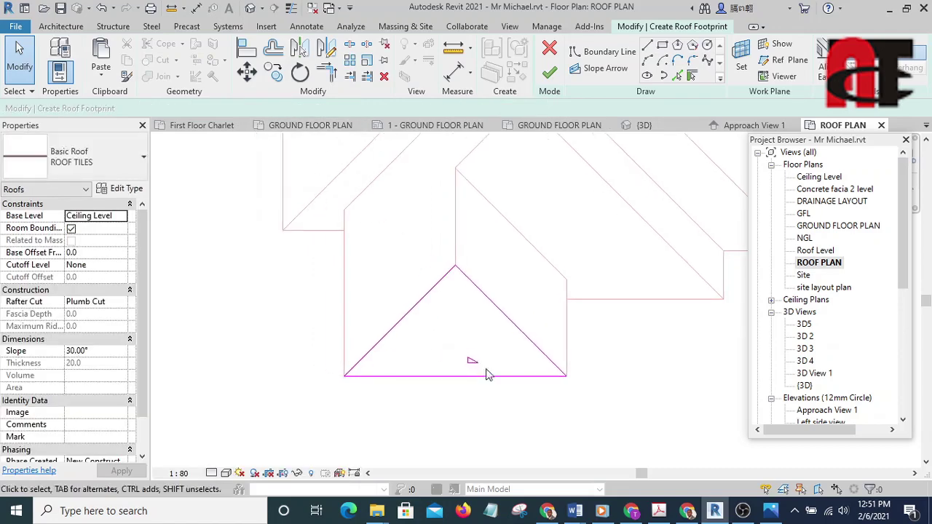
{"action": "left_click", "coordinate": [548, 73]}
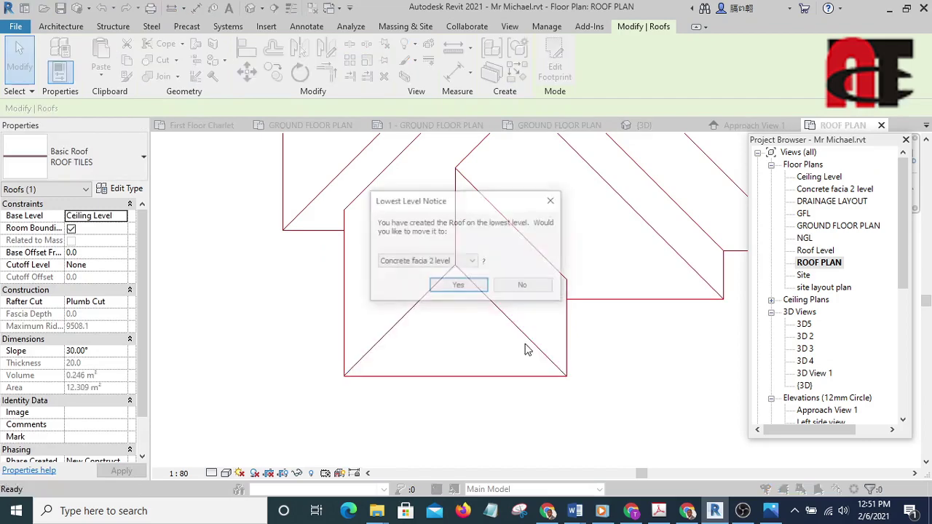
Step: Start a similar footprint roof on Ceiling Level for the projection's left face, with its boundary picked from existing lines
{"action": "left_click", "coordinate": [440, 262]}
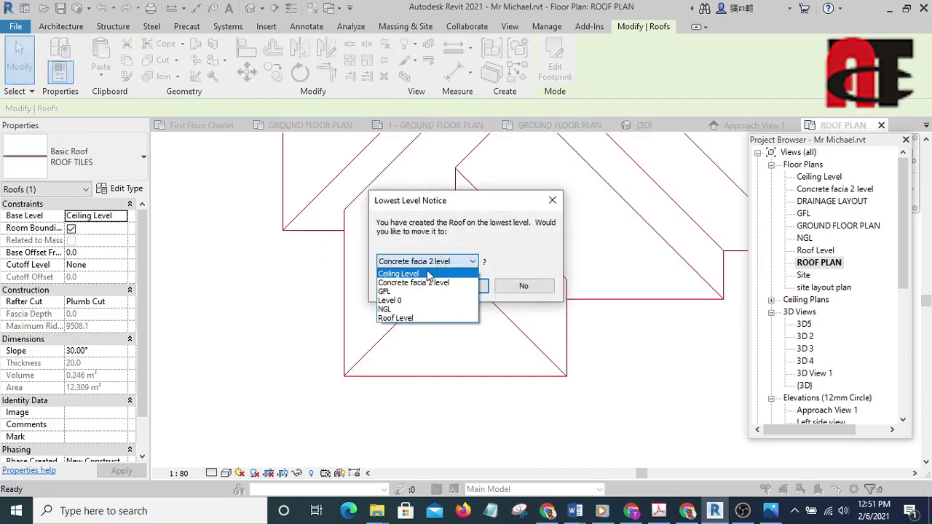
{"action": "left_click", "coordinate": [429, 275]}
{"action": "left_click", "coordinate": [457, 286]}
{"action": "double_click", "coordinate": [459, 277]}
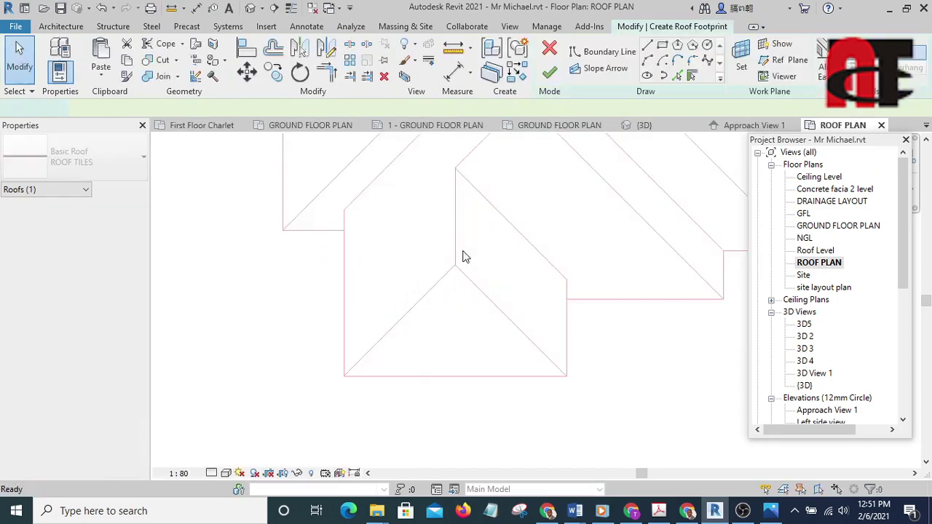
{"action": "middle_click_drag", "start_coordinate": [481, 289], "coordinate": [578, 318]}
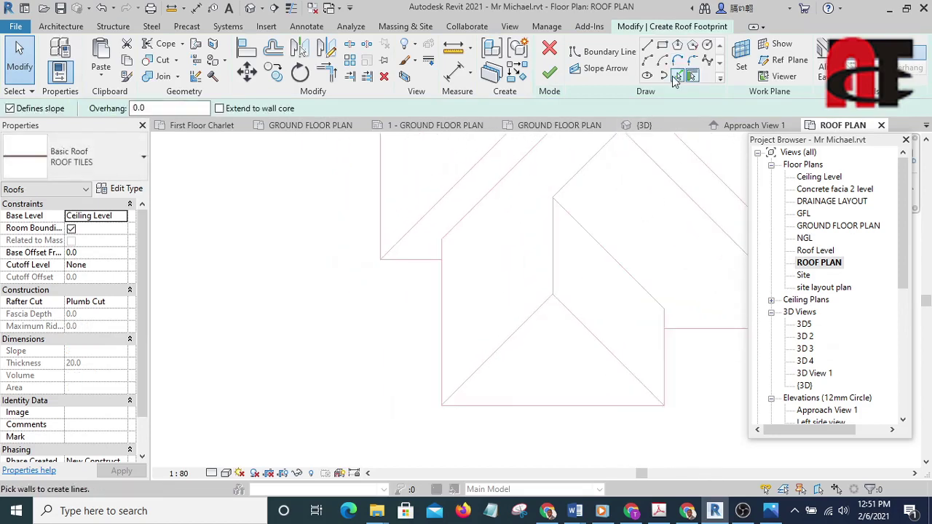
{"action": "left_click", "coordinate": [677, 77]}
Step: Pick the projection's left eave as slope-defining, and its long upper diagonal, left hip and vertical ridge without slope
{"action": "left_click", "coordinate": [441, 323]}
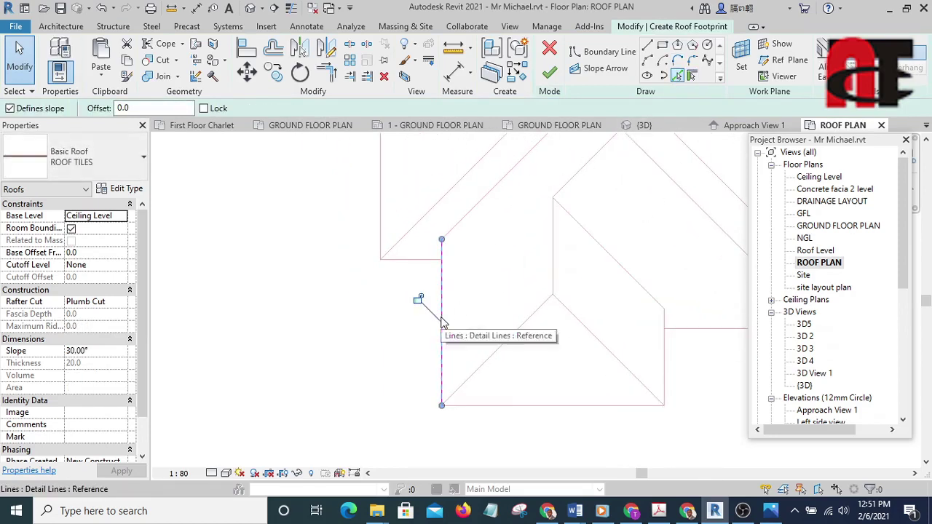
{"action": "left_click", "coordinate": [10, 108]}
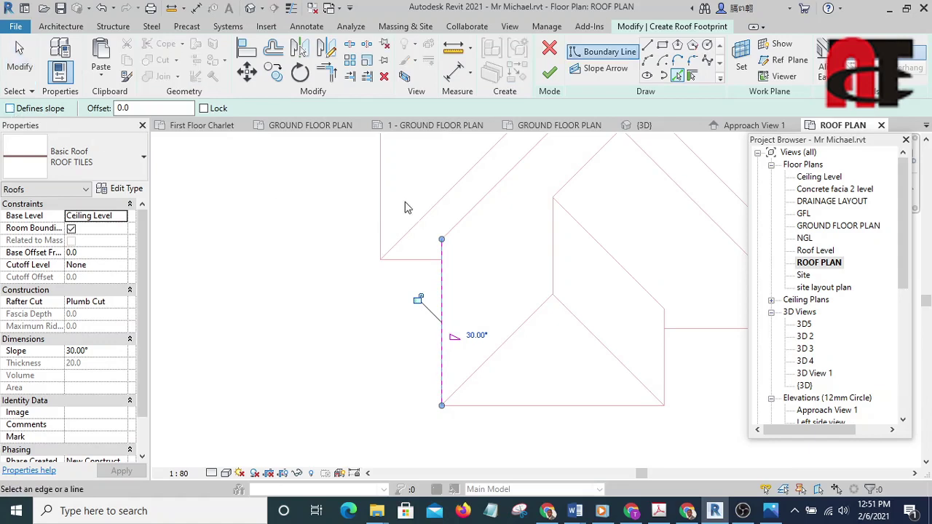
{"action": "left_click", "coordinate": [510, 339]}
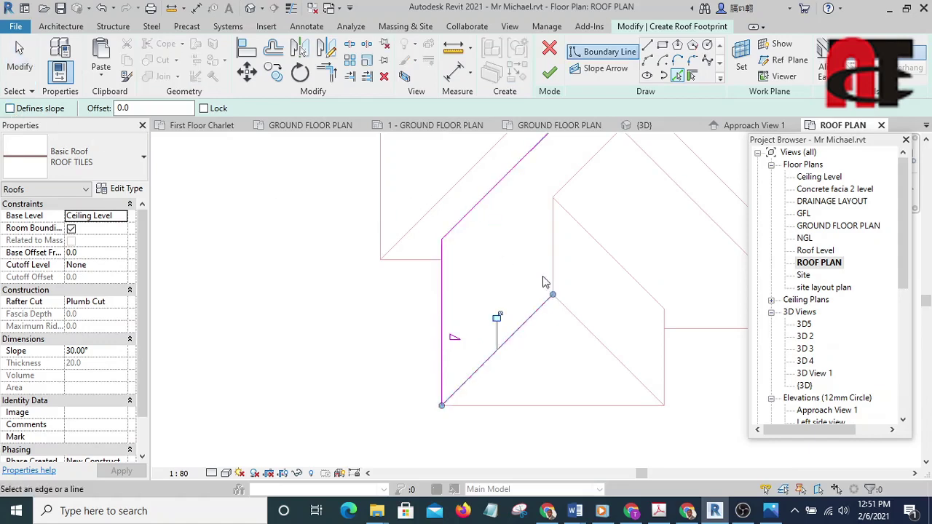
{"action": "left_click", "coordinate": [555, 264]}
Step: Pick the remaining non-sloping lines up to the main ridge junction to close the boundary, and finish the left roof face
{"action": "middle_click_drag", "start_coordinate": [567, 285], "coordinate": [507, 347]}
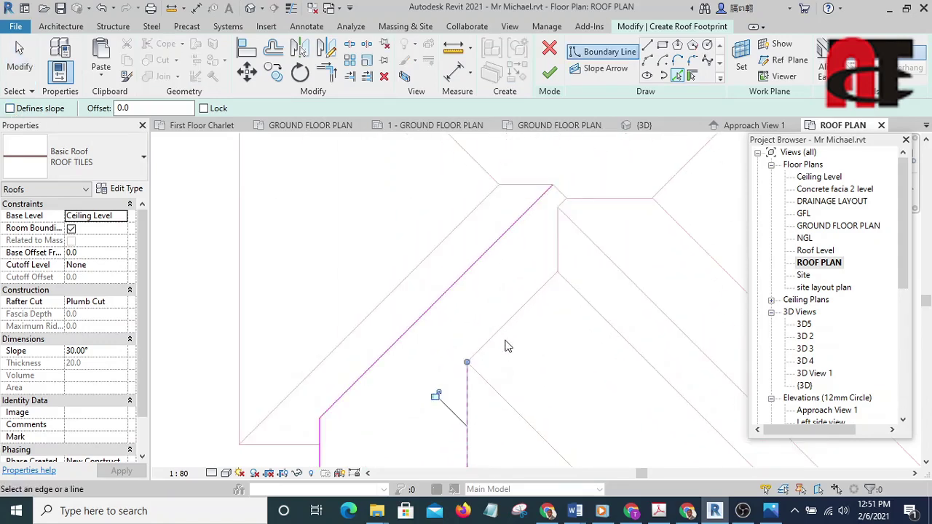
{"action": "scroll", "coordinate": [570, 219], "scroll_direction": "up", "scroll_amount": 5}
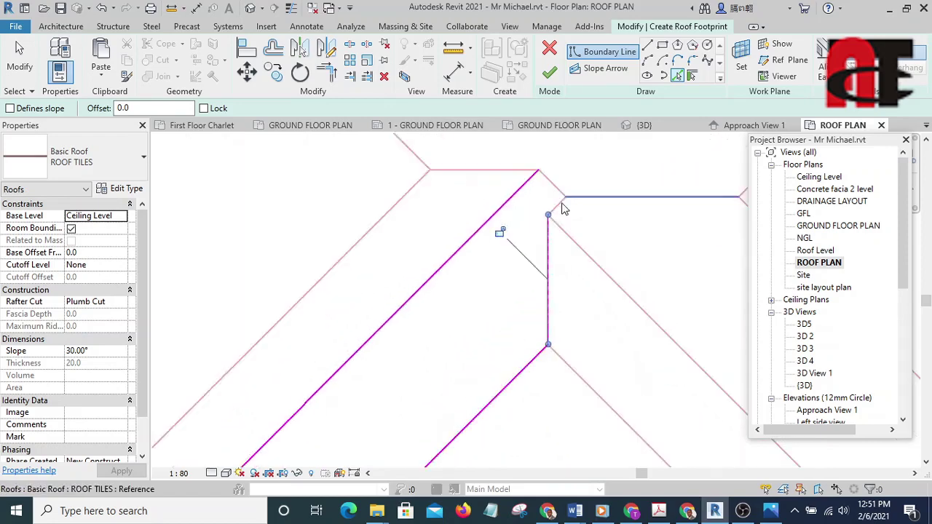
{"action": "left_click", "coordinate": [539, 169]}
{"action": "scroll", "coordinate": [539, 169], "scroll_direction": "down", "scroll_amount": 5}
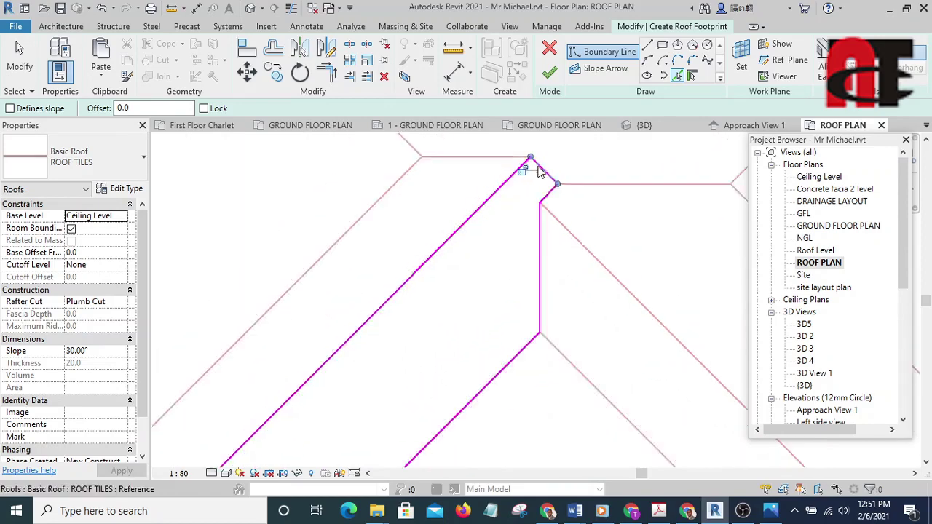
{"action": "left_click", "coordinate": [549, 75]}
Step: Start a similar footprint roof on Ceiling Level for the narrow strip beside the projection's left face
{"action": "middle_click_drag", "start_coordinate": [546, 194], "coordinate": [520, 245]}
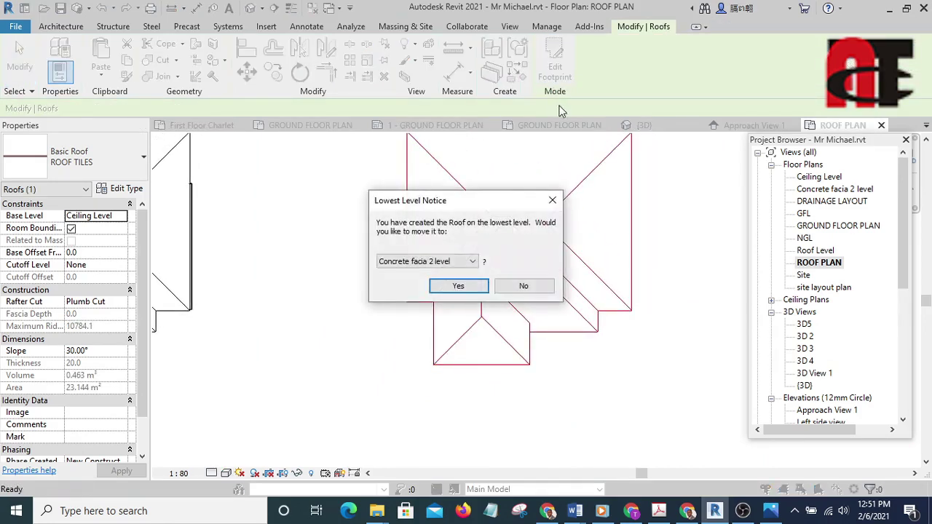
{"action": "left_click", "coordinate": [452, 262]}
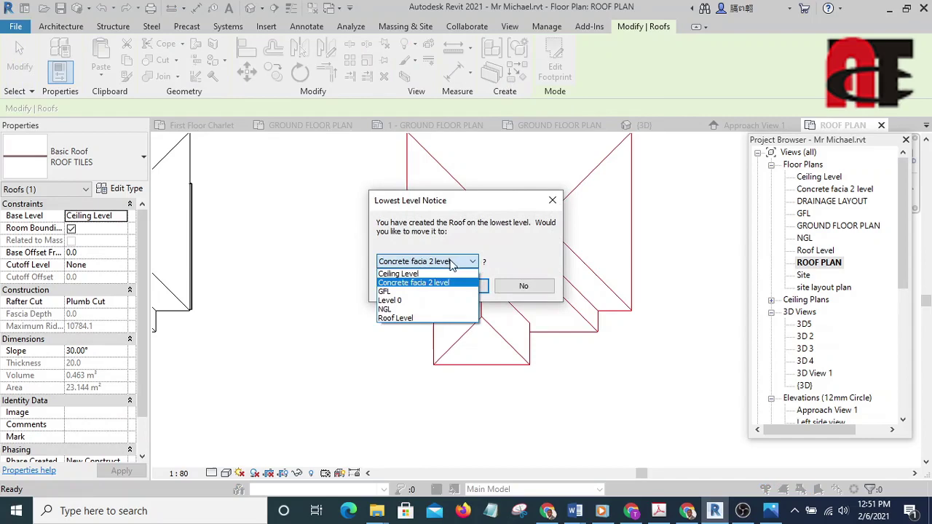
{"action": "left_click", "coordinate": [409, 270]}
{"action": "left_click", "coordinate": [458, 286]}
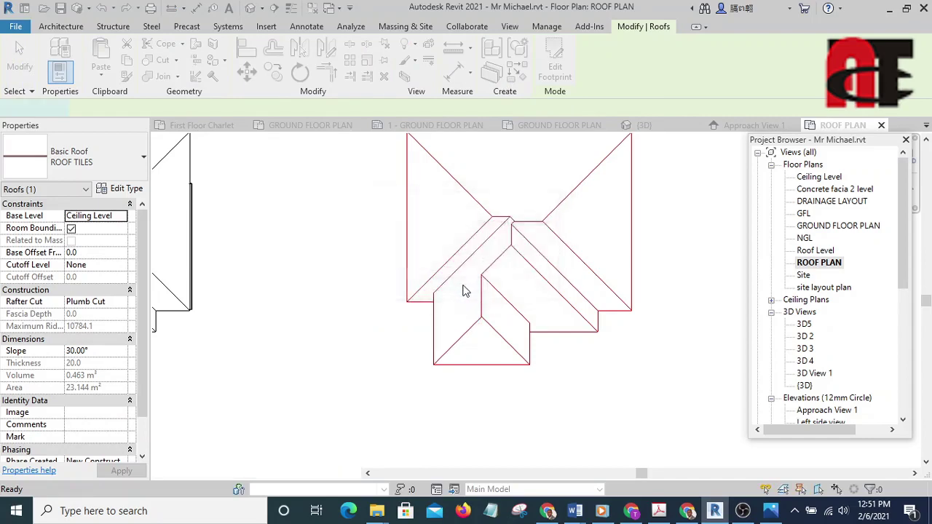
{"action": "double_click", "coordinate": [570, 179]}
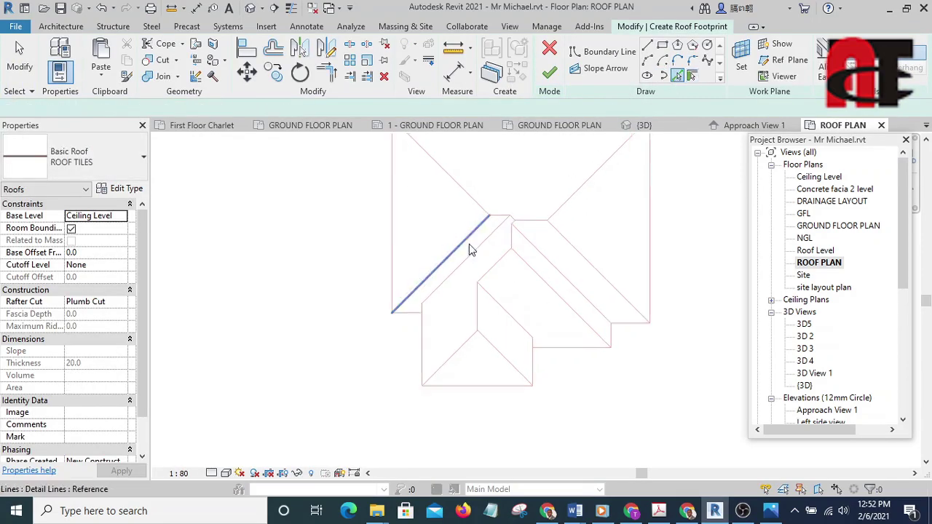
Step: With slope definition off, pick the strip's short top ridge, both long diagonals and the projection's left vertical line
{"action": "scroll", "coordinate": [469, 250], "scroll_direction": "up", "scroll_amount": 2}
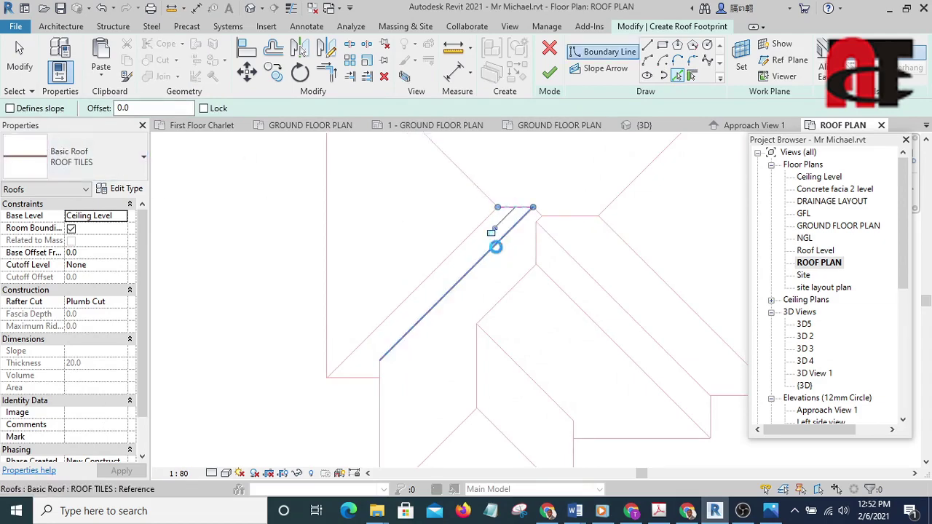
{"action": "left_click", "coordinate": [447, 263]}
{"action": "middle_click_drag", "start_coordinate": [437, 314], "coordinate": [463, 244]}
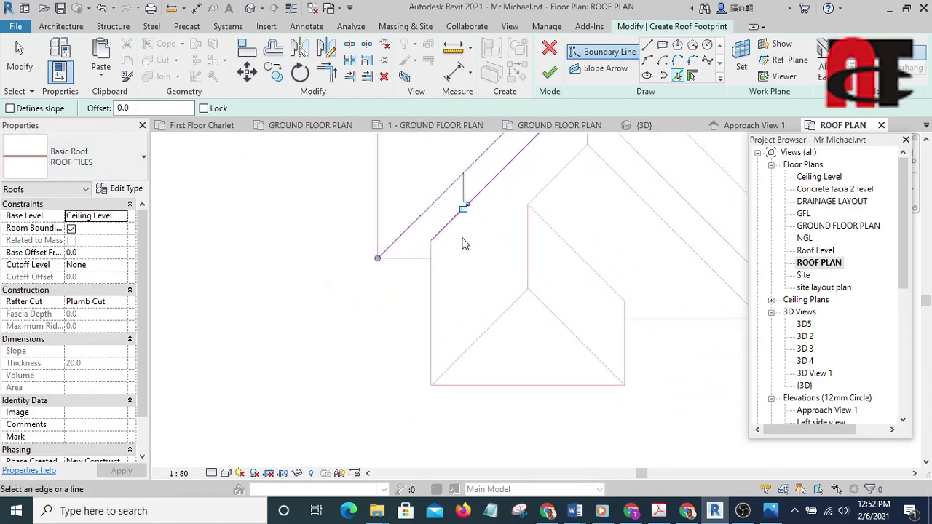
{"action": "left_click", "coordinate": [430, 299]}
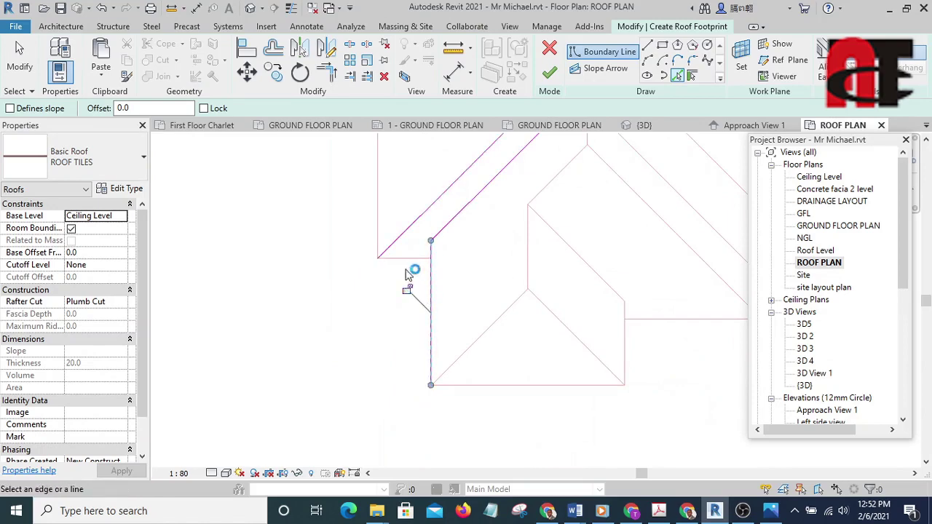
Step: Turn slope definition on and pick the strip's short horizontal eave as a boundary
{"action": "left_click", "coordinate": [10, 109]}
{"action": "scroll", "coordinate": [416, 260], "scroll_direction": "up", "scroll_amount": 3}
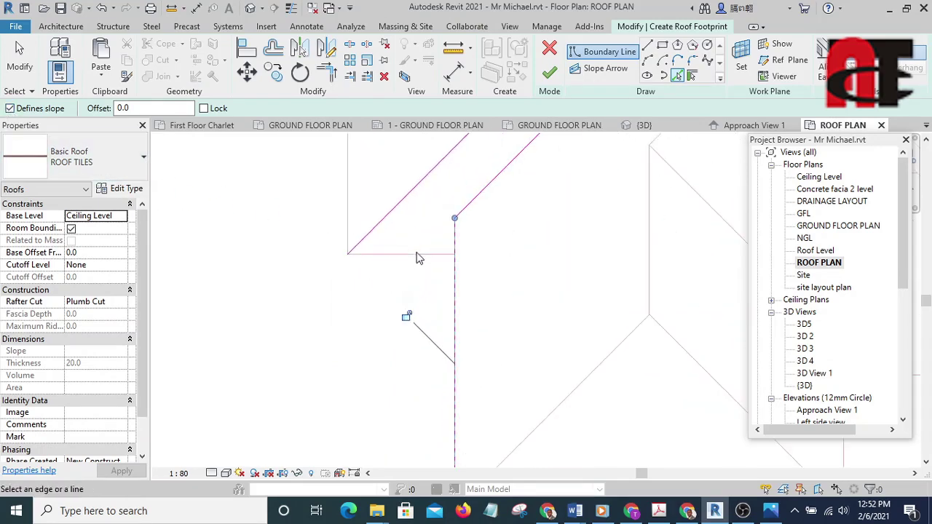
{"action": "scroll", "coordinate": [334, 249], "scroll_direction": "down", "scroll_amount": 3}
{"action": "middle_click_drag", "start_coordinate": [313, 264], "coordinate": [308, 325]}
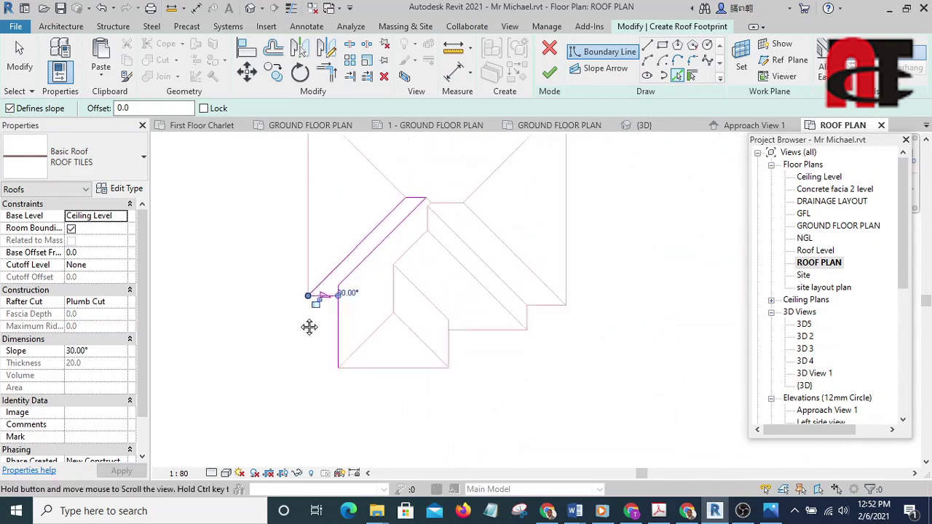
Step: Trim the strip's vertical boundary line to a corner with its short horizontal eave, and finish the roof face
{"action": "scroll", "coordinate": [347, 326], "scroll_direction": "up", "scroll_amount": 4}
{"action": "key", "text": "t"}
{"action": "key", "text": "r"}
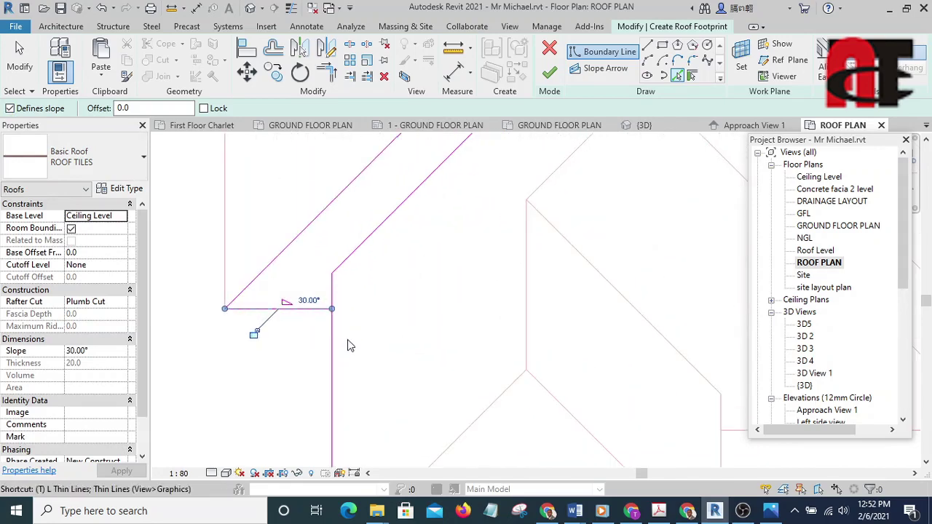
{"action": "scroll", "coordinate": [343, 325], "scroll_direction": "up", "scroll_amount": 3}
{"action": "scroll", "coordinate": [318, 316], "scroll_direction": "down", "scroll_amount": 4}
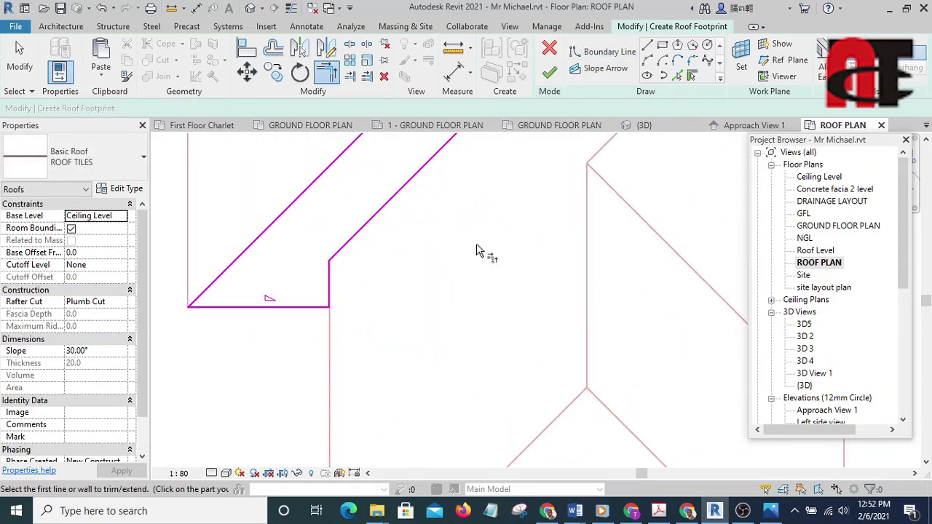
{"action": "left_click", "coordinate": [551, 75]}
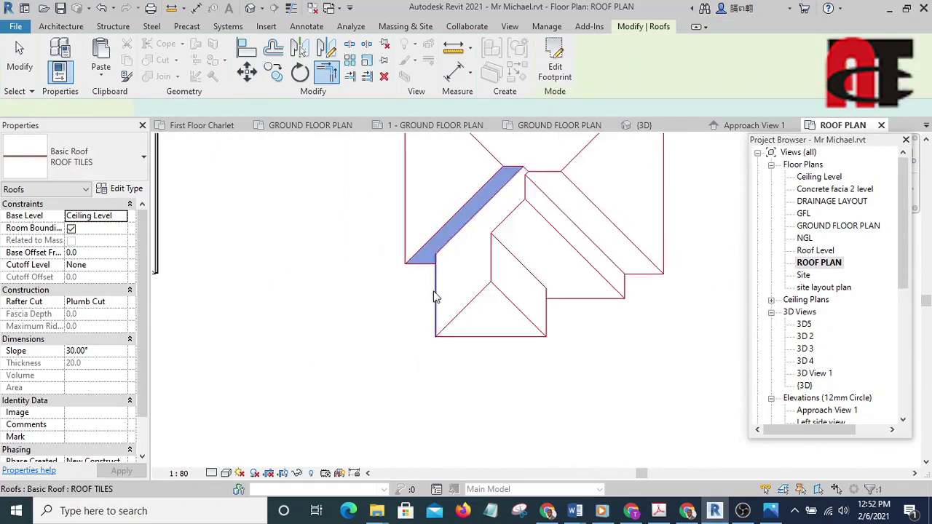
Step: Start another footprint roof on Ceiling Level for the triangular face along the main roof's left side
{"action": "scroll", "coordinate": [349, 258], "scroll_direction": "down", "scroll_amount": 2}
{"action": "scroll", "coordinate": [392, 320], "scroll_direction": "up", "scroll_amount": 3}
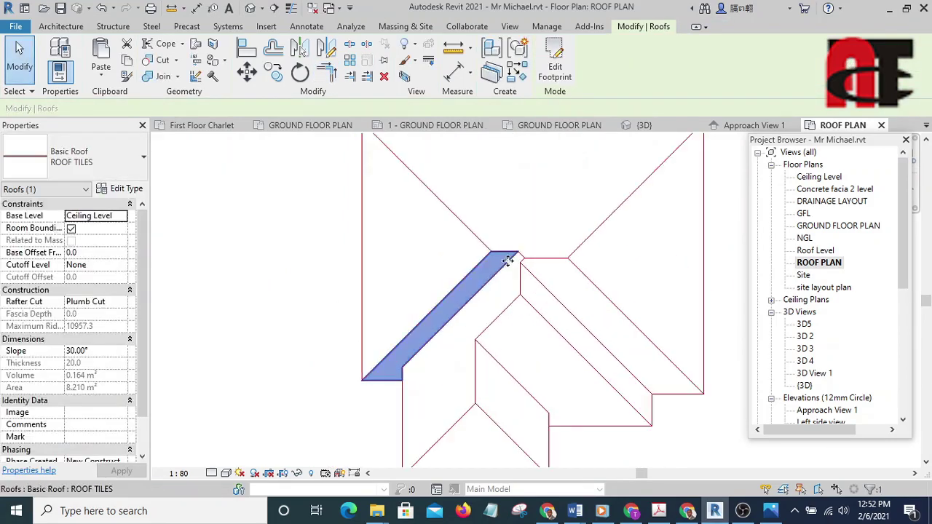
{"action": "left_click", "coordinate": [517, 73]}
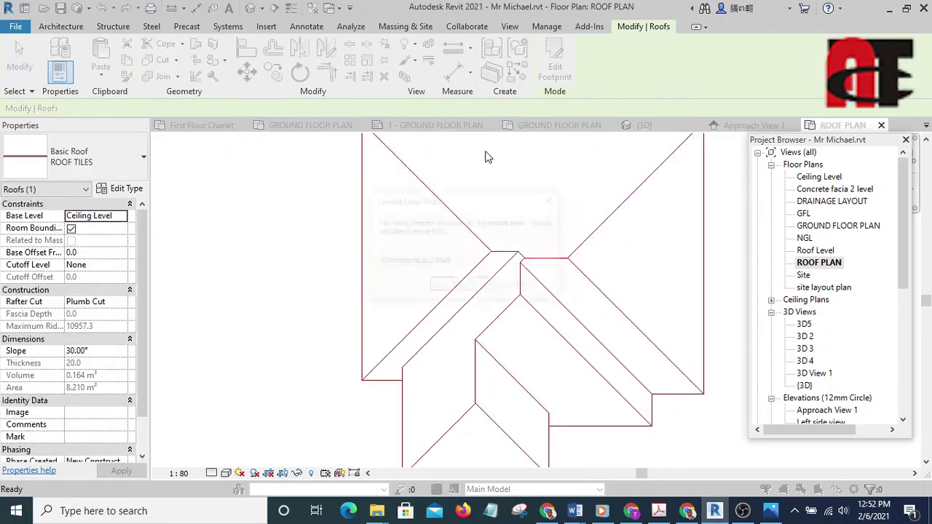
{"action": "left_click", "coordinate": [466, 263]}
{"action": "left_click", "coordinate": [397, 274]}
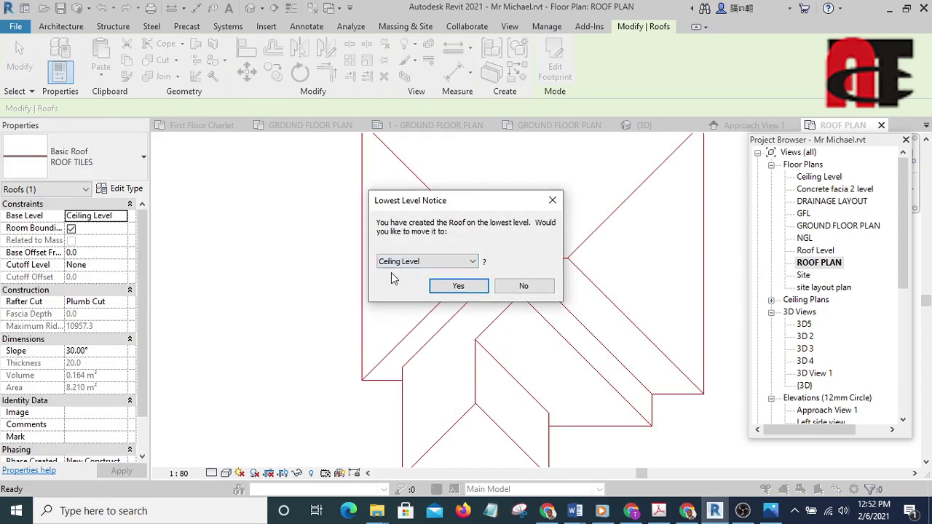
{"action": "left_click", "coordinate": [458, 286]}
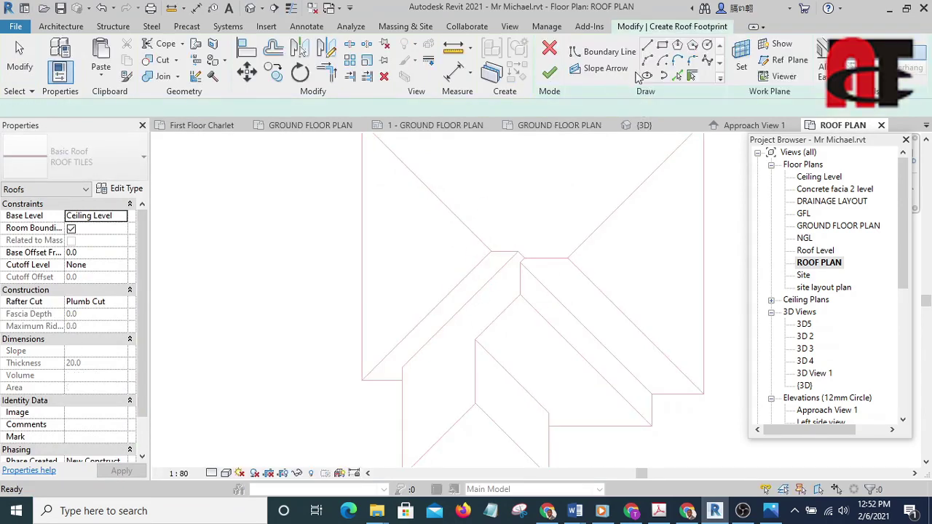
Step: Pick the long left eave as a slope-defining boundary and both adjoining diagonals without slope, and finish the triangular roof face
{"action": "left_click", "coordinate": [678, 76]}
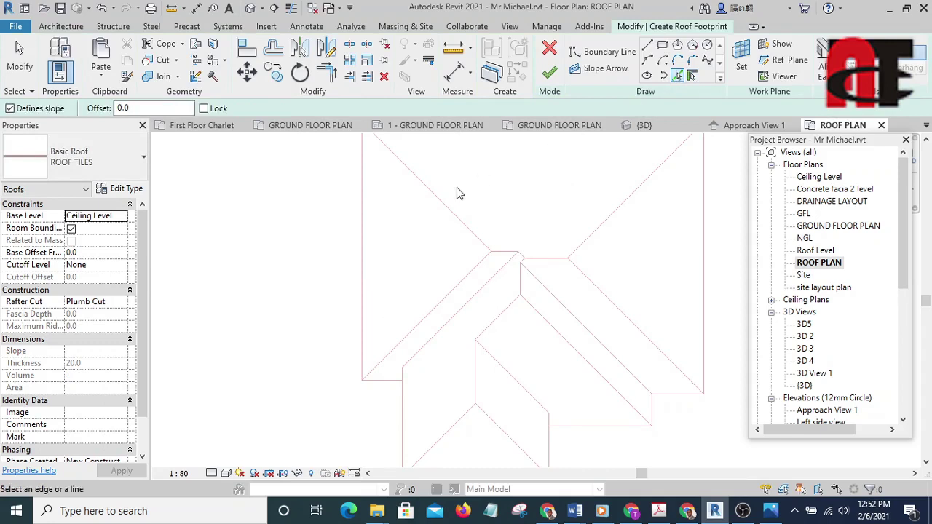
{"action": "left_click", "coordinate": [364, 244]}
{"action": "middle_click_drag", "start_coordinate": [343, 278], "coordinate": [402, 282]}
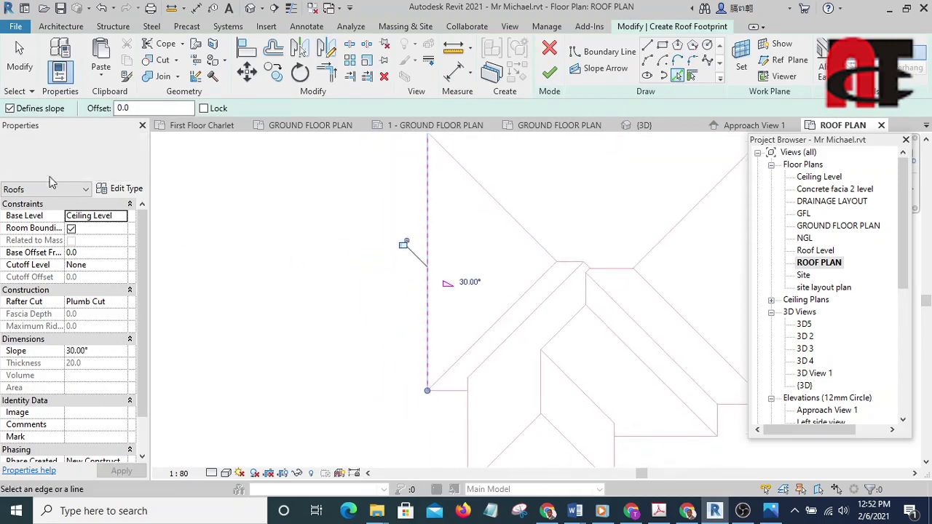
{"action": "left_click", "coordinate": [10, 107]}
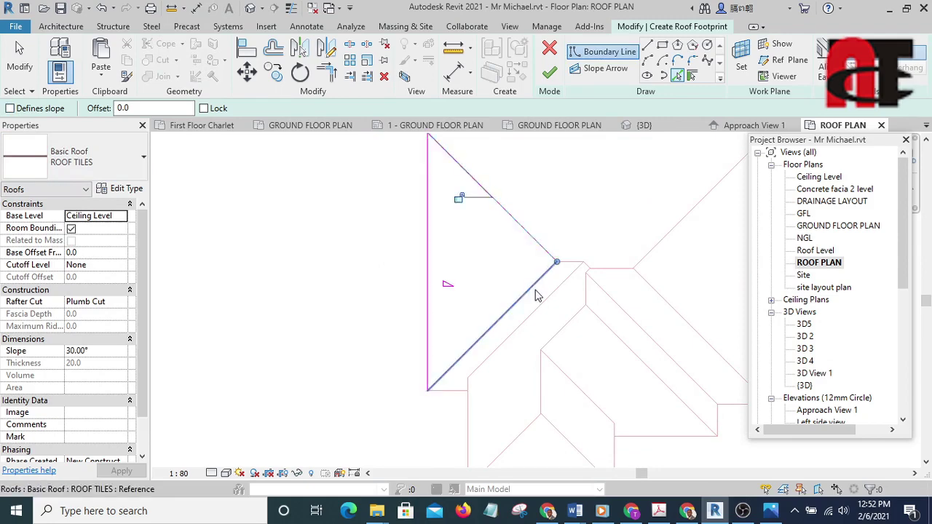
{"action": "scroll", "coordinate": [480, 329], "scroll_direction": "down", "scroll_amount": 3}
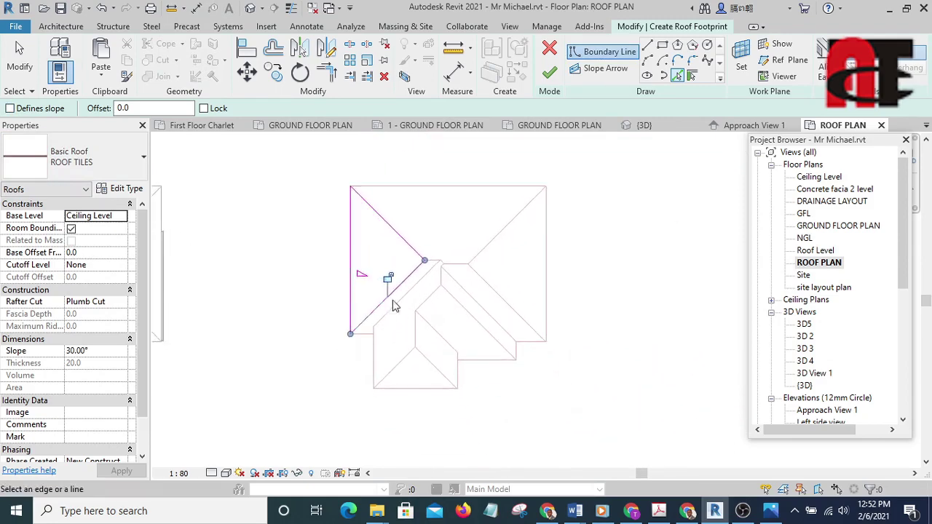
{"action": "left_click", "coordinate": [550, 74]}
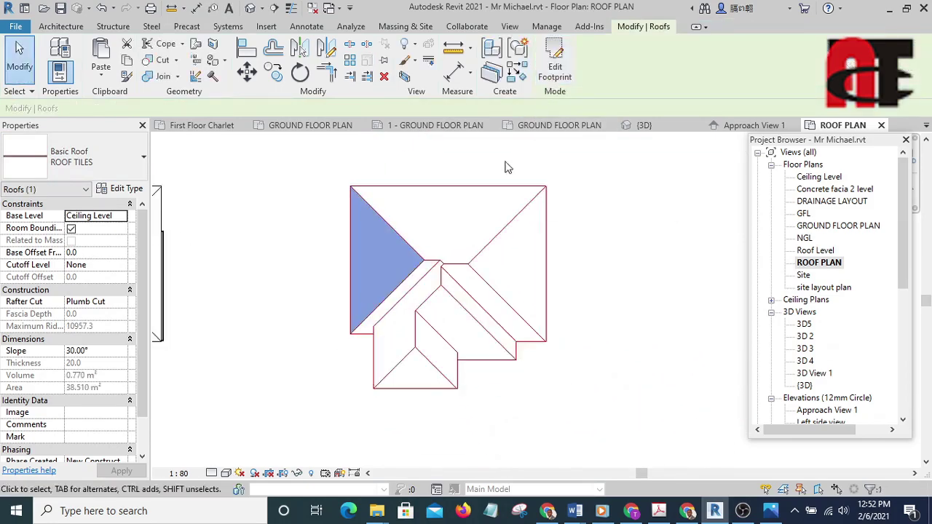
Step: Examine the rebuilt roof faces in the 3D view for gaps and compare them with the original roof on the house
{"action": "scroll", "coordinate": [632, 311], "scroll_direction": "down", "scroll_amount": 2}
{"action": "left_click", "coordinate": [411, 260]}
{"action": "middle_click_drag", "start_coordinate": [411, 259], "coordinate": [388, 230]}
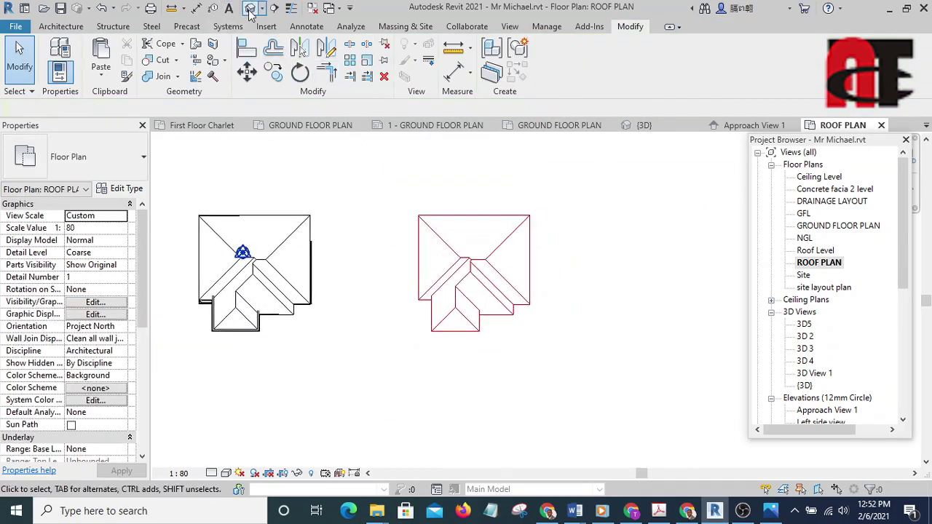
{"action": "left_click", "coordinate": [250, 9]}
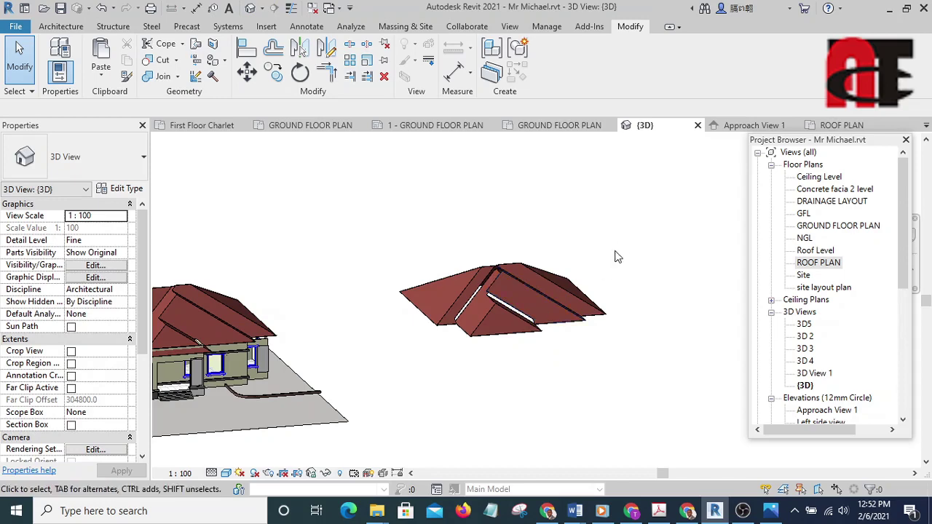
{"action": "middle_click_drag", "start_coordinate": [620, 240], "coordinate": [507, 431], "text": "shift"}
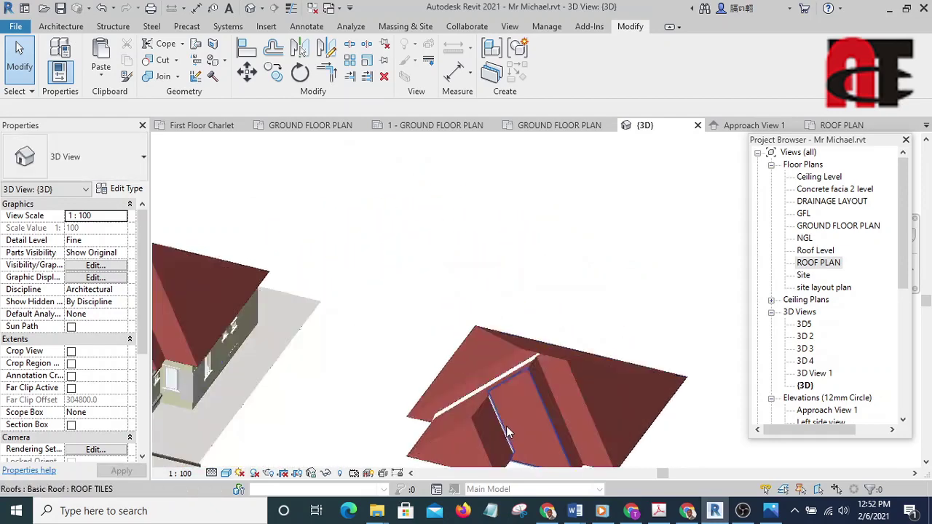
{"action": "scroll", "coordinate": [506, 426], "scroll_direction": "up", "scroll_amount": 6}
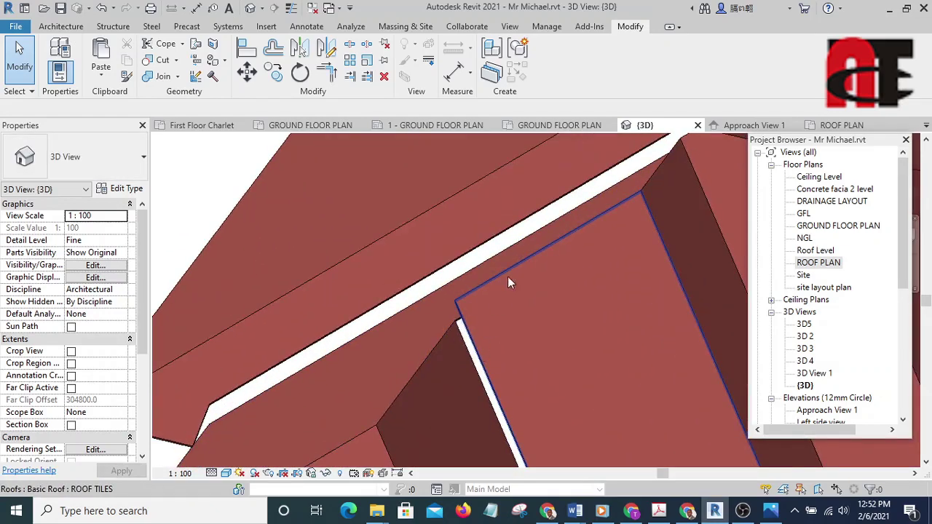
{"action": "scroll", "coordinate": [507, 277], "scroll_direction": "down", "scroll_amount": 8}
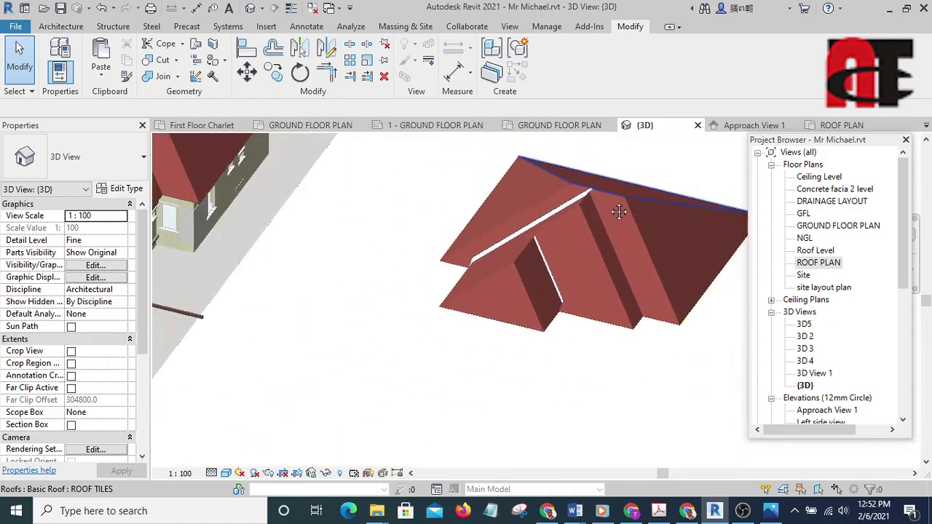
{"action": "scroll", "coordinate": [619, 211], "scroll_direction": "down", "scroll_amount": 5}
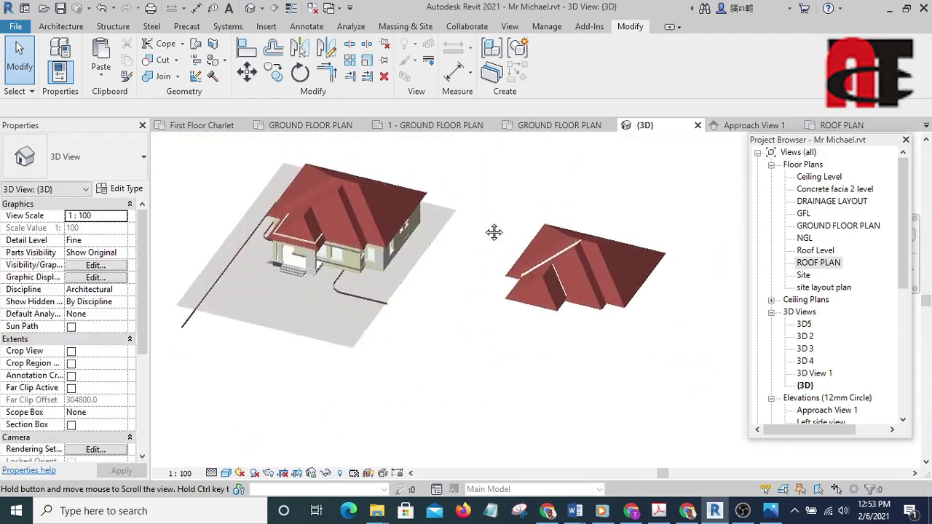
{"action": "scroll", "coordinate": [466, 251], "scroll_direction": "up", "scroll_amount": 10}
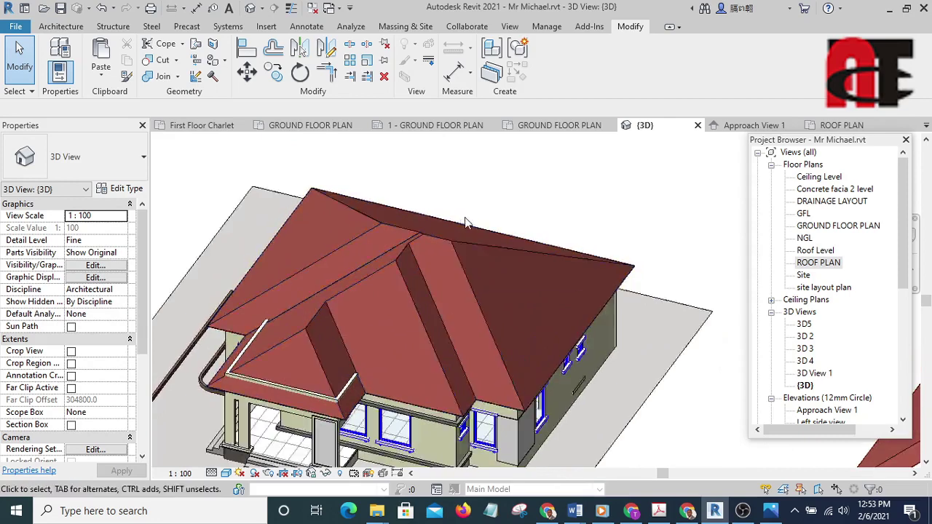
{"action": "scroll", "coordinate": [465, 217], "scroll_direction": "down", "scroll_amount": 5}
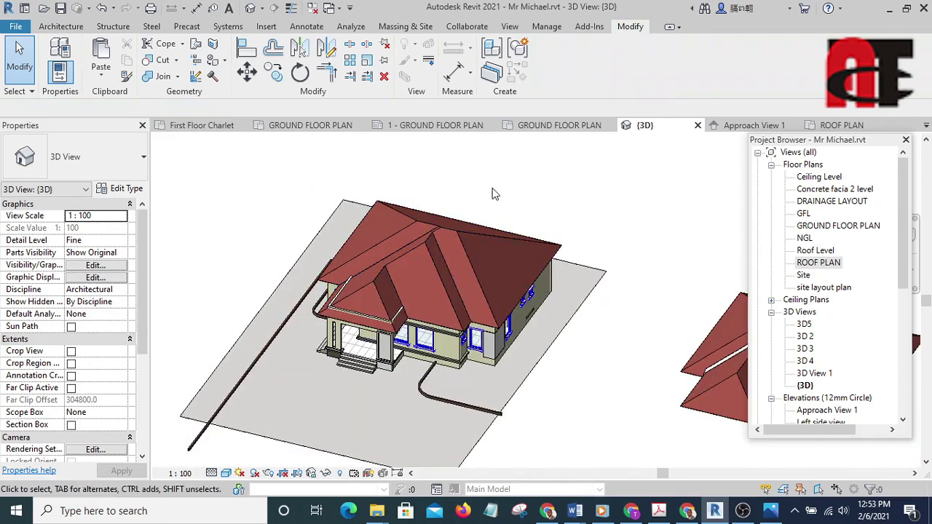
Step: Delete the original one-piece roof from the house in the 3D view
{"action": "left_click", "coordinate": [465, 251]}
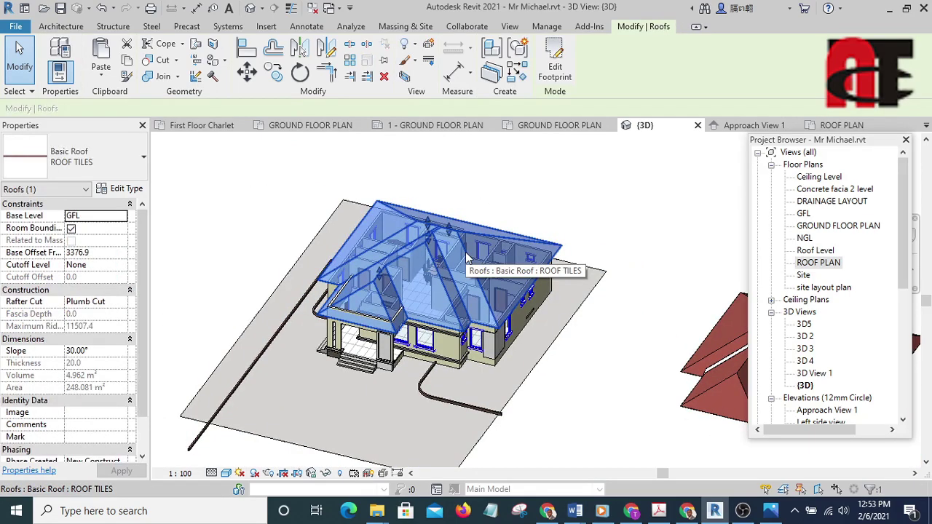
{"action": "key", "text": "Delete"}
{"action": "scroll", "coordinate": [464, 252], "scroll_direction": "down", "scroll_amount": 3}
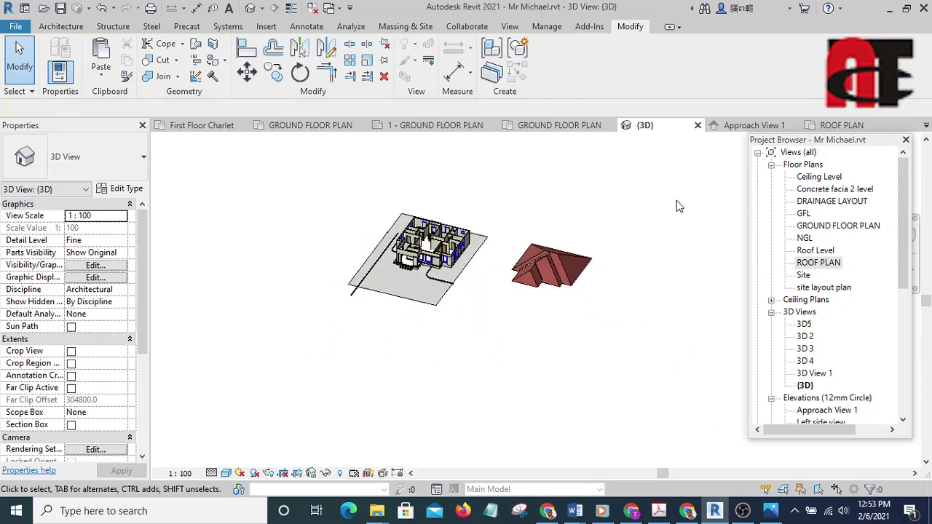
Step: In the ROOF PLAN view, move all rebuilt roof faces and their detail lines 30000 horizontally to the left onto the house
{"action": "double_click", "coordinate": [816, 262]}
{"action": "scroll", "coordinate": [512, 246], "scroll_direction": "down", "scroll_amount": 2}
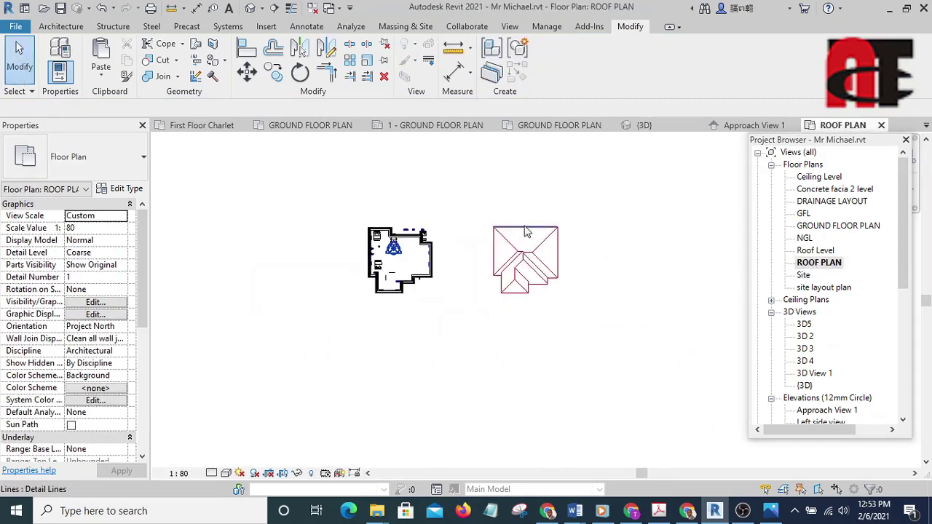
{"action": "scroll", "coordinate": [512, 246], "scroll_direction": "up", "scroll_amount": 2}
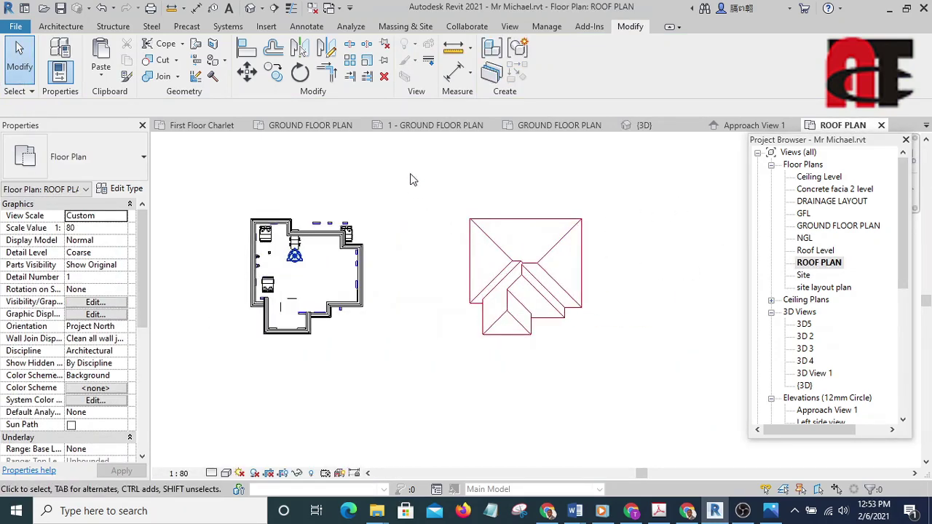
{"action": "left_click_drag", "start_coordinate": [409, 171], "coordinate": [699, 422]}
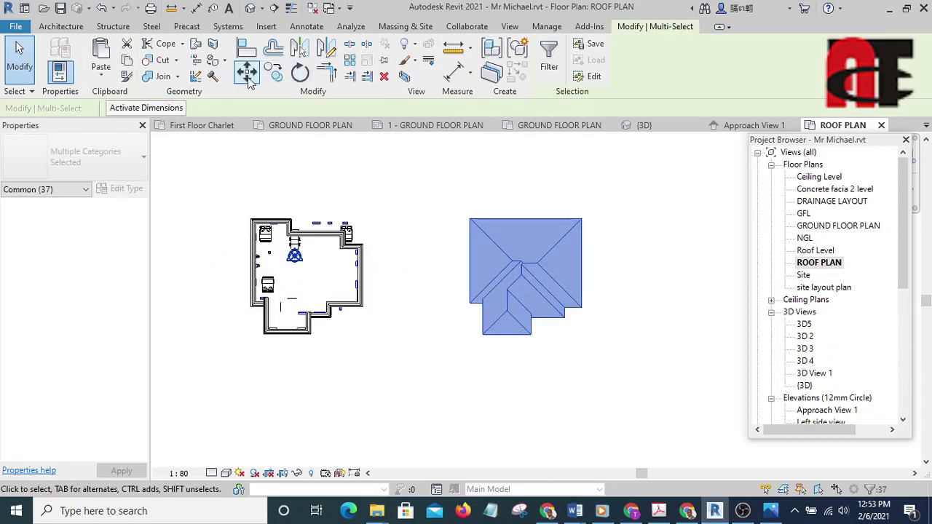
{"action": "left_click", "coordinate": [245, 73]}
{"action": "left_click", "coordinate": [596, 169]}
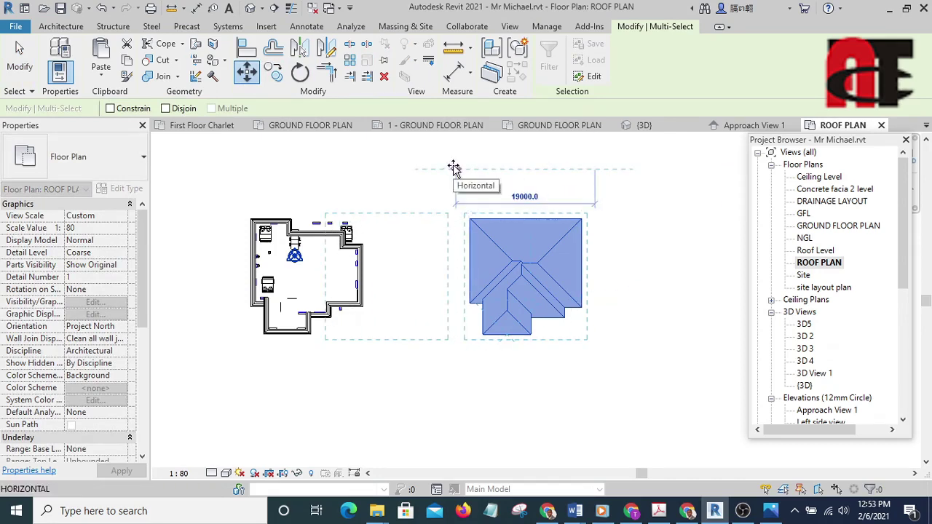
{"action": "type", "text": "30000"}
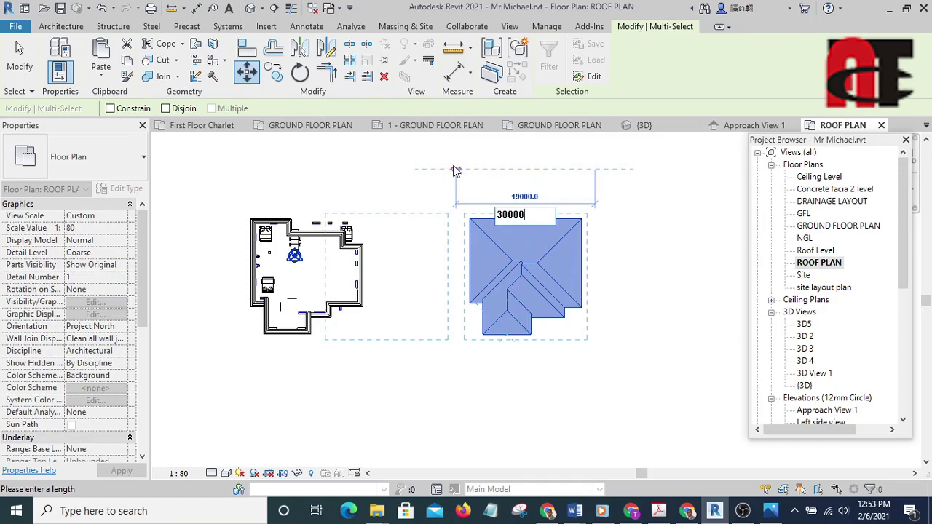
{"action": "key", "text": "Return"}
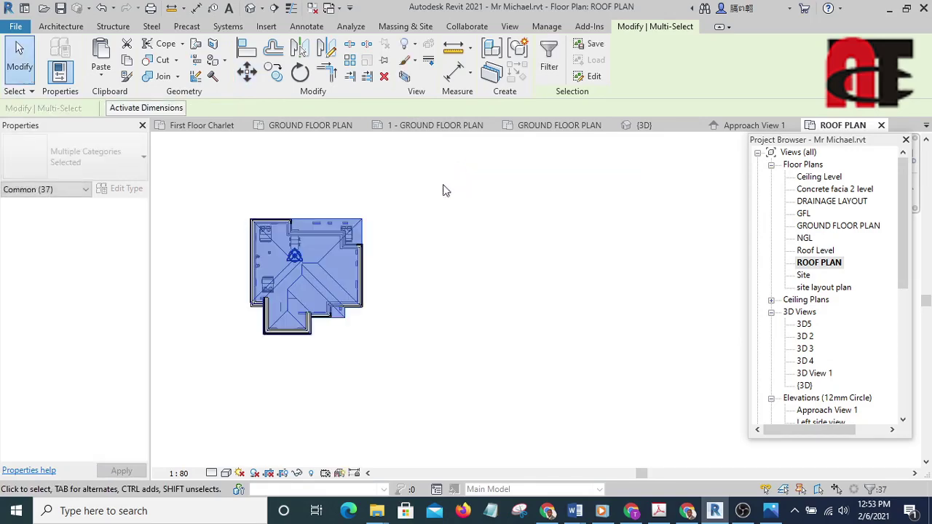
{"action": "left_click", "coordinate": [445, 243]}
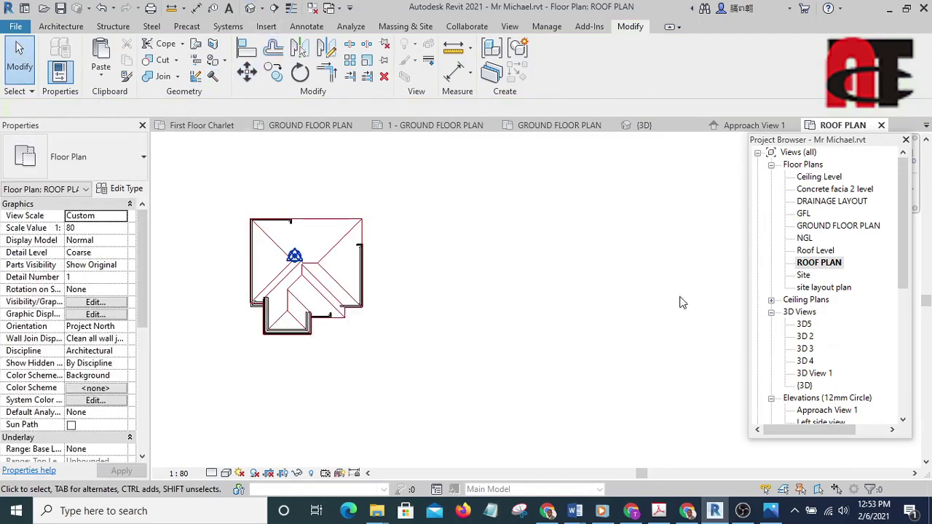
Step: Open the Approach View 1 elevation and examine how the moved roof sits on the house walls
{"action": "left_click_drag", "start_coordinate": [902, 245], "coordinate": [902, 305]}
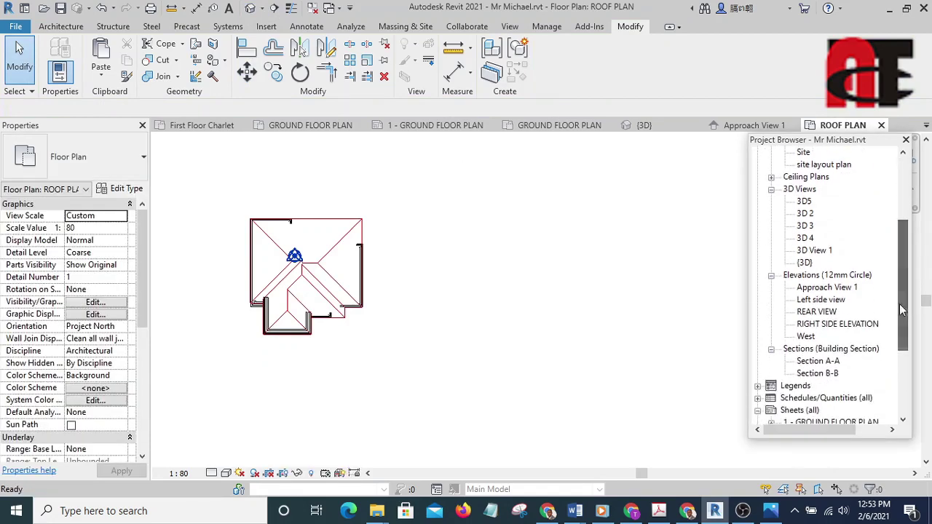
{"action": "double_click", "coordinate": [830, 287]}
{"action": "scroll", "coordinate": [501, 265], "scroll_direction": "down", "scroll_amount": 3}
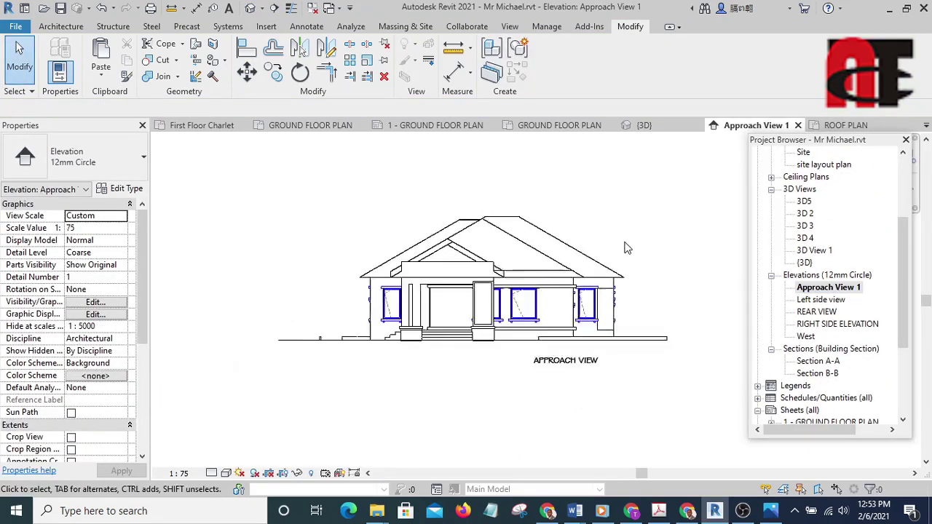
{"action": "scroll", "coordinate": [501, 266], "scroll_direction": "up", "scroll_amount": 3}
{"action": "scroll", "coordinate": [500, 266], "scroll_direction": "up", "scroll_amount": 1}
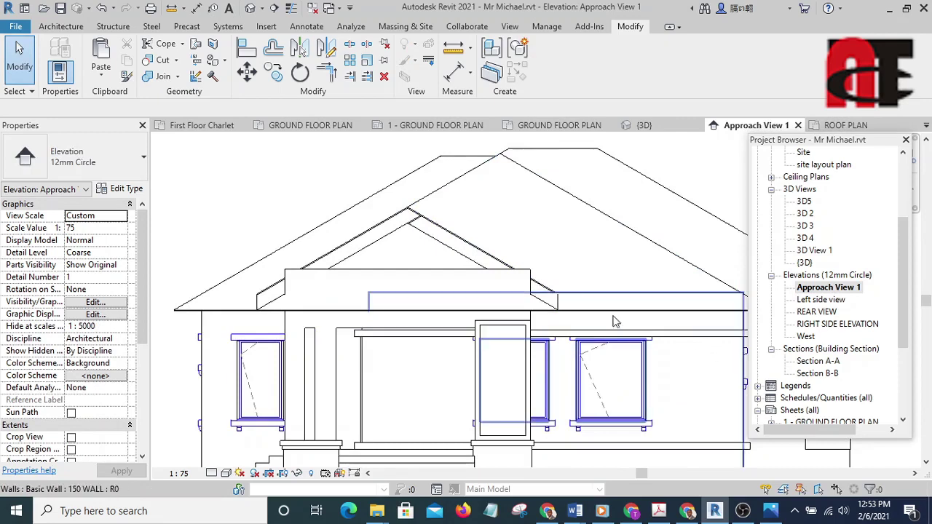
{"action": "scroll", "coordinate": [430, 324], "scroll_direction": "down", "scroll_amount": 2}
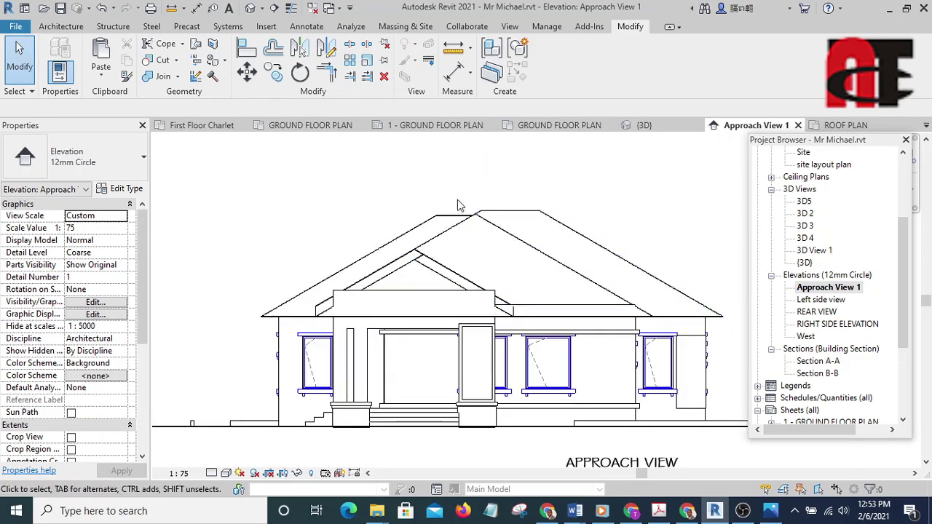
{"action": "scroll", "coordinate": [458, 204], "scroll_direction": "down", "scroll_amount": 2}
Step: Select all the roof faces in the elevation, filtering out the wall sweeps, and set their slope to 40°
{"action": "left_click_drag", "start_coordinate": [284, 163], "coordinate": [718, 298]}
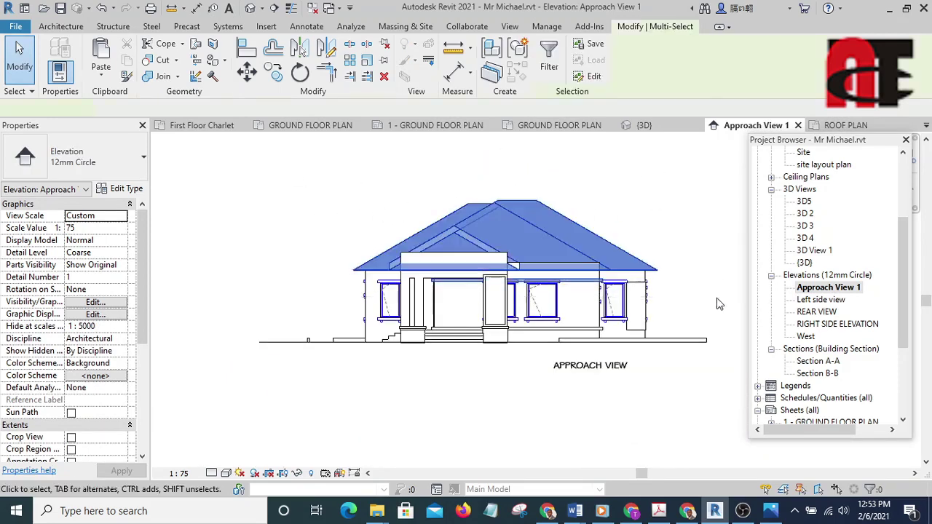
{"action": "left_click", "coordinate": [548, 62]}
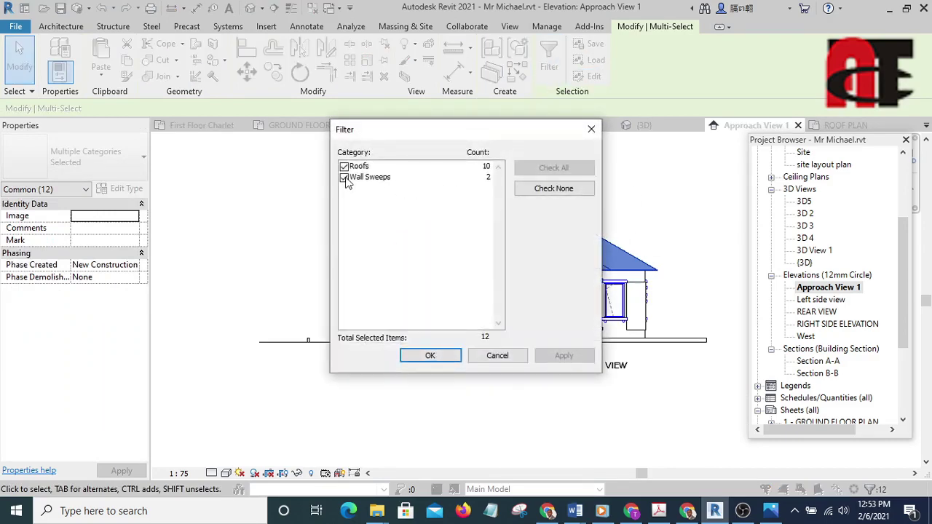
{"action": "left_click", "coordinate": [344, 177]}
{"action": "left_click", "coordinate": [430, 355]}
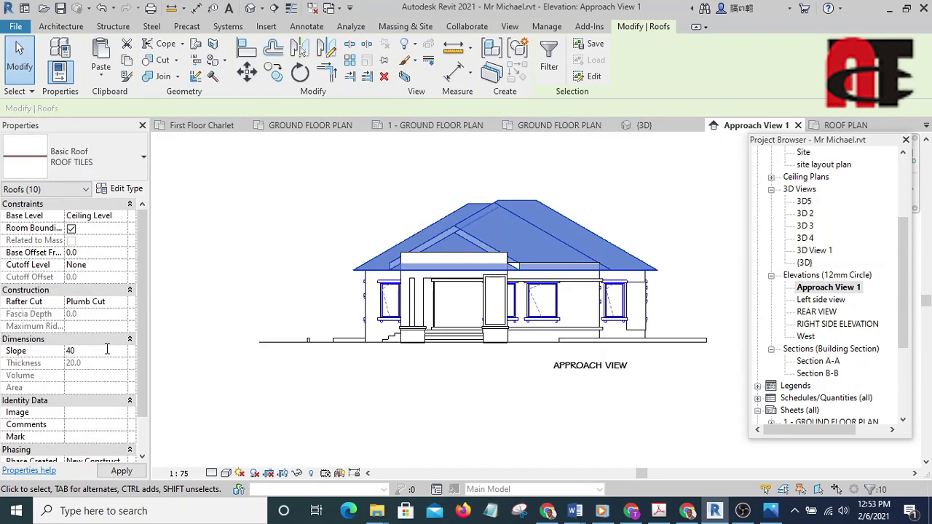
{"action": "left_click", "coordinate": [120, 471]}
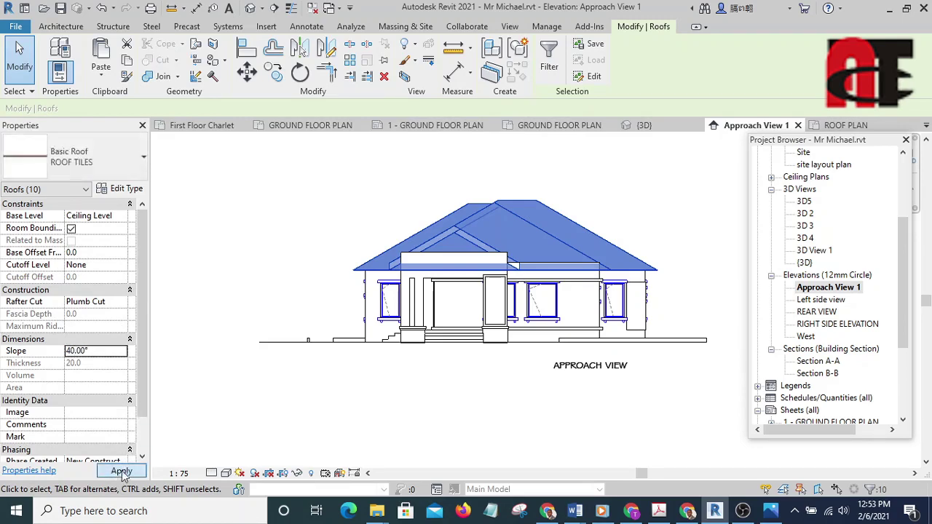
{"action": "left_click", "coordinate": [329, 187]}
{"action": "middle_click_drag", "start_coordinate": [578, 196], "coordinate": [503, 249]}
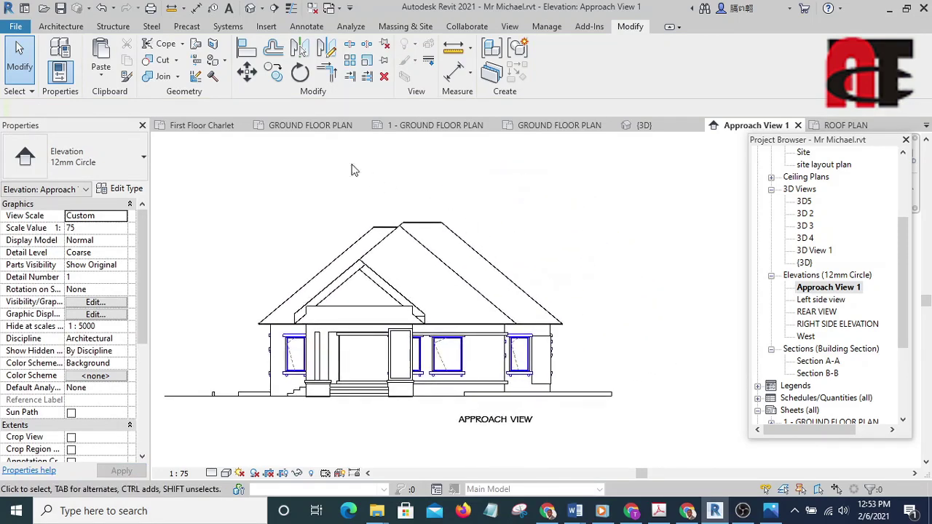
Step: Examine the gaps between the porch roof faces and the main roof in the 3D view and the Approach View 1 elevation
{"action": "scroll", "coordinate": [384, 200], "scroll_direction": "up", "scroll_amount": 1}
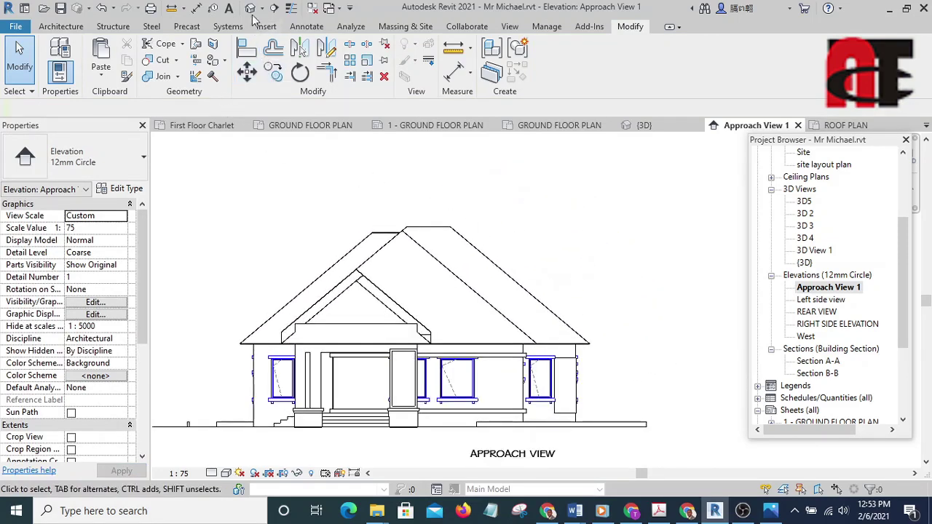
{"action": "left_click", "coordinate": [249, 8]}
{"action": "scroll", "coordinate": [393, 219], "scroll_direction": "up", "scroll_amount": 5}
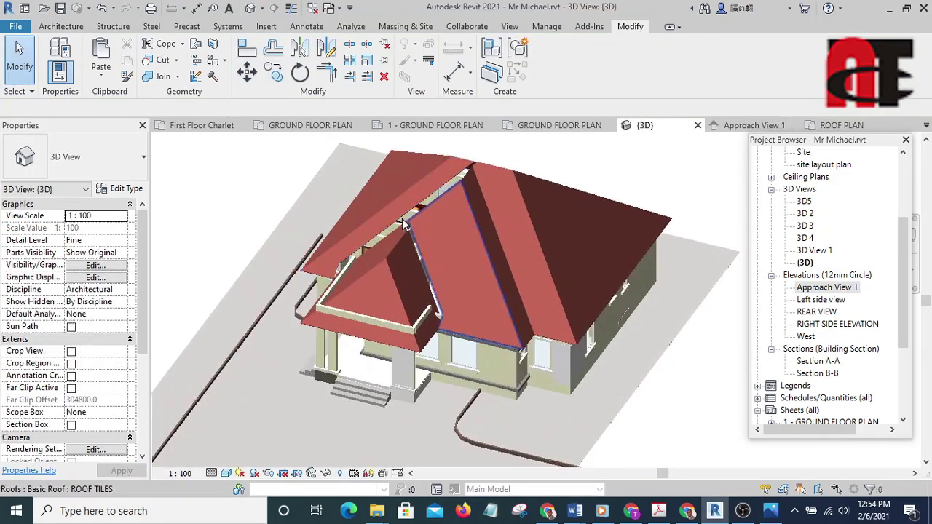
{"action": "scroll", "coordinate": [402, 219], "scroll_direction": "up", "scroll_amount": 6}
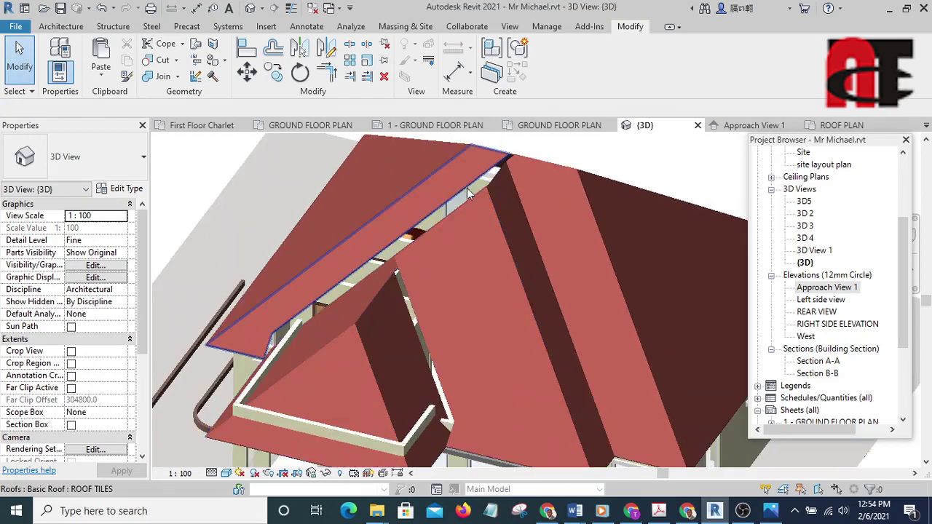
{"action": "scroll", "coordinate": [468, 193], "scroll_direction": "down", "scroll_amount": 2}
{"action": "scroll", "coordinate": [451, 379], "scroll_direction": "up", "scroll_amount": 3}
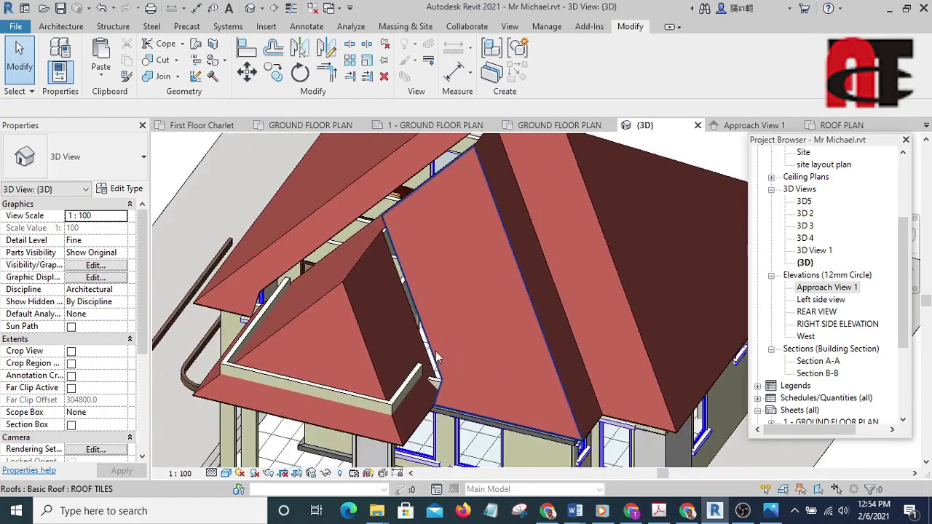
{"action": "scroll", "coordinate": [437, 357], "scroll_direction": "down", "scroll_amount": 4}
{"action": "scroll", "coordinate": [431, 390], "scroll_direction": "up", "scroll_amount": 1}
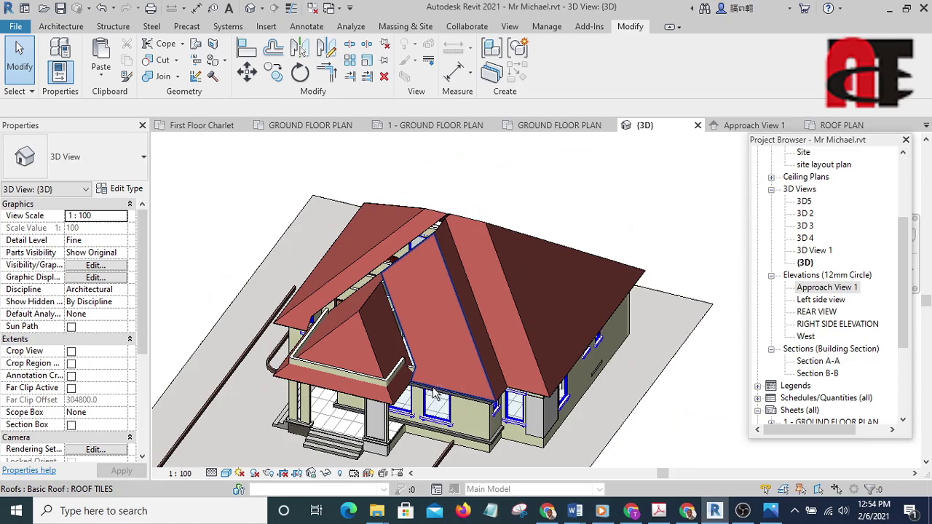
{"action": "middle_click_drag", "start_coordinate": [434, 394], "coordinate": [435, 351], "text": "shift"}
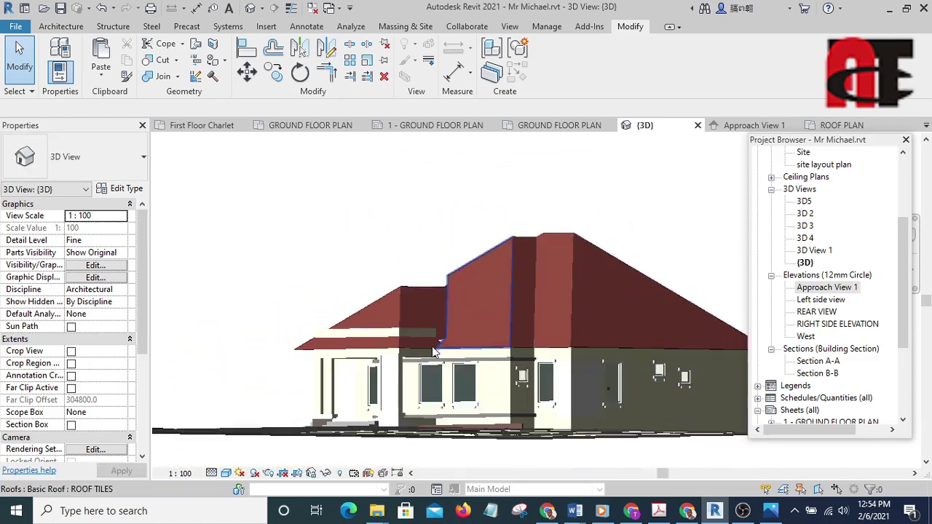
{"action": "scroll", "coordinate": [433, 353], "scroll_direction": "up", "scroll_amount": 3}
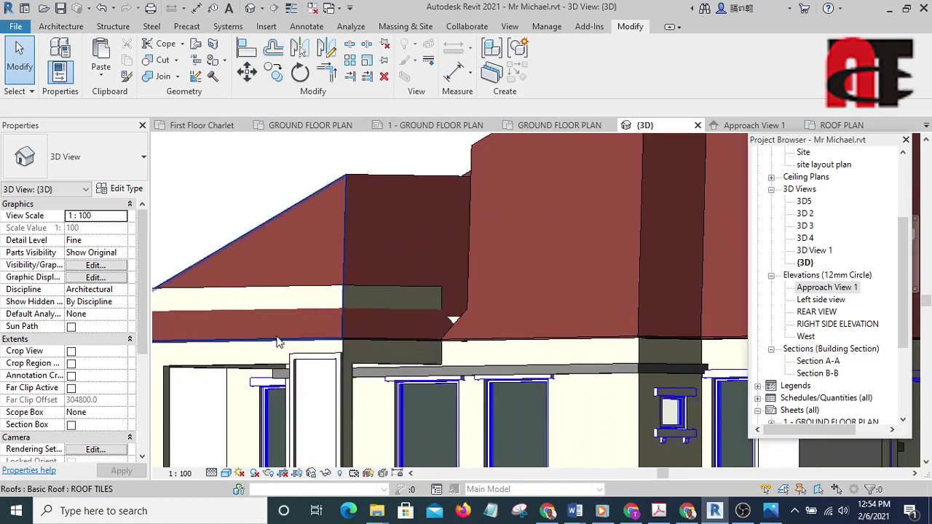
{"action": "scroll", "coordinate": [380, 336], "scroll_direction": "down", "scroll_amount": 5}
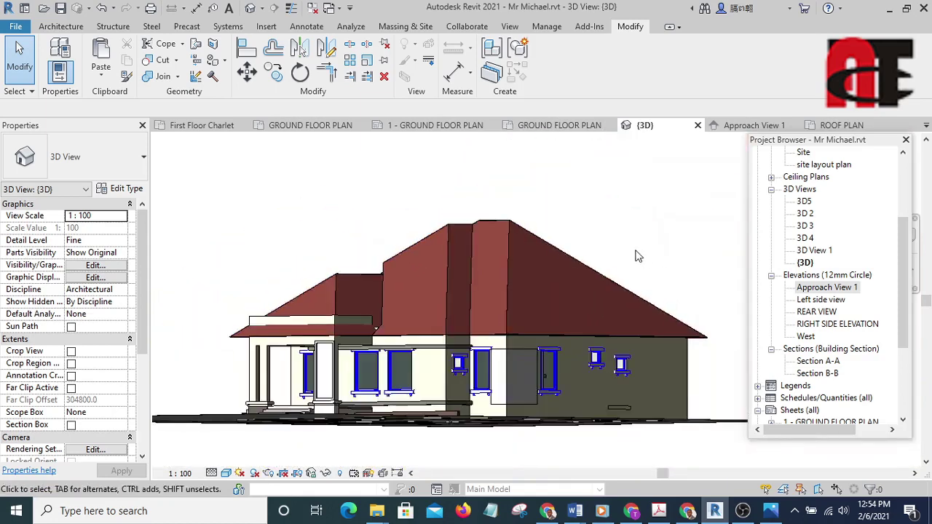
{"action": "double_click", "coordinate": [805, 288]}
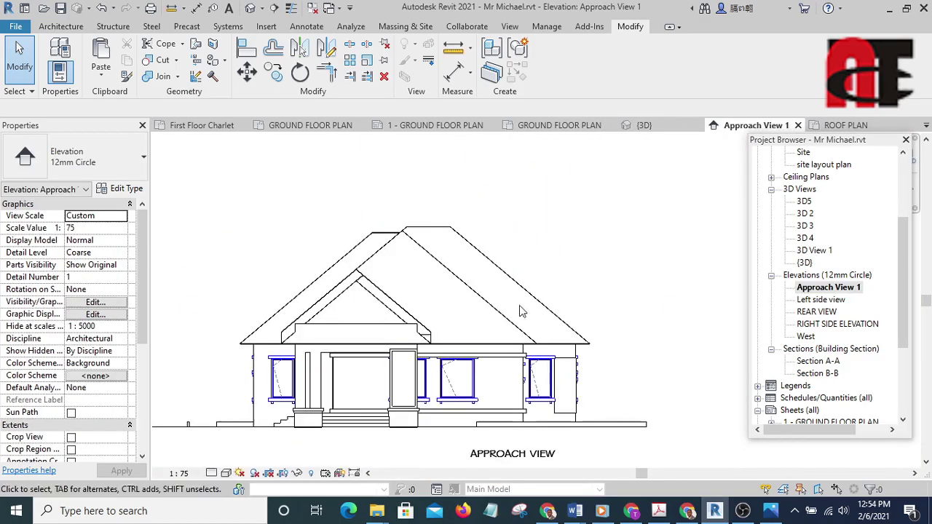
{"action": "scroll", "coordinate": [356, 295], "scroll_direction": "up", "scroll_amount": 5}
{"action": "scroll", "coordinate": [357, 295], "scroll_direction": "up", "scroll_amount": 1}
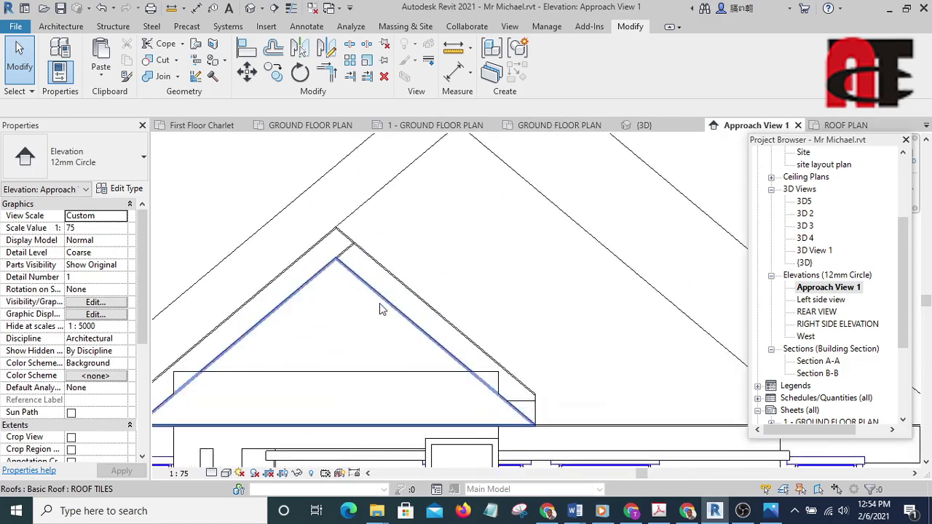
Step: Select the three porch roof faces in the 3D view and move them straight up in Approach View 1 until their peak meets the apex above
{"action": "left_click", "coordinate": [250, 10]}
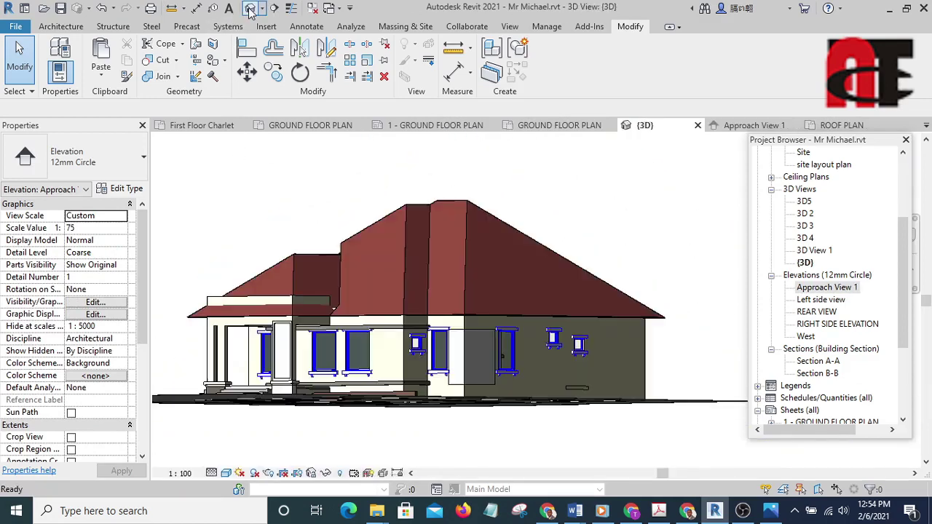
{"action": "middle_click_drag", "start_coordinate": [269, 208], "coordinate": [437, 291], "text": "shift"}
{"action": "scroll", "coordinate": [366, 286], "scroll_direction": "up", "scroll_amount": 3}
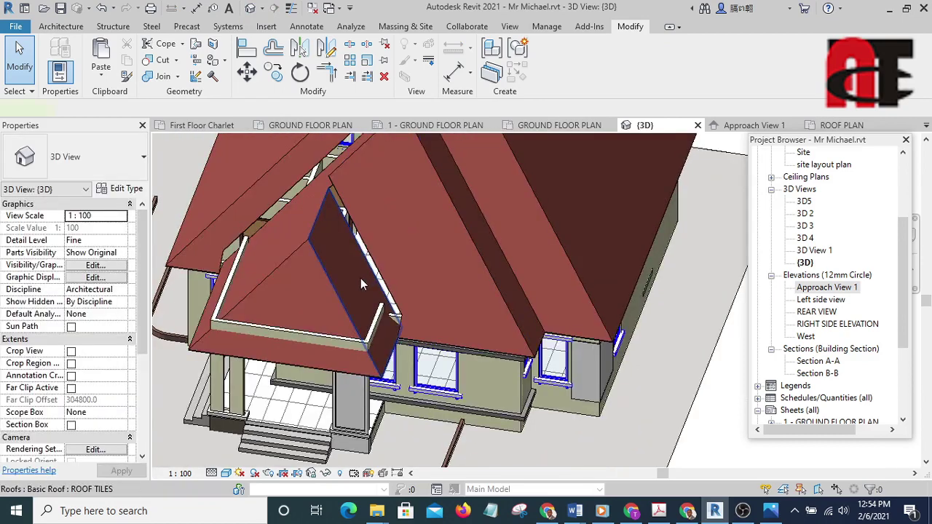
{"action": "left_click", "coordinate": [361, 278]}
{"action": "left_click", "coordinate": [307, 306], "text": "ctrl"}
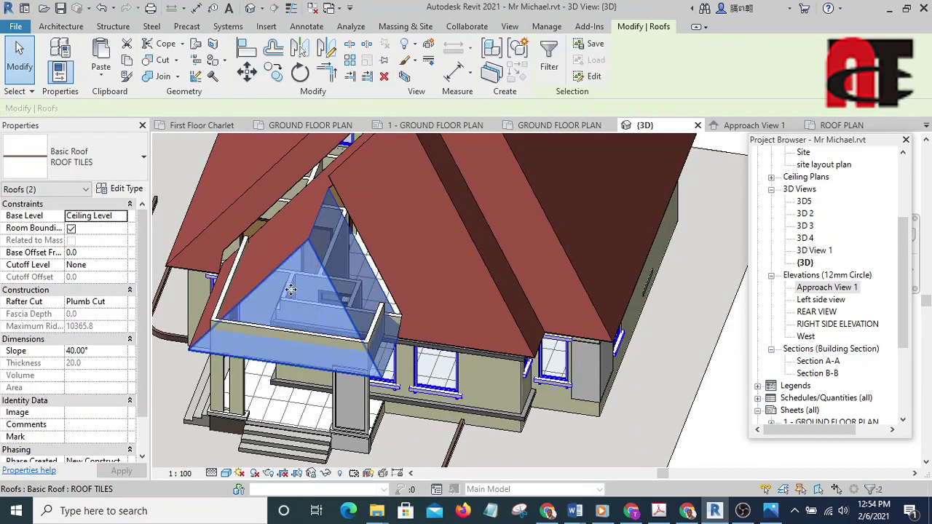
{"action": "middle_click_drag", "start_coordinate": [292, 289], "coordinate": [263, 264], "text": "shift"}
{"action": "left_click", "coordinate": [263, 265], "text": "ctrl"}
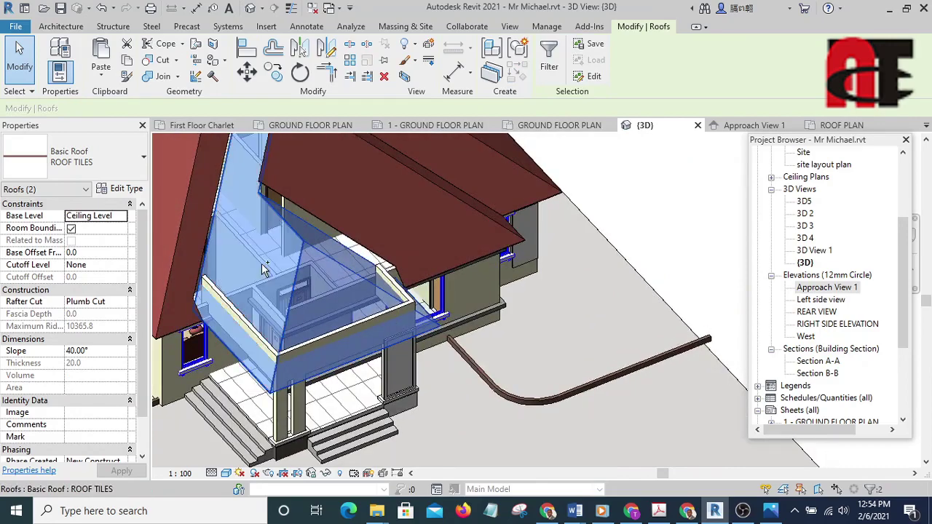
{"action": "scroll", "coordinate": [403, 319], "scroll_direction": "down", "scroll_amount": 5}
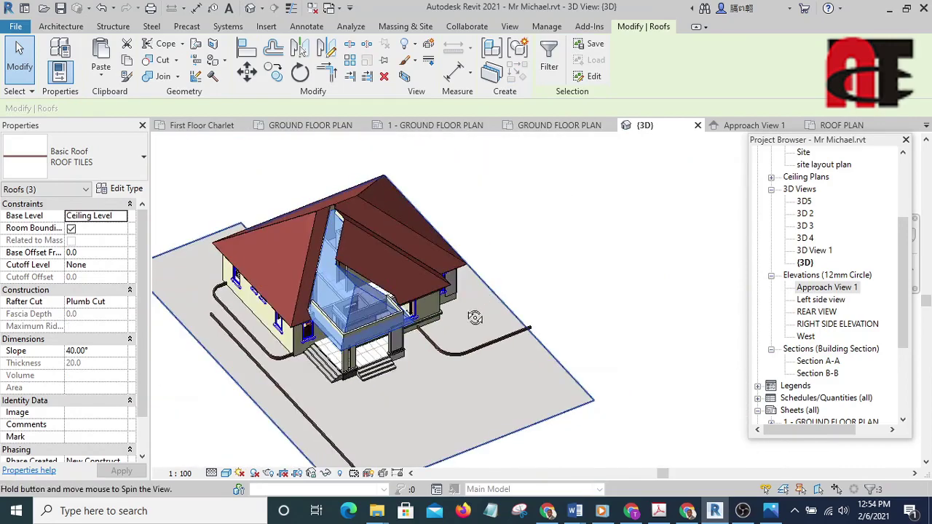
{"action": "middle_click_drag", "start_coordinate": [475, 317], "coordinate": [437, 247], "text": "shift"}
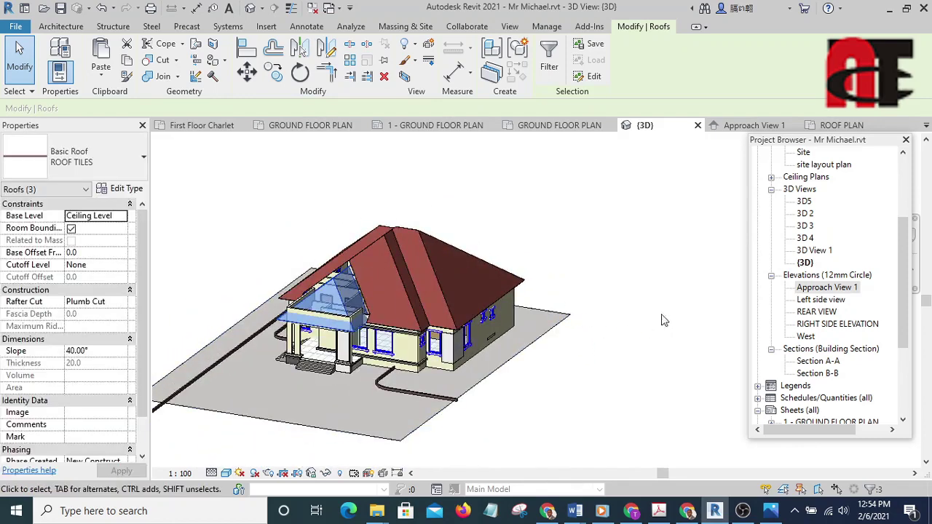
{"action": "double_click", "coordinate": [820, 288]}
{"action": "scroll", "coordinate": [480, 284], "scroll_direction": "down", "scroll_amount": 2}
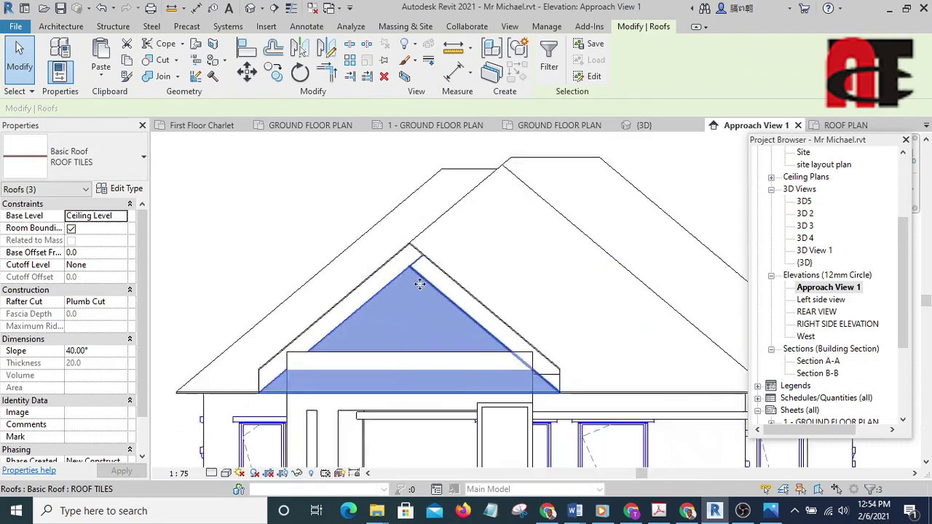
{"action": "scroll", "coordinate": [419, 284], "scroll_direction": "up", "scroll_amount": 5}
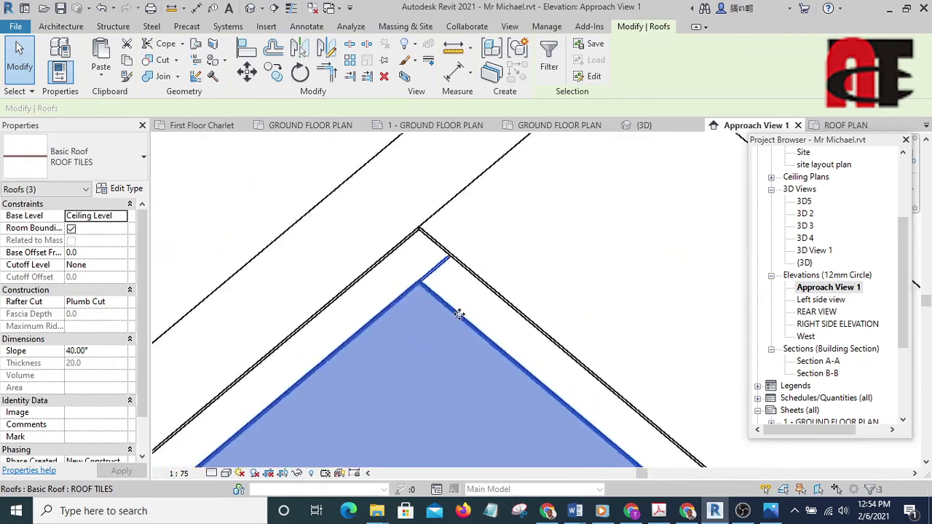
{"action": "scroll", "coordinate": [437, 294], "scroll_direction": "up", "scroll_amount": 3}
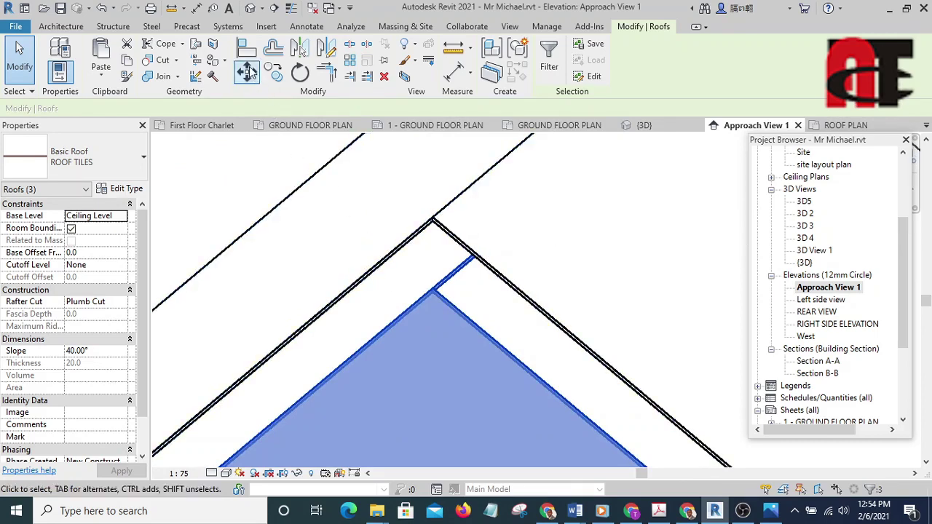
{"action": "left_click", "coordinate": [432, 288]}
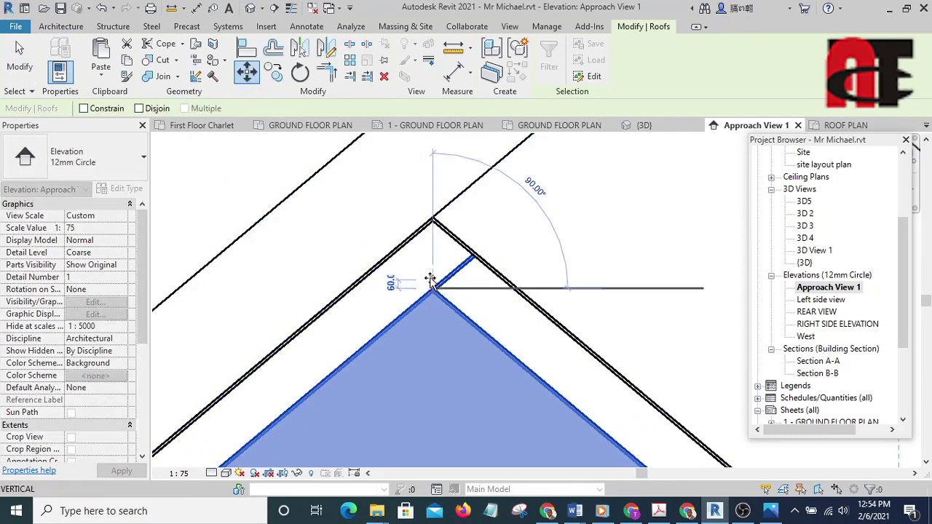
{"action": "left_click", "coordinate": [432, 219]}
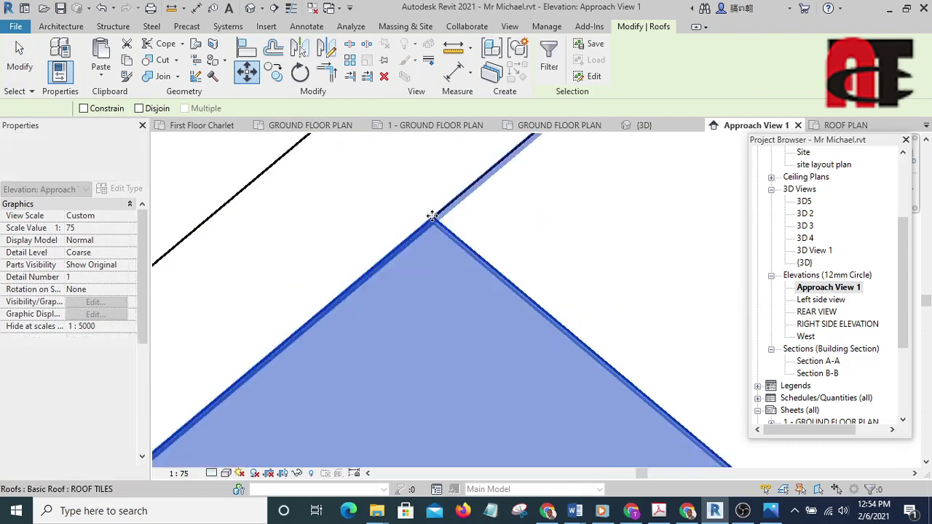
{"action": "scroll", "coordinate": [437, 244], "scroll_direction": "down", "scroll_amount": 5}
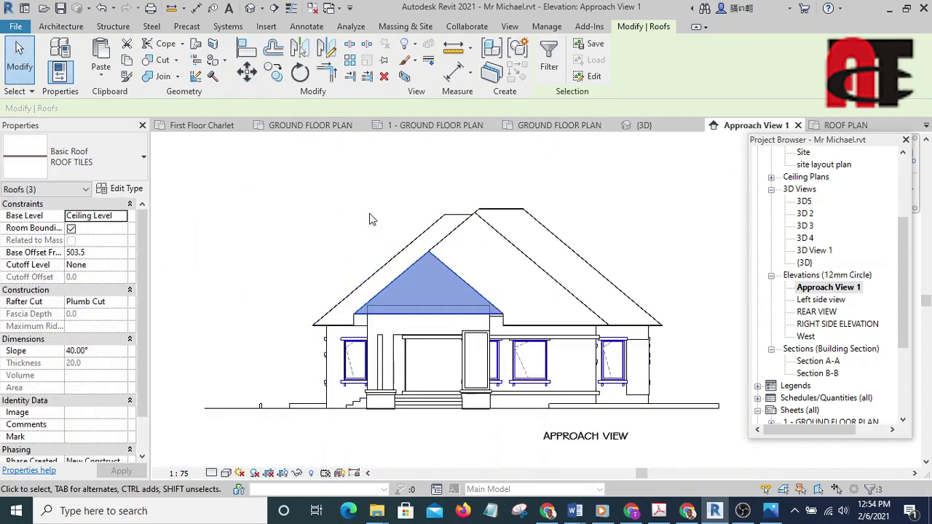
{"action": "left_click", "coordinate": [371, 216]}
Step: Examine the raised porch roof and its junctions with the main roof and walls from several sides in the 3D view
{"action": "left_click", "coordinate": [250, 9]}
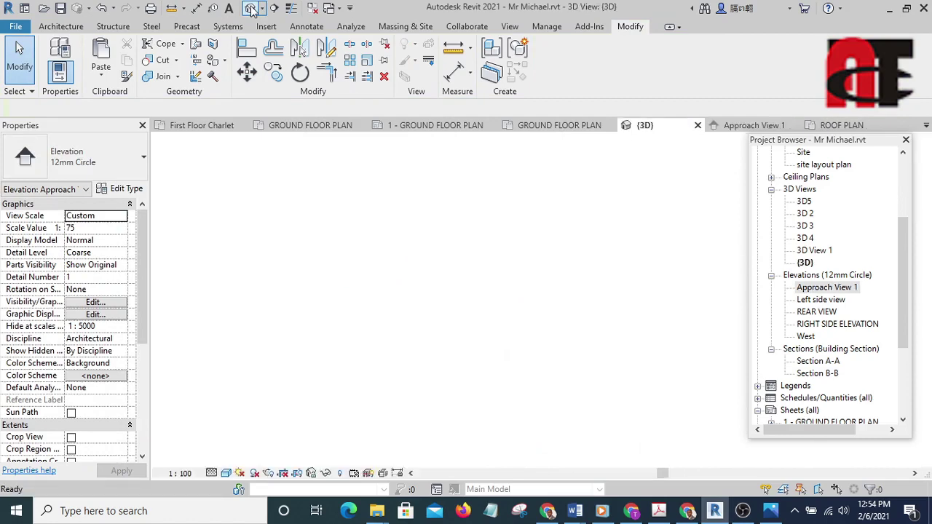
{"action": "middle_click_drag", "start_coordinate": [410, 334], "coordinate": [413, 267], "text": "shift"}
{"action": "scroll", "coordinate": [413, 267], "scroll_direction": "up", "scroll_amount": 6}
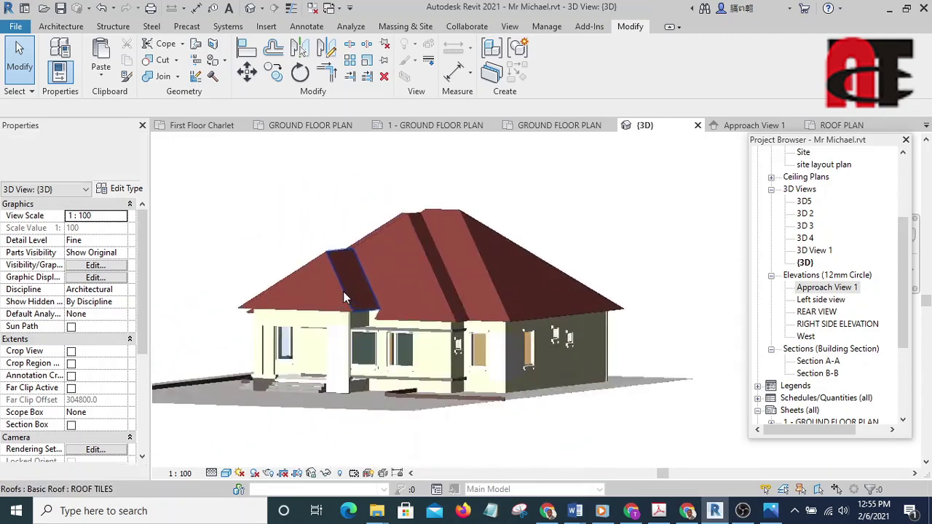
{"action": "scroll", "coordinate": [521, 346], "scroll_direction": "down", "scroll_amount": 6}
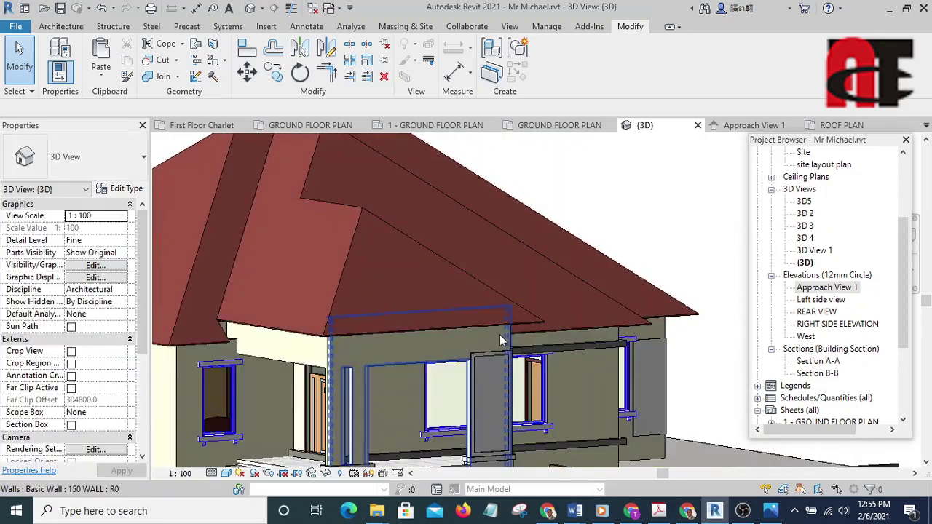
{"action": "middle_click_drag", "start_coordinate": [499, 335], "coordinate": [462, 319], "text": "shift"}
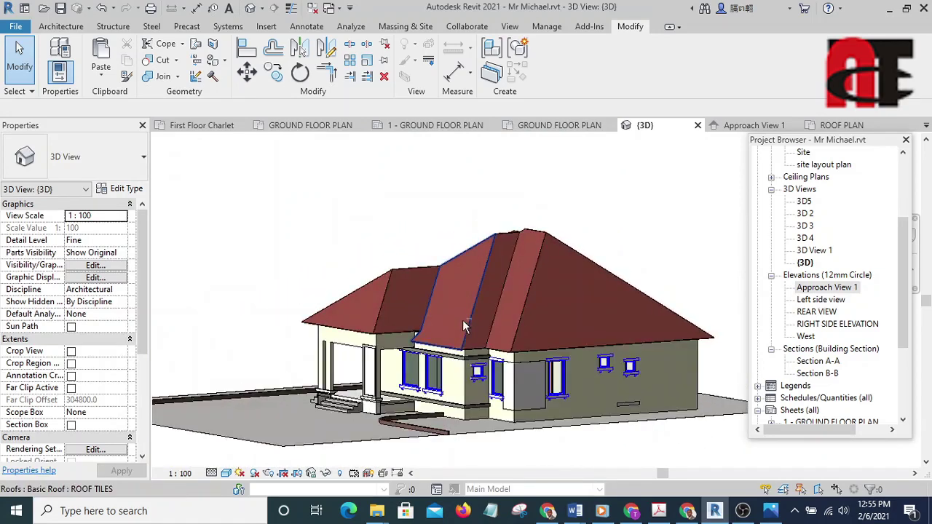
{"action": "scroll", "coordinate": [437, 338], "scroll_direction": "up", "scroll_amount": 5}
{"action": "scroll", "coordinate": [409, 300], "scroll_direction": "down", "scroll_amount": 6}
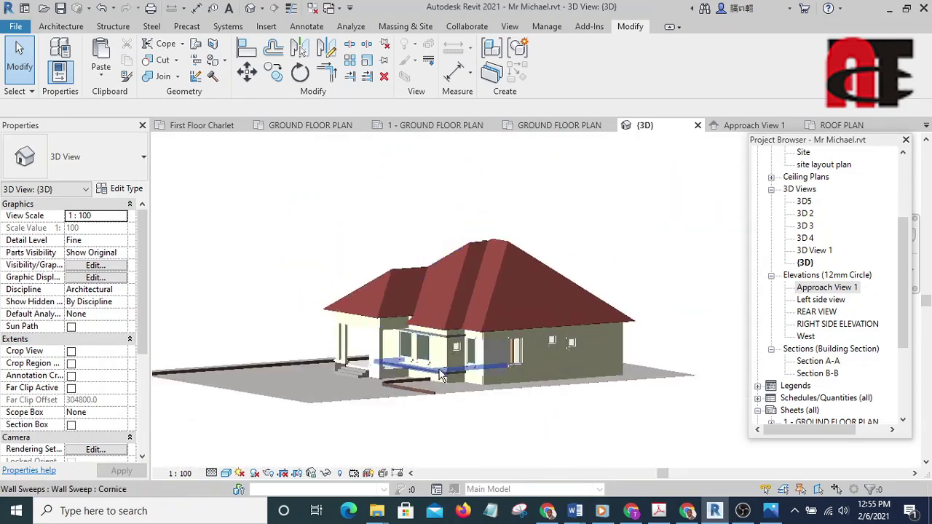
{"action": "middle_click_drag", "start_coordinate": [409, 300], "coordinate": [202, 426], "text": "shift"}
{"action": "middle_click_drag", "start_coordinate": [407, 299], "coordinate": [561, 322], "text": "shift"}
{"action": "scroll", "coordinate": [553, 322], "scroll_direction": "up", "scroll_amount": 5}
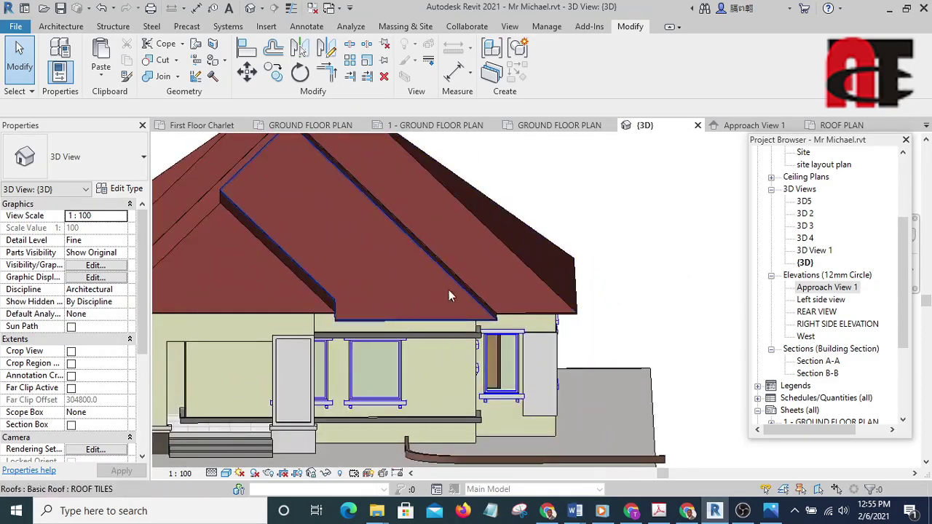
{"action": "scroll", "coordinate": [448, 295], "scroll_direction": "down", "scroll_amount": 5}
{"action": "middle_click_drag", "start_coordinate": [597, 309], "coordinate": [545, 275], "text": "shift"}
{"action": "middle_click_drag", "start_coordinate": [460, 304], "coordinate": [626, 251], "text": "shift"}
{"action": "scroll", "coordinate": [626, 252], "scroll_direction": "up", "scroll_amount": 2}
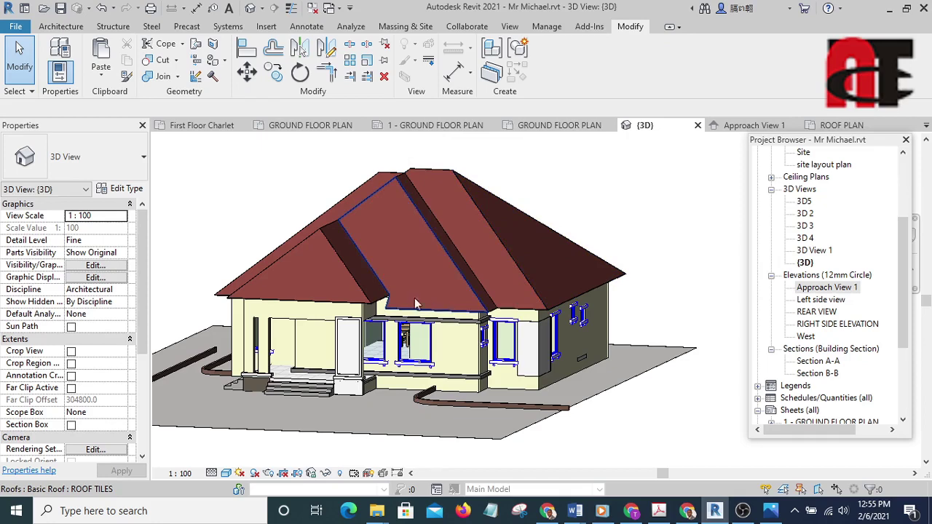
{"action": "middle_click_drag", "start_coordinate": [329, 289], "coordinate": [610, 275], "text": "shift"}
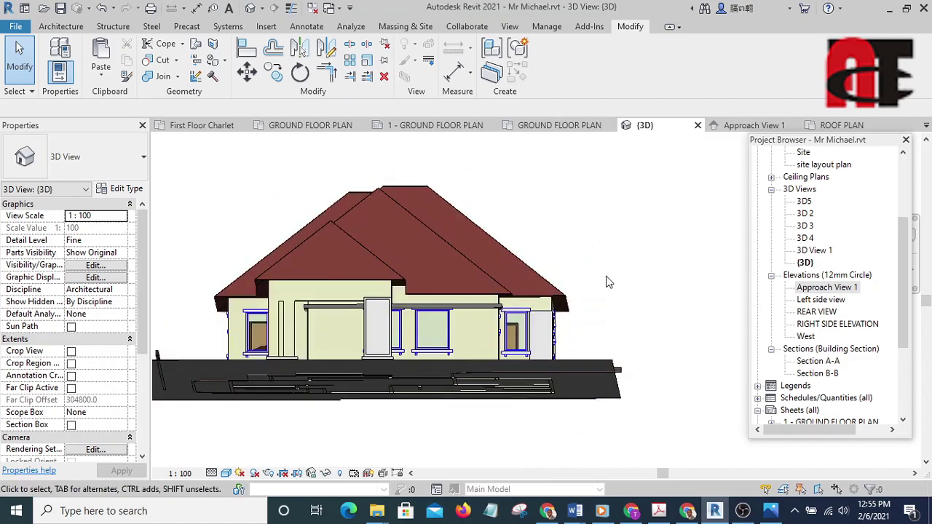
{"action": "middle_click_drag", "start_coordinate": [628, 220], "coordinate": [618, 298], "text": "shift"}
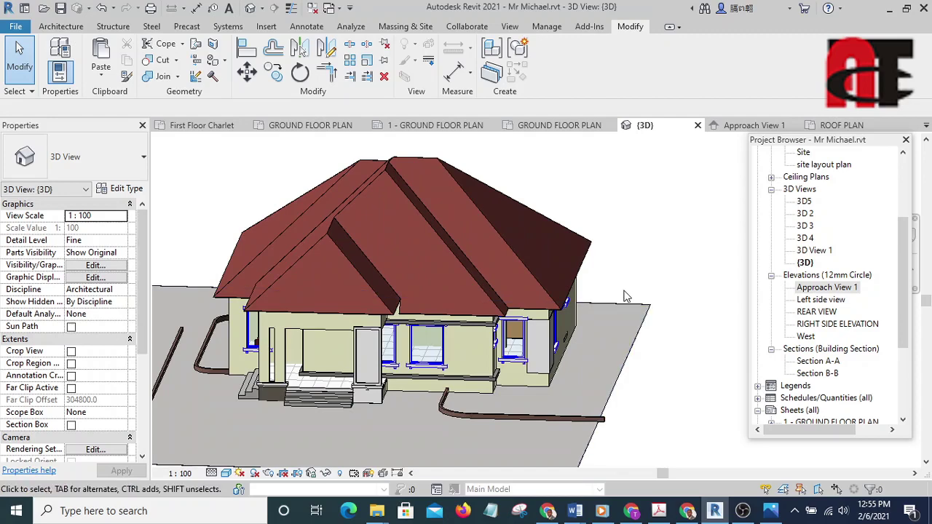
{"action": "mouse_move", "coordinate": [673, 250]}
{"action": "middle_mouse_down", "text": "shift"}
{"action": "mouse_move", "coordinate": [657, 268]}
{"action": "mouse_move", "coordinate": [646, 198]}
{"action": "mouse_move", "coordinate": [659, 191]}
{"action": "mouse_move", "coordinate": [677, 198]}
{"action": "mouse_move", "coordinate": [427, 334]}
{"action": "mouse_move", "coordinate": [393, 327]}
{"action": "middle_mouse_up", "text": "shift"}
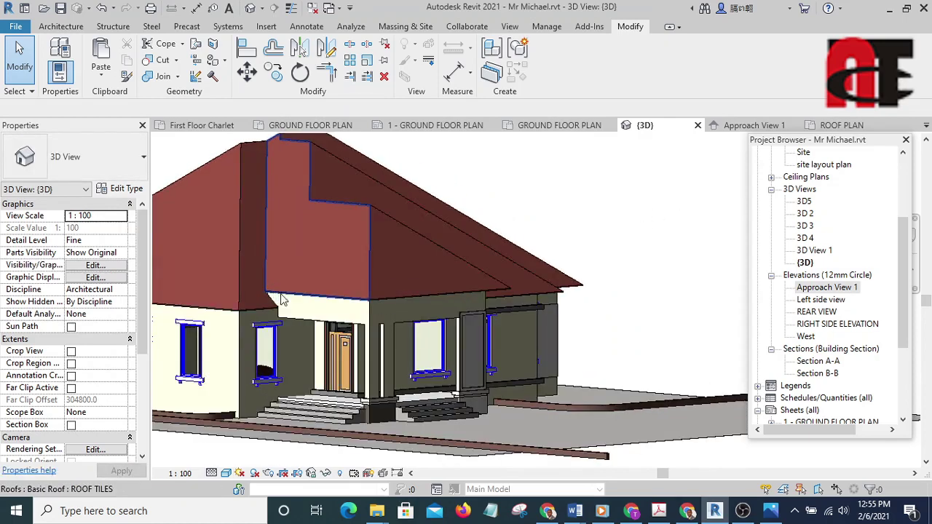
{"action": "middle_click_drag", "start_coordinate": [588, 277], "coordinate": [380, 317], "text": "shift"}
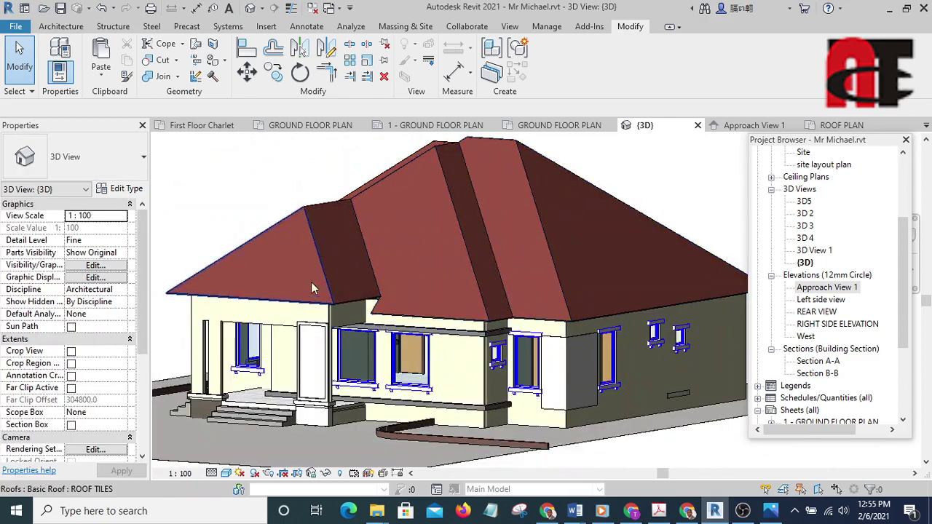
{"action": "scroll", "coordinate": [411, 225], "scroll_direction": "down", "scroll_amount": 5}
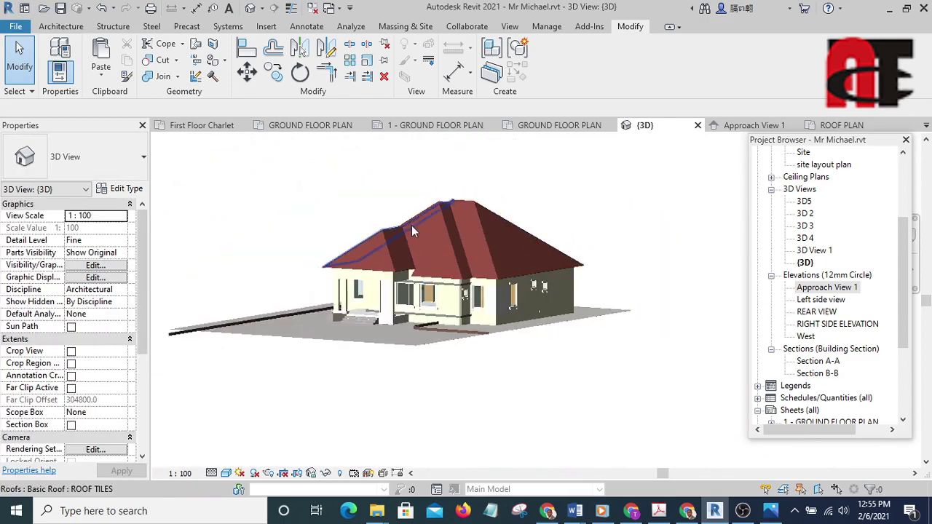
Step: Reveal the hidden elements in the 3D view, unhide the casework fascia along the main roof's eaves, and leave the reveal mode
{"action": "left_click", "coordinate": [339, 474]}
{"action": "scroll", "coordinate": [495, 311], "scroll_direction": "up", "scroll_amount": 5}
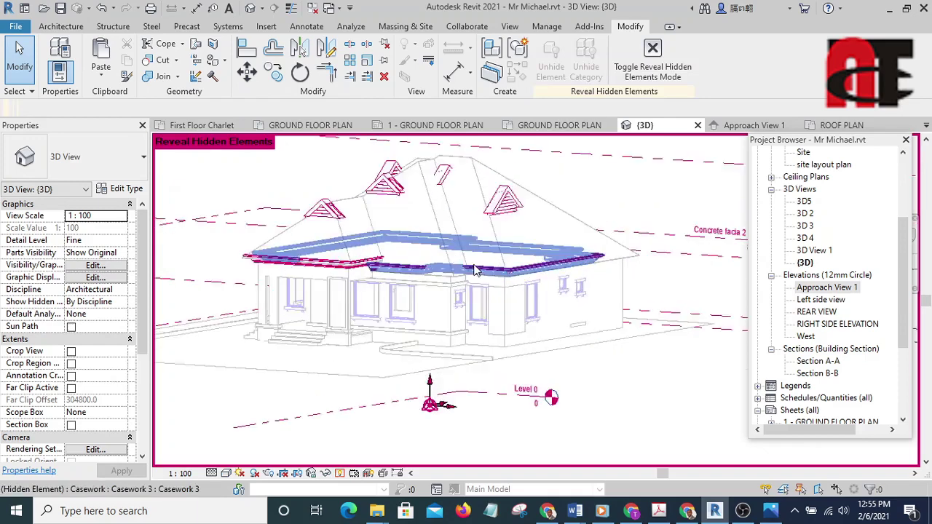
{"action": "scroll", "coordinate": [495, 312], "scroll_direction": "down", "scroll_amount": 2}
{"action": "left_click", "coordinate": [486, 258]}
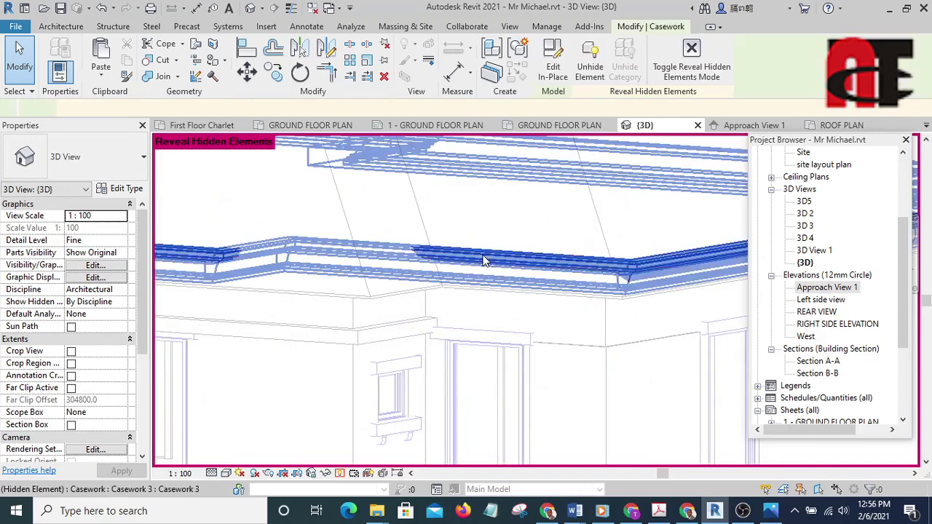
{"action": "left_click", "coordinate": [591, 68]}
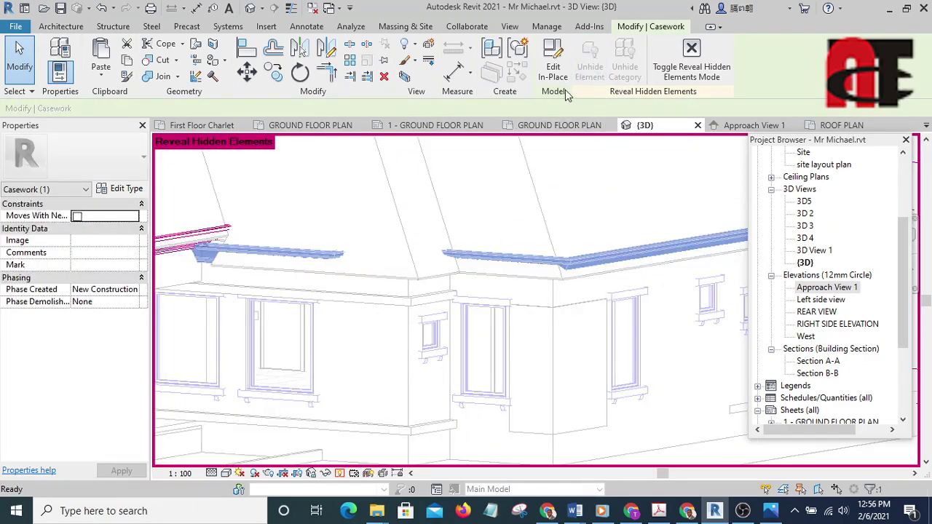
{"action": "left_click", "coordinate": [677, 65]}
{"action": "key", "text": "Escape"}
{"action": "scroll", "coordinate": [514, 278], "scroll_direction": "down", "scroll_amount": 3}
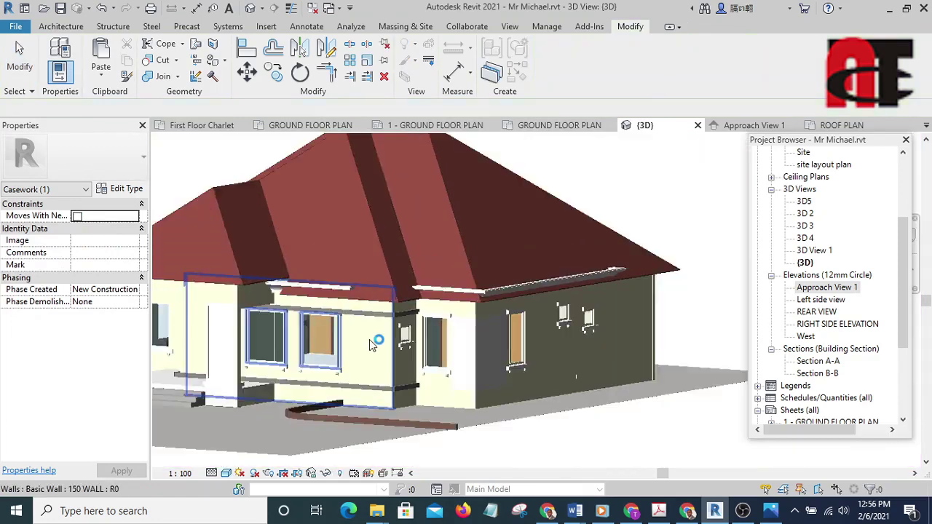
Step: Edit the eaves fascia casework in place and open its sweep path for sketching
{"action": "scroll", "coordinate": [540, 273], "scroll_direction": "up", "scroll_amount": 5}
{"action": "scroll", "coordinate": [448, 341], "scroll_direction": "down", "scroll_amount": 5}
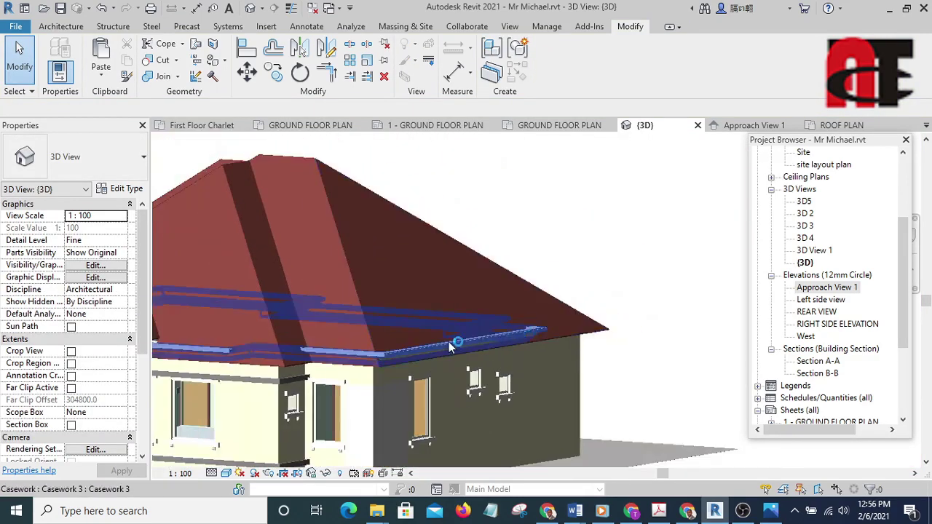
{"action": "left_click", "coordinate": [448, 346]}
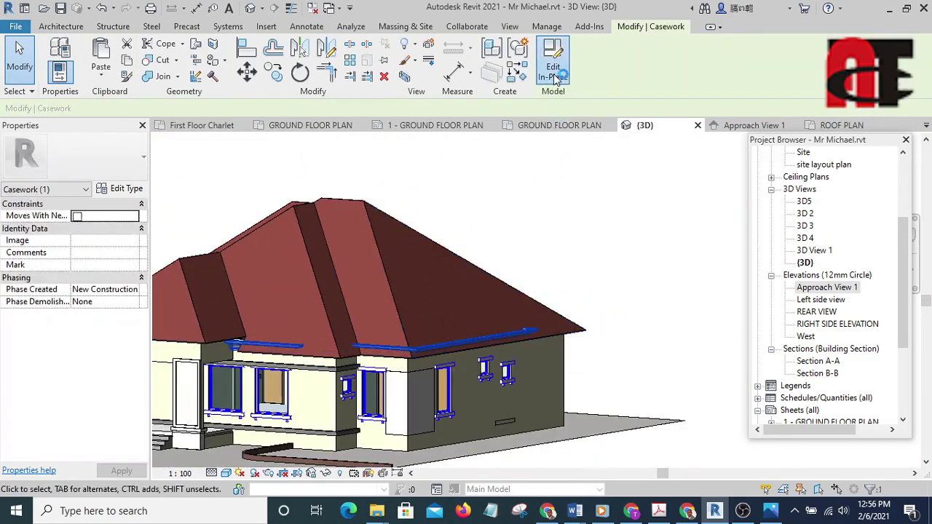
{"action": "left_click", "coordinate": [504, 332]}
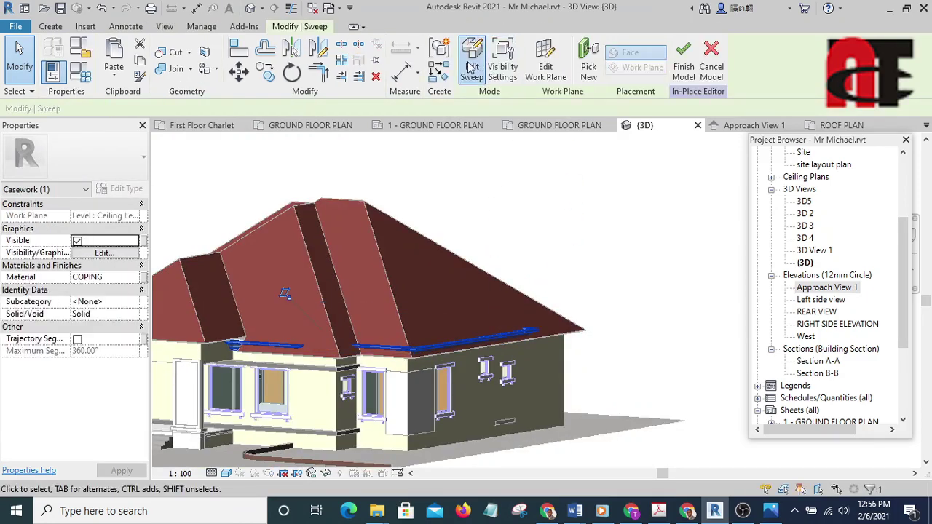
{"action": "left_click", "coordinate": [471, 67]}
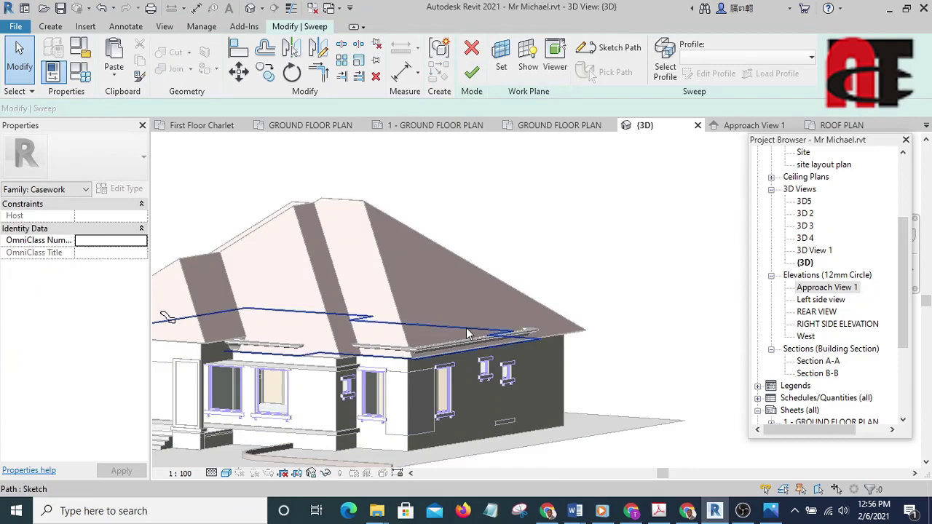
{"action": "left_click", "coordinate": [617, 48]}
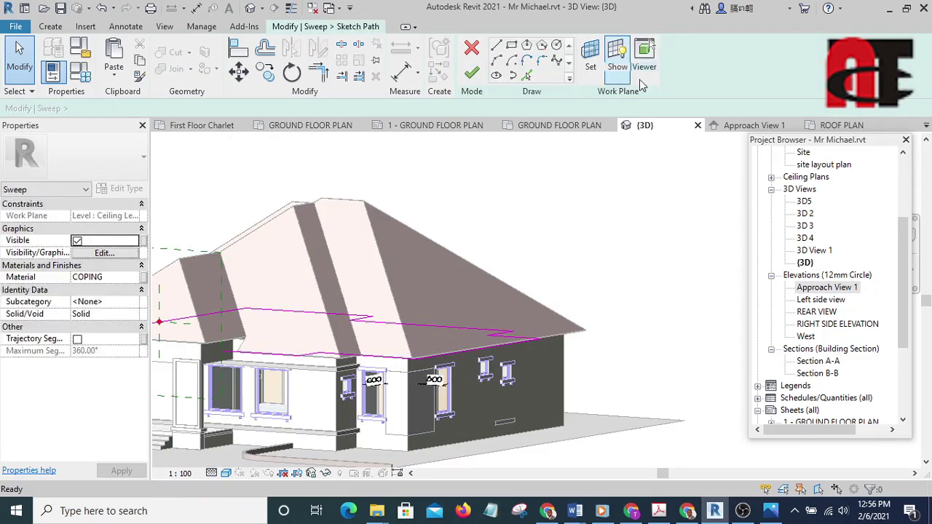
Step: In the ROOF PLAN view, delete the stepped path segments at the rear corners and join the remaining outer lines into straight corners
{"action": "left_click_drag", "start_coordinate": [903, 263], "coordinate": [884, 193]}
{"action": "left_click", "coordinate": [814, 263]}
{"action": "double_click", "coordinate": [814, 266]}
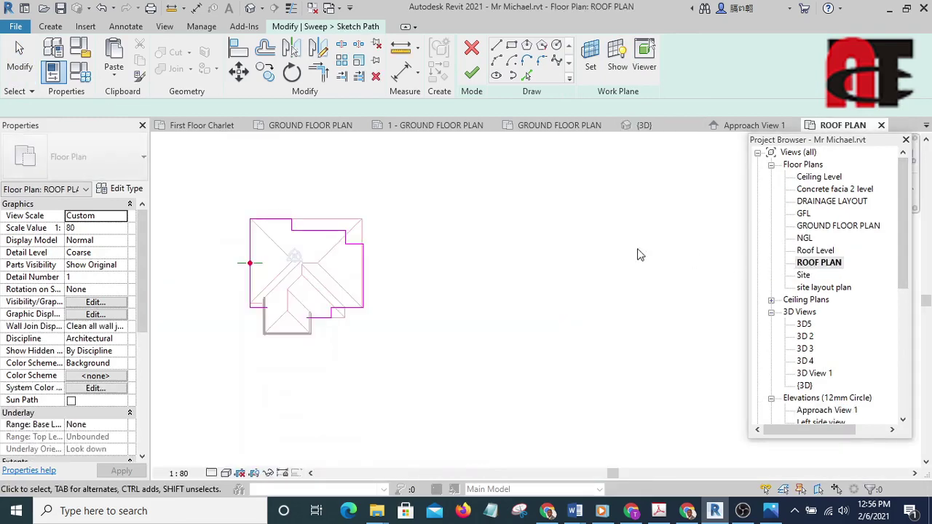
{"action": "scroll", "coordinate": [335, 240], "scroll_direction": "up", "scroll_amount": 4}
{"action": "mouse_move", "coordinate": [270, 153]}
{"action": "left_mouse_down"}
{"action": "mouse_move", "coordinate": [595, 358]}
{"action": "mouse_move", "coordinate": [600, 341]}
{"action": "left_mouse_up"}
{"action": "key", "text": "Delete"}
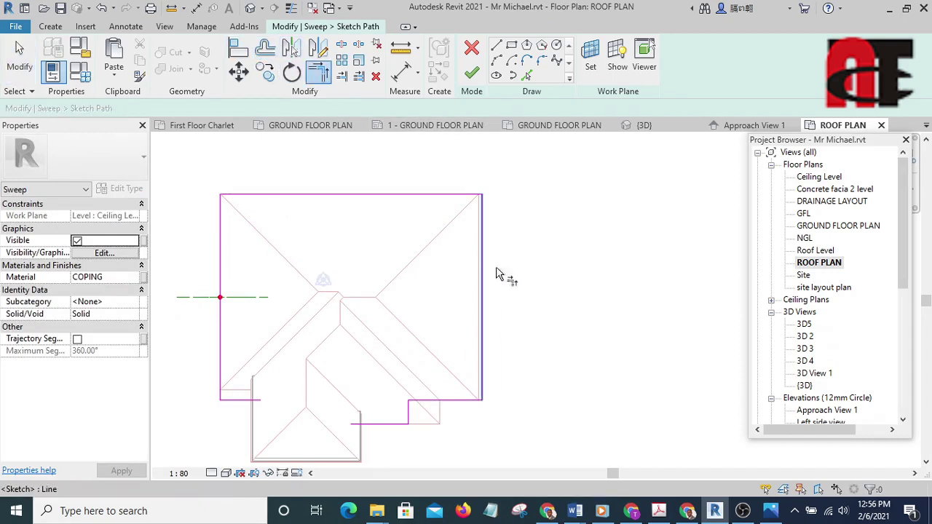
Step: Align the fascia path's long right-side line with the outer edge of the main roof
{"action": "scroll", "coordinate": [510, 276], "scroll_direction": "down", "scroll_amount": 2}
{"action": "scroll", "coordinate": [524, 269], "scroll_direction": "up", "scroll_amount": 5}
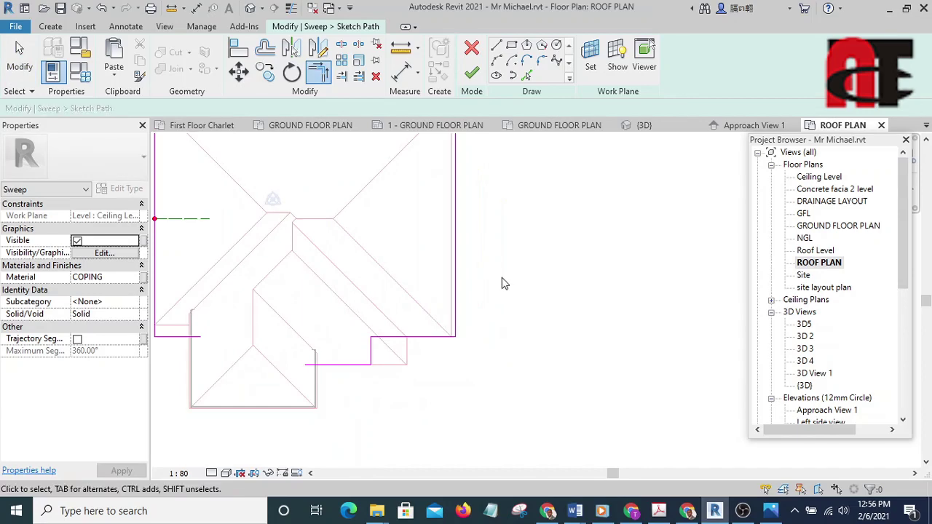
{"action": "key", "text": "l"}
{"action": "scroll", "coordinate": [473, 276], "scroll_direction": "up", "scroll_amount": 1}
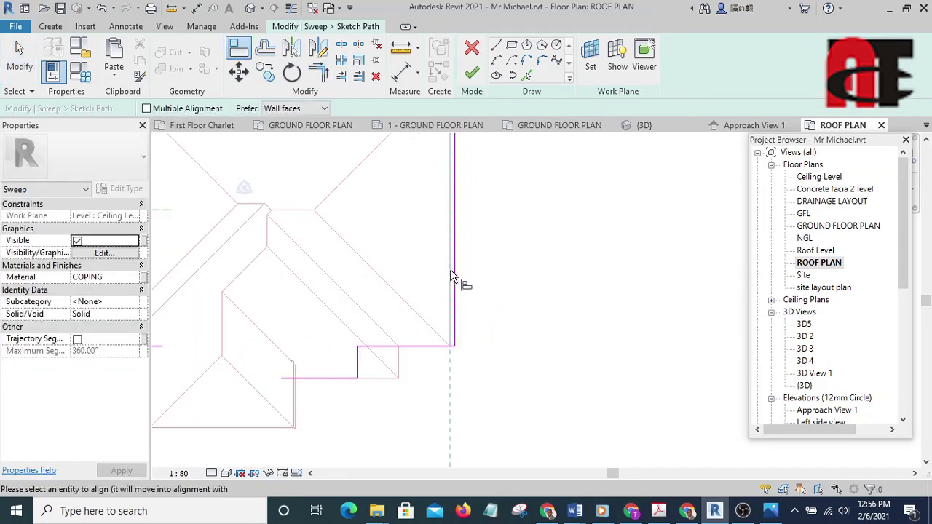
{"action": "scroll", "coordinate": [415, 366], "scroll_direction": "down", "scroll_amount": 2}
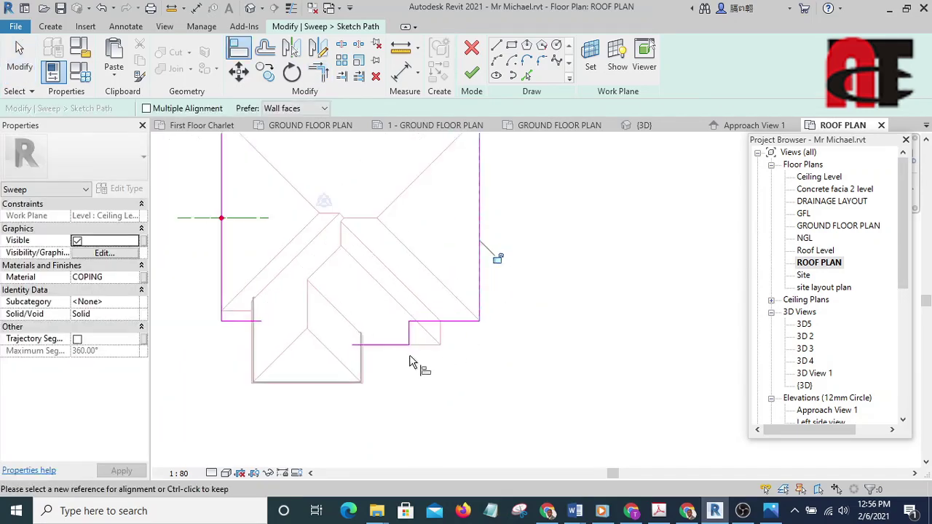
Step: Align the path's short front jog and its short front-left segment with the adjacent roof edges
{"action": "scroll", "coordinate": [451, 349], "scroll_direction": "up", "scroll_amount": 4}
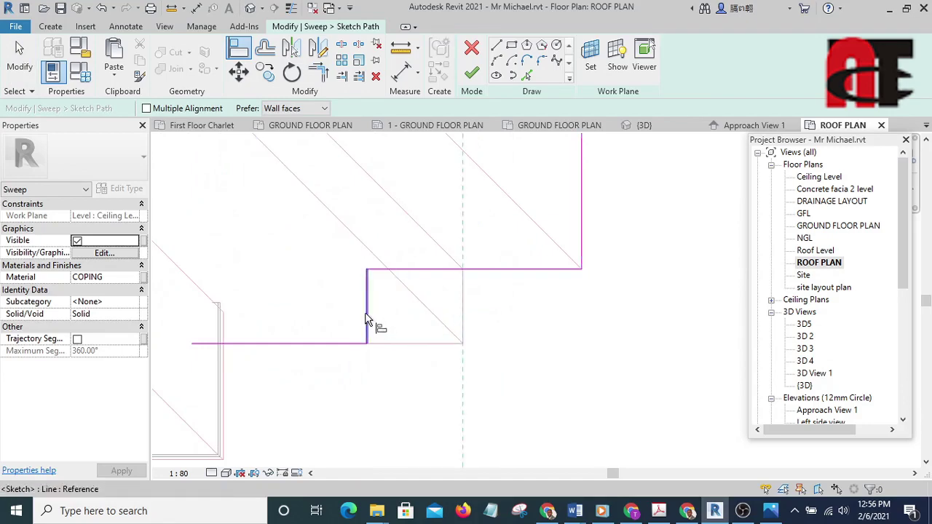
{"action": "scroll", "coordinate": [521, 314], "scroll_direction": "down", "scroll_amount": 4}
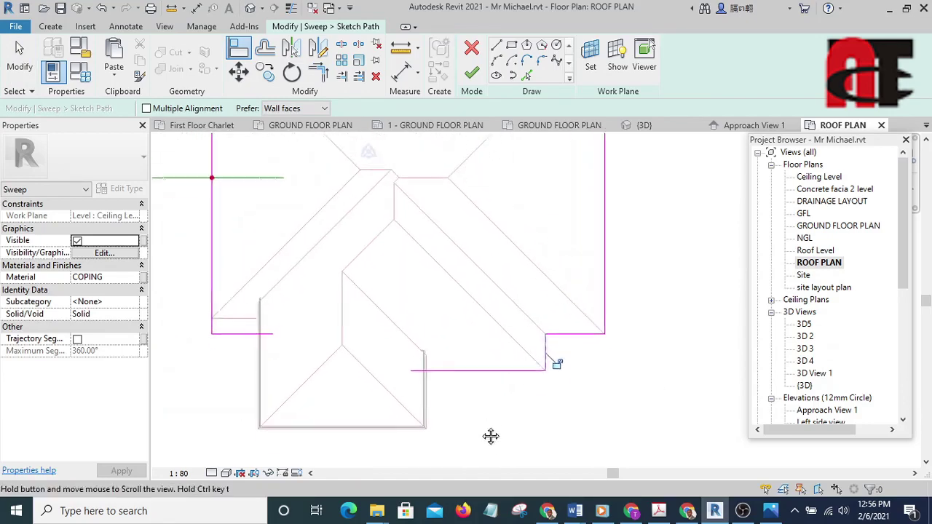
{"action": "scroll", "coordinate": [410, 397], "scroll_direction": "up", "scroll_amount": 4}
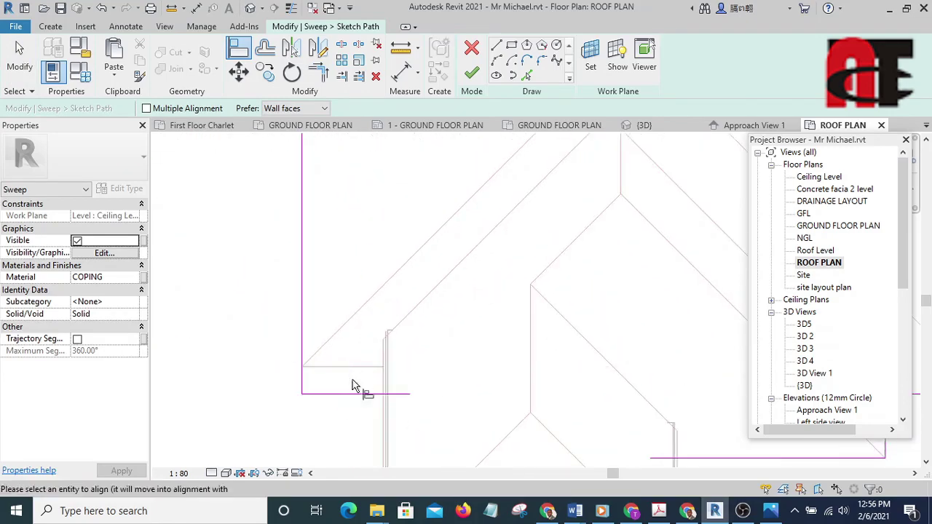
{"action": "left_click", "coordinate": [354, 394]}
{"action": "scroll", "coordinate": [357, 395], "scroll_direction": "down", "scroll_amount": 5}
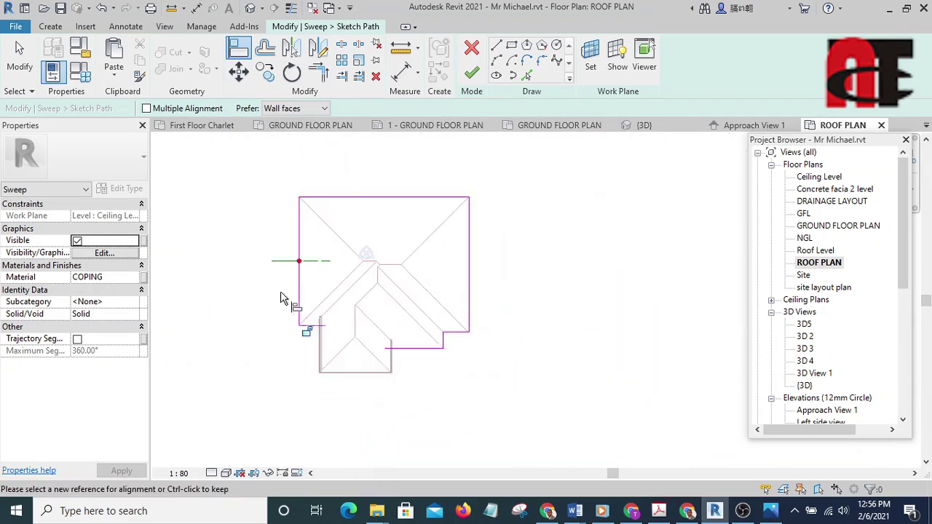
{"action": "key", "text": "Escape"}
{"action": "key", "text": "Escape"}
Step: Check the path ends at the porch roof, finish the path and sweep edits, and view the updated fascia in 3D
{"action": "scroll", "coordinate": [365, 322], "scroll_direction": "up", "scroll_amount": 3}
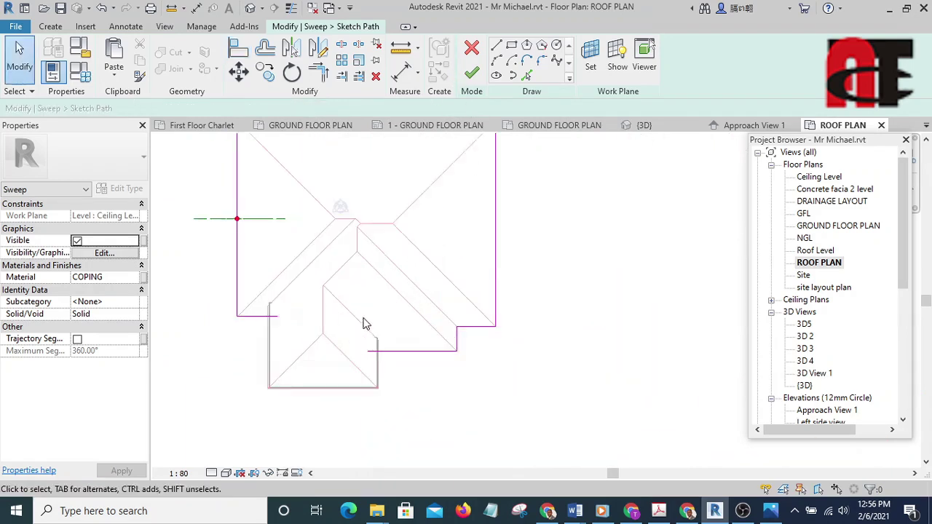
{"action": "scroll", "coordinate": [364, 362], "scroll_direction": "up", "scroll_amount": 3}
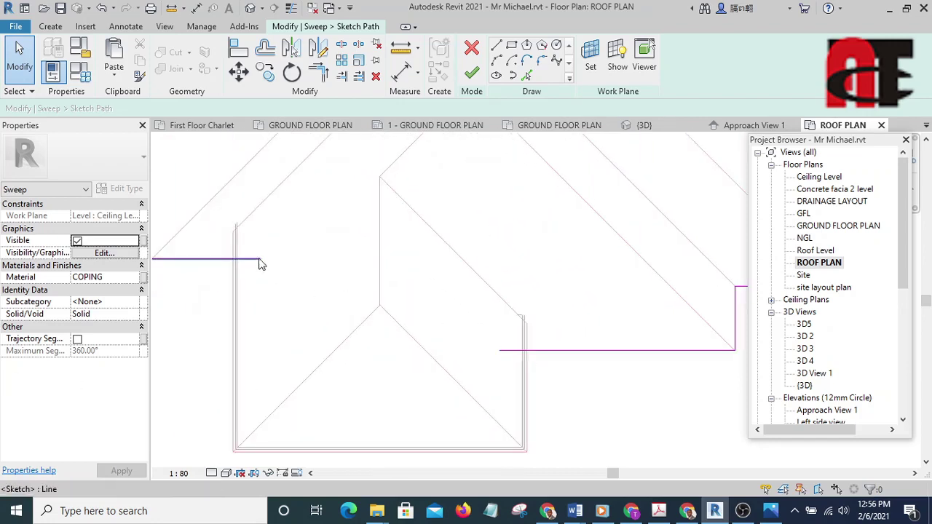
{"action": "scroll", "coordinate": [437, 354], "scroll_direction": "down", "scroll_amount": 4}
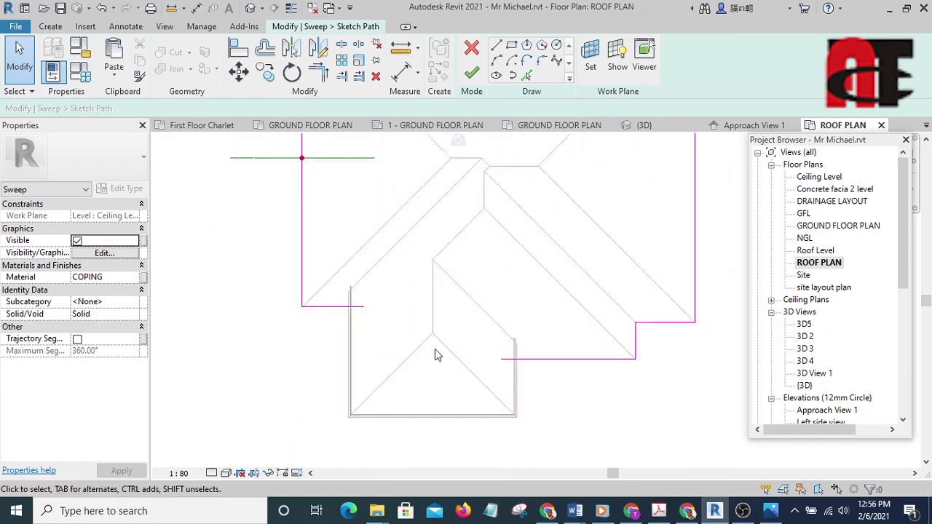
{"action": "left_click", "coordinate": [472, 75]}
{"action": "left_click", "coordinate": [471, 75]}
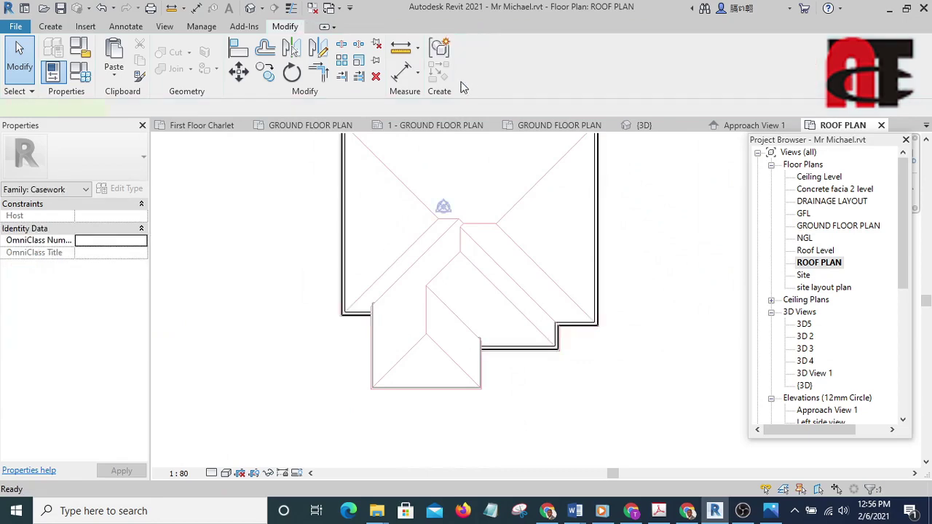
{"action": "left_click", "coordinate": [249, 8]}
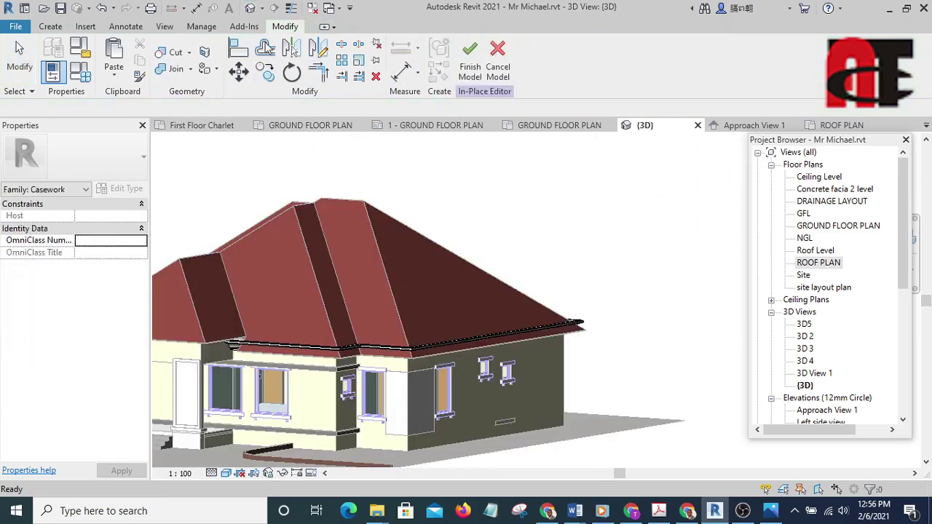
{"action": "middle_click_drag", "start_coordinate": [678, 317], "coordinate": [750, 308], "text": "shift"}
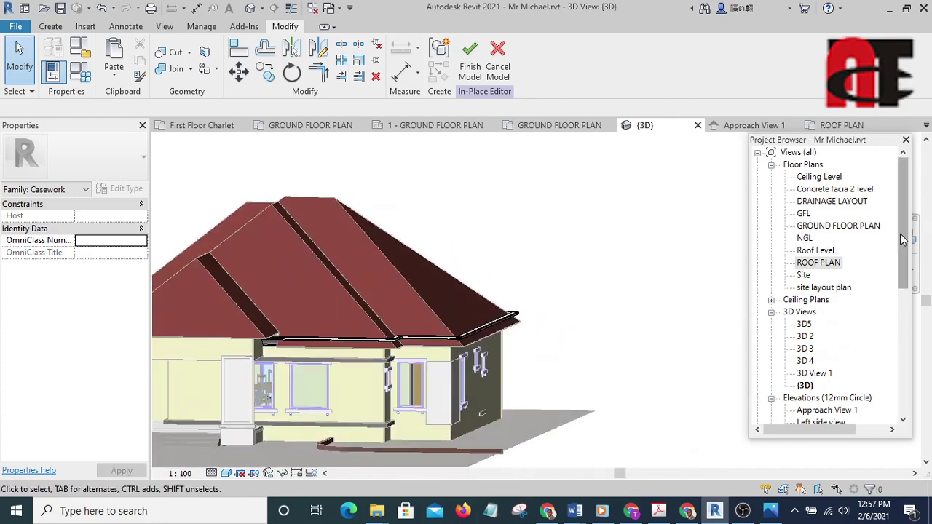
Step: Open the Approach View 1 elevation and examine the fascia's height against the roof edge at the right end
{"action": "left_click_drag", "start_coordinate": [903, 240], "coordinate": [857, 284]}
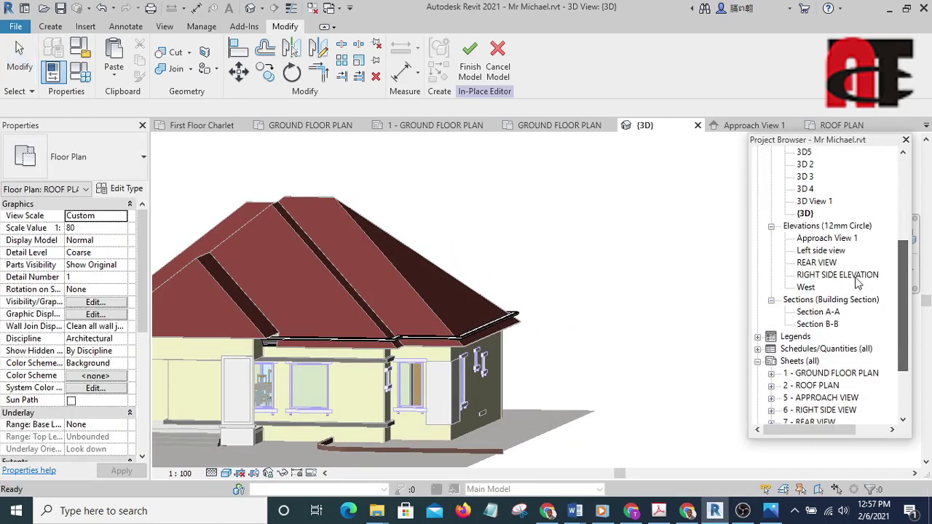
{"action": "double_click", "coordinate": [827, 239]}
{"action": "scroll", "coordinate": [682, 349], "scroll_direction": "up", "scroll_amount": 2}
{"action": "middle_click_drag", "start_coordinate": [683, 349], "coordinate": [624, 279]}
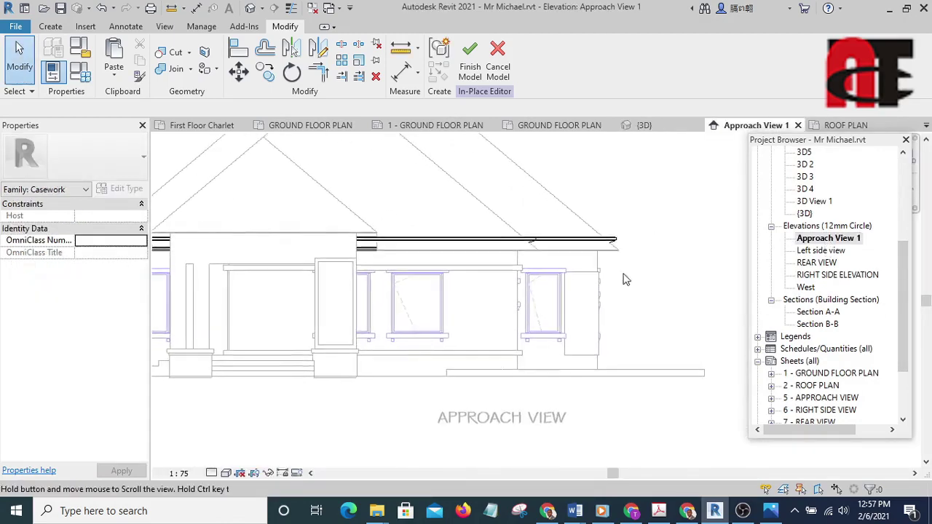
{"action": "scroll", "coordinate": [619, 247], "scroll_direction": "up", "scroll_amount": 2}
{"action": "left_click", "coordinate": [616, 238]}
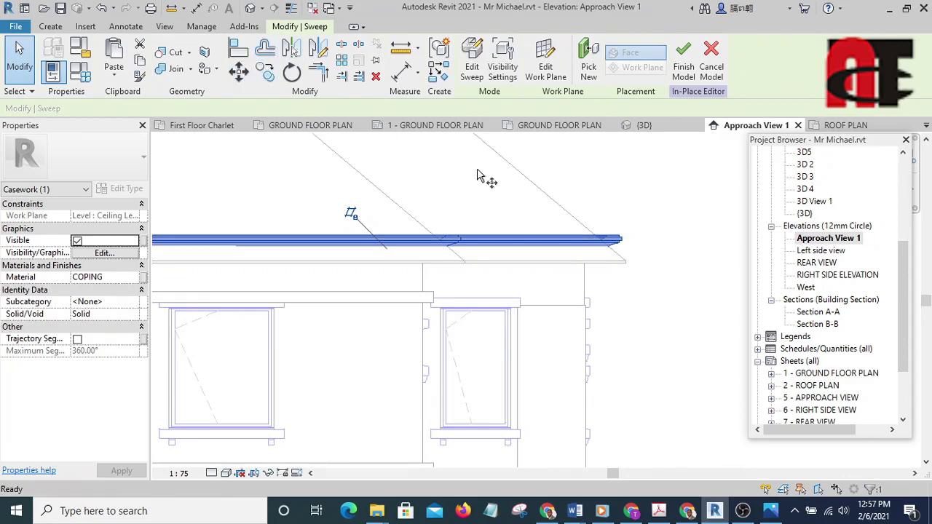
{"action": "key", "text": "m"}
{"action": "key", "text": "v"}
{"action": "scroll", "coordinate": [645, 257], "scroll_direction": "down", "scroll_amount": 4}
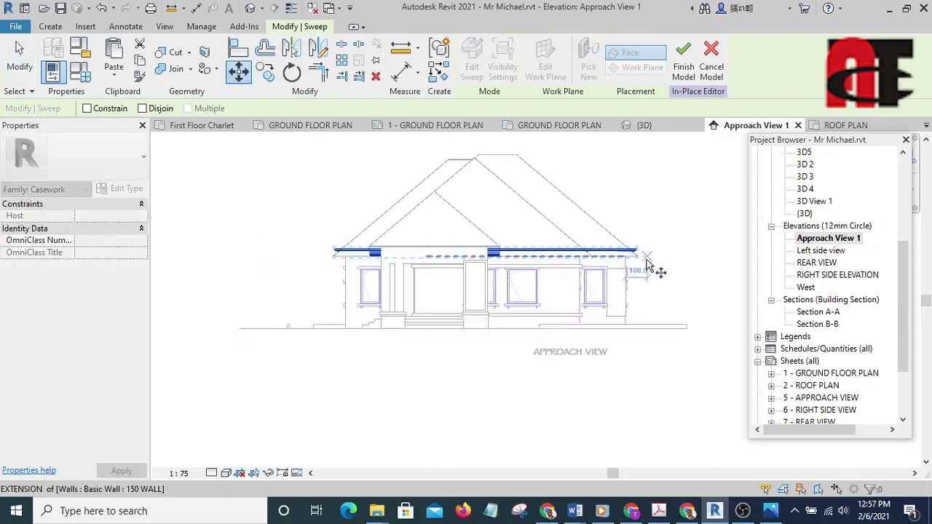
{"action": "scroll", "coordinate": [387, 187], "scroll_direction": "up", "scroll_amount": 3}
{"action": "key", "text": "Escape"}
{"action": "key", "text": "Escape"}
{"action": "scroll", "coordinate": [359, 176], "scroll_direction": "down", "scroll_amount": 3}
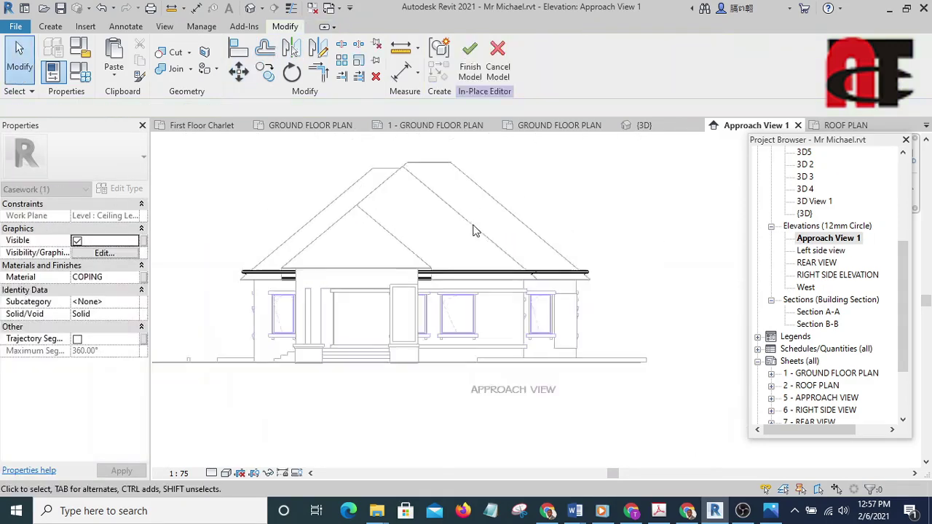
Step: Finish the in-place fascia model and save the project
{"action": "left_click", "coordinate": [470, 71]}
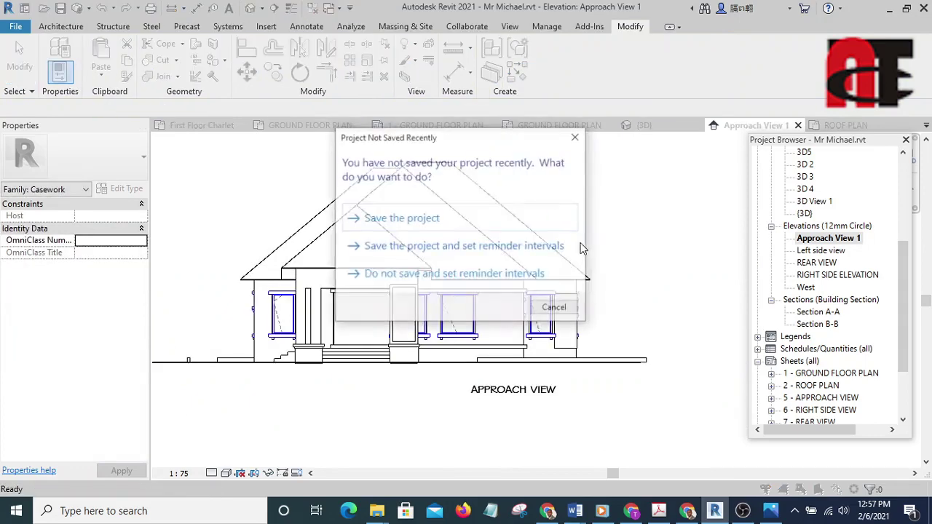
{"action": "left_click", "coordinate": [428, 229]}
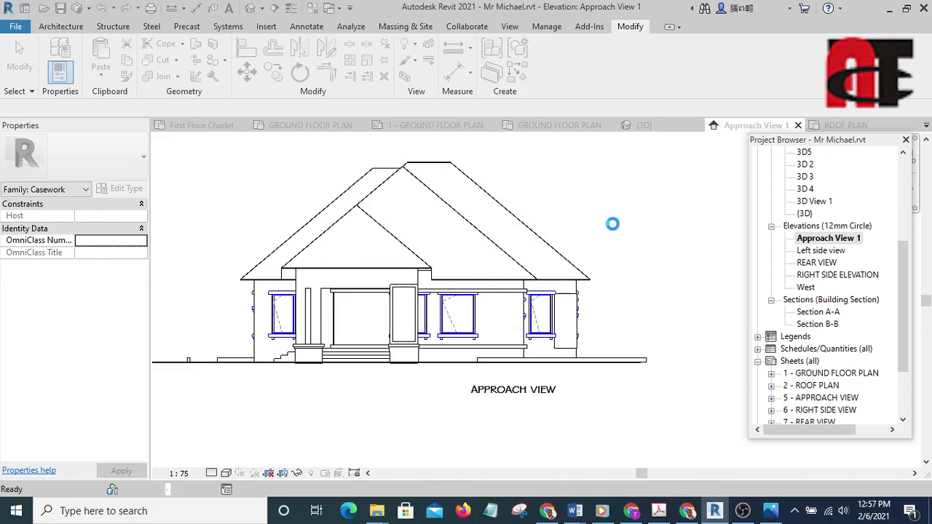
{"action": "scroll", "coordinate": [626, 241], "scroll_direction": "down", "scroll_amount": 2}
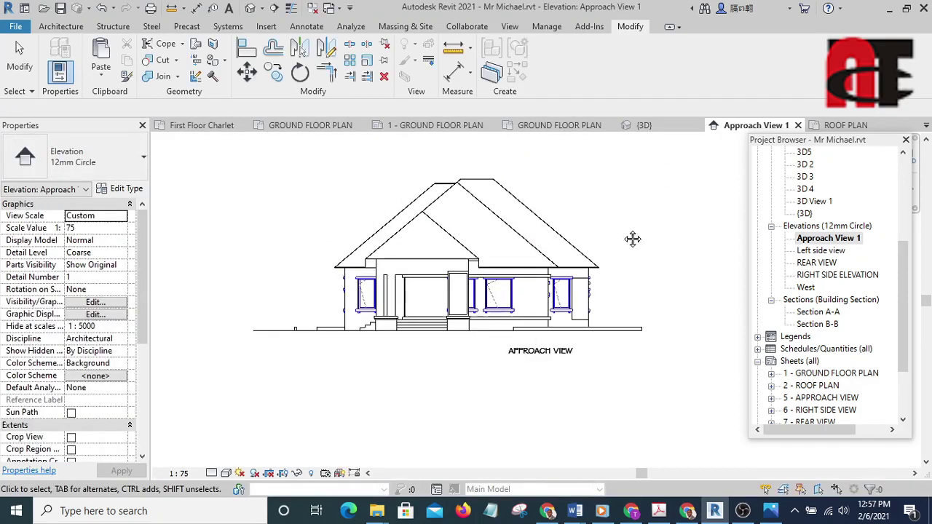
Step: Select all the roof faces in the elevation, examine the eaves overhang beyond the right-hand wall, and clear the selection
{"action": "left_click_drag", "start_coordinate": [674, 178], "coordinate": [441, 289]}
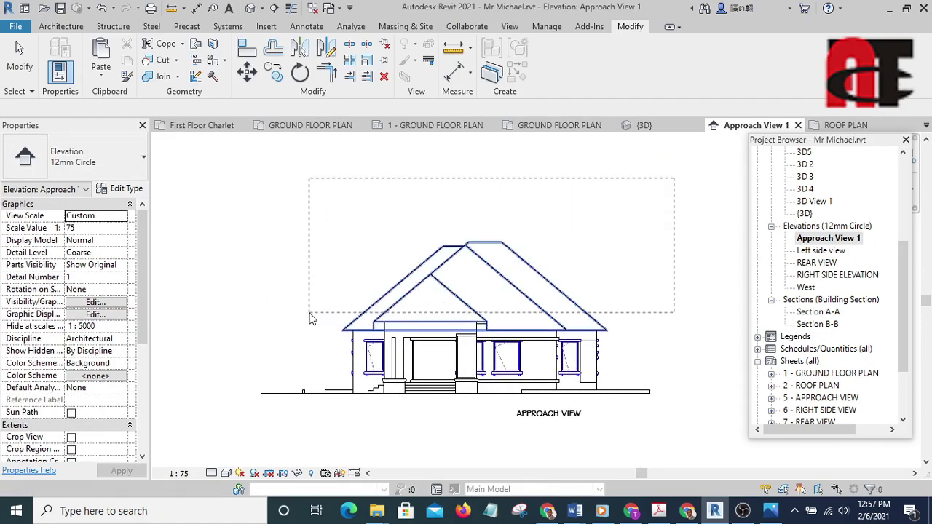
{"action": "left_click_drag", "start_coordinate": [310, 318], "coordinate": [309, 318]}
{"action": "scroll", "coordinate": [553, 329], "scroll_direction": "up", "scroll_amount": 4}
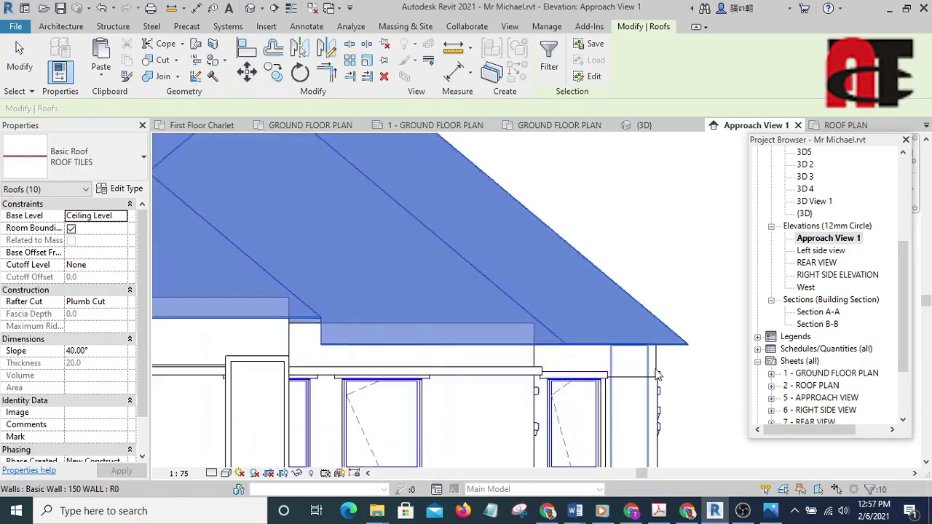
{"action": "scroll", "coordinate": [655, 273], "scroll_direction": "down", "scroll_amount": 3}
{"action": "left_click", "coordinate": [653, 264]}
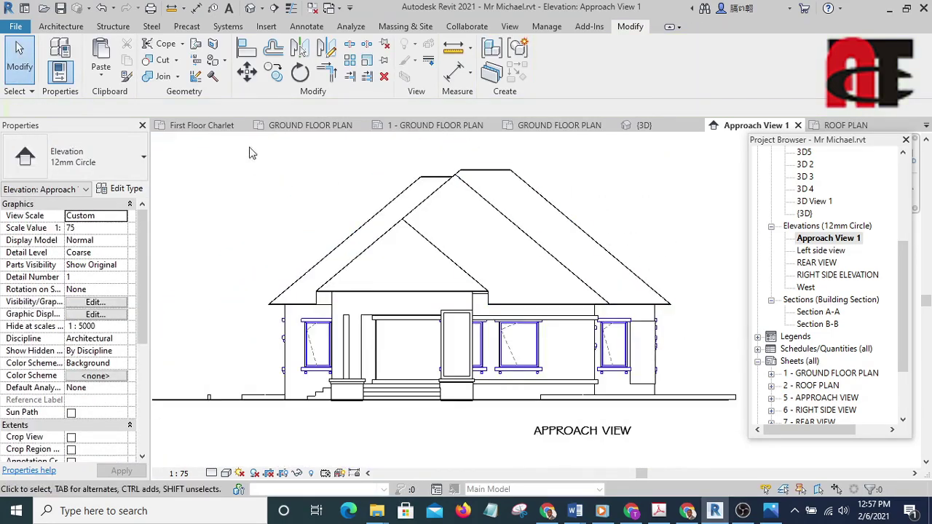
Step: Check the house in 3D, then unhide the main roof fascia in the Approach View 1 elevation and leave reveal mode
{"action": "left_click", "coordinate": [250, 9]}
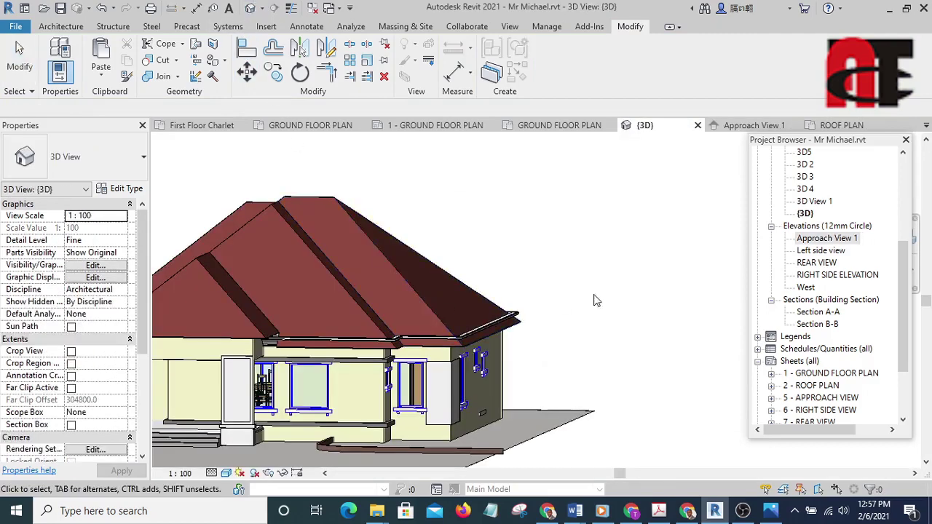
{"action": "scroll", "coordinate": [594, 300], "scroll_direction": "down", "scroll_amount": 3}
{"action": "double_click", "coordinate": [827, 238]}
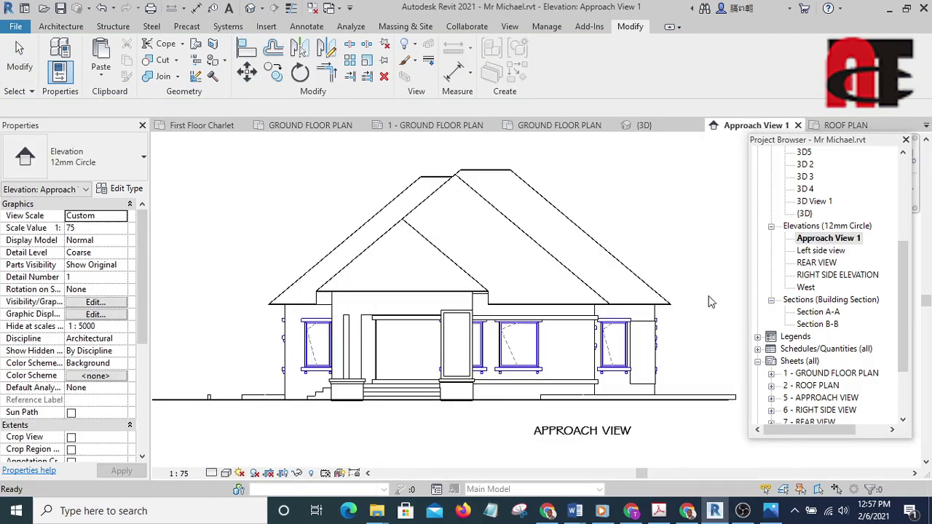
{"action": "left_click", "coordinate": [312, 474]}
{"action": "scroll", "coordinate": [652, 295], "scroll_direction": "up", "scroll_amount": 3}
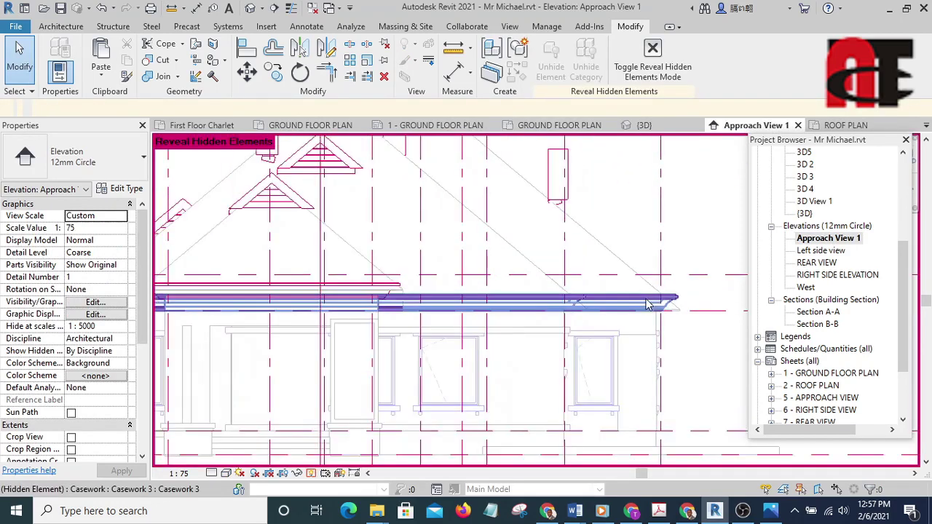
{"action": "left_click", "coordinate": [650, 298]}
{"action": "left_click", "coordinate": [591, 71]}
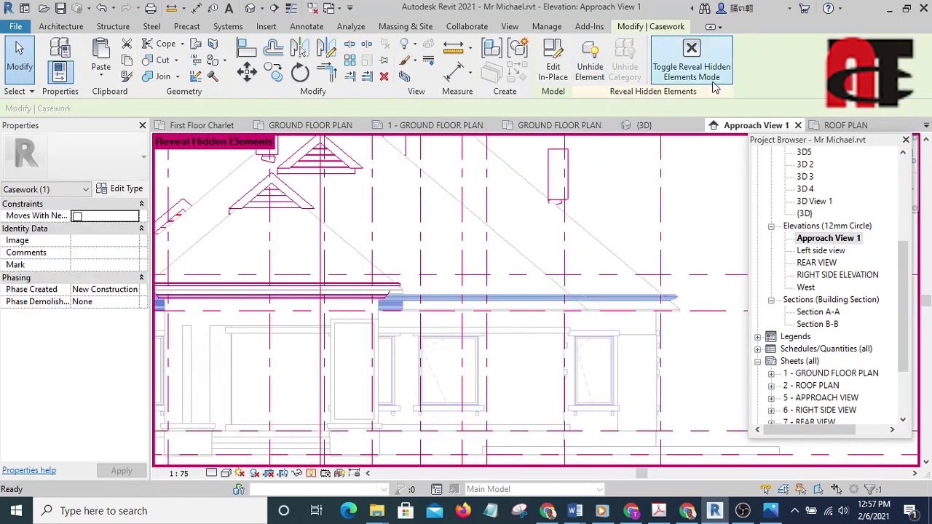
{"action": "left_click", "coordinate": [703, 73]}
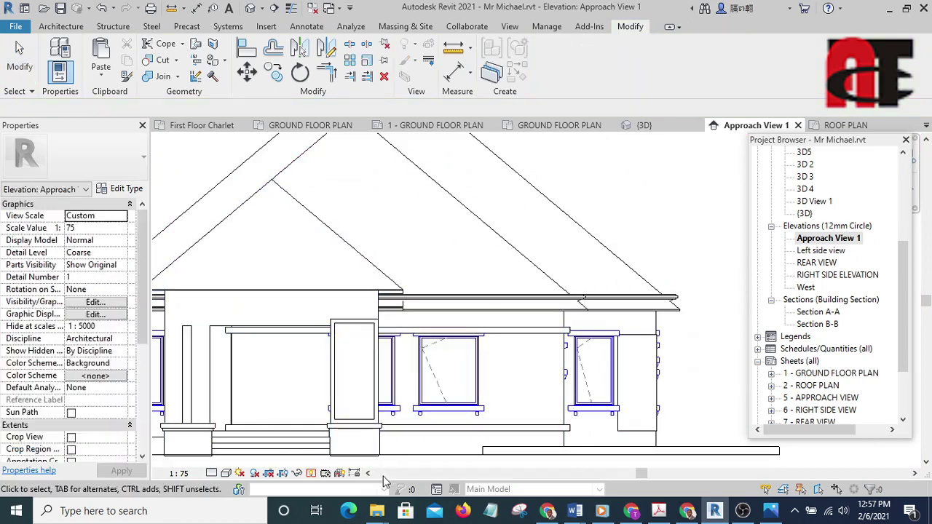
Step: Reveal the hidden elements again, unhide the porch fascia in the elevation, and turn reveal mode off
{"action": "left_click", "coordinate": [313, 474]}
{"action": "left_click", "coordinate": [291, 247]}
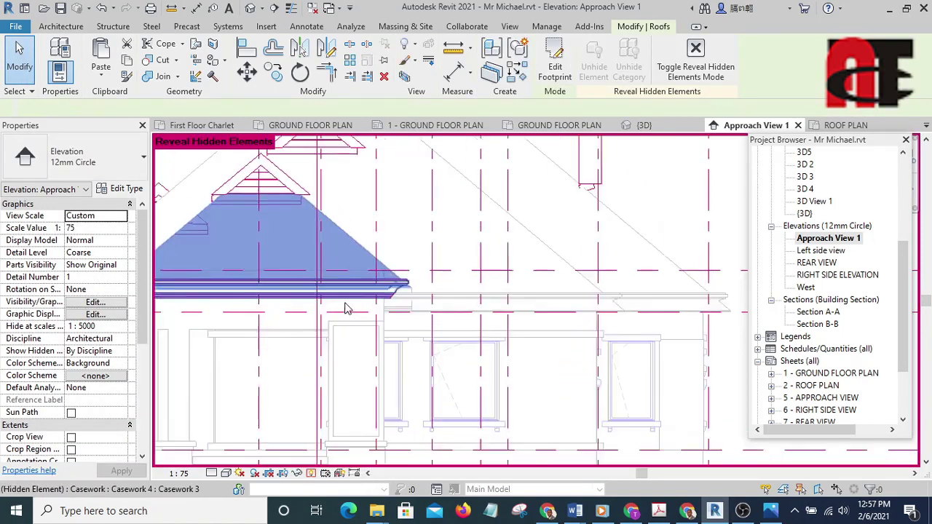
{"action": "scroll", "coordinate": [517, 318], "scroll_direction": "up", "scroll_amount": 3}
{"action": "key", "text": "Escape"}
{"action": "scroll", "coordinate": [287, 300], "scroll_direction": "up", "scroll_amount": 3}
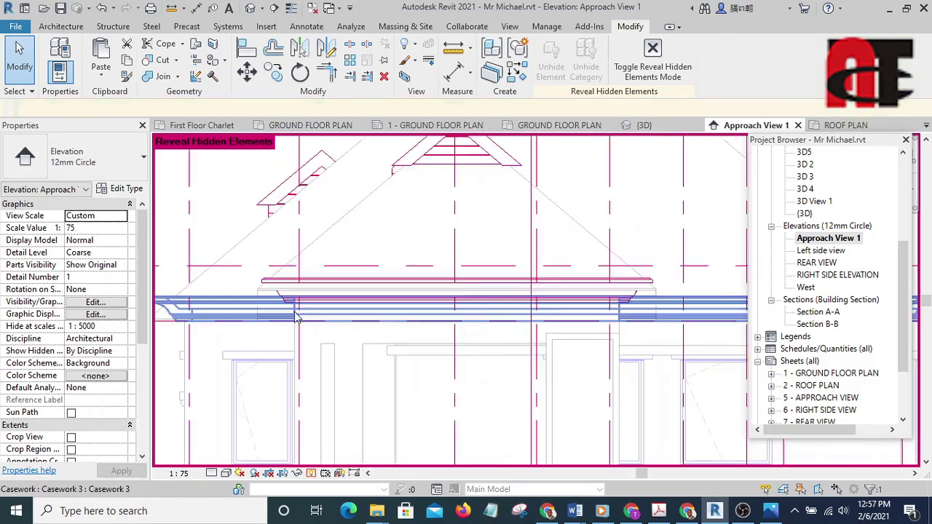
{"action": "left_click", "coordinate": [286, 300]}
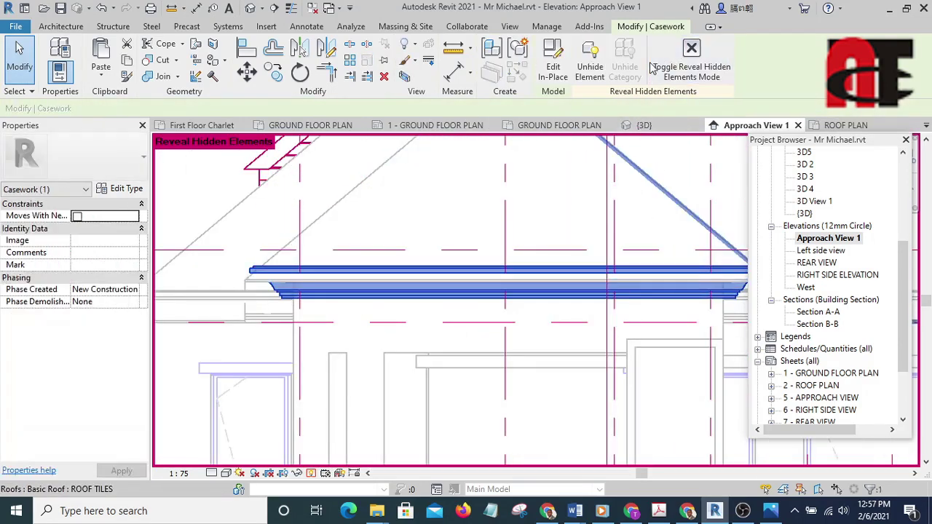
{"action": "left_click", "coordinate": [589, 72]}
{"action": "left_click", "coordinate": [701, 67]}
Step: Examine how the restored porch and main fascias sit against the roof edges, especially at the elevation's right end
{"action": "scroll", "coordinate": [509, 291], "scroll_direction": "down", "scroll_amount": 5}
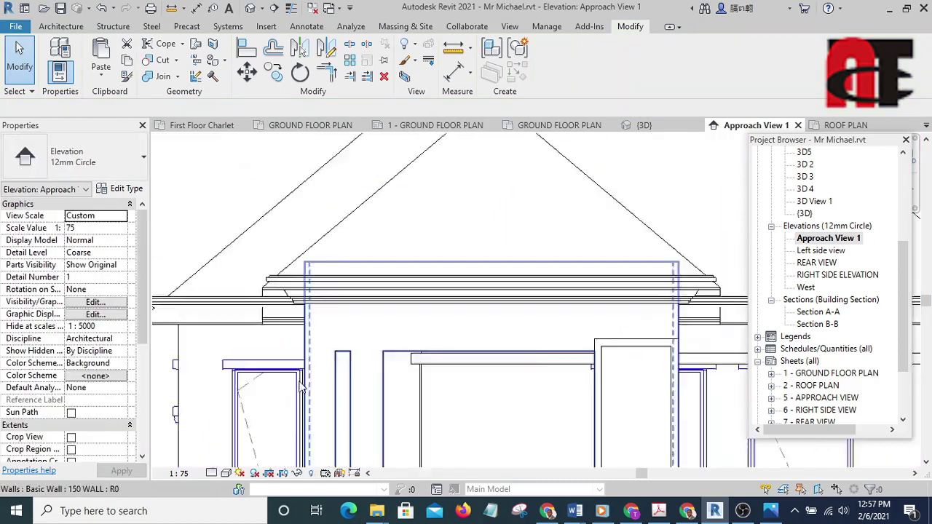
{"action": "scroll", "coordinate": [546, 292], "scroll_direction": "up", "scroll_amount": 6}
{"action": "scroll", "coordinate": [614, 316], "scroll_direction": "up", "scroll_amount": 3}
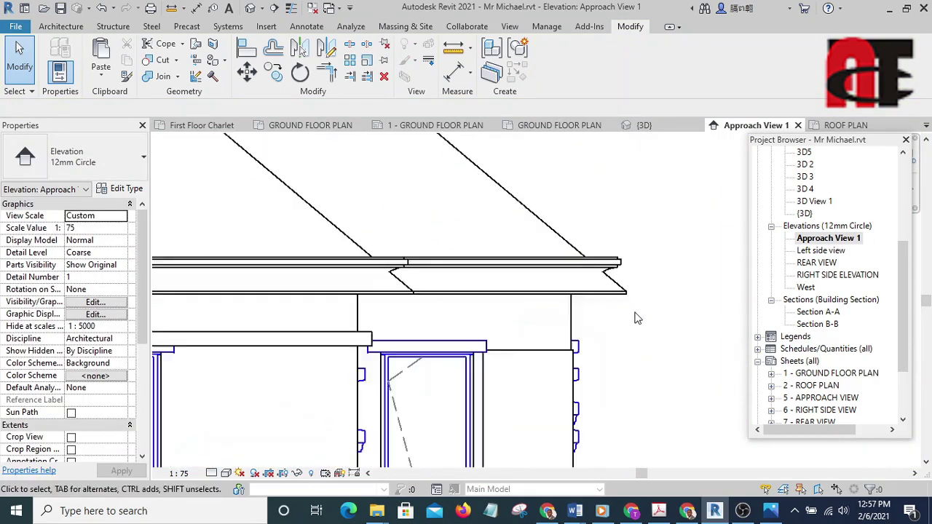
{"action": "scroll", "coordinate": [655, 295], "scroll_direction": "down", "scroll_amount": 4}
{"action": "scroll", "coordinate": [602, 237], "scroll_direction": "up", "scroll_amount": 3}
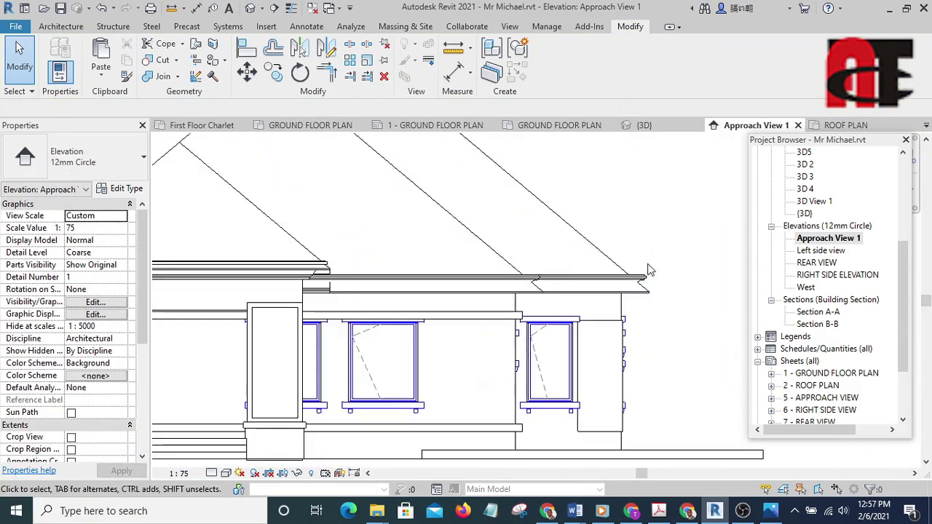
{"action": "scroll", "coordinate": [650, 271], "scroll_direction": "down", "scroll_amount": 4}
{"action": "scroll", "coordinate": [599, 255], "scroll_direction": "up", "scroll_amount": 3}
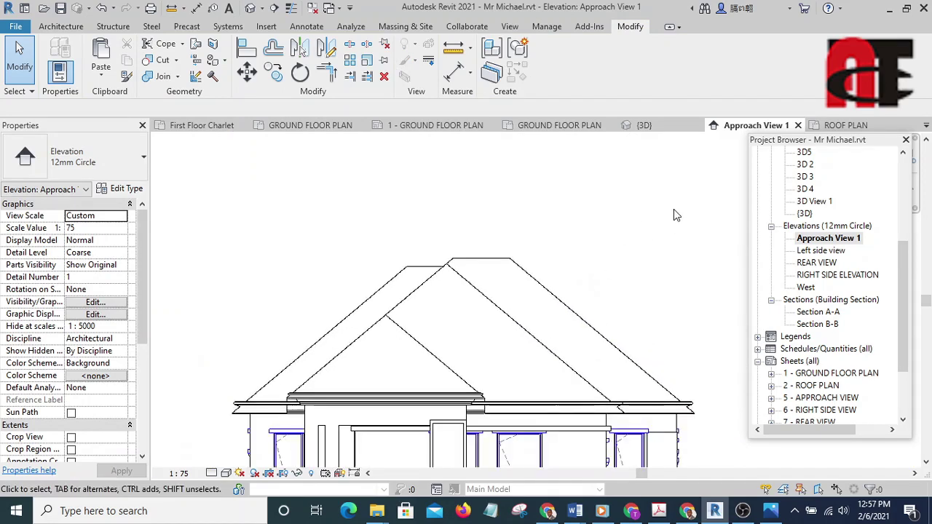
{"action": "scroll", "coordinate": [673, 215], "scroll_direction": "down", "scroll_amount": 3}
Step: Select the whole building above the base in the elevation and filter the selection down to Roofs only
{"action": "left_click_drag", "start_coordinate": [678, 195], "coordinate": [245, 425]}
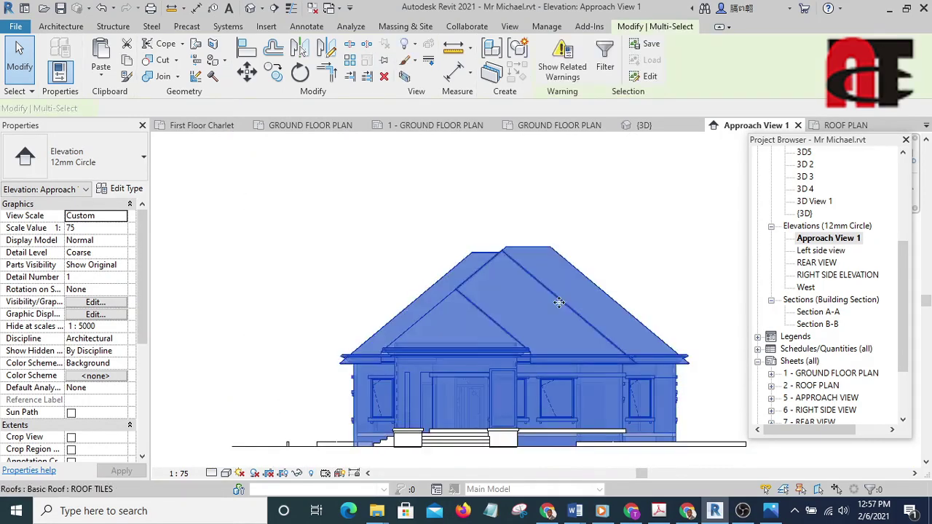
{"action": "left_click", "coordinate": [604, 70]}
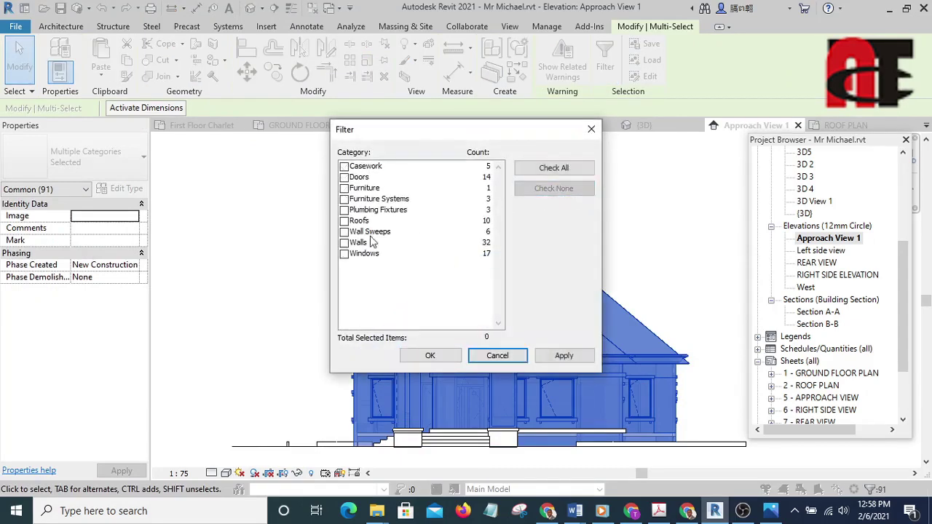
{"action": "left_click", "coordinate": [428, 356]}
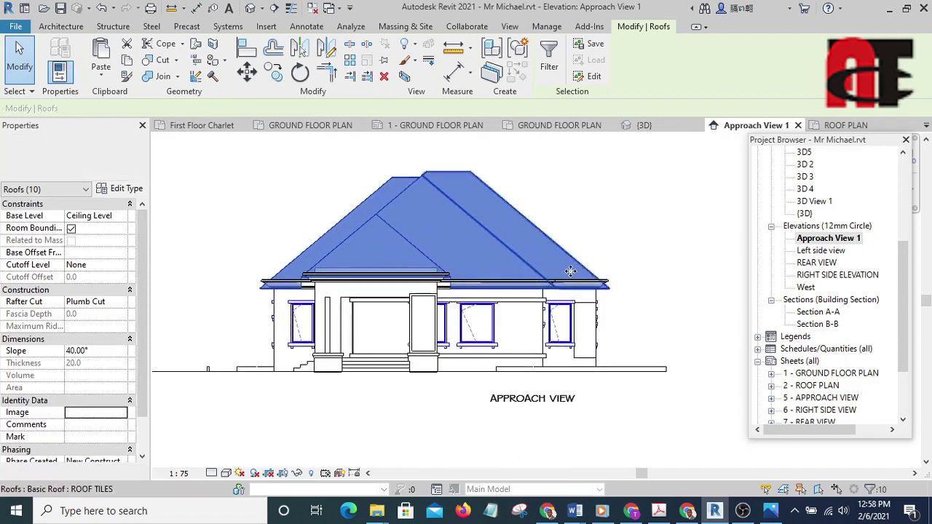
{"action": "scroll", "coordinate": [601, 281], "scroll_direction": "up", "scroll_amount": 5}
{"action": "scroll", "coordinate": [601, 281], "scroll_direction": "up", "scroll_amount": 3}
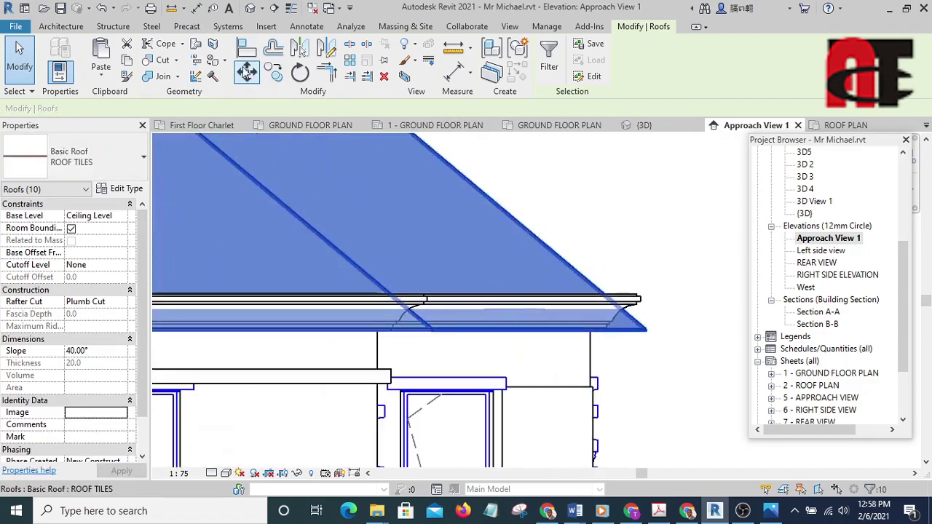
Step: Move the selected roofs straight up 400 mm so their eaves rest on top of the main fascia
{"action": "left_click", "coordinate": [246, 71]}
{"action": "scroll", "coordinate": [590, 317], "scroll_direction": "up", "scroll_amount": 4}
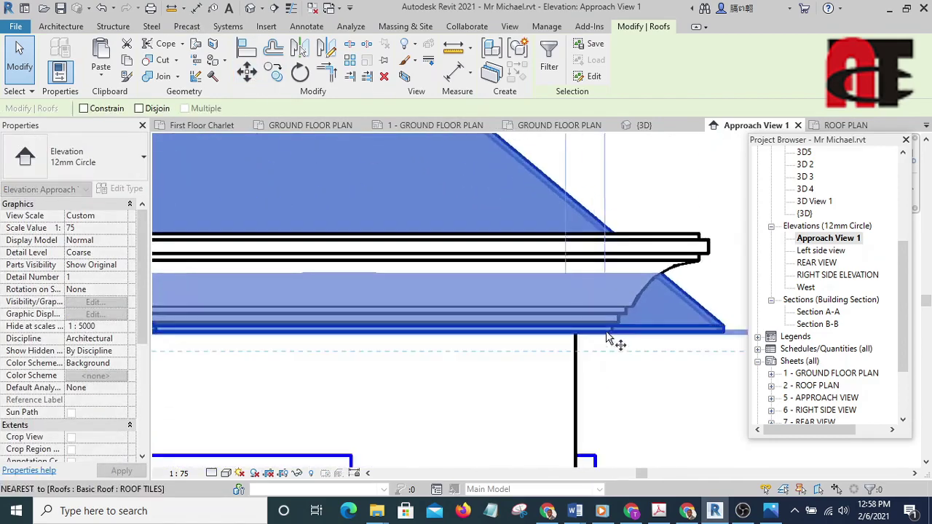
{"action": "scroll", "coordinate": [615, 341], "scroll_direction": "up", "scroll_amount": 2}
{"action": "left_click", "coordinate": [629, 331]}
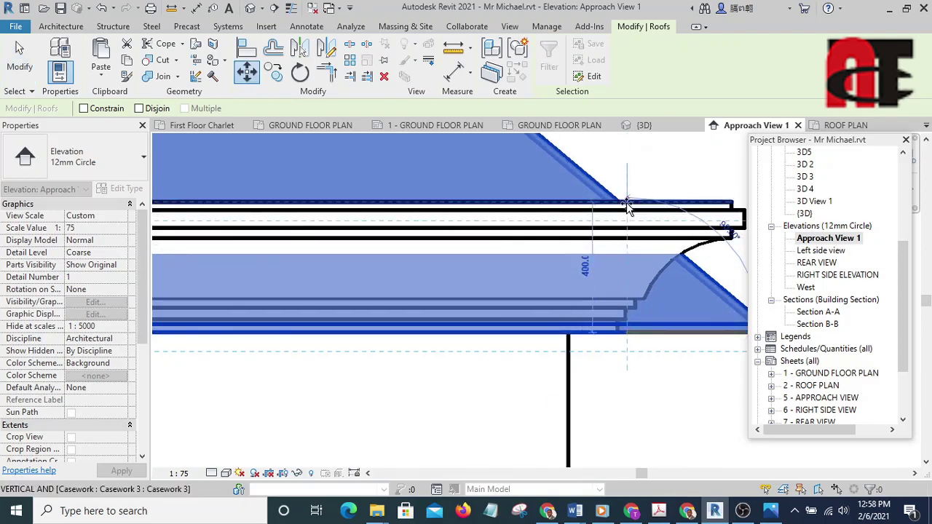
{"action": "scroll", "coordinate": [626, 207], "scroll_direction": "down", "scroll_amount": 5}
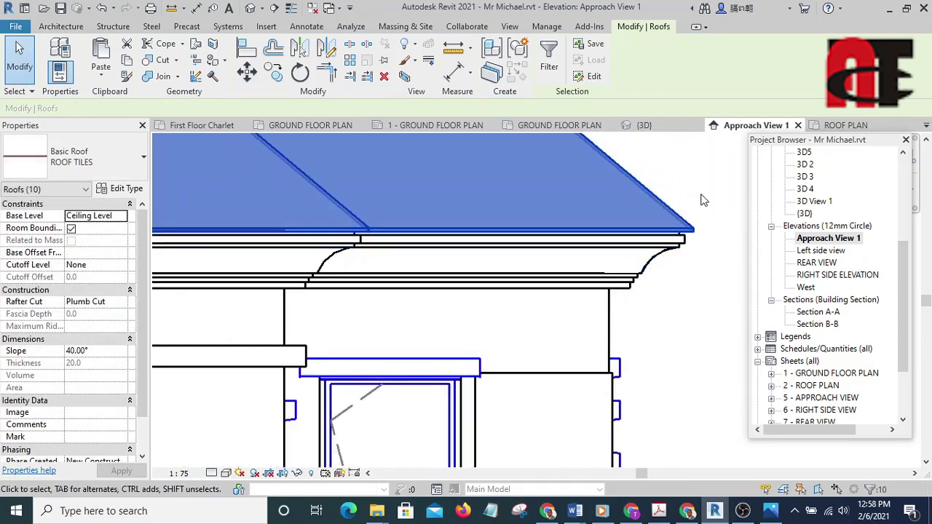
{"action": "key", "text": "Escape"}
Step: Examine the porch fascia's height against the raised porch roof and the main fascia in the elevation
{"action": "scroll", "coordinate": [697, 233], "scroll_direction": "down", "scroll_amount": 4}
{"action": "scroll", "coordinate": [492, 342], "scroll_direction": "up", "scroll_amount": 3}
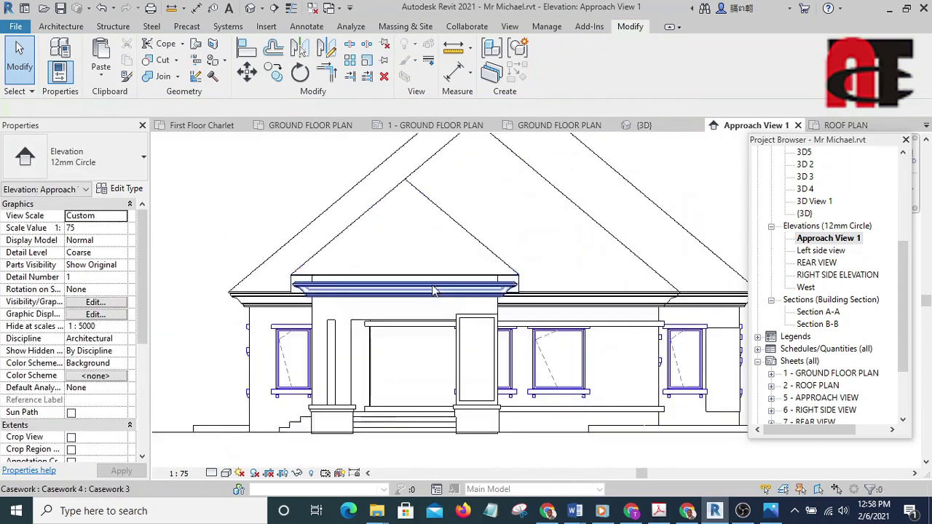
{"action": "scroll", "coordinate": [492, 342], "scroll_direction": "down", "scroll_amount": 3}
{"action": "scroll", "coordinate": [381, 323], "scroll_direction": "up", "scroll_amount": 5}
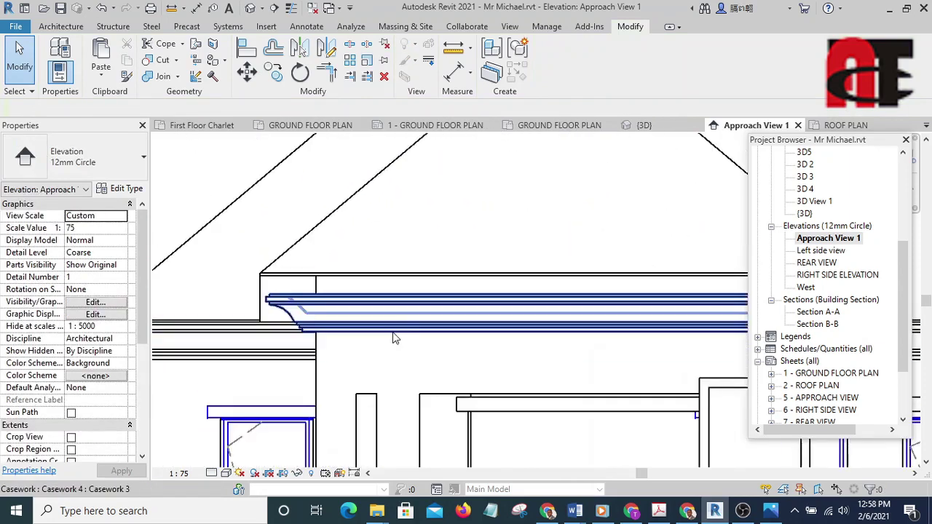
{"action": "left_click", "coordinate": [381, 323]}
{"action": "scroll", "coordinate": [401, 258], "scroll_direction": "down", "scroll_amount": 5}
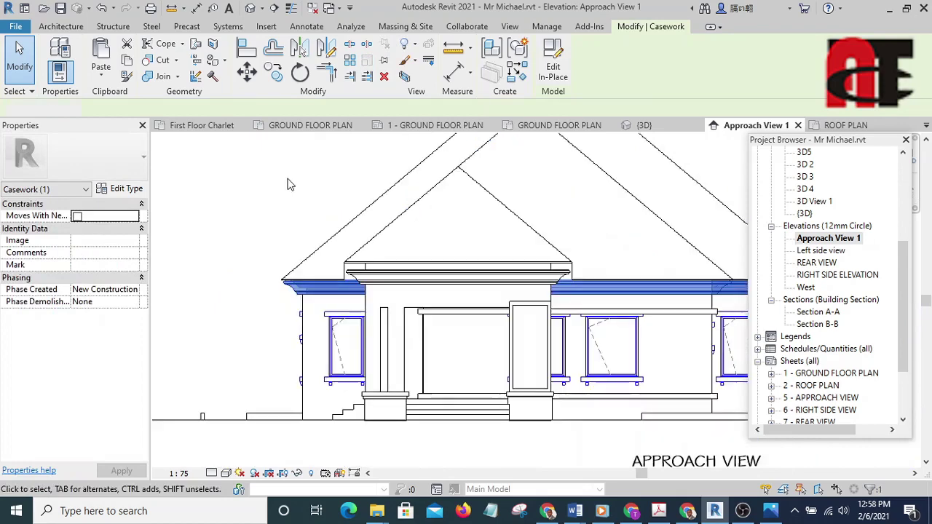
{"action": "key", "text": "Escape"}
Step: Open the default 3D view, unhide the porch fascia there, and turn reveal mode off
{"action": "left_click", "coordinate": [249, 9]}
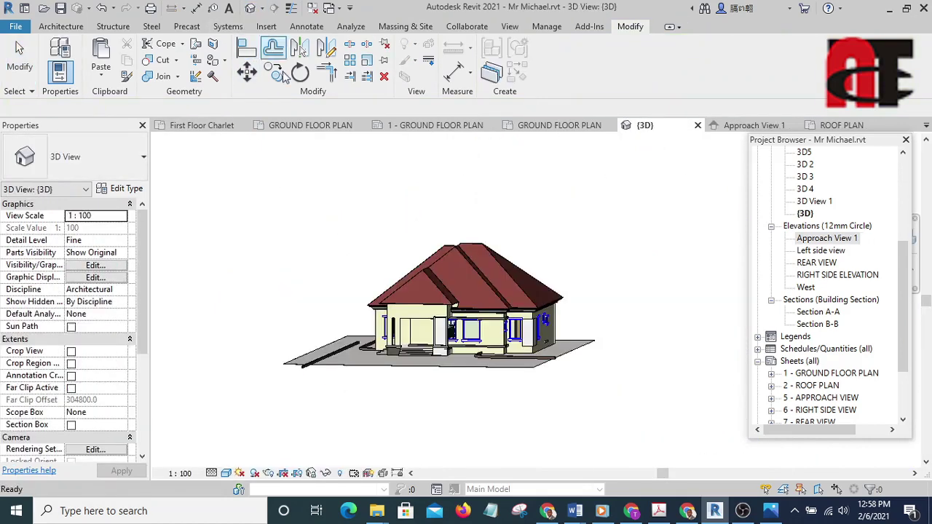
{"action": "scroll", "coordinate": [413, 372], "scroll_direction": "up", "scroll_amount": 5}
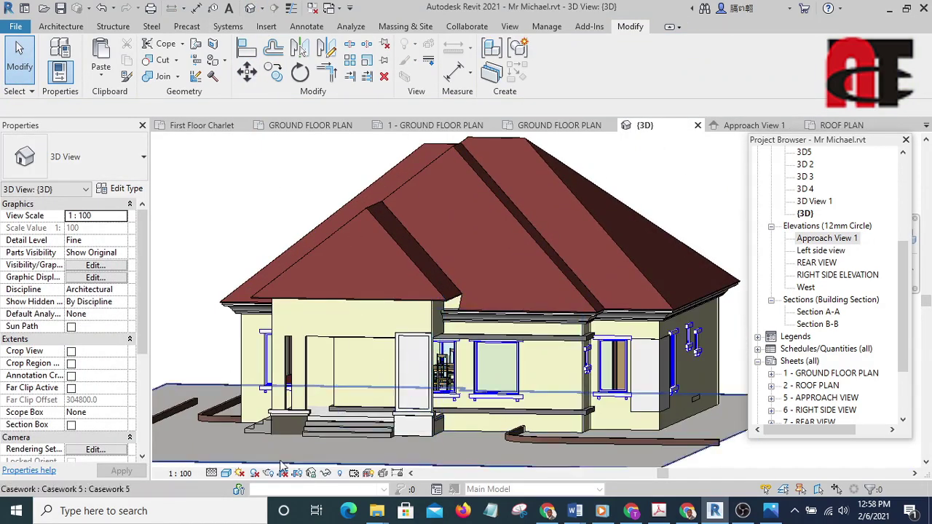
{"action": "left_click", "coordinate": [341, 474]}
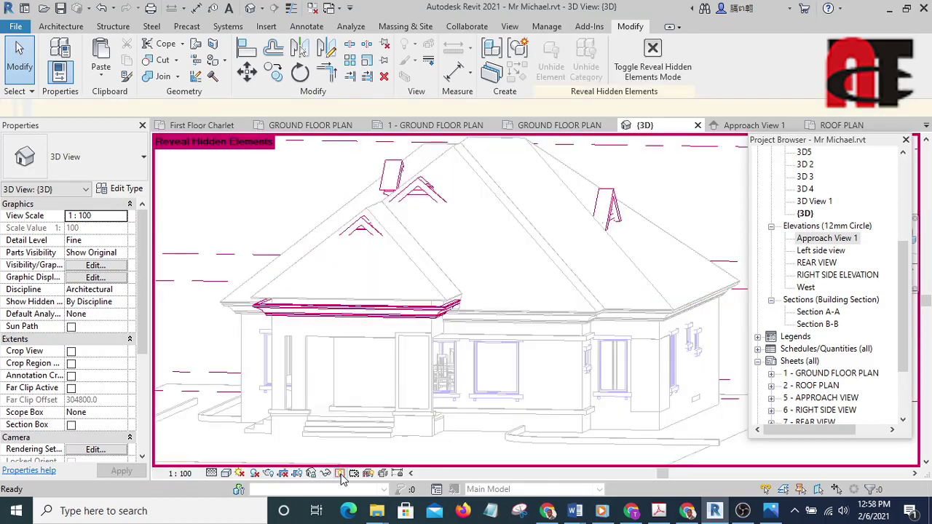
{"action": "left_click", "coordinate": [354, 312]}
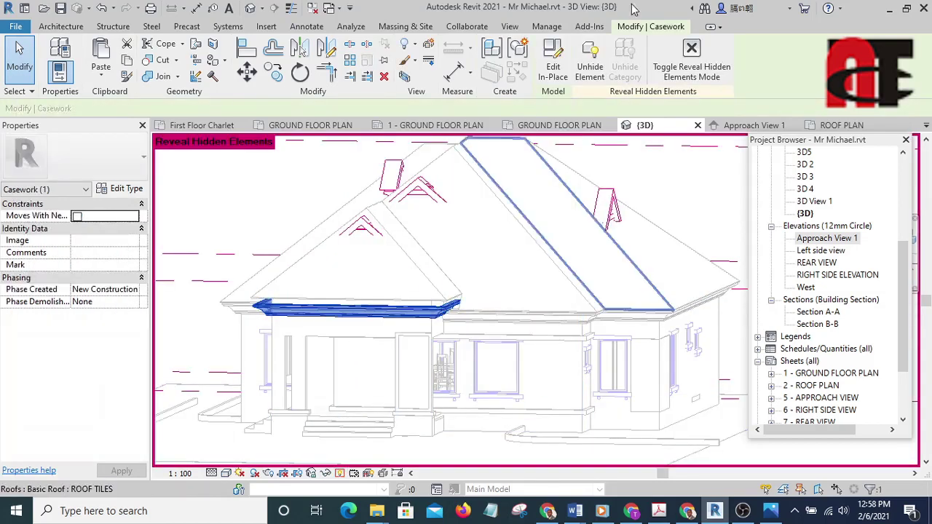
{"action": "left_click", "coordinate": [605, 68]}
{"action": "left_click", "coordinate": [692, 58]}
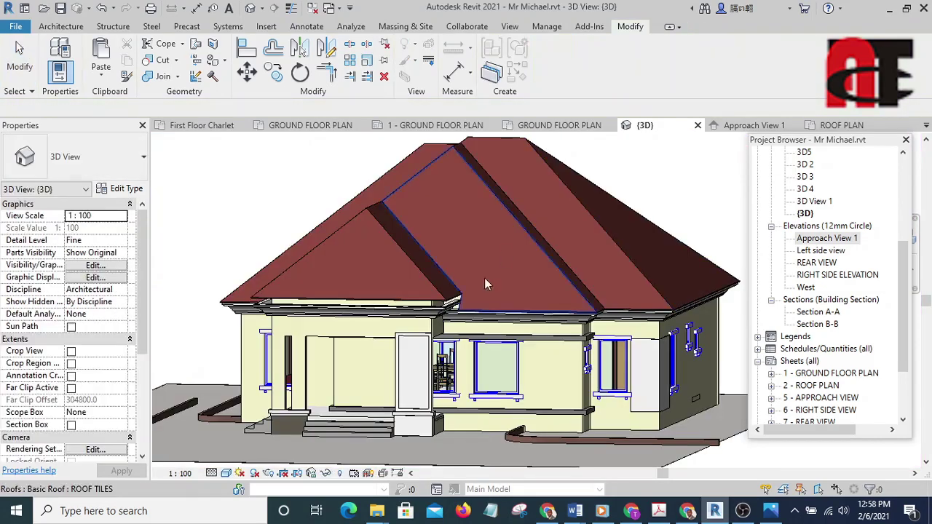
Step: Inspect the space between the porch fascia and the porch roof in 3D from below and from the front
{"action": "scroll", "coordinate": [372, 316], "scroll_direction": "up", "scroll_amount": 4}
{"action": "middle_click_drag", "start_coordinate": [361, 303], "coordinate": [388, 247], "text": "shift"}
{"action": "scroll", "coordinate": [388, 246], "scroll_direction": "down", "scroll_amount": 4}
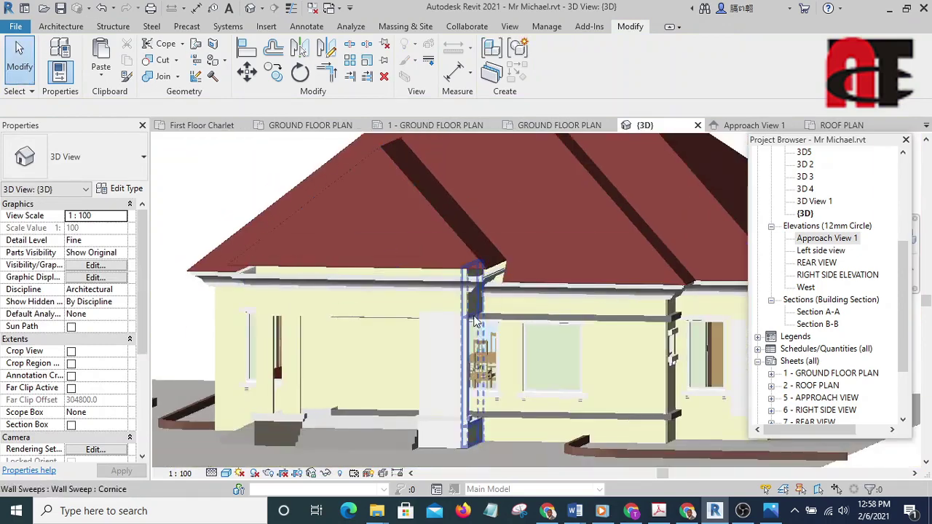
{"action": "scroll", "coordinate": [442, 281], "scroll_direction": "up", "scroll_amount": 5}
{"action": "scroll", "coordinate": [441, 281], "scroll_direction": "down", "scroll_amount": 4}
{"action": "middle_click_drag", "start_coordinate": [443, 281], "coordinate": [397, 291], "text": "shift"}
{"action": "scroll", "coordinate": [397, 296], "scroll_direction": "down", "scroll_amount": 3}
{"action": "scroll", "coordinate": [599, 287], "scroll_direction": "down", "scroll_amount": 2}
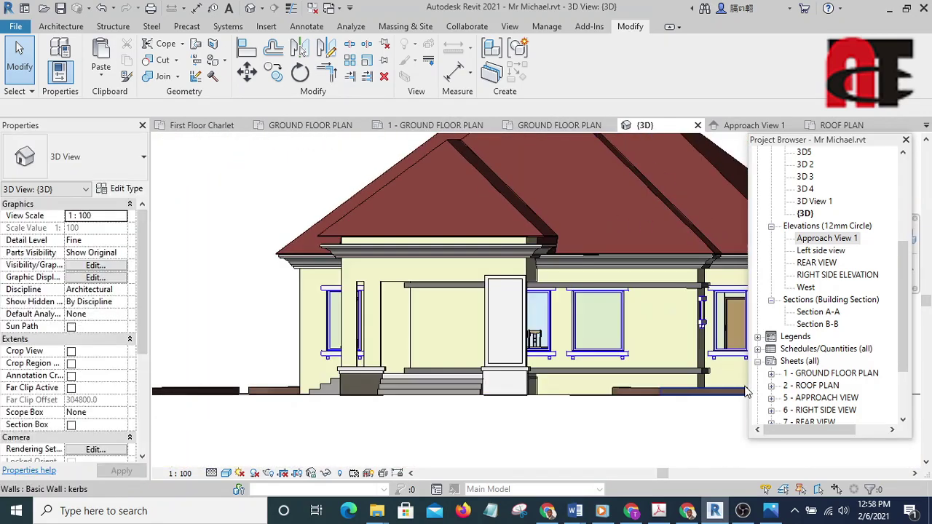
Step: In the Approach View 1 elevation, move the porch fascia up 200 mm to the porch roof's underside, with Constrain off and Disjoin on
{"action": "double_click", "coordinate": [826, 239]}
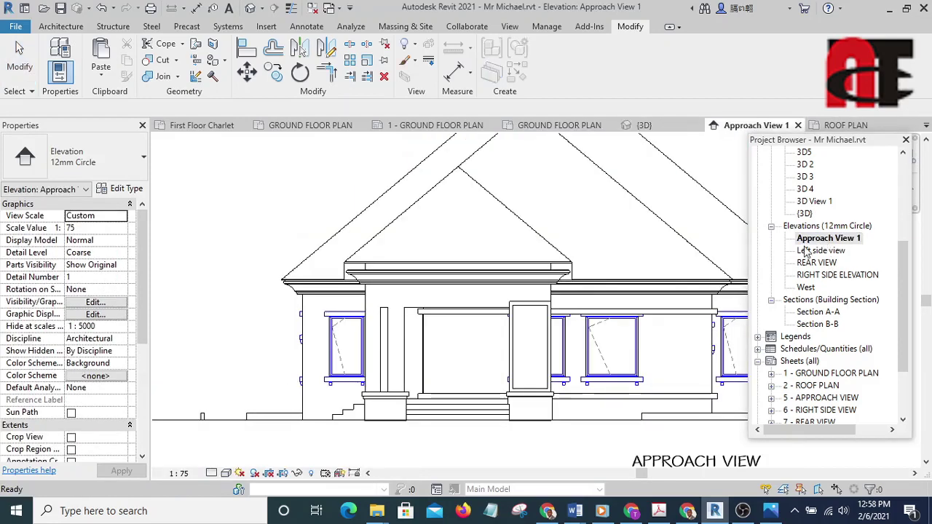
{"action": "scroll", "coordinate": [472, 275], "scroll_direction": "up", "scroll_amount": 3}
{"action": "scroll", "coordinate": [471, 275], "scroll_direction": "up", "scroll_amount": 1}
{"action": "left_click", "coordinate": [471, 275]}
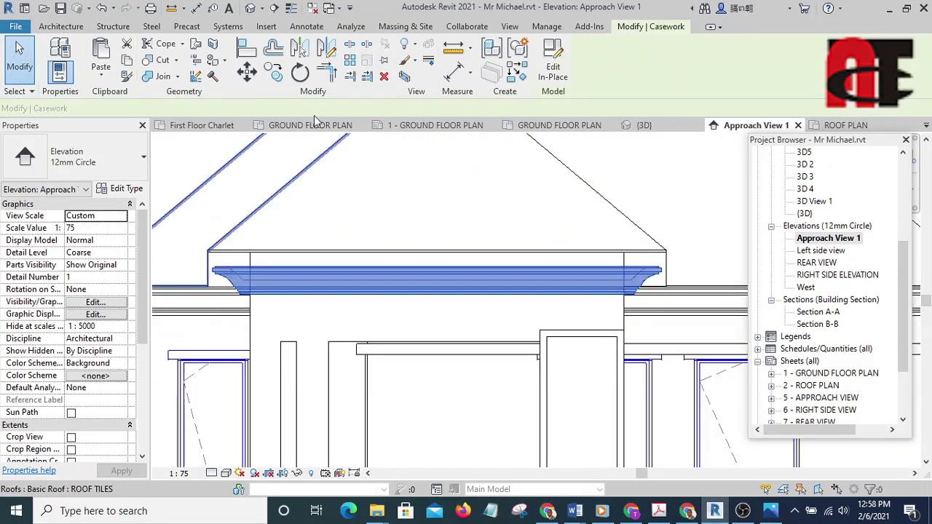
{"action": "scroll", "coordinate": [373, 246], "scroll_direction": "up", "scroll_amount": 3}
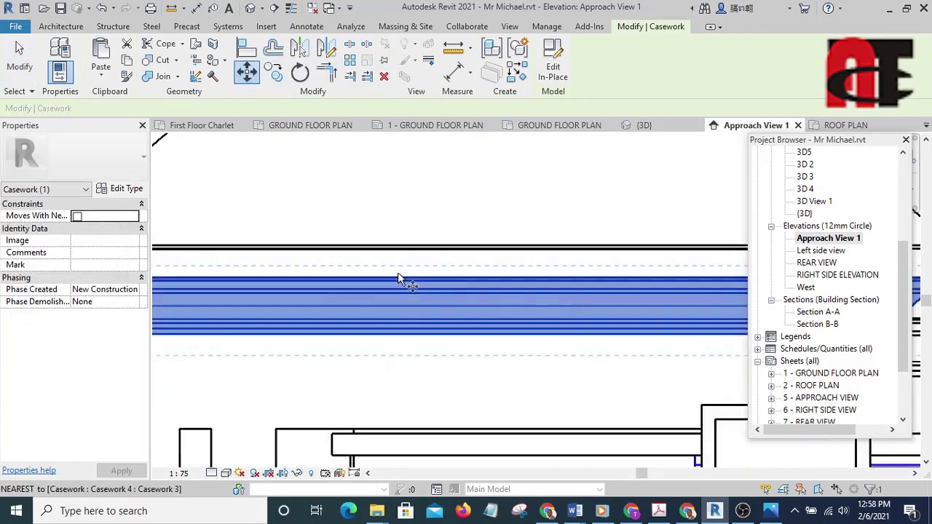
{"action": "key", "text": "m"}
{"action": "key", "text": "v"}
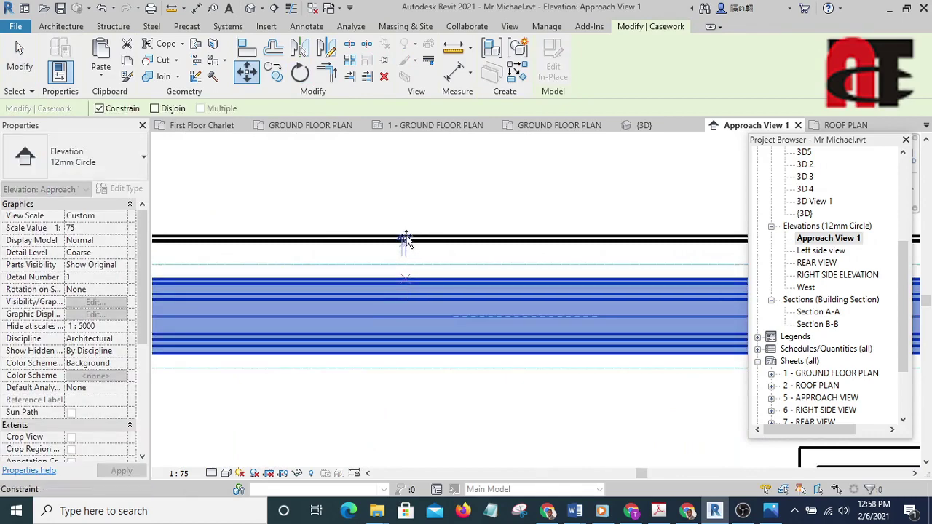
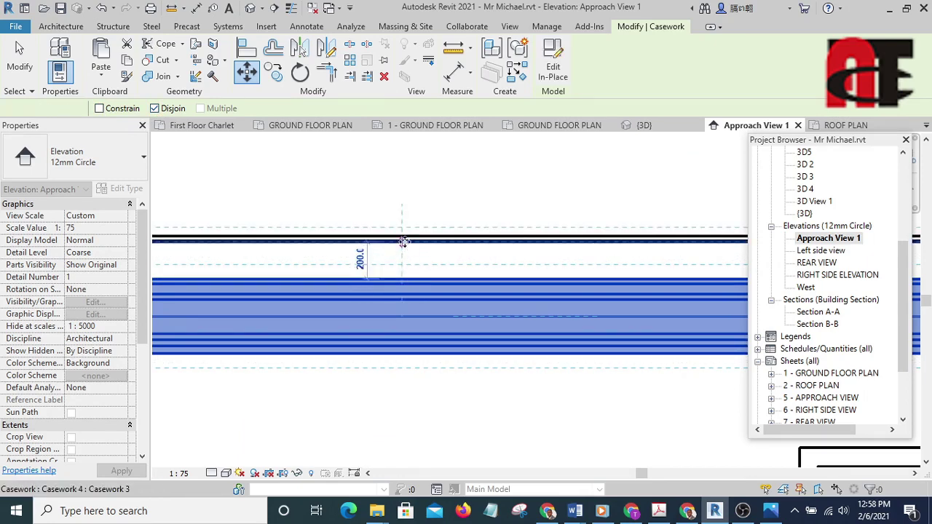
{"action": "key", "text": "Escape"}
{"action": "scroll", "coordinate": [433, 292], "scroll_direction": "down", "scroll_amount": 5}
{"action": "key", "text": "Escape"}
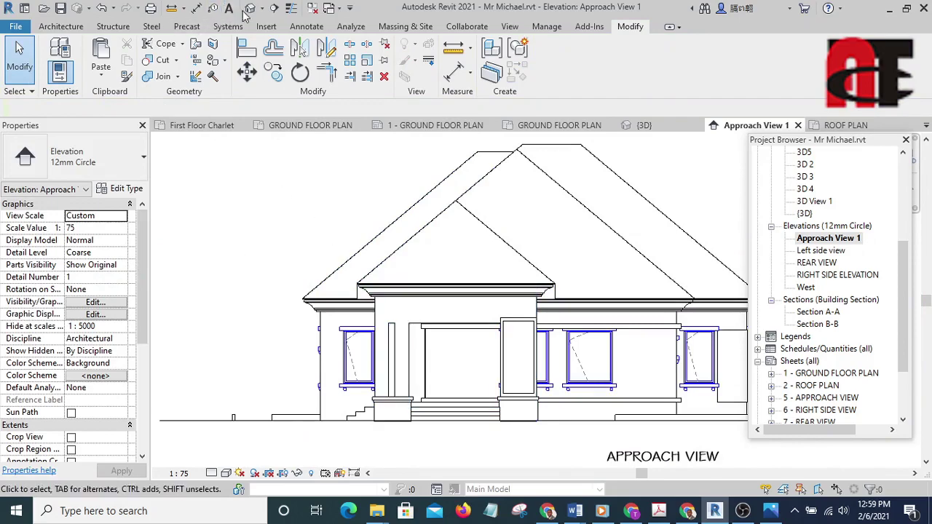
Step: Open the default 3D view and inspect the gap where the porch roof meets the main roof and fascia
{"action": "left_click", "coordinate": [249, 8]}
{"action": "mouse_move", "coordinate": [274, 176]}
{"action": "middle_mouse_down", "text": "shift"}
{"action": "mouse_move", "coordinate": [306, 186]}
{"action": "mouse_move", "coordinate": [214, 211]}
{"action": "mouse_move", "coordinate": [216, 219]}
{"action": "mouse_move", "coordinate": [376, 247]}
{"action": "mouse_move", "coordinate": [244, 247]}
{"action": "middle_mouse_up", "text": "shift"}
{"action": "middle_click_drag", "start_coordinate": [381, 289], "coordinate": [473, 217], "text": "shift"}
{"action": "scroll", "coordinate": [435, 277], "scroll_direction": "up", "scroll_amount": 6}
{"action": "left_click", "coordinate": [421, 265]}
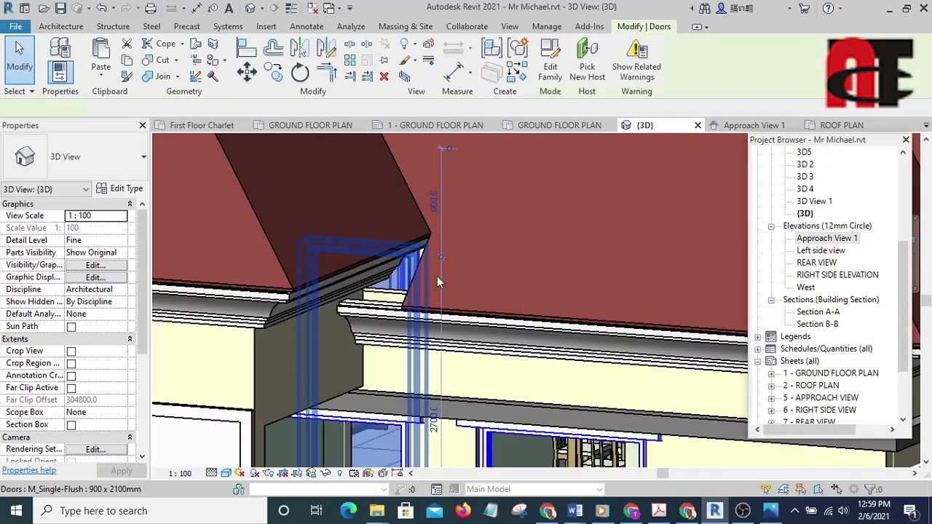
{"action": "scroll", "coordinate": [461, 239], "scroll_direction": "down", "scroll_amount": 8}
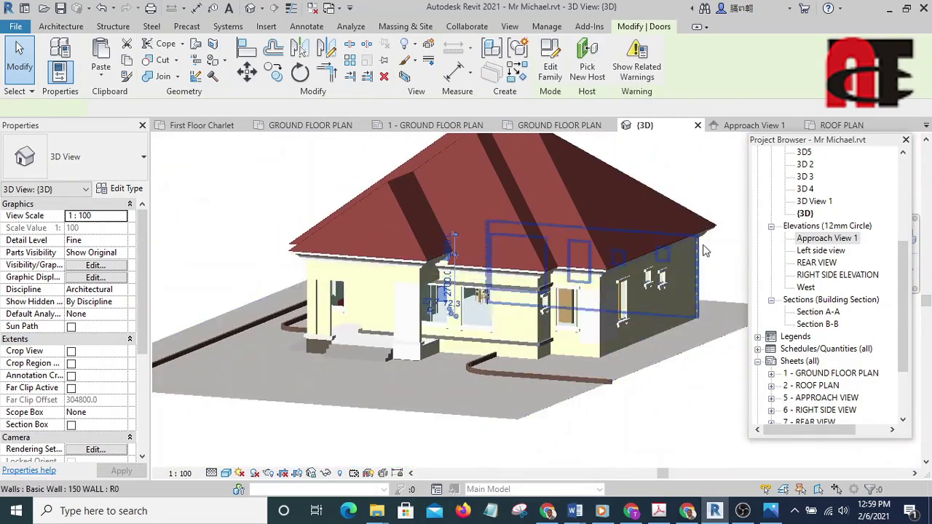
{"action": "key", "text": "Escape"}
{"action": "middle_click_drag", "start_coordinate": [669, 218], "coordinate": [553, 251], "text": "shift"}
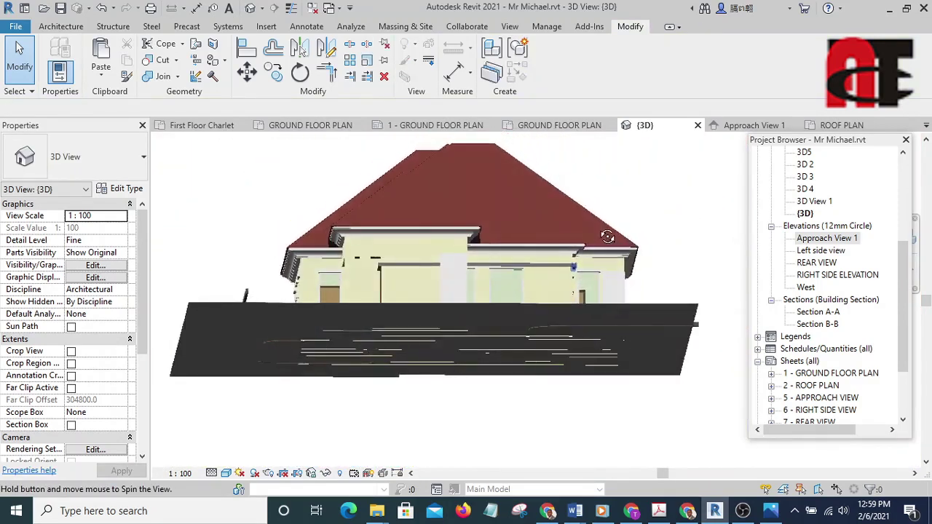
Step: In ROOF PLAN, edit the footprint of the front roof face right of the porch, moving its short edge about 480 mm beneath the porch roof
{"action": "scroll", "coordinate": [477, 241], "scroll_direction": "up", "scroll_amount": 5}
{"action": "left_click", "coordinate": [479, 241]}
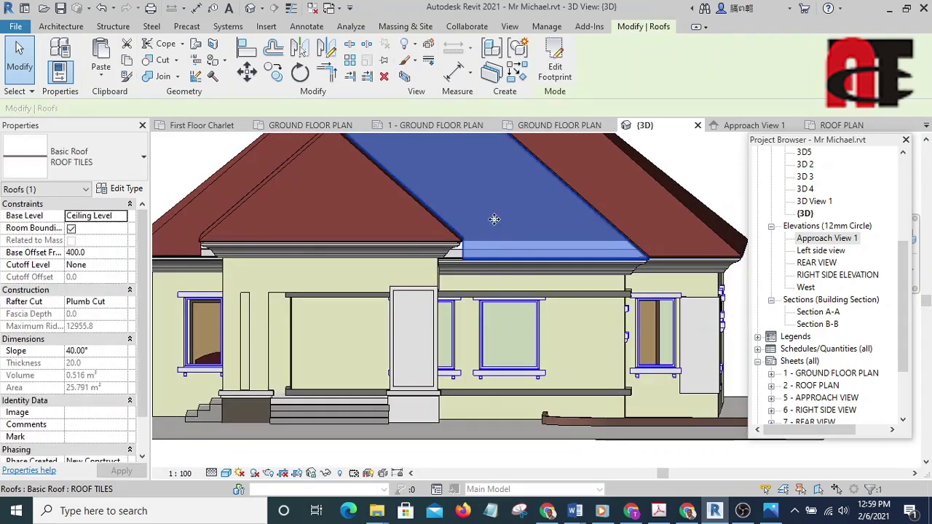
{"action": "left_click", "coordinate": [557, 67]}
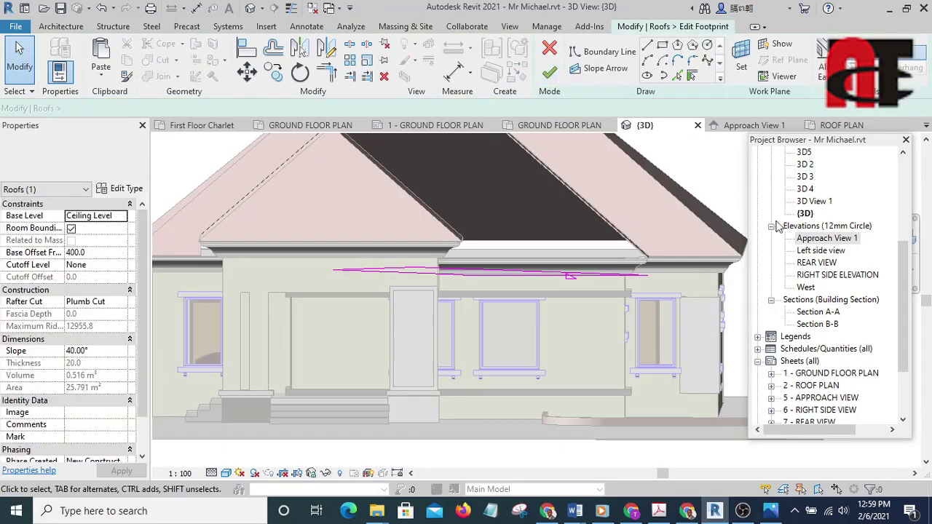
{"action": "left_click_drag", "start_coordinate": [906, 263], "coordinate": [882, 174]}
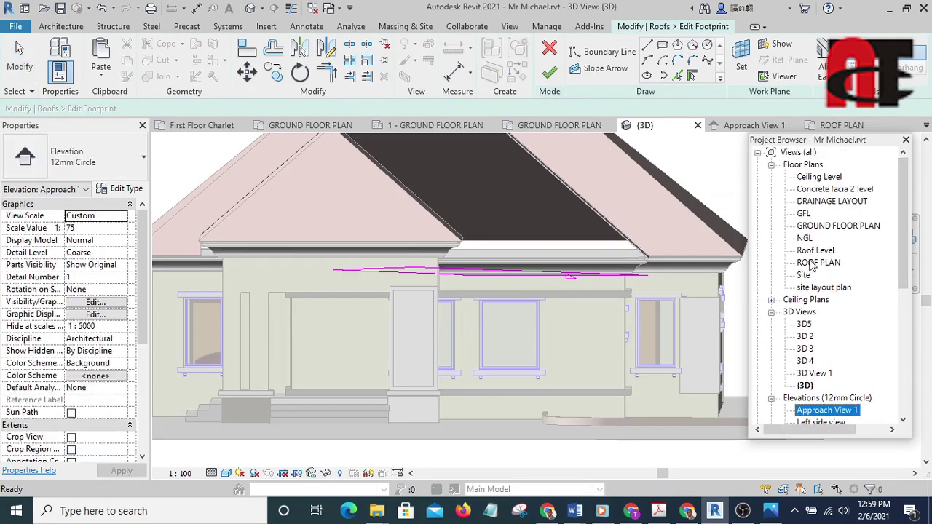
{"action": "double_click", "coordinate": [810, 263]}
{"action": "scroll", "coordinate": [488, 364], "scroll_direction": "up", "scroll_amount": 5}
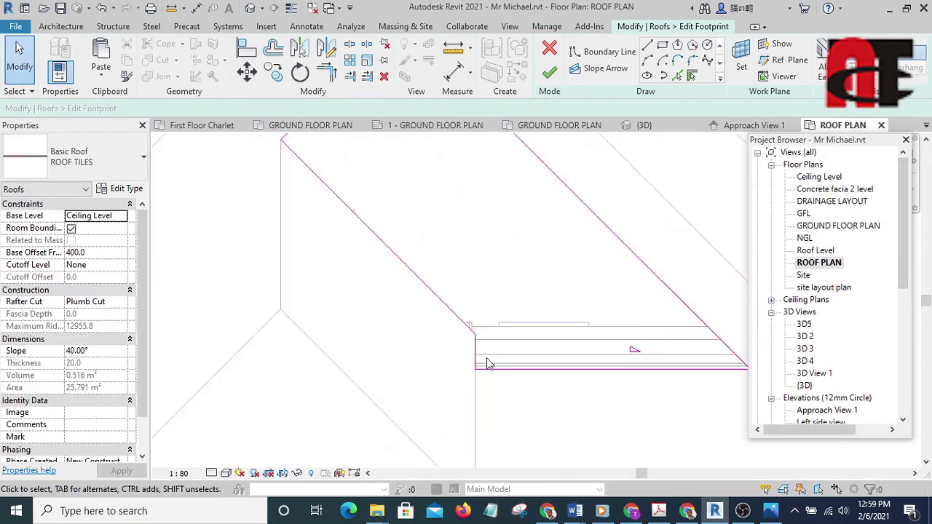
{"action": "scroll", "coordinate": [488, 364], "scroll_direction": "down", "scroll_amount": 1}
{"action": "left_click_drag", "start_coordinate": [474, 354], "coordinate": [432, 339]}
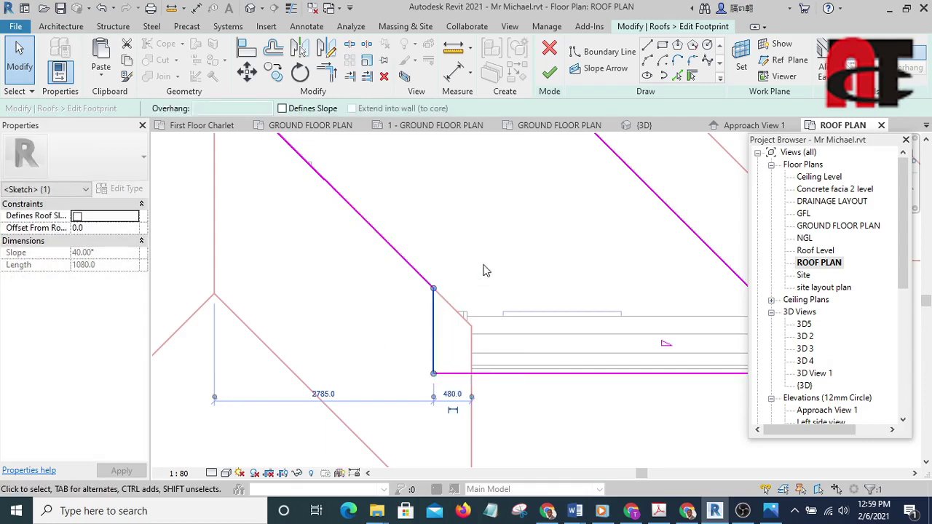
{"action": "scroll", "coordinate": [486, 270], "scroll_direction": "down", "scroll_amount": 4}
{"action": "left_click", "coordinate": [551, 80]}
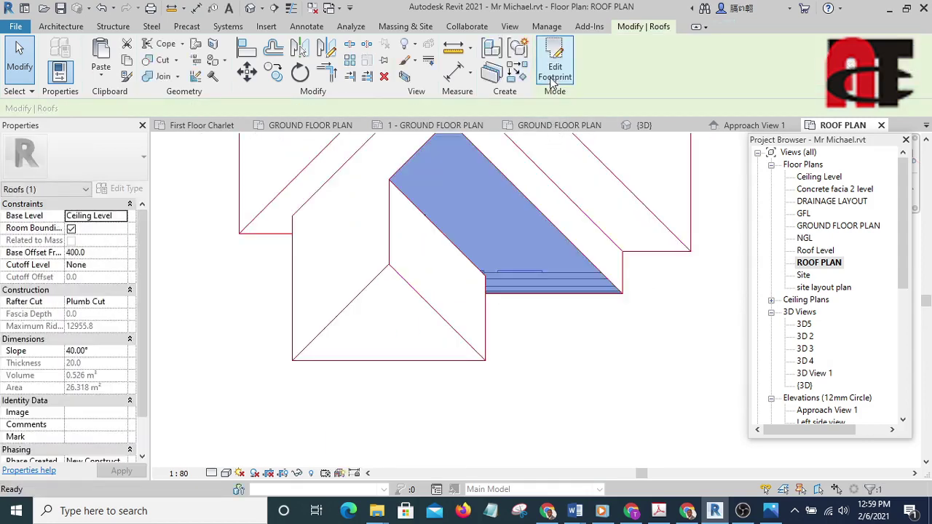
Step: Edit the footprint of the narrow roof face left of the porch, moving its short edge about 565 mm beneath the porch roof
{"action": "left_click", "coordinate": [289, 206]}
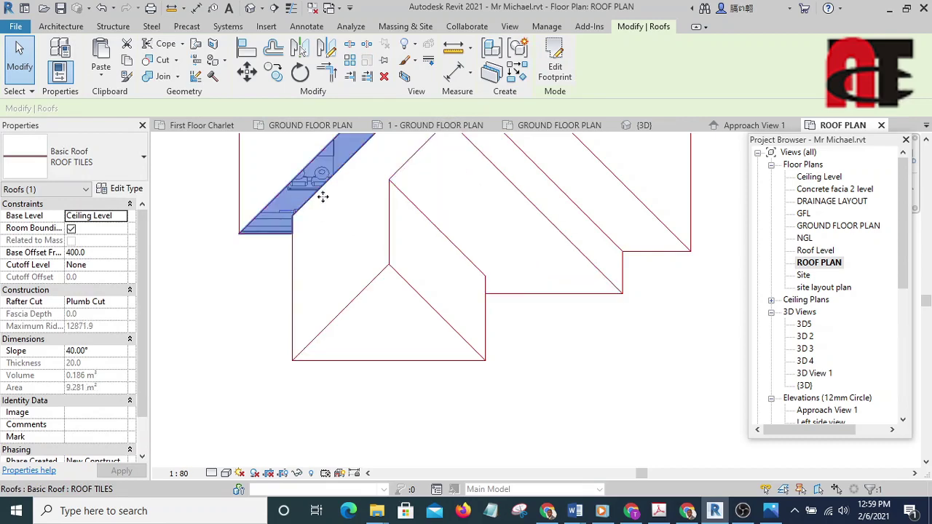
{"action": "left_click", "coordinate": [544, 81]}
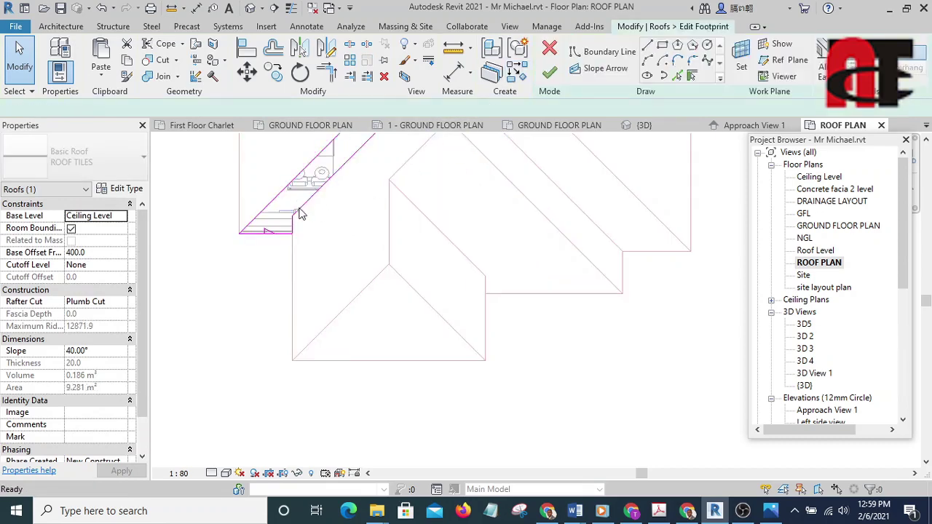
{"action": "scroll", "coordinate": [292, 232], "scroll_direction": "up", "scroll_amount": 3}
{"action": "left_click", "coordinate": [341, 238]}
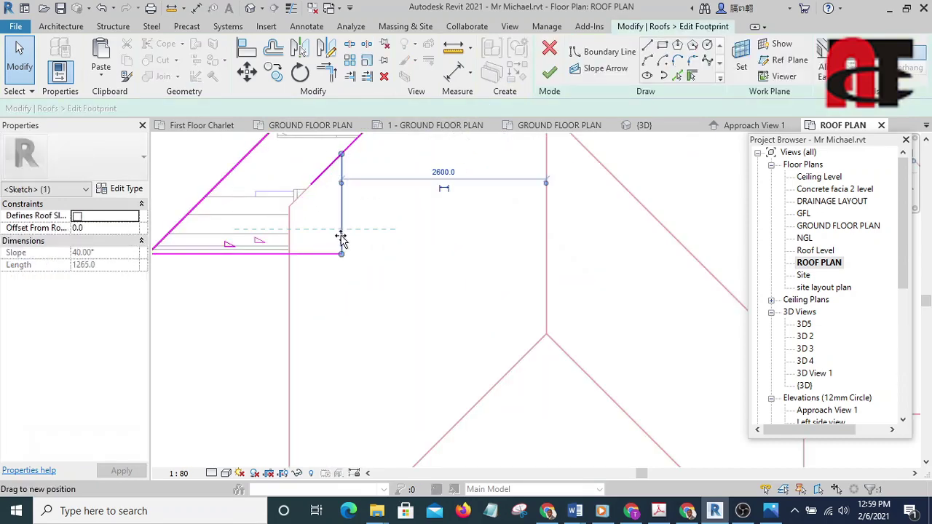
{"action": "scroll", "coordinate": [437, 237], "scroll_direction": "down", "scroll_amount": 3}
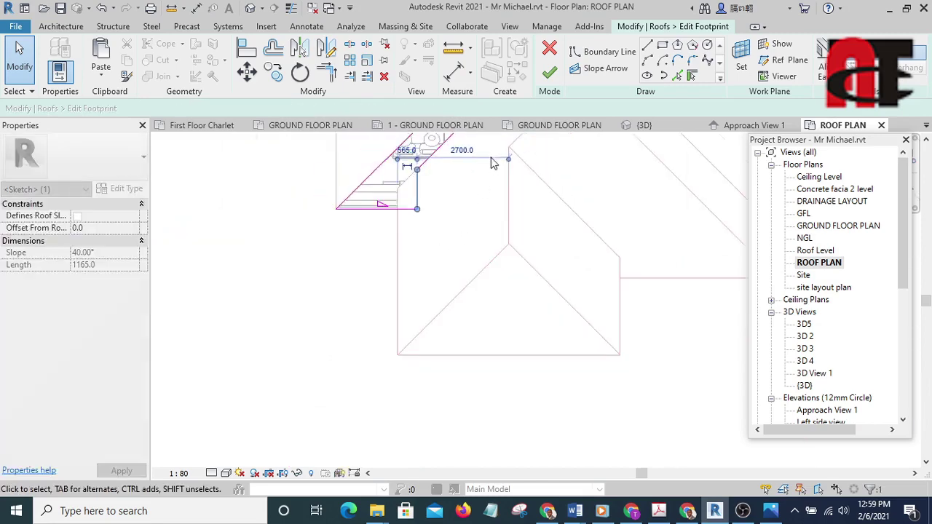
{"action": "left_click", "coordinate": [550, 73]}
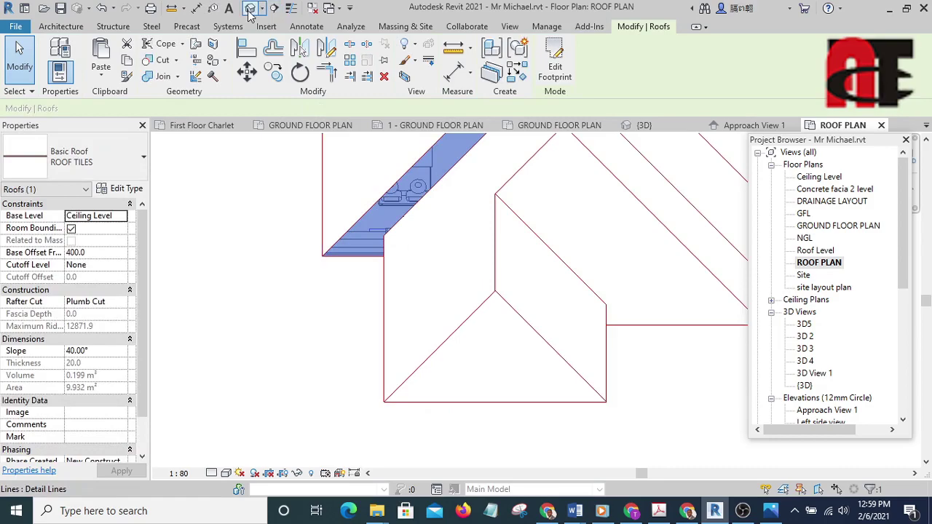
Step: In the default 3D view, select all instances of the ROOF TILES roof type in the entire project
{"action": "left_click", "coordinate": [249, 8]}
{"action": "middle_click_drag", "start_coordinate": [553, 313], "coordinate": [509, 279], "text": "shift"}
{"action": "left_click", "coordinate": [499, 253]}
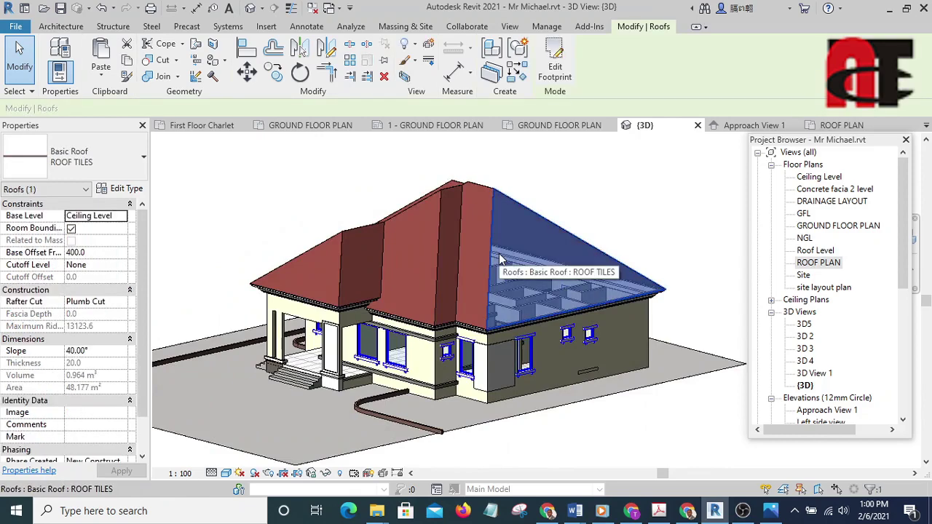
{"action": "right_click", "coordinate": [563, 165]}
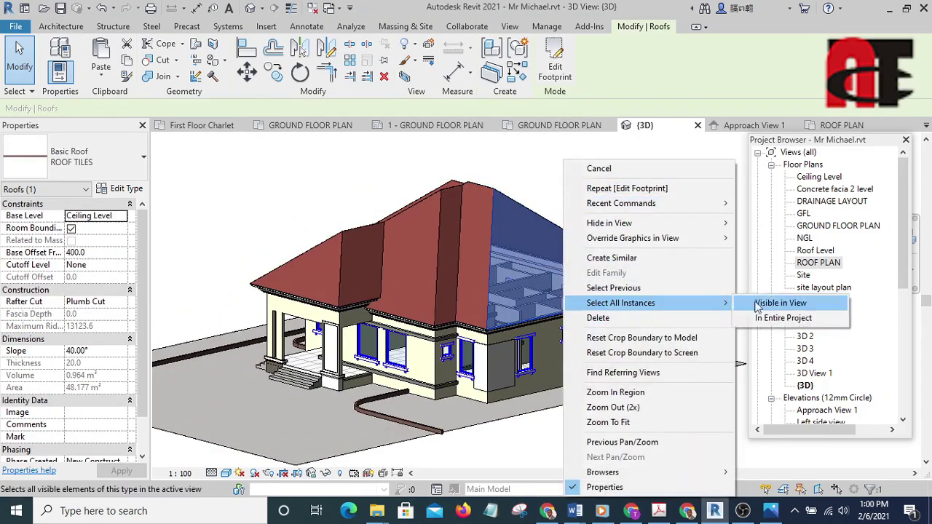
{"action": "left_click", "coordinate": [801, 321]}
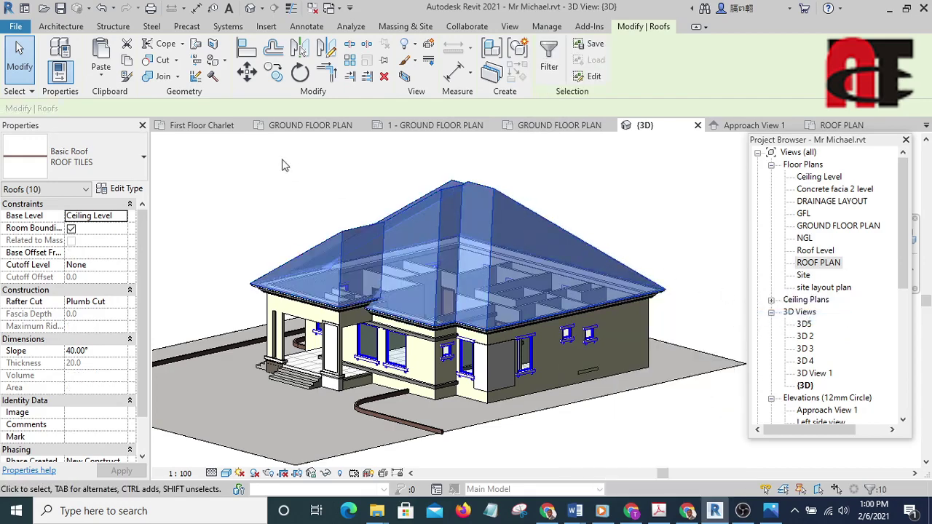
Step: In the ROOF TILES type's layer structure, give the Roofing - Tile 2 material the Shake 150mm model pattern as surface foreground
{"action": "left_click", "coordinate": [124, 188]}
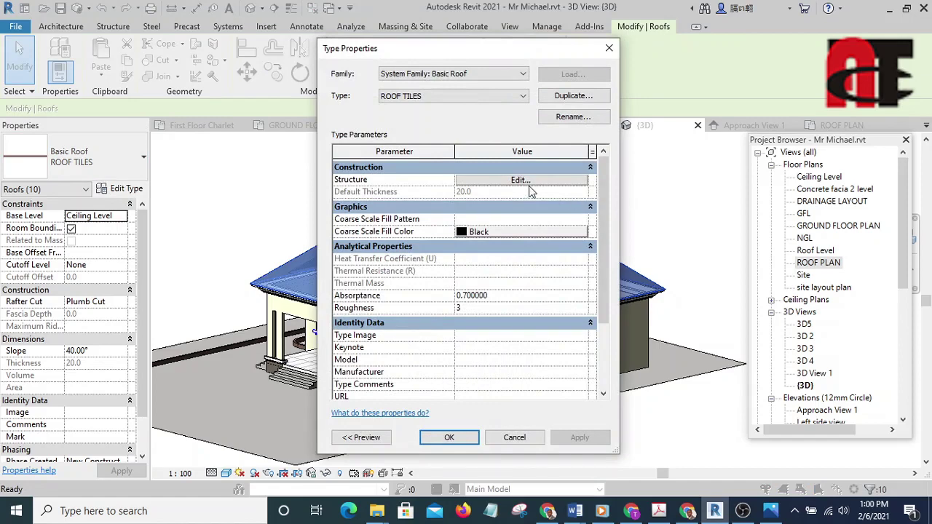
{"action": "left_click", "coordinate": [520, 181]}
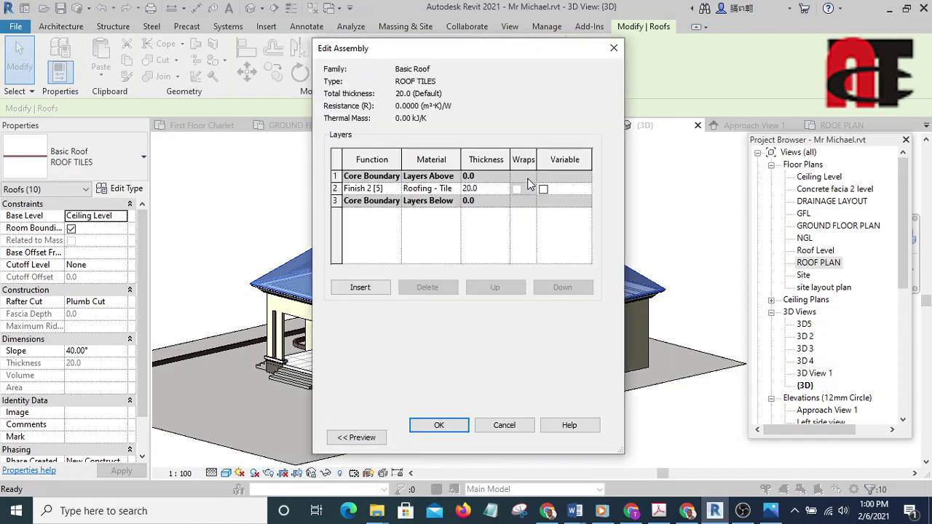
{"action": "left_click", "coordinate": [455, 188]}
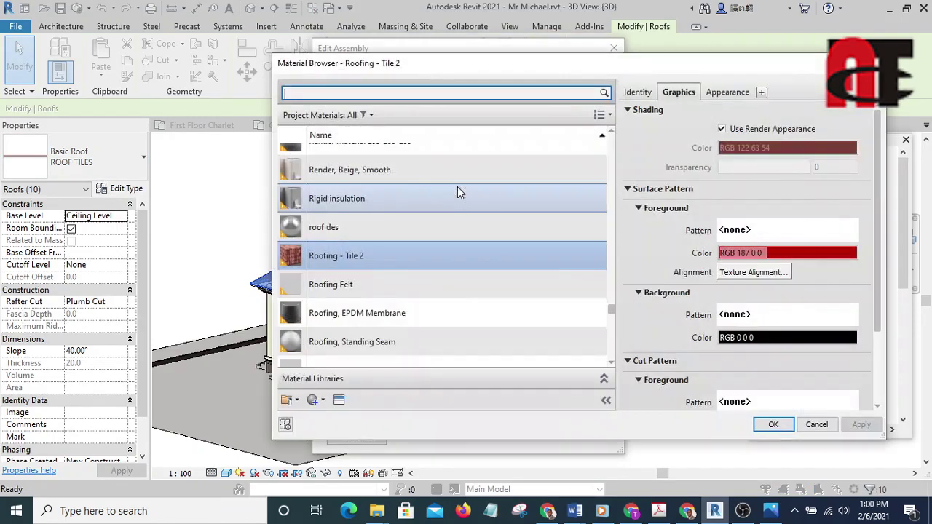
{"action": "left_click", "coordinate": [757, 231]}
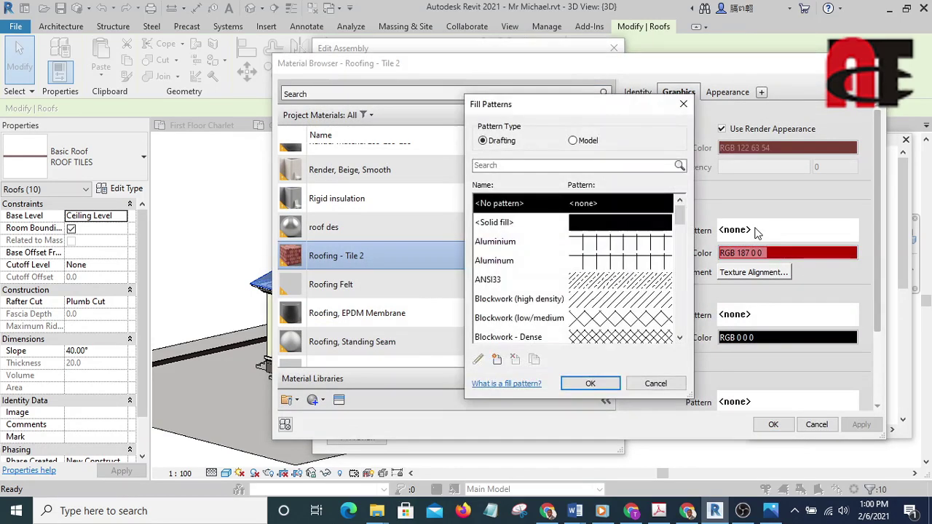
{"action": "mouse_move", "coordinate": [678, 214]}
{"action": "left_mouse_down"}
{"action": "mouse_move", "coordinate": [698, 339]}
{"action": "mouse_move", "coordinate": [694, 212]}
{"action": "left_mouse_up"}
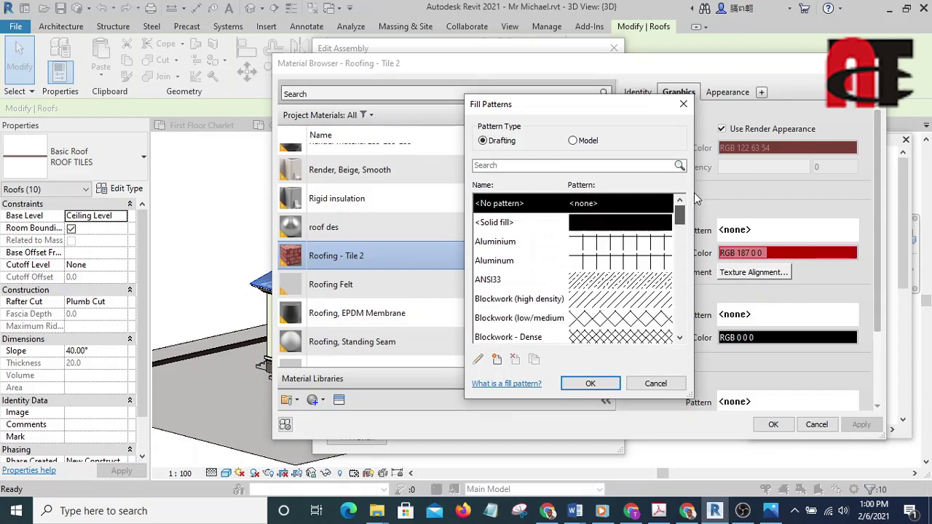
{"action": "left_click", "coordinate": [574, 140]}
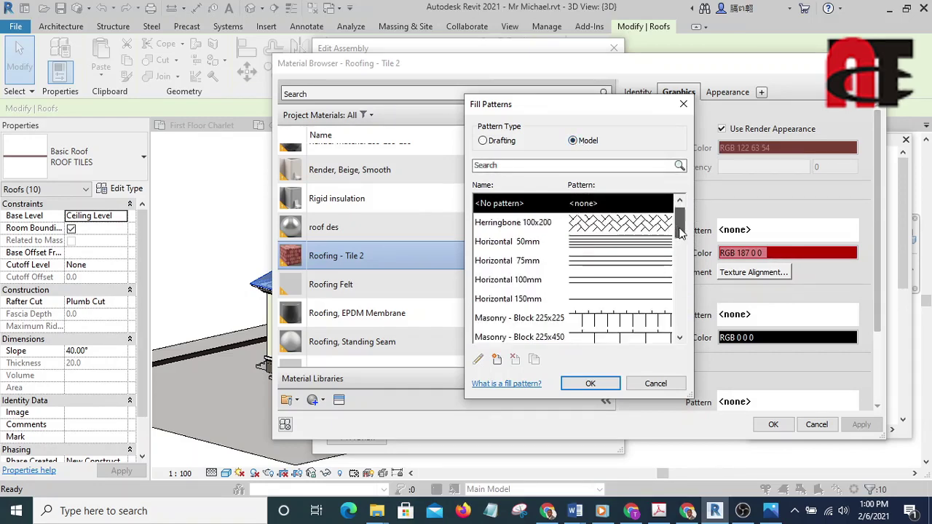
{"action": "left_click_drag", "start_coordinate": [680, 231], "coordinate": [690, 284]}
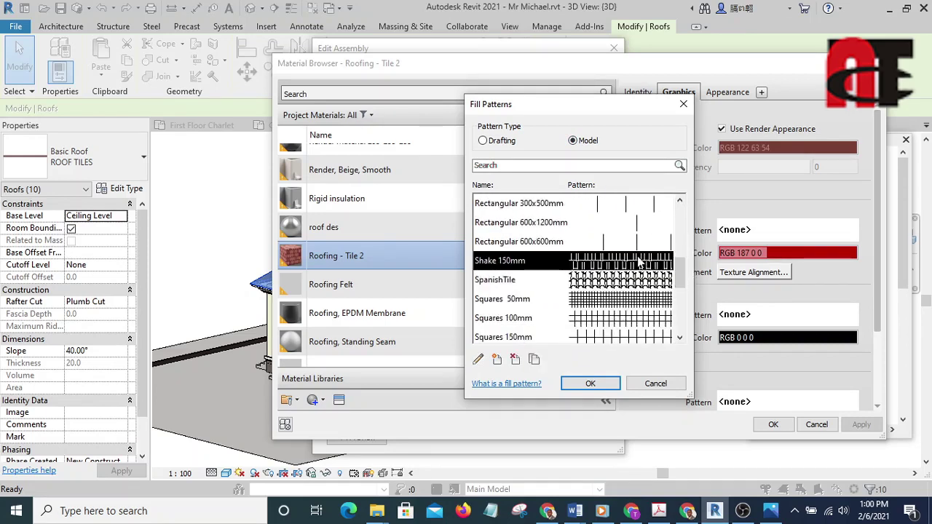
{"action": "left_click", "coordinate": [591, 384]}
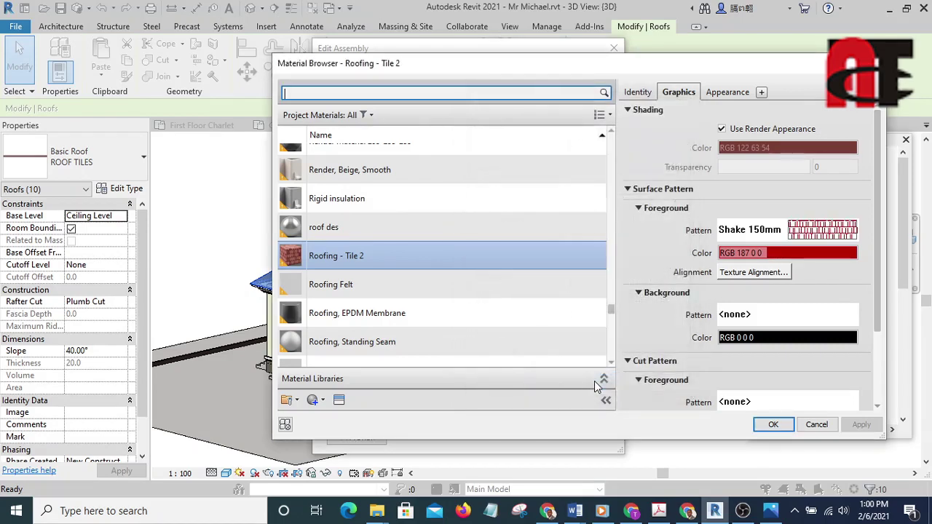
{"action": "left_click", "coordinate": [773, 425]}
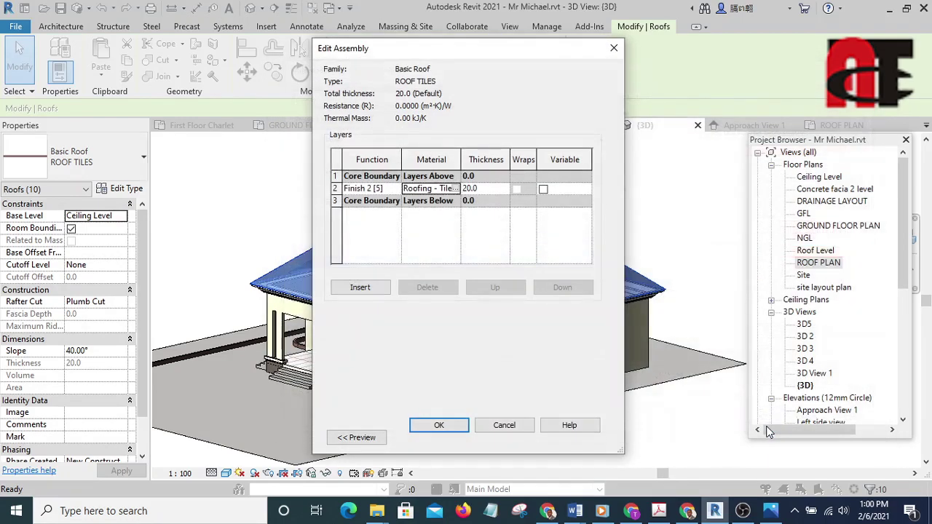
{"action": "left_click", "coordinate": [439, 427]}
{"action": "left_click", "coordinate": [449, 438]}
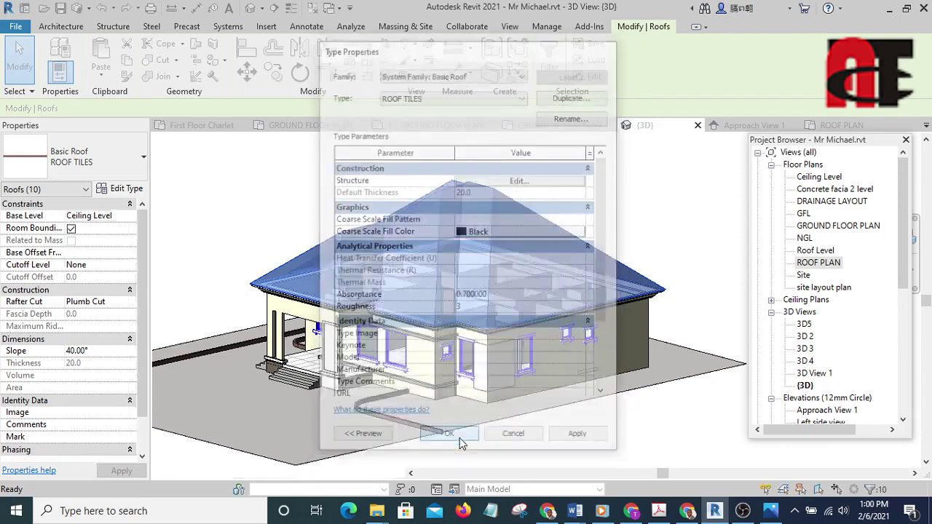
{"action": "left_click", "coordinate": [664, 240]}
Step: Examine the roof faces' surface pattern close up in 3D and in the ROOF PLAN view
{"action": "scroll", "coordinate": [444, 270], "scroll_direction": "up", "scroll_amount": 10}
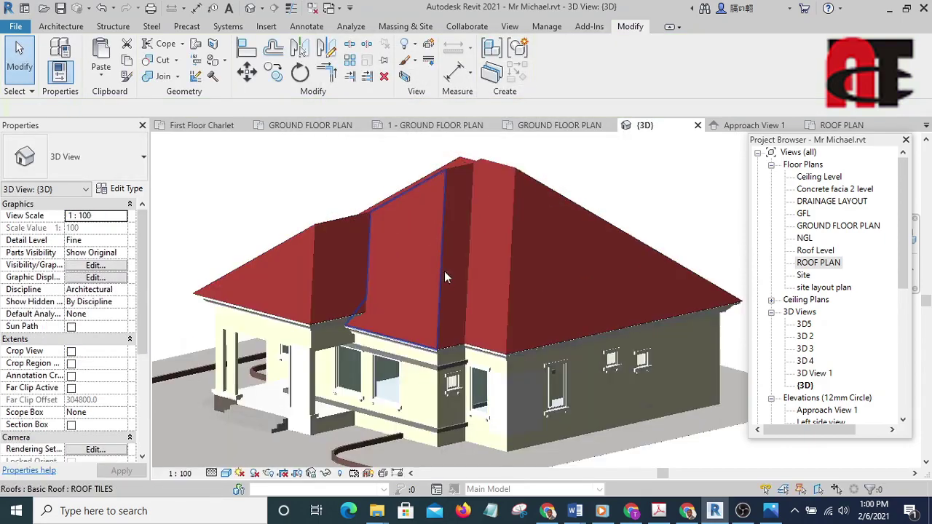
{"action": "scroll", "coordinate": [450, 314], "scroll_direction": "down", "scroll_amount": 8}
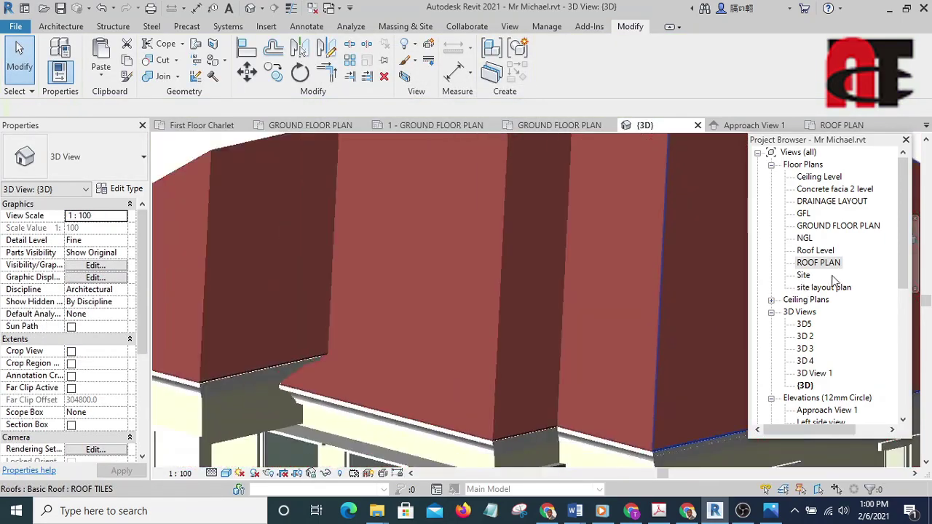
{"action": "left_click", "coordinate": [817, 263]}
{"action": "double_click", "coordinate": [817, 262]}
{"action": "scroll", "coordinate": [482, 277], "scroll_direction": "up", "scroll_amount": 6}
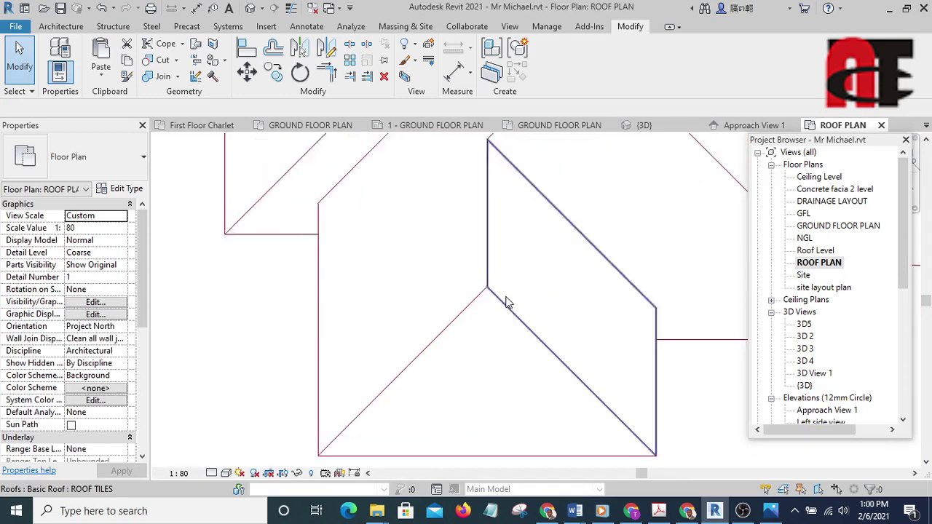
{"action": "scroll", "coordinate": [480, 284], "scroll_direction": "down", "scroll_amount": 6}
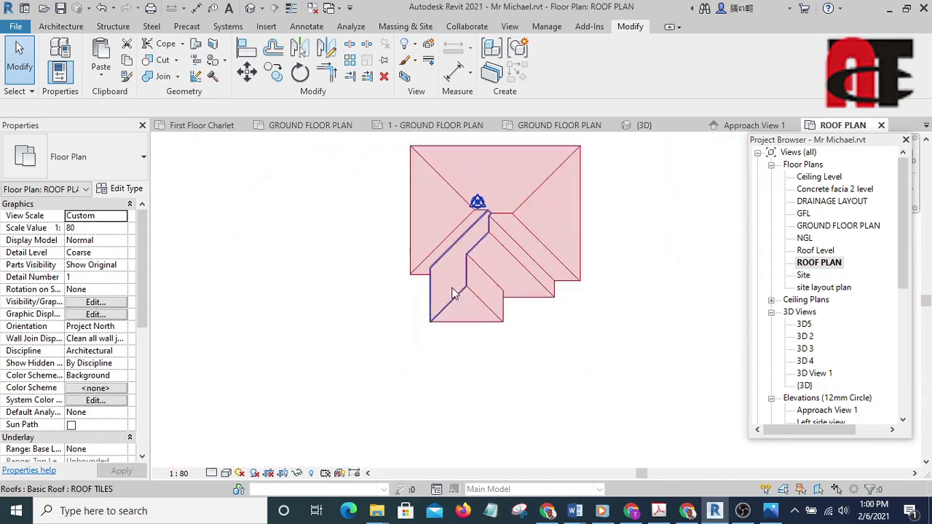
{"action": "scroll", "coordinate": [539, 244], "scroll_direction": "up", "scroll_amount": 4}
{"action": "scroll", "coordinate": [538, 255], "scroll_direction": "up", "scroll_amount": 2}
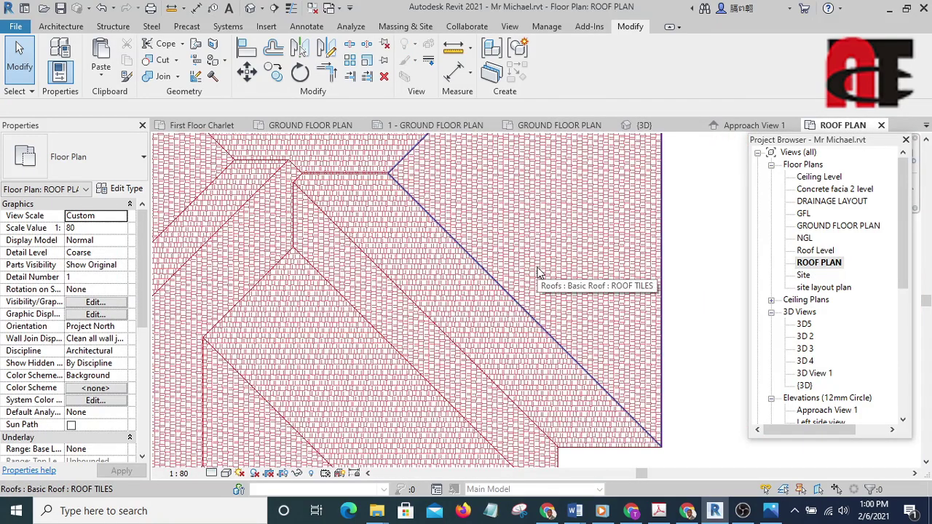
{"action": "scroll", "coordinate": [538, 271], "scroll_direction": "down", "scroll_amount": 5}
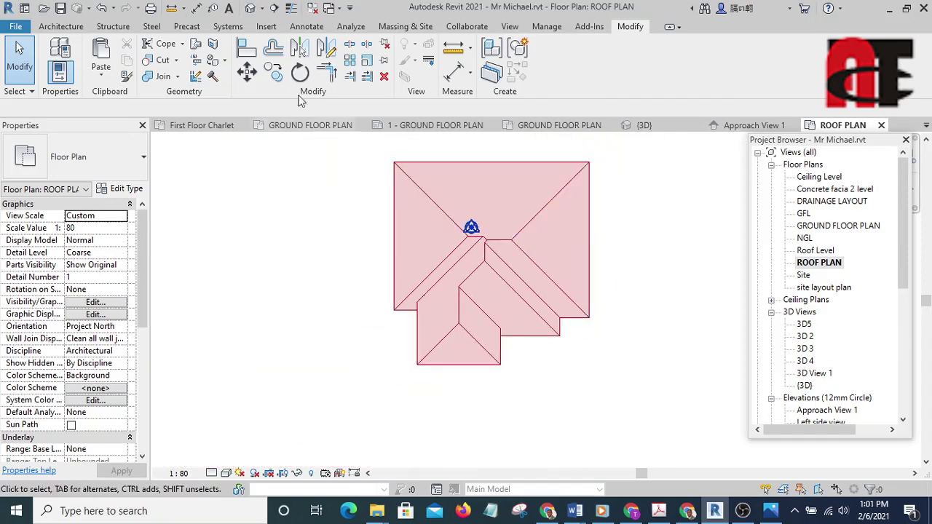
Step: Return to the default 3D view and look over the whole house and its roof from the front corner
{"action": "left_click", "coordinate": [249, 8]}
{"action": "scroll", "coordinate": [370, 258], "scroll_direction": "down", "scroll_amount": 5}
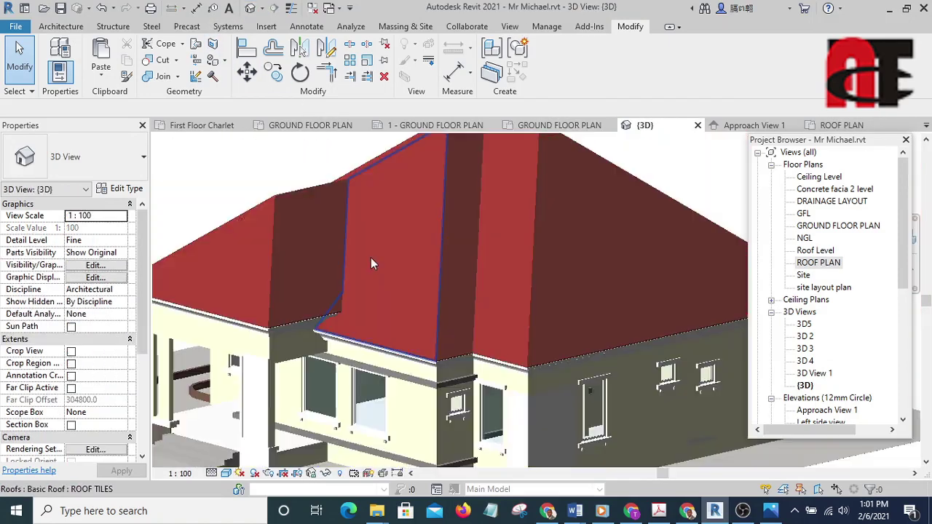
{"action": "middle_click_drag", "start_coordinate": [439, 360], "coordinate": [474, 415], "text": "shift"}
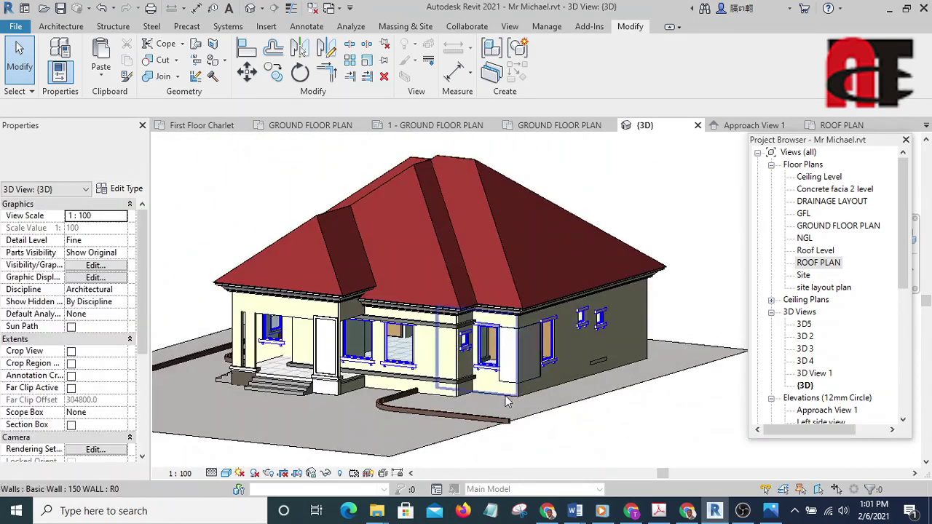